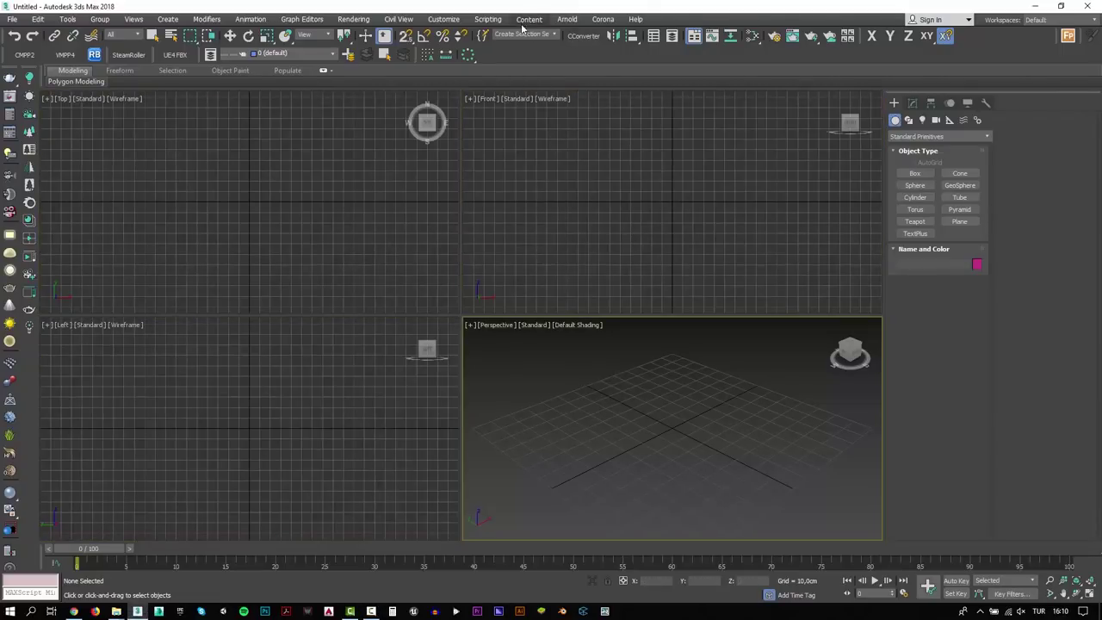
Step: Confirm the system unit scale in Units Setup, then glance at the render settings
left_click(443, 19)
left_click(449, 169)
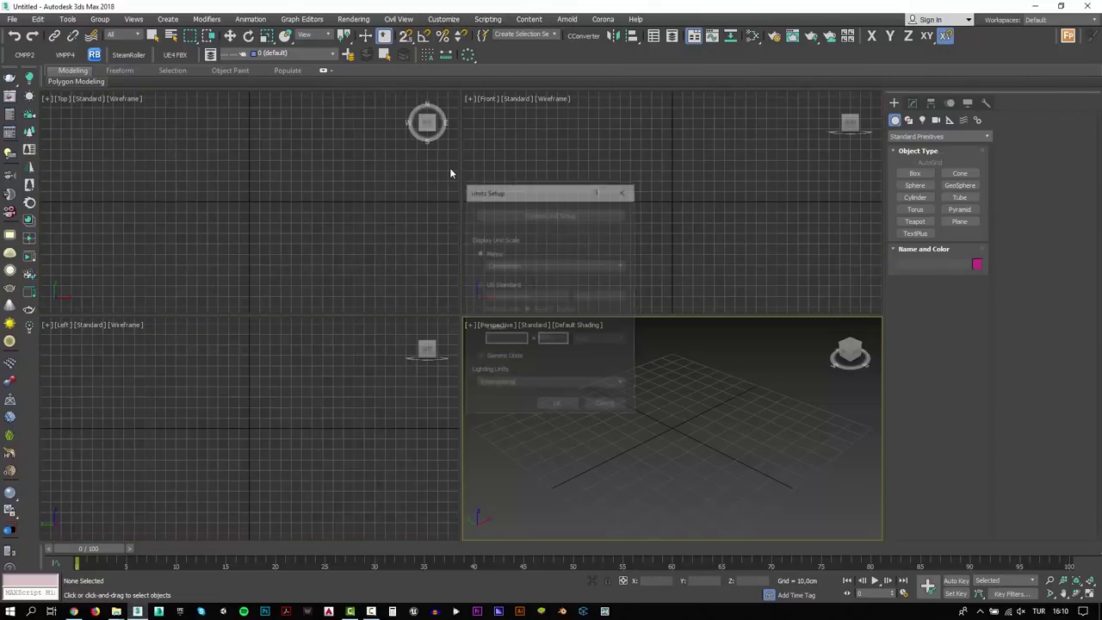
left_click(560, 212)
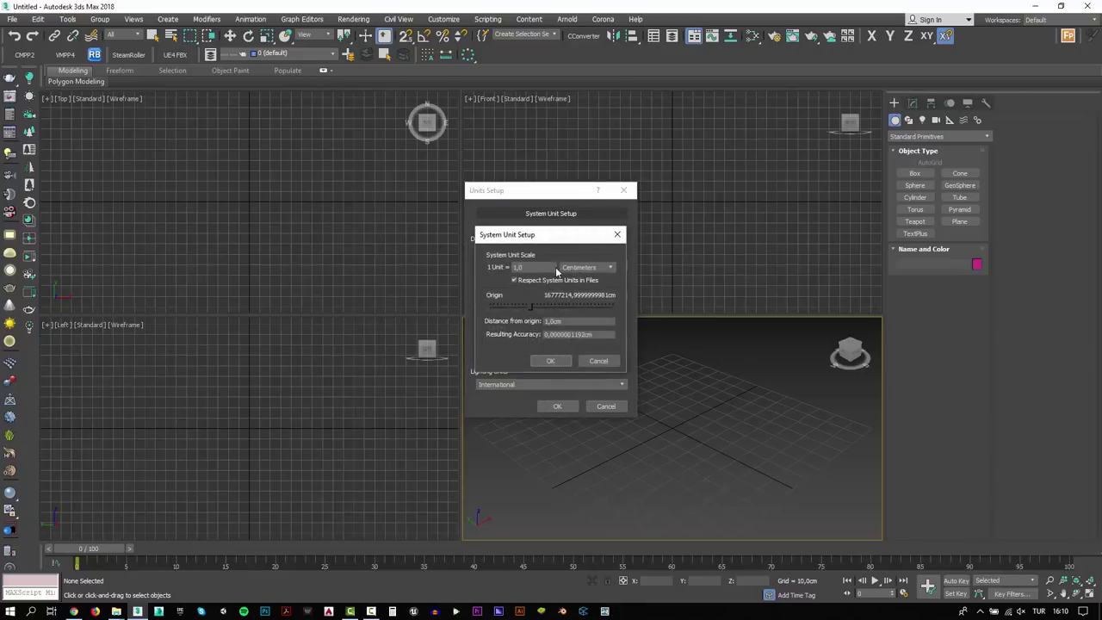
left_click(551, 360)
left_click(558, 405)
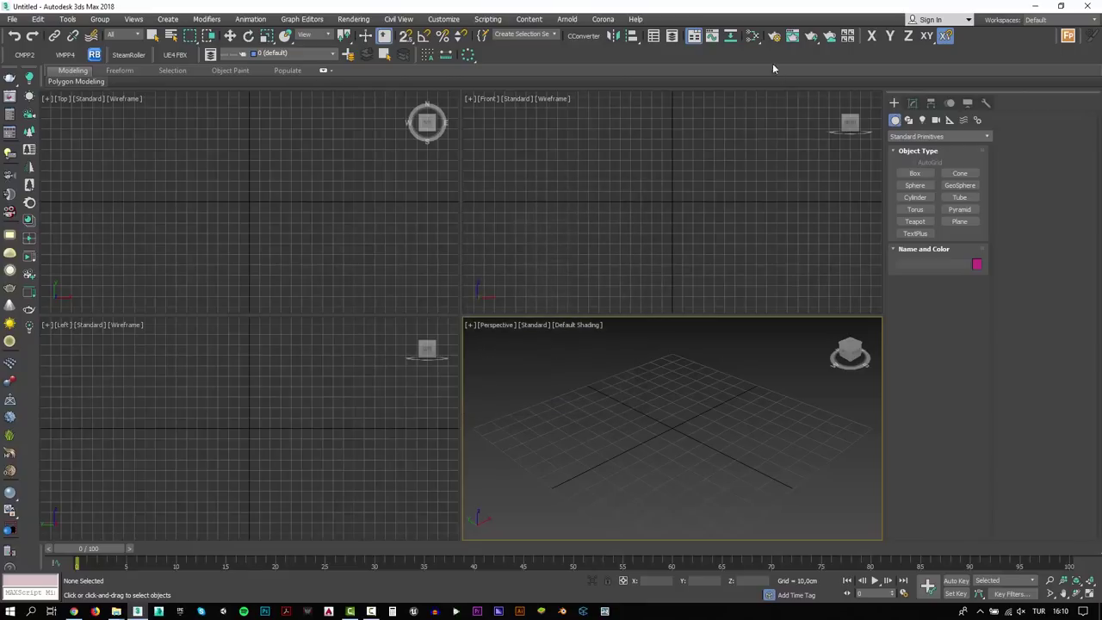
left_click(774, 38)
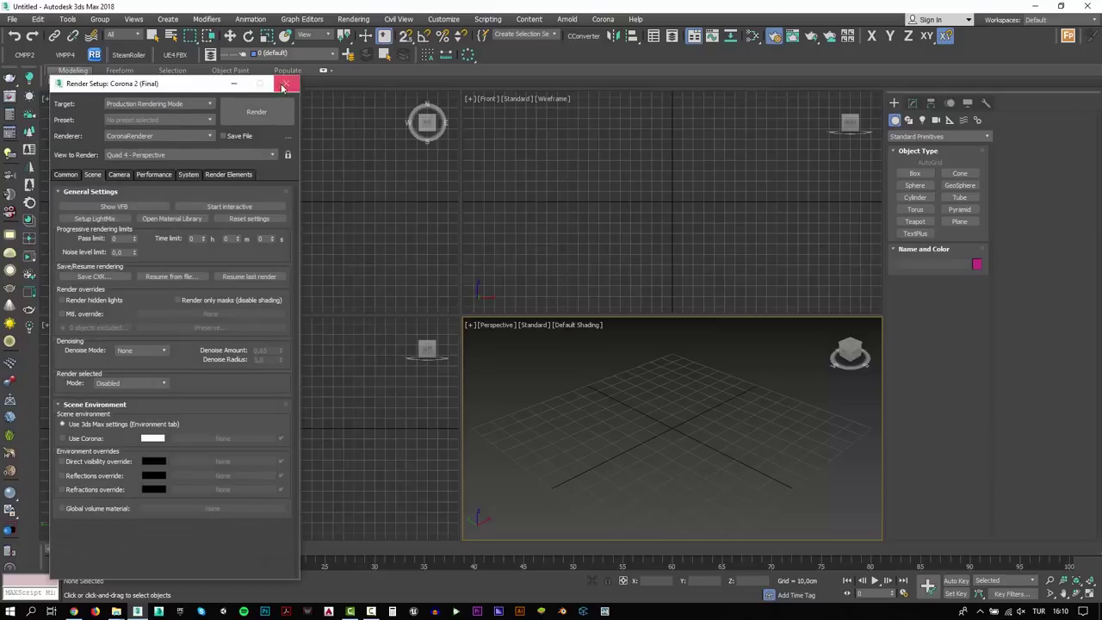
left_click(286, 83)
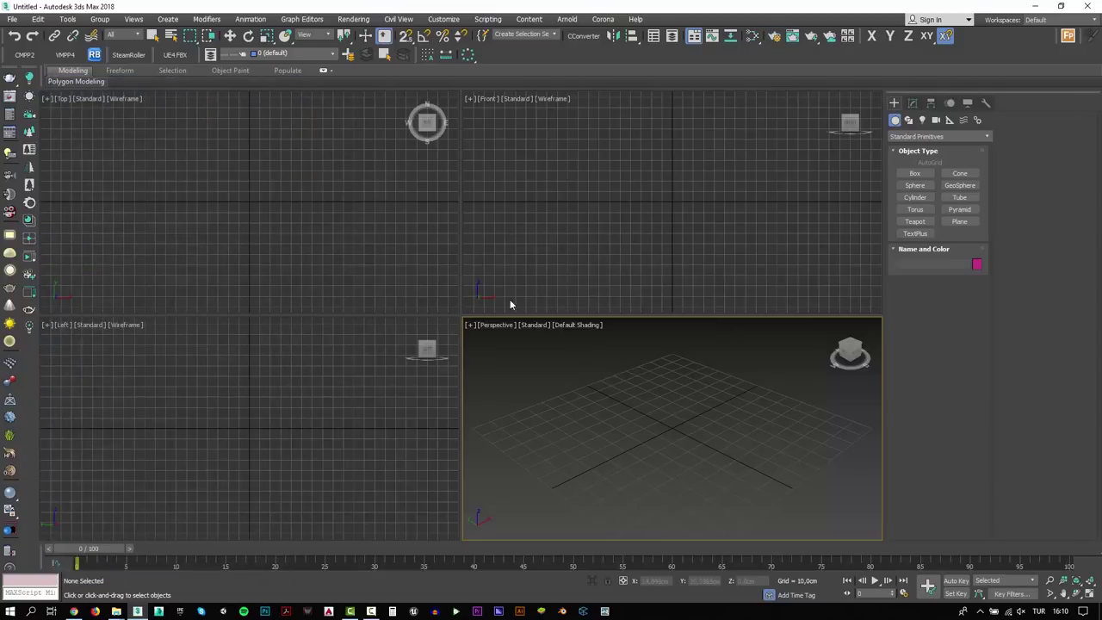
Step: In a maximized Perspective view, draw a Rectangle spline with Length 600 and Width 600
key("alt+w")
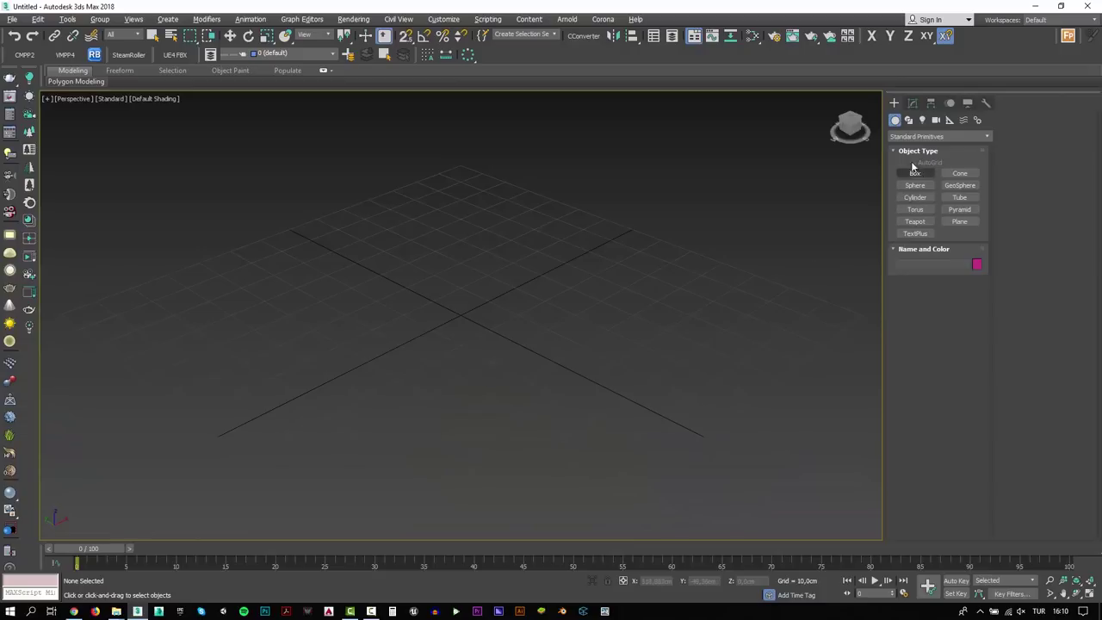
left_click(910, 121)
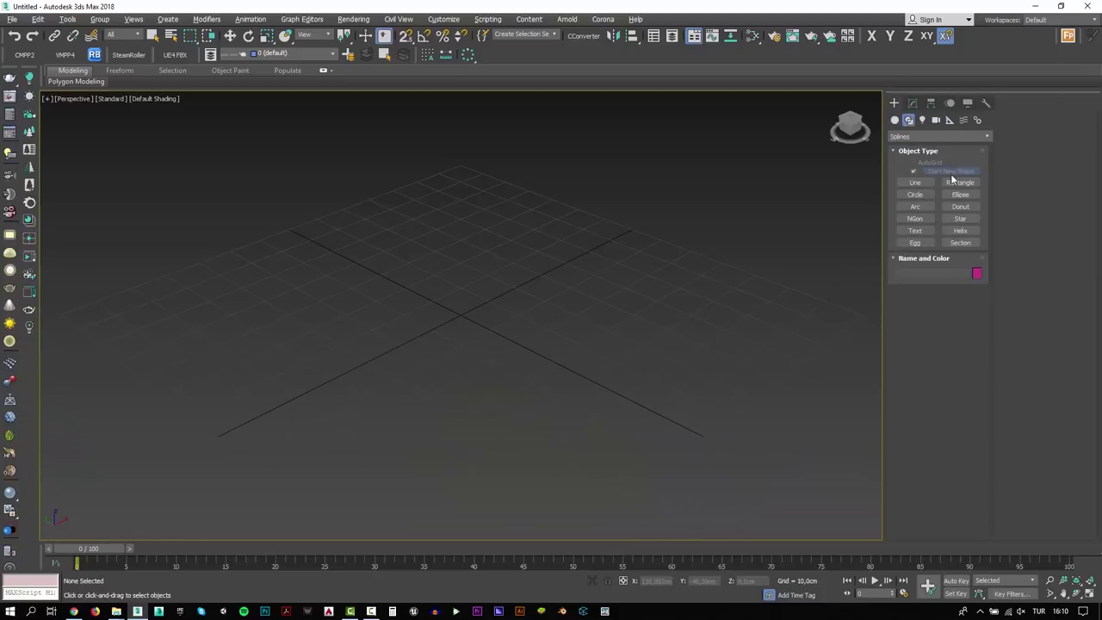
left_click(950, 180)
middle_click_drag(566, 239, 660, 294, "alt")
scroll(691, 238, "down", 3)
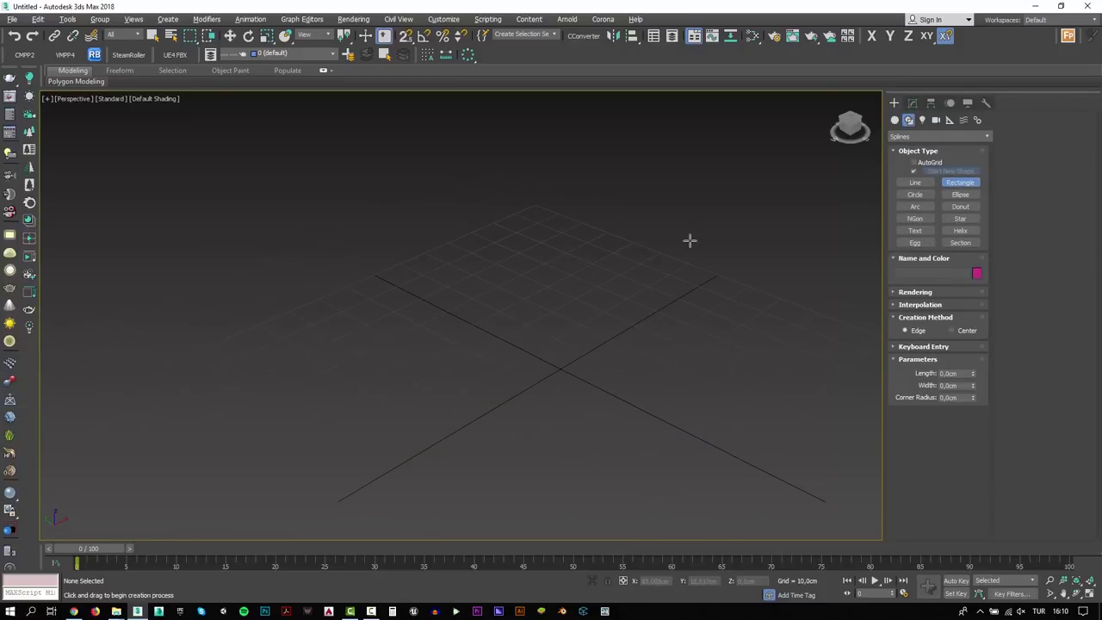
scroll(699, 258, "down", 2)
left_click_drag(697, 243, 437, 300)
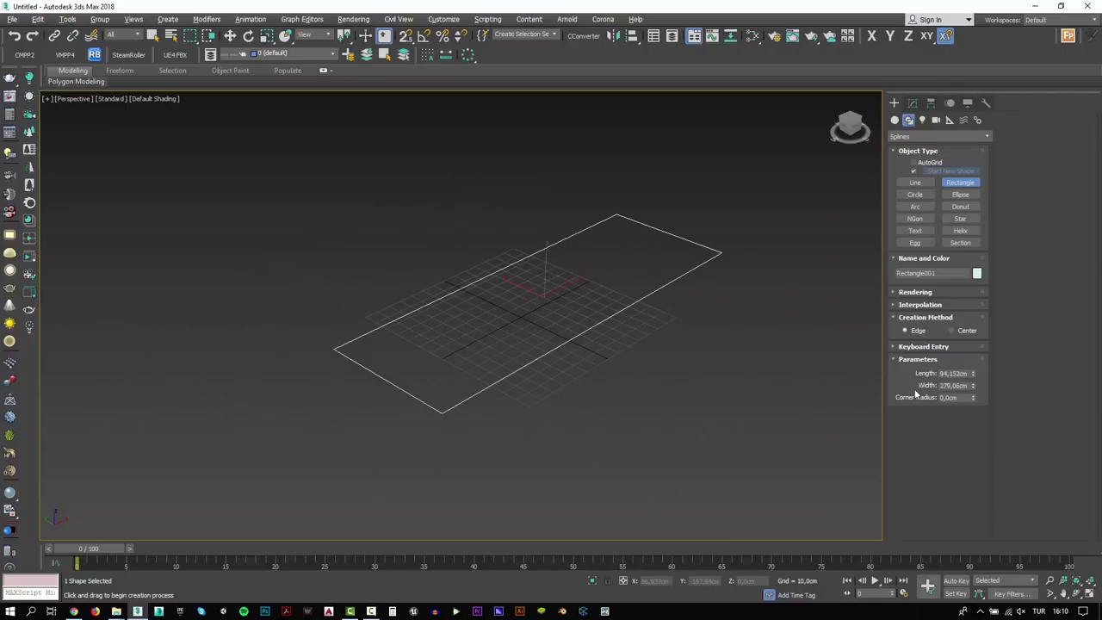
left_click(952, 372)
type("600")
key("Tab")
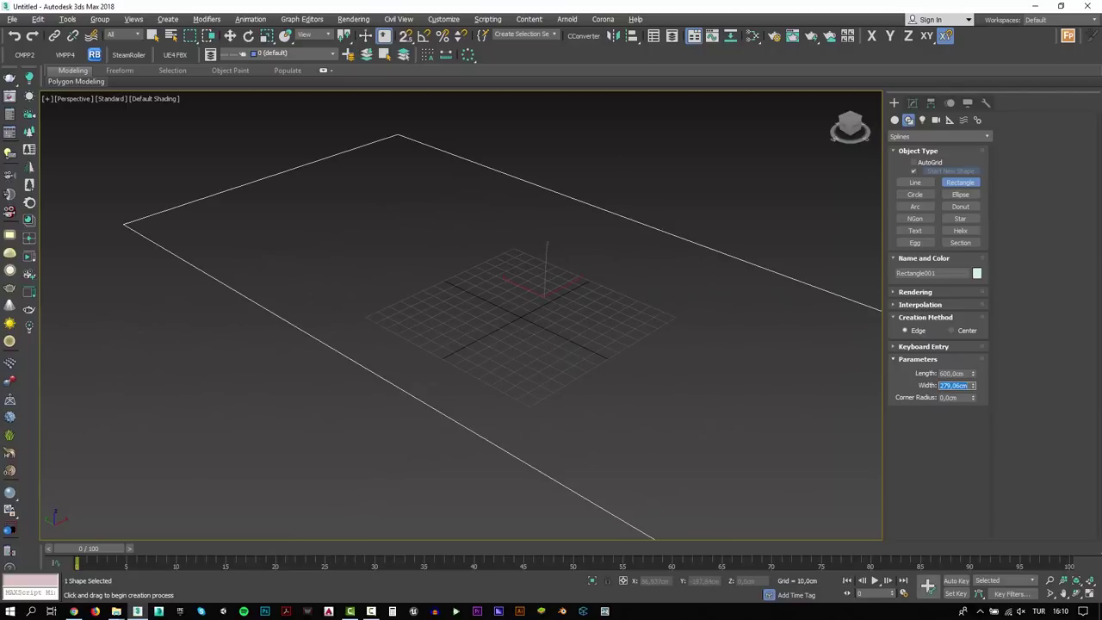
type("600")
key("Tab")
Step: In Top view, zero the rectangle's X and Y coordinates to centre it at the origin
middle_click_drag(710, 329, 660, 323)
scroll(660, 324, "down", 3)
key("w")
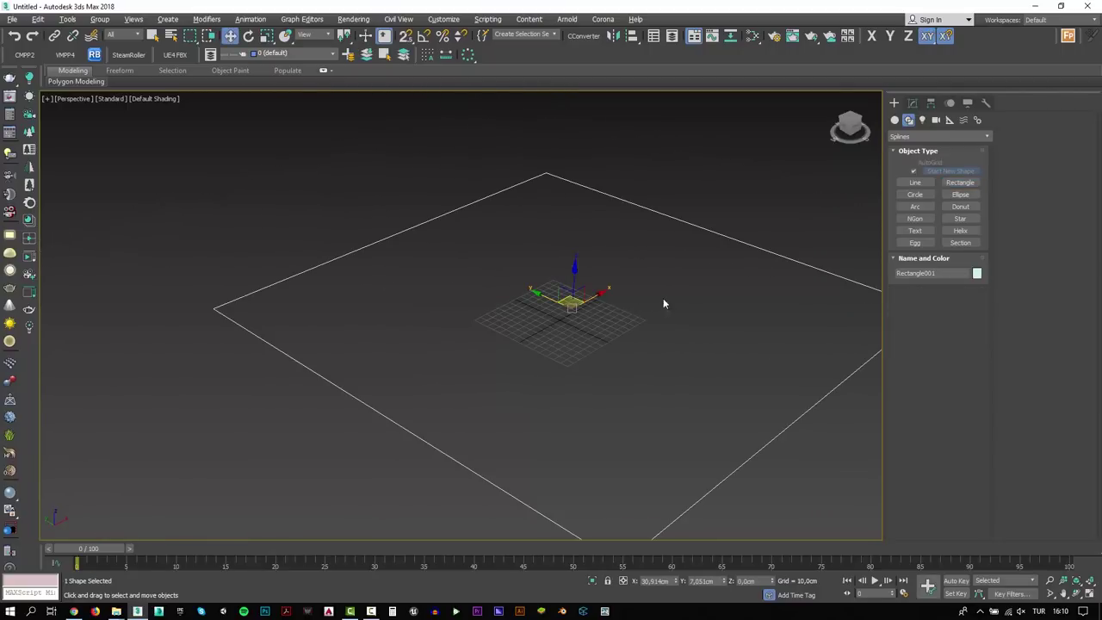
scroll(663, 298, "down", 2)
key("t")
key("z")
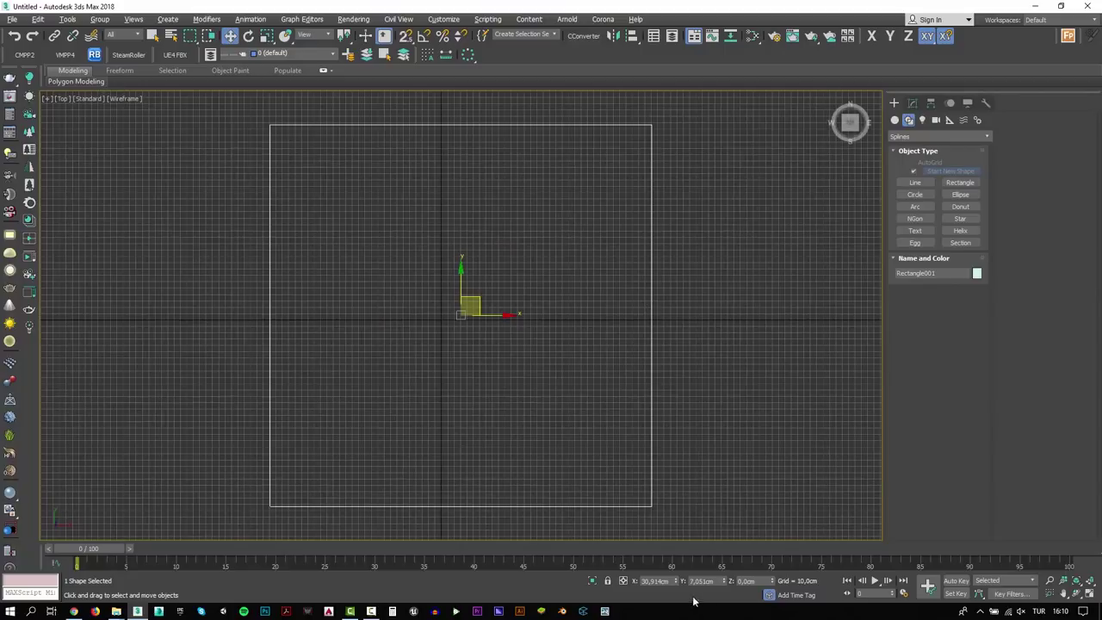
right_click(679, 582)
right_click(725, 582)
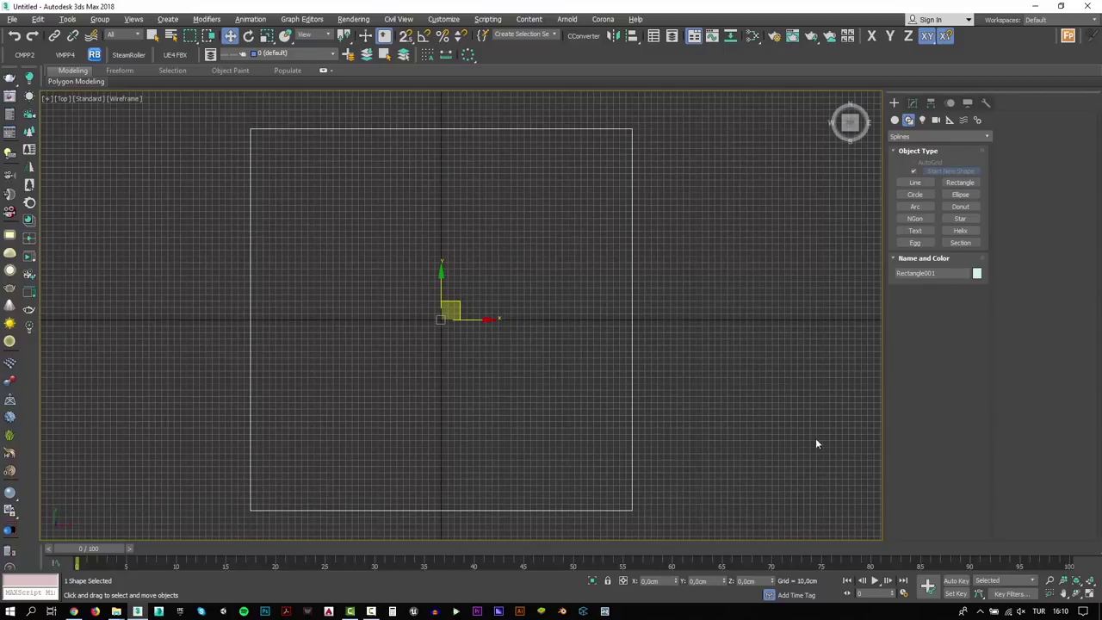
Step: With grid snapping on, trace an open Line through four corners of the rectangle
left_click(913, 183)
middle_click_drag(444, 214, 457, 214)
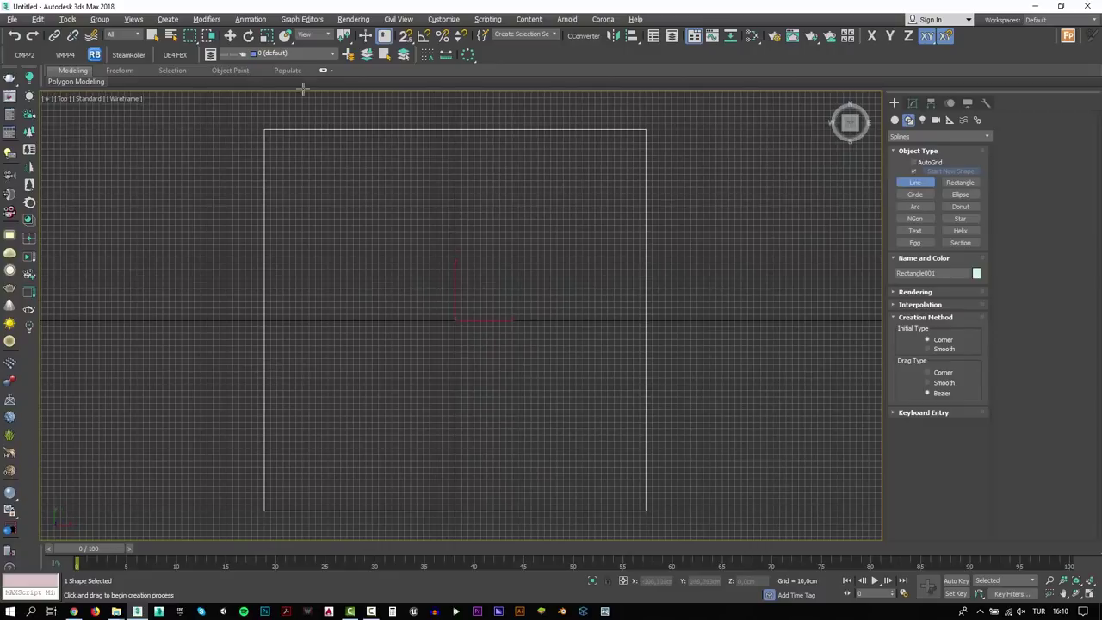
right_click(405, 38)
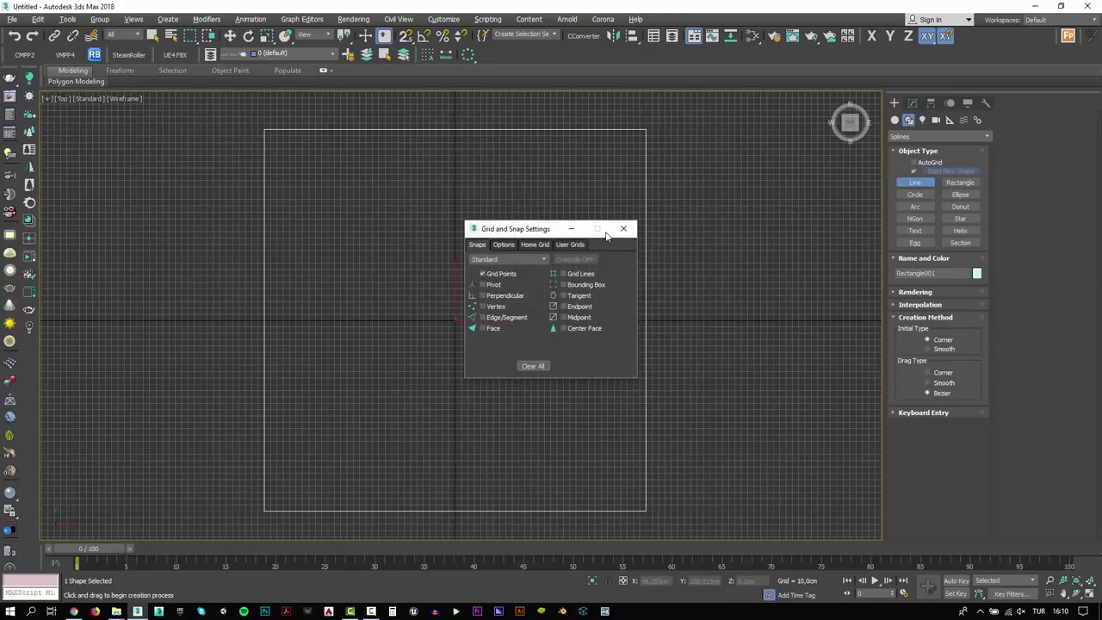
left_click(624, 228)
key("s")
left_click(263, 130)
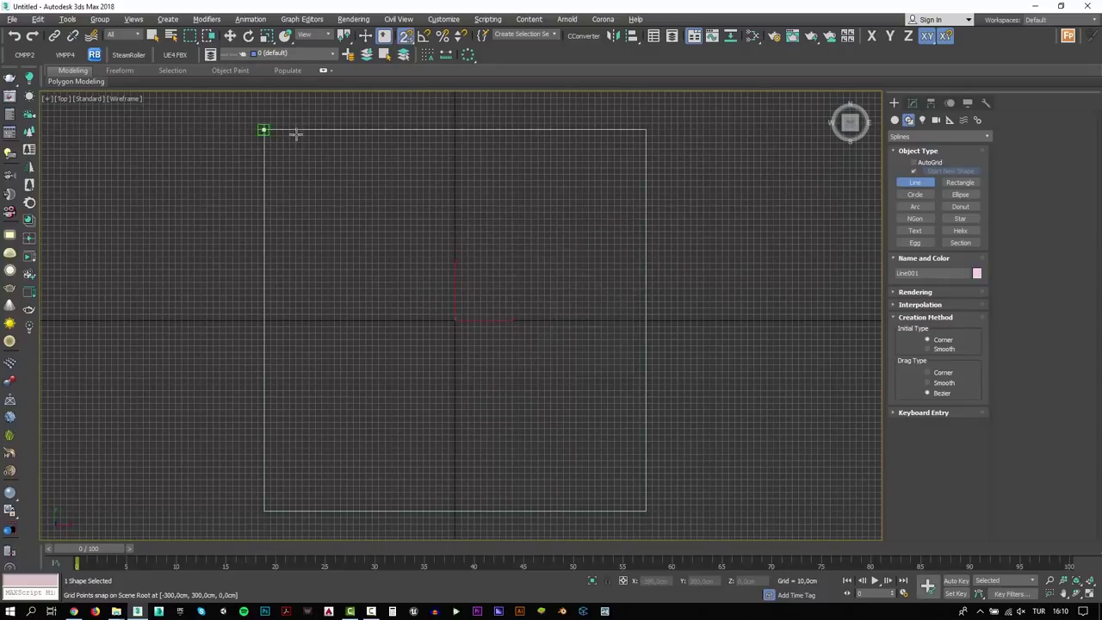
left_click(645, 130)
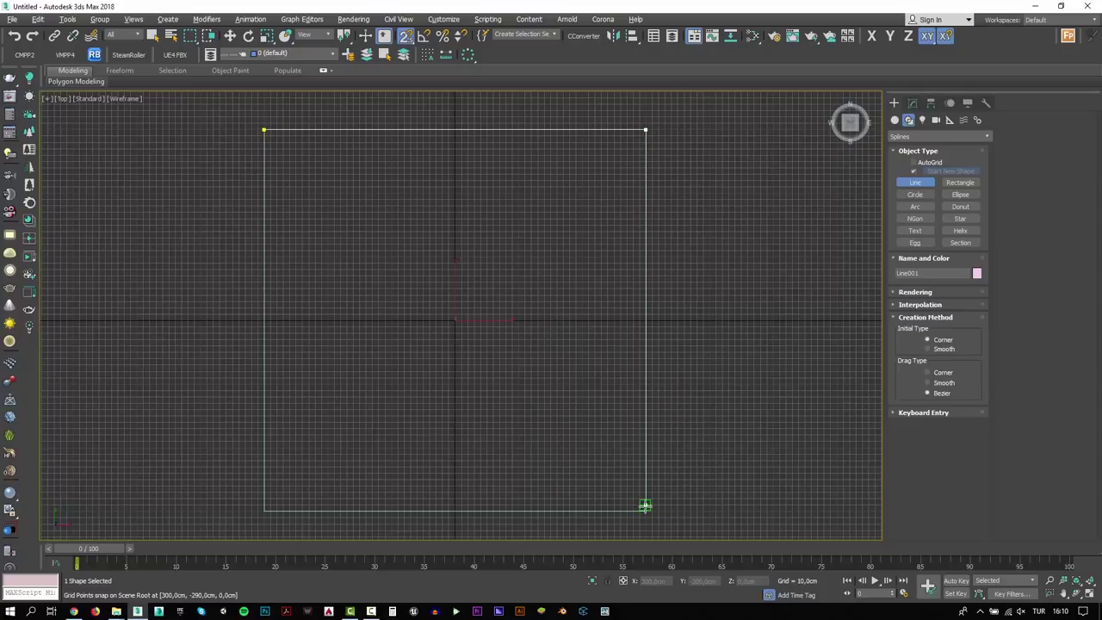
left_click(645, 506)
left_click(263, 509)
right_click(325, 448)
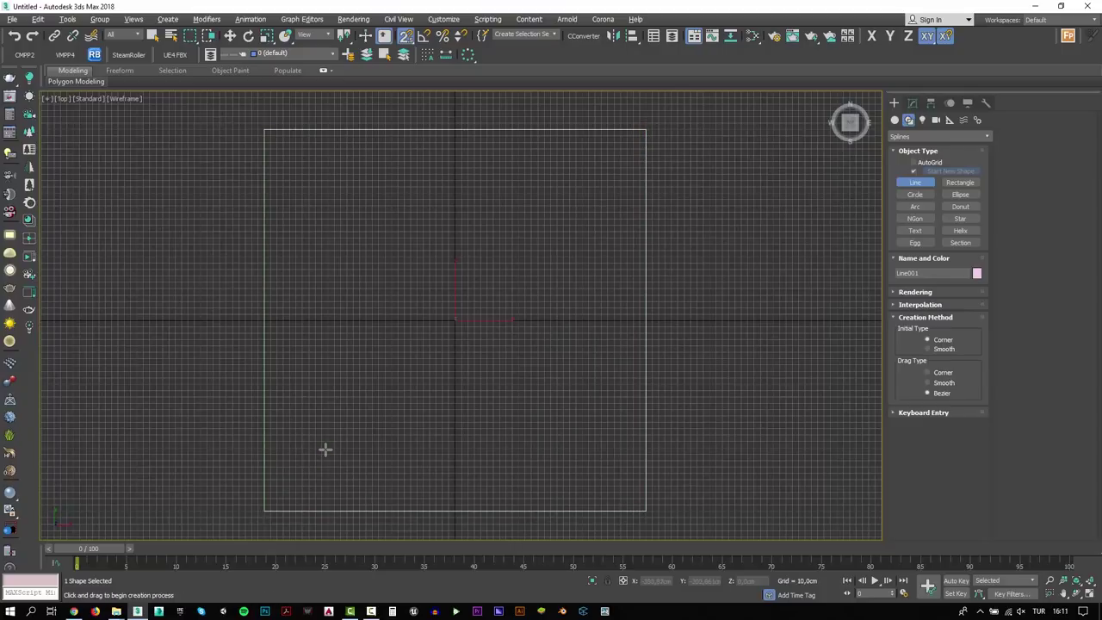
Step: Outline the line at Spline level to give the walls thickness
left_click(912, 103)
key("3")
left_click(373, 511)
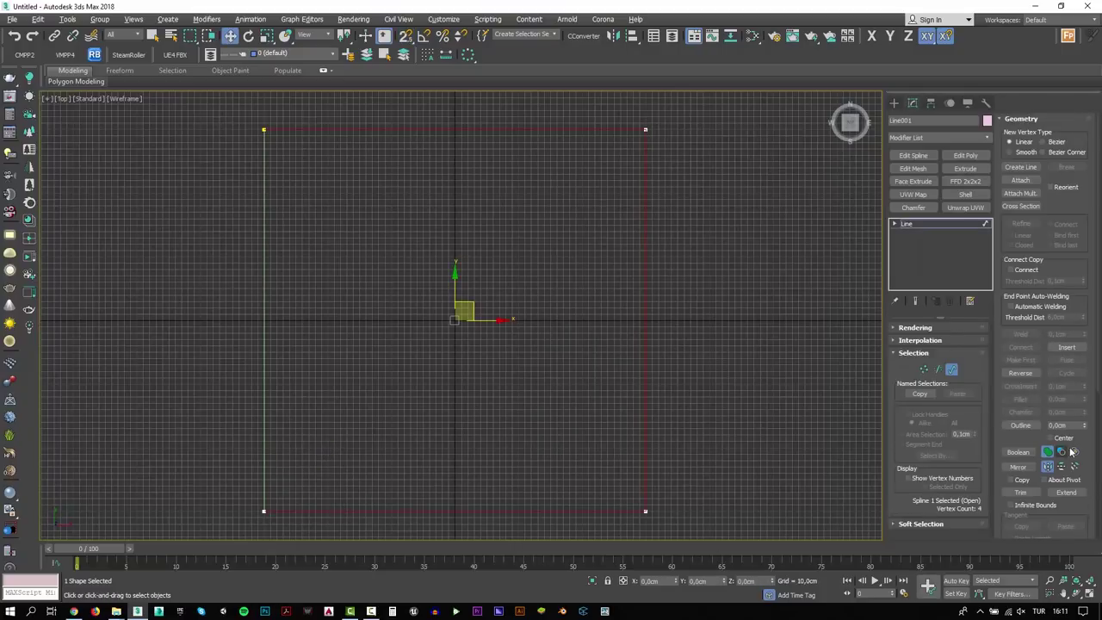
left_click(1064, 426)
left_click(1081, 426)
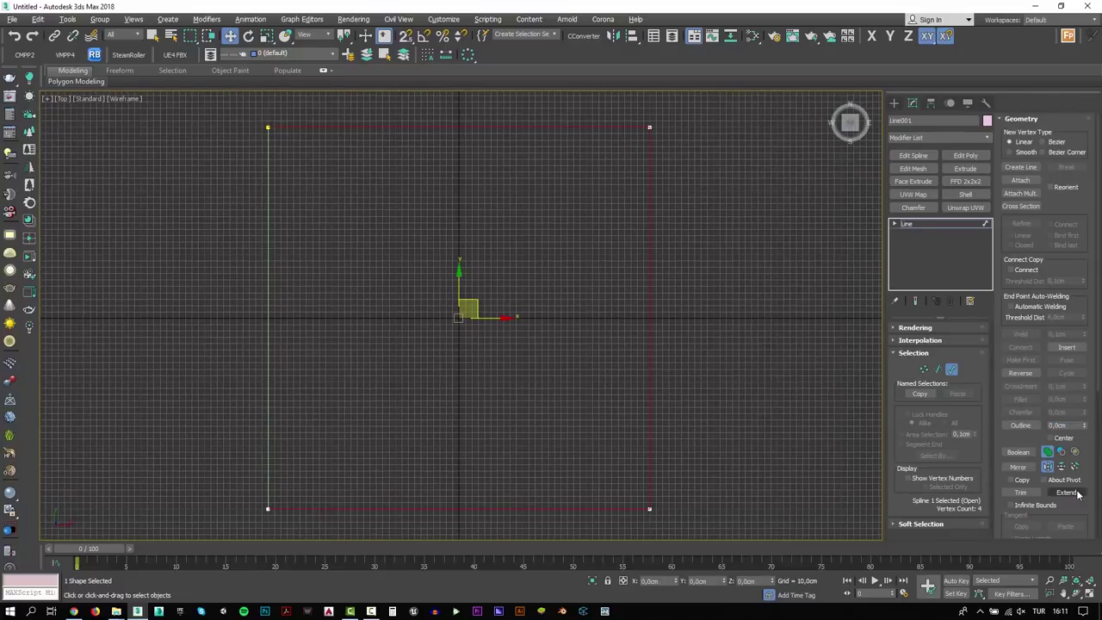
left_click(1075, 424)
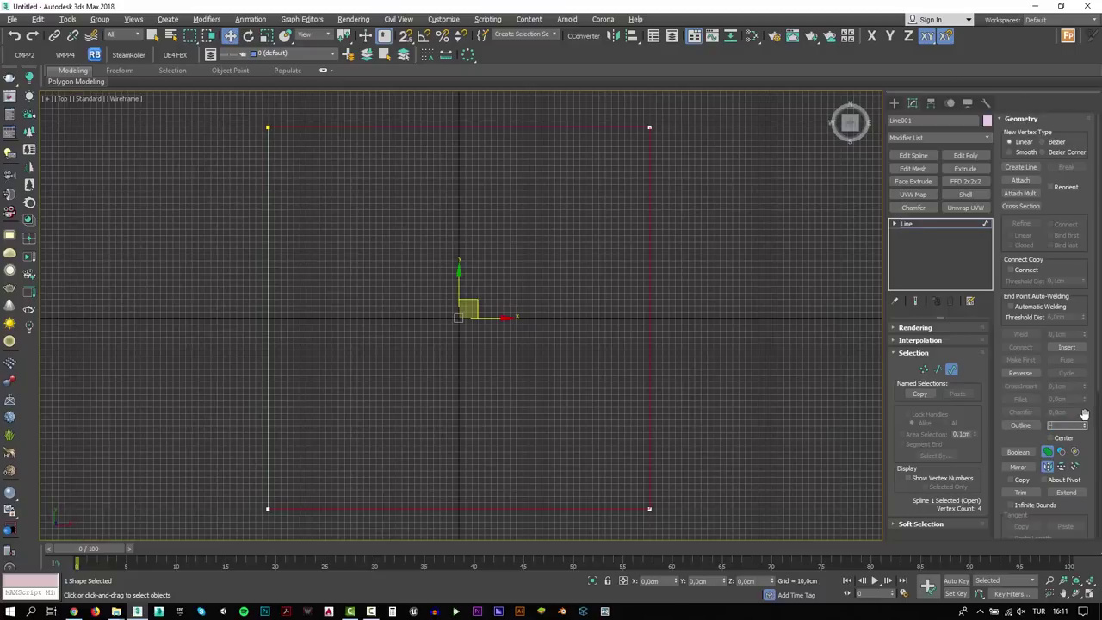
type("-10")
key("Return")
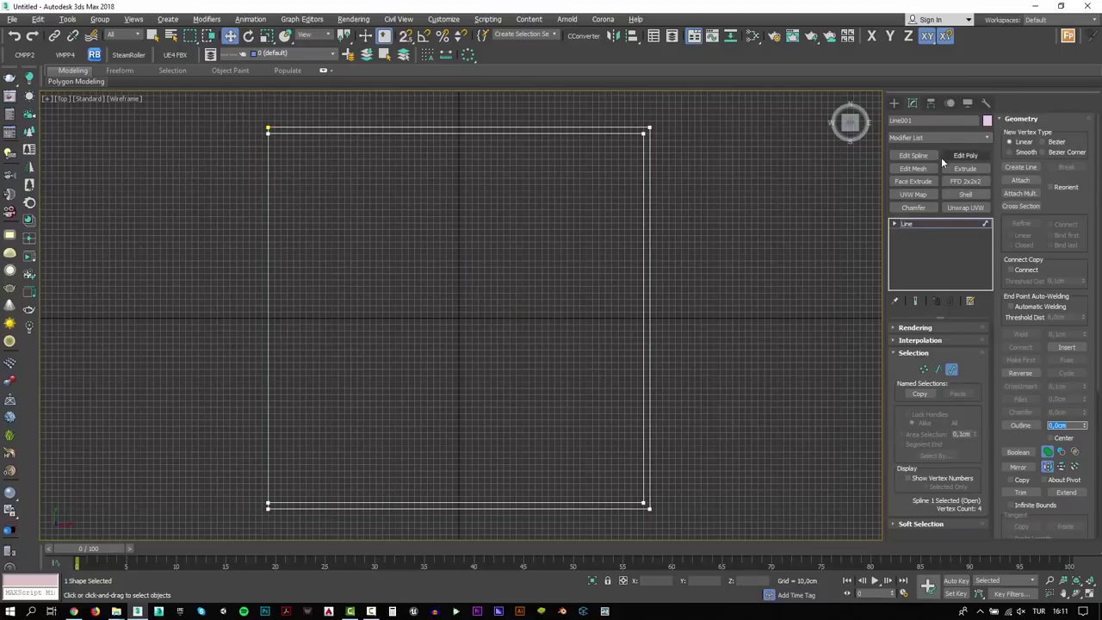
Step: Add an Extrude modifier with Amount 300 cm to raise the walls
left_click(965, 168)
left_click(956, 342)
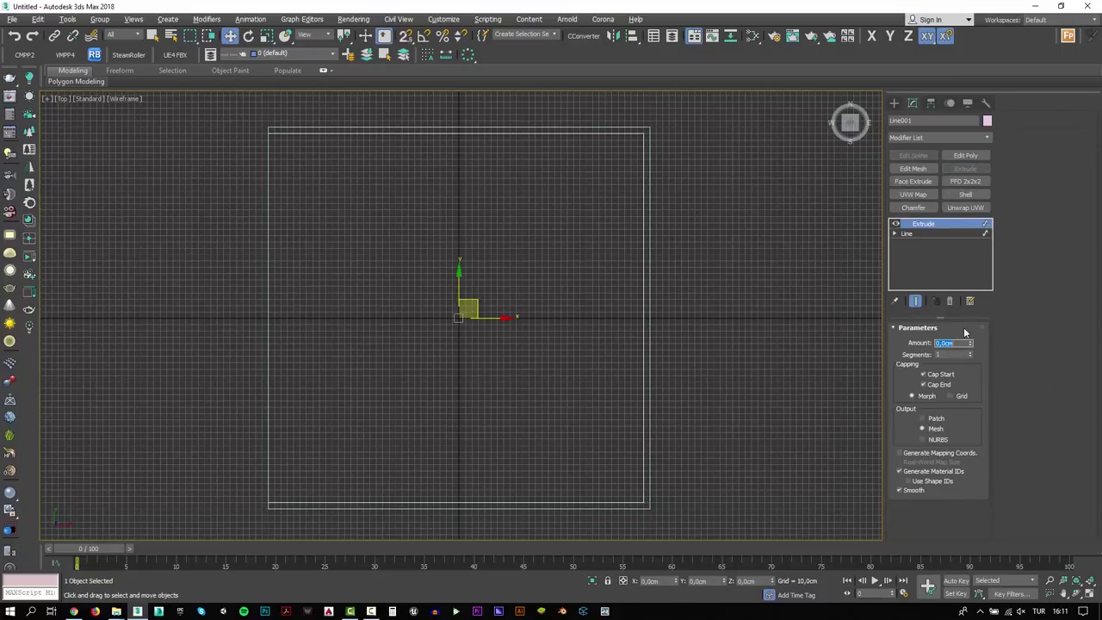
type("0")
key("Return")
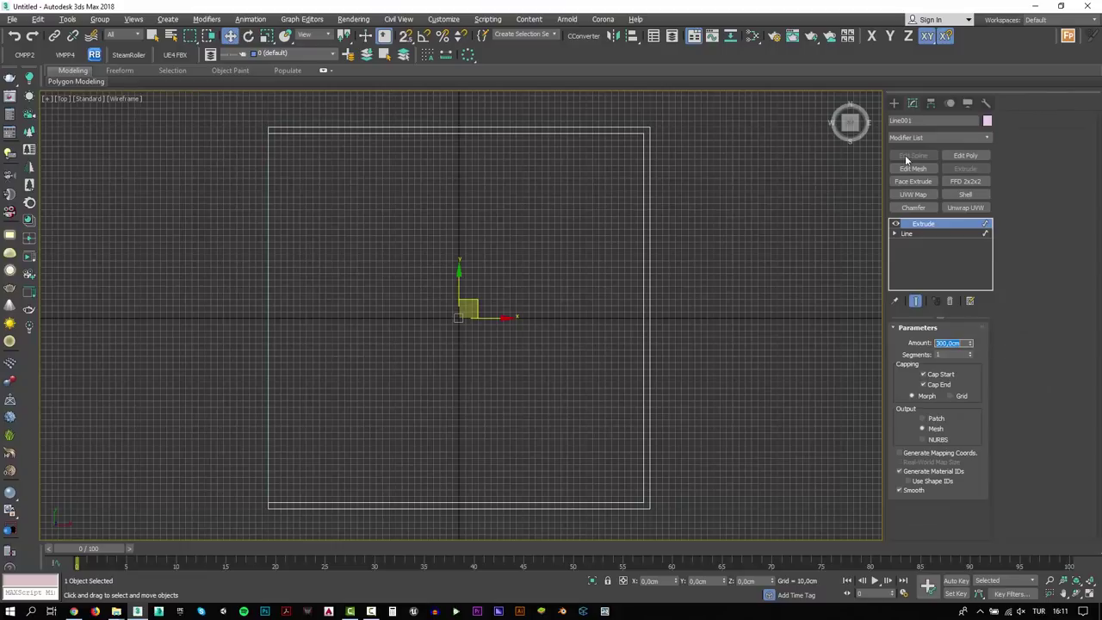
Step: Draw a snapped thin 580 × 10 cm rectangle along the room's open side
left_click(894, 102)
left_click(960, 182)
middle_click_drag(435, 250, 457, 250)
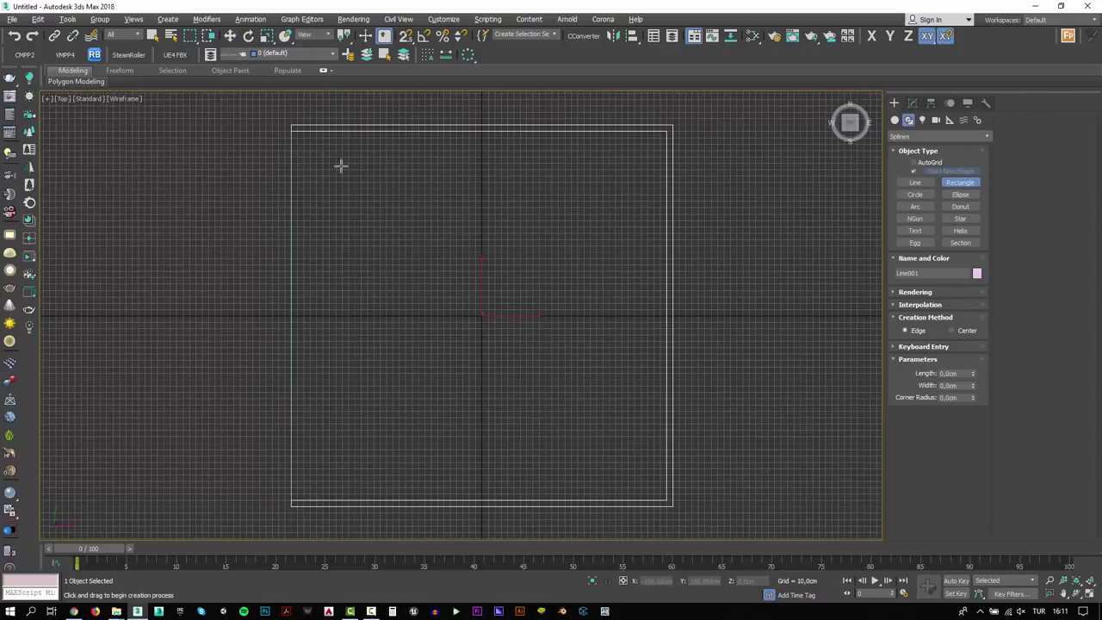
key("s")
left_click_drag(294, 131, 292, 504)
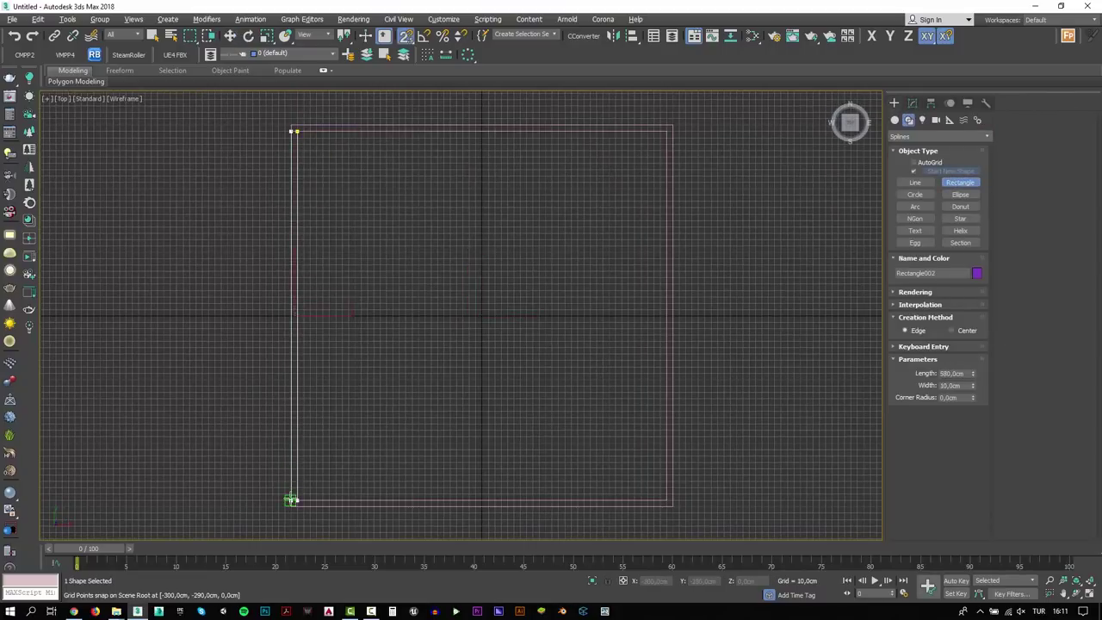
key("w")
key("p")
mouse_move(383, 372)
middle_mouse_down("alt")
mouse_move(418, 369)
mouse_move(506, 401)
middle_mouse_up("alt")
Step: Extrude the rectangle 210 cm into the front wall
left_click(913, 103)
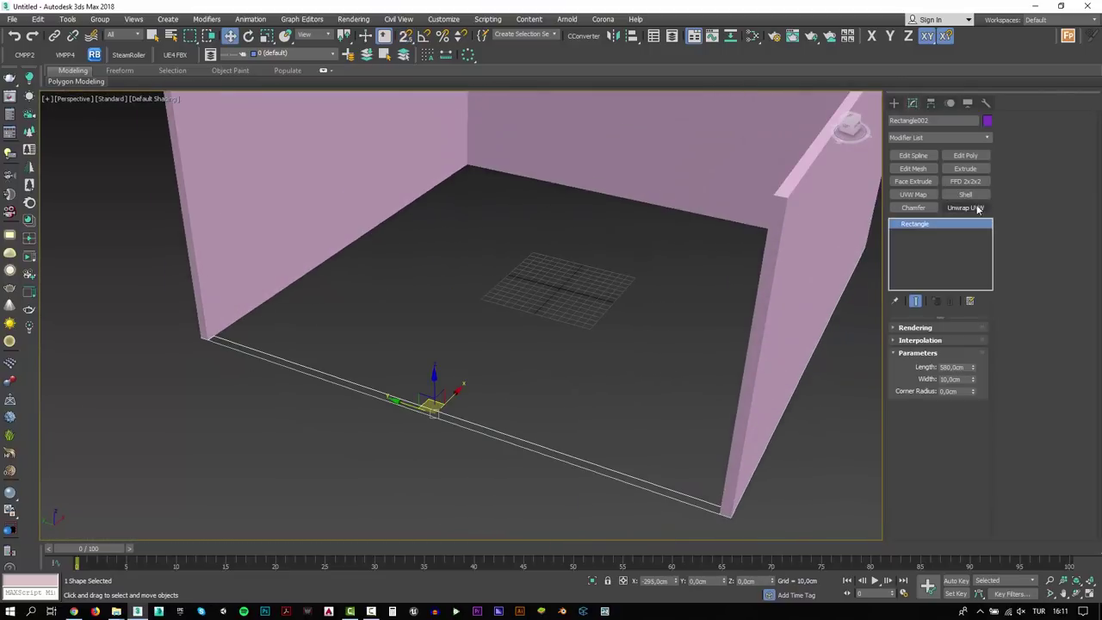
left_click(965, 168)
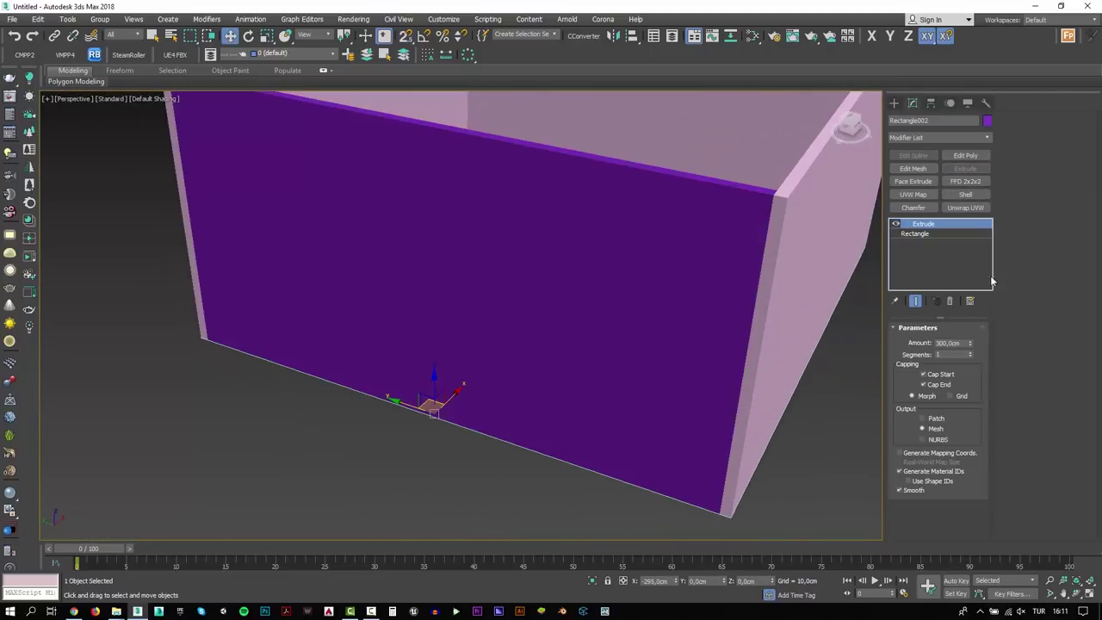
double_click(966, 343)
type("210")
key("Return")
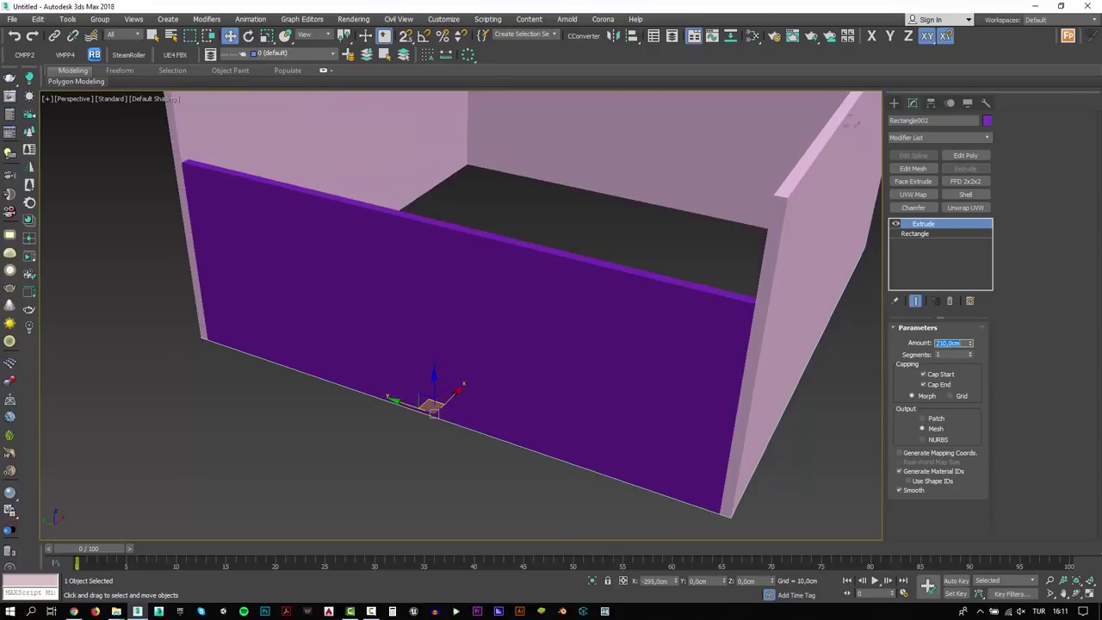
Step: Zoom out to show the whole room and shift-drag a copy of the front wall upward
mouse_move(635, 313)
middle_mouse_down("alt")
mouse_move(556, 339)
mouse_move(512, 330)
mouse_move(534, 307)
middle_mouse_up("alt")
left_click(1049, 580)
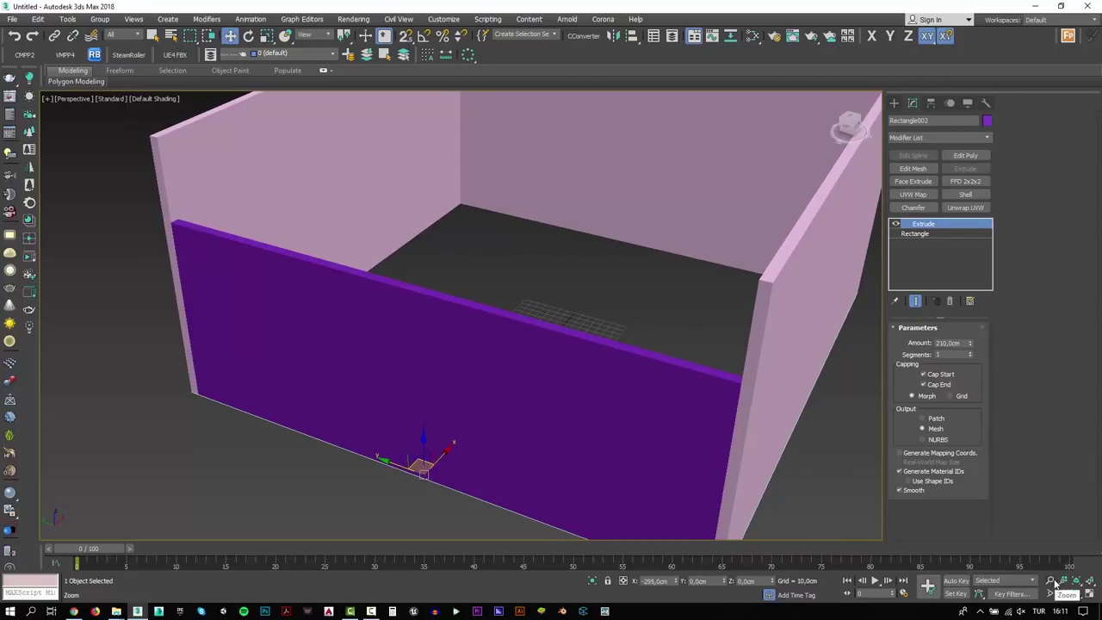
left_click_drag(623, 278, 589, 309)
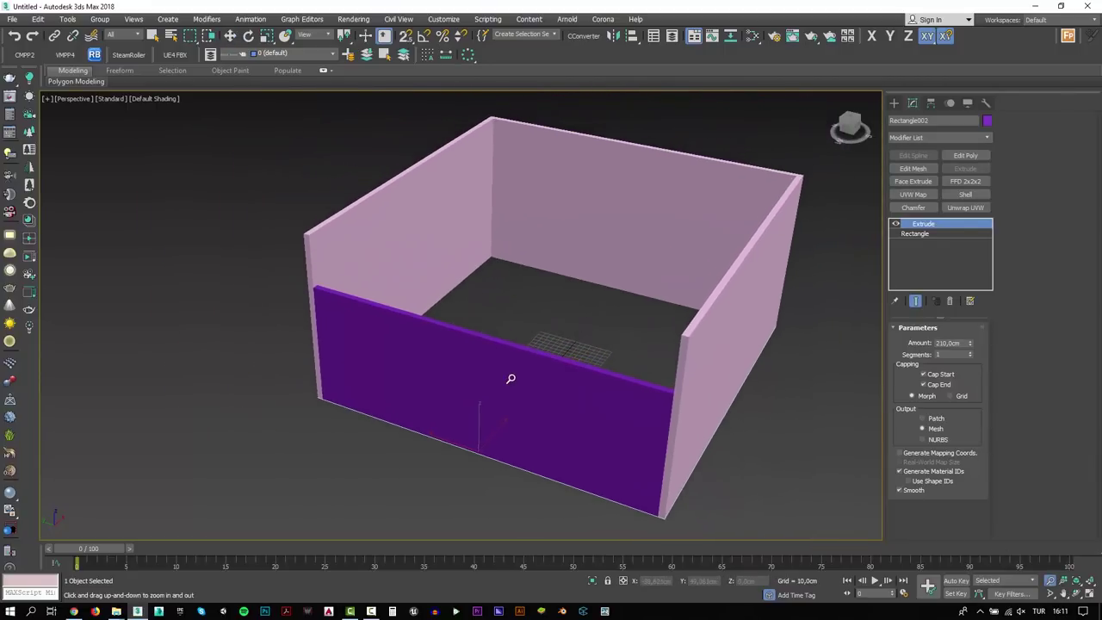
key("w")
left_click_drag(480, 413, 482, 258, "shift")
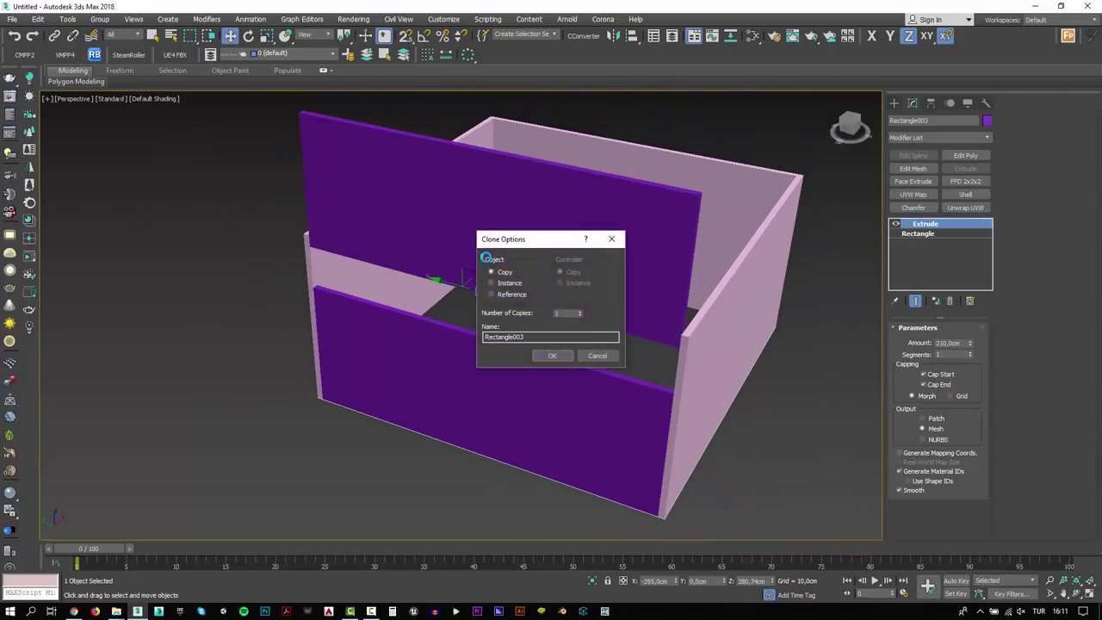
Step: Make the wall copy independent and set its Extrude Amount to 90 cm
left_click(546, 355)
double_click(954, 343)
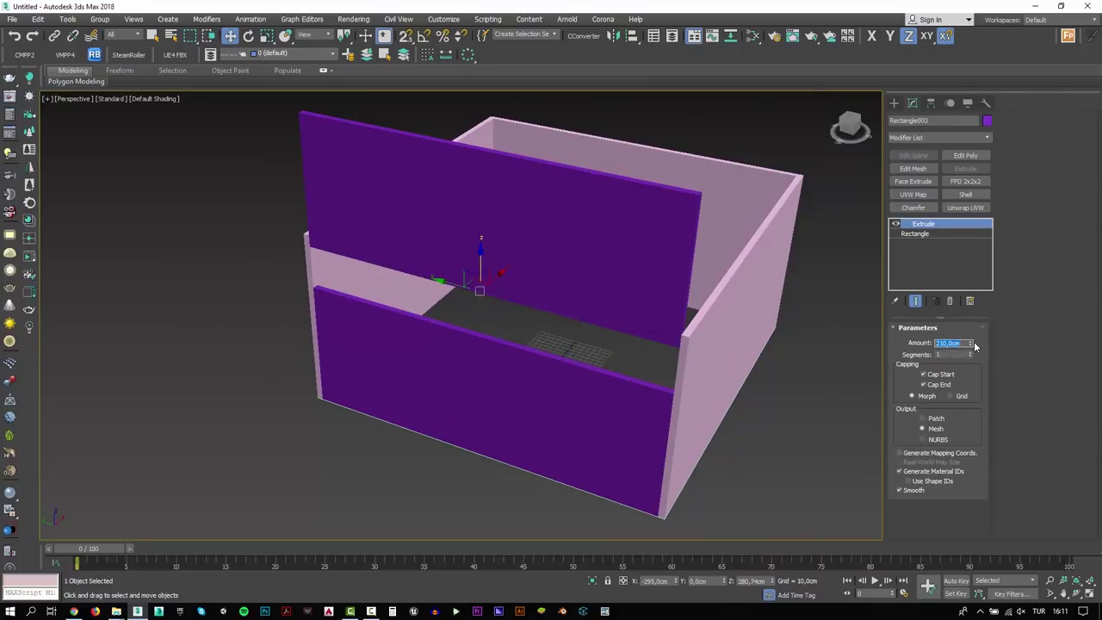
type("90")
key("Return")
Step: Align the 90 cm copy so its bottom sits on top of the front wall
left_click(633, 35)
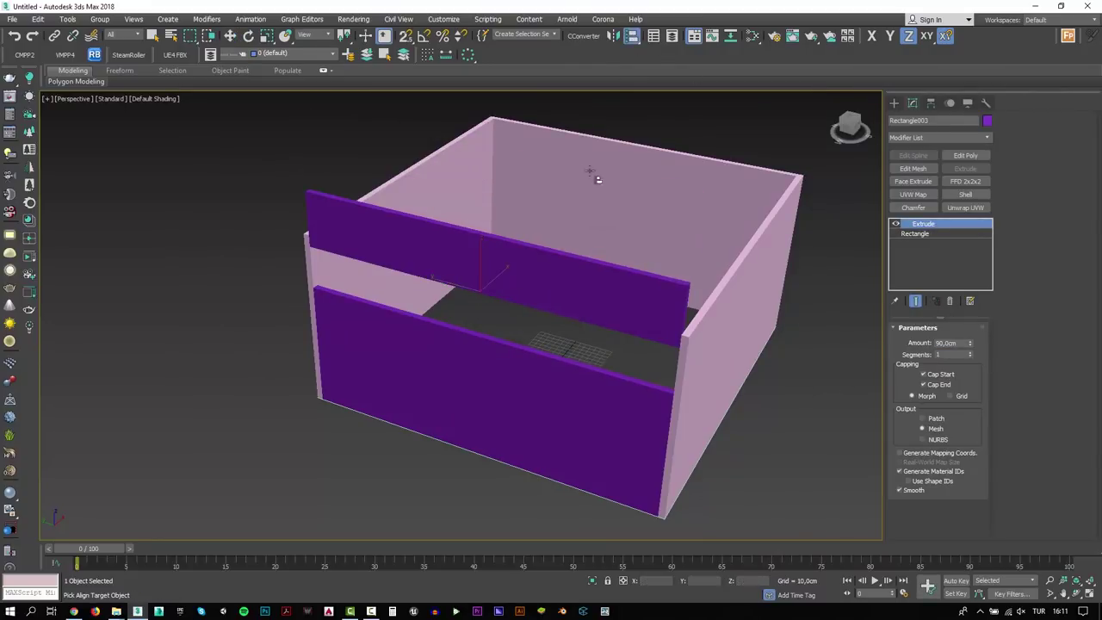
left_click(504, 388)
left_click(503, 272)
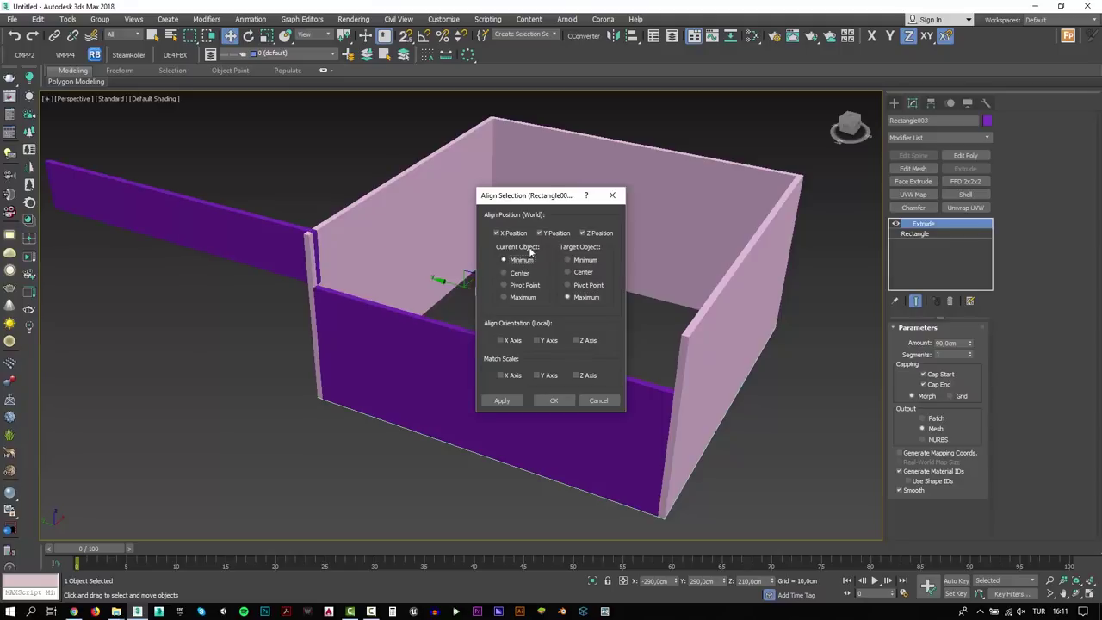
left_click(503, 259)
left_click(502, 400)
left_click(535, 402)
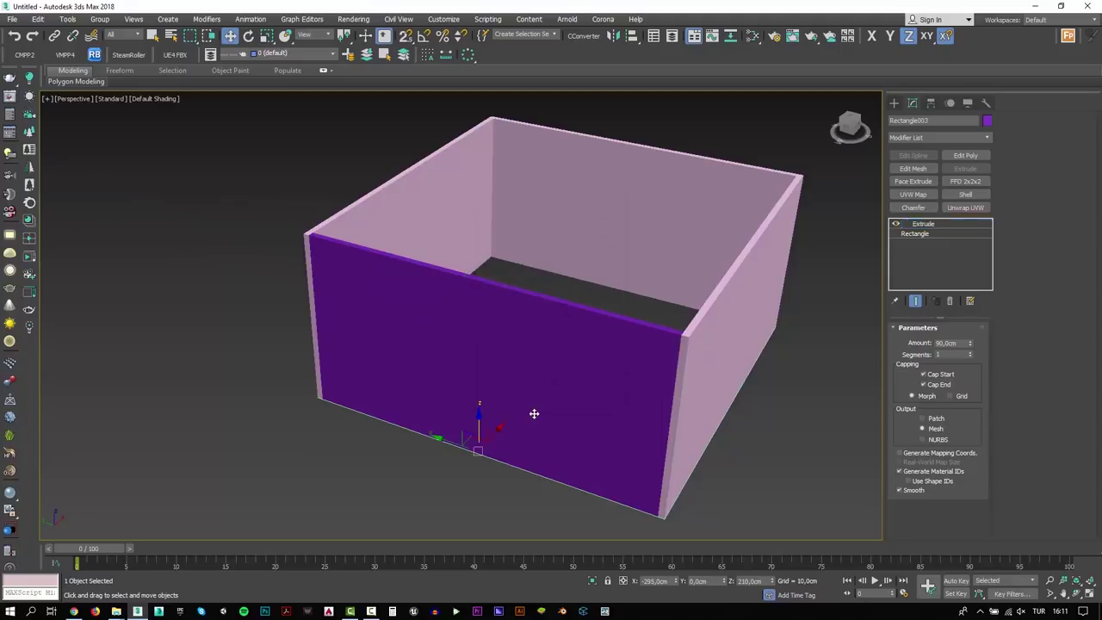
Step: Set the front wall's base Rectangle Width to 5 cm and select the upper copy
left_click(939, 233)
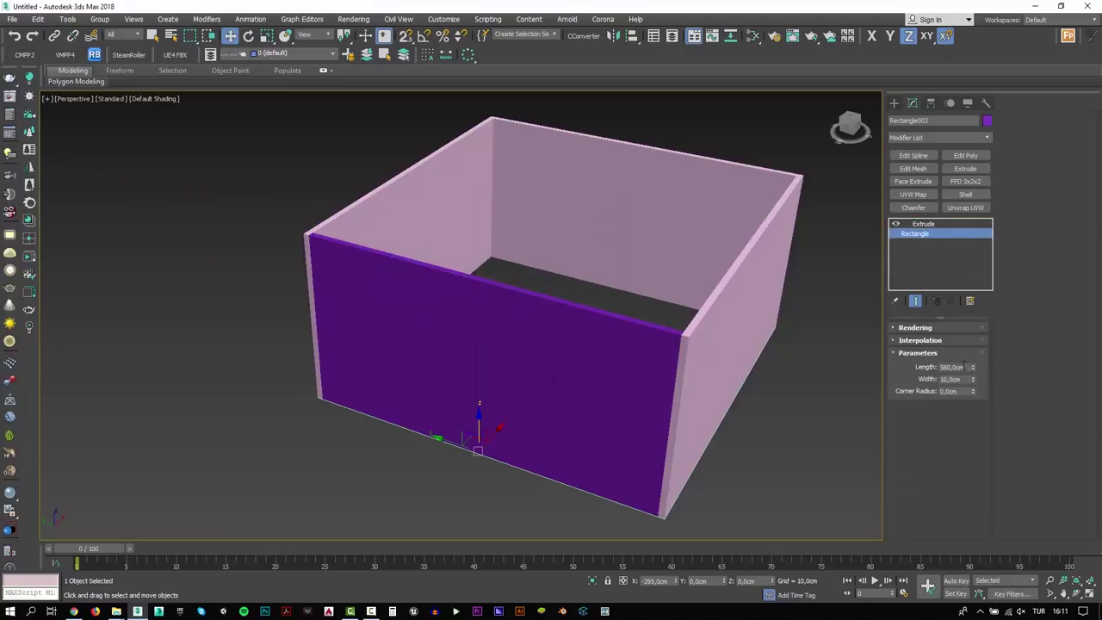
double_click(965, 379)
type("5")
key("Return")
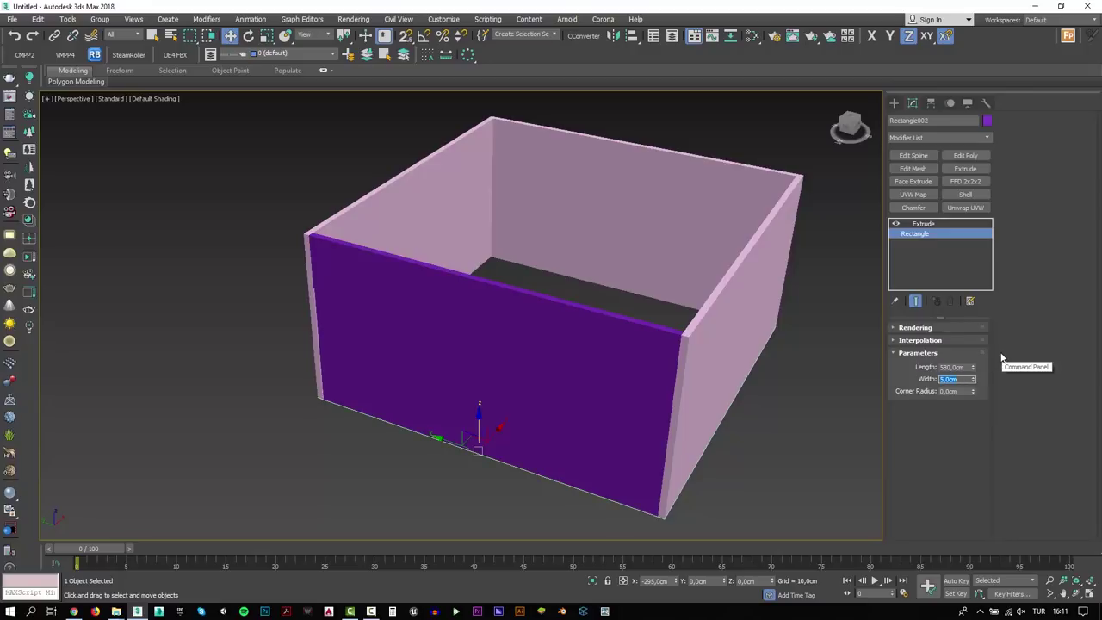
middle_click_drag(608, 342, 616, 342)
left_click(714, 321)
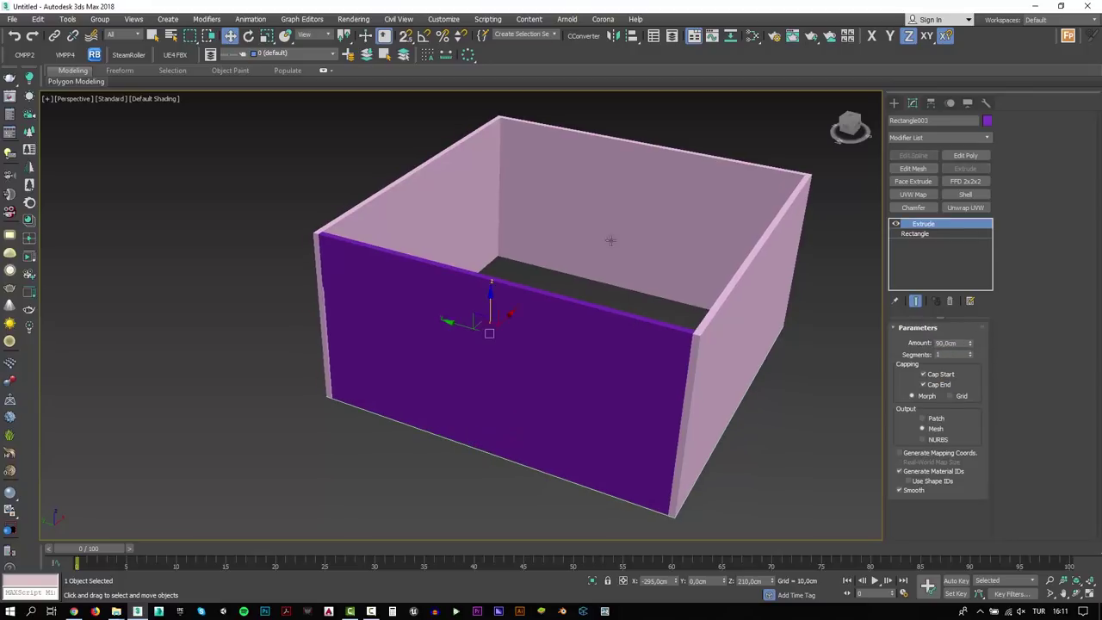
left_click(138, 99)
Step: Switch the viewport to Clay shading and add Edit Poly to the 600 cm floor rectangle
left_click(163, 172)
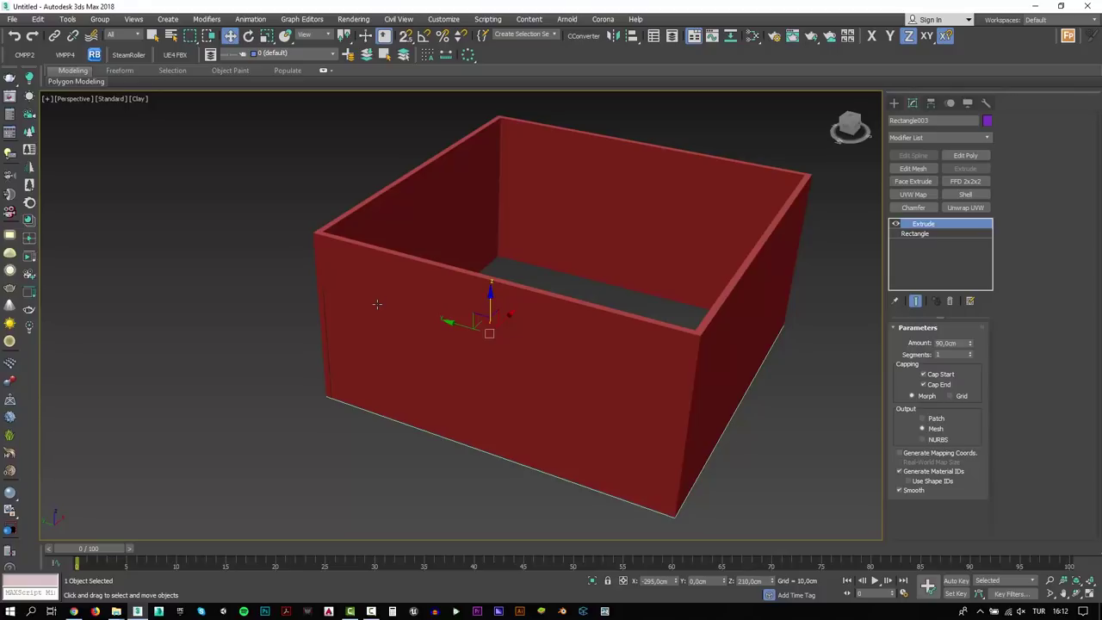
left_click(341, 437)
left_click(345, 406)
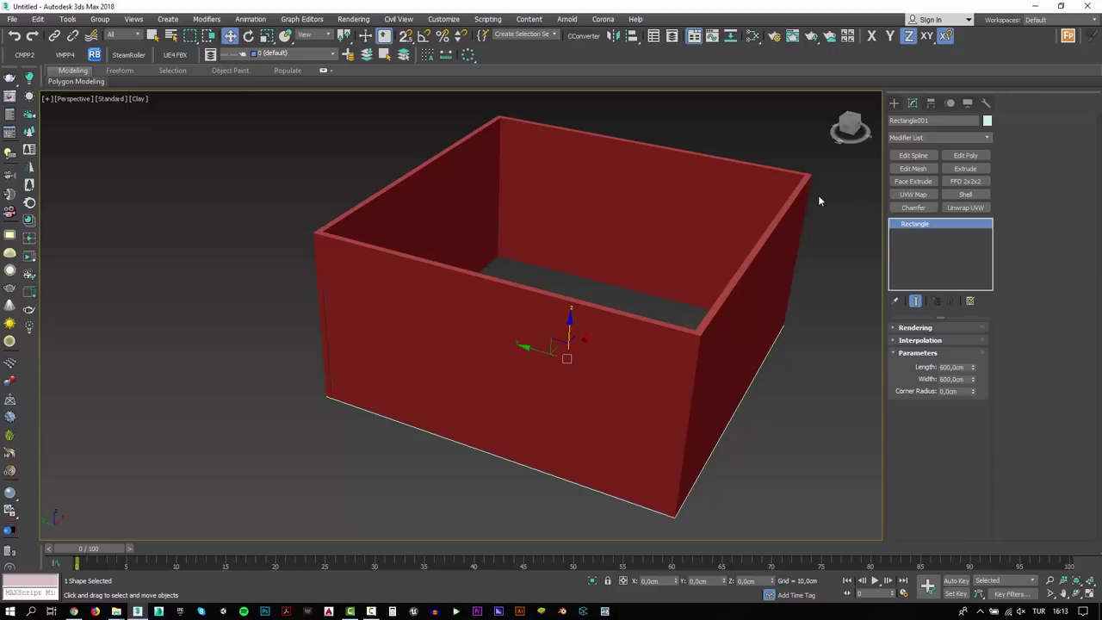
left_click(965, 156)
Step: Shift-drag the floor slab upward to create a copy
left_click(779, 454)
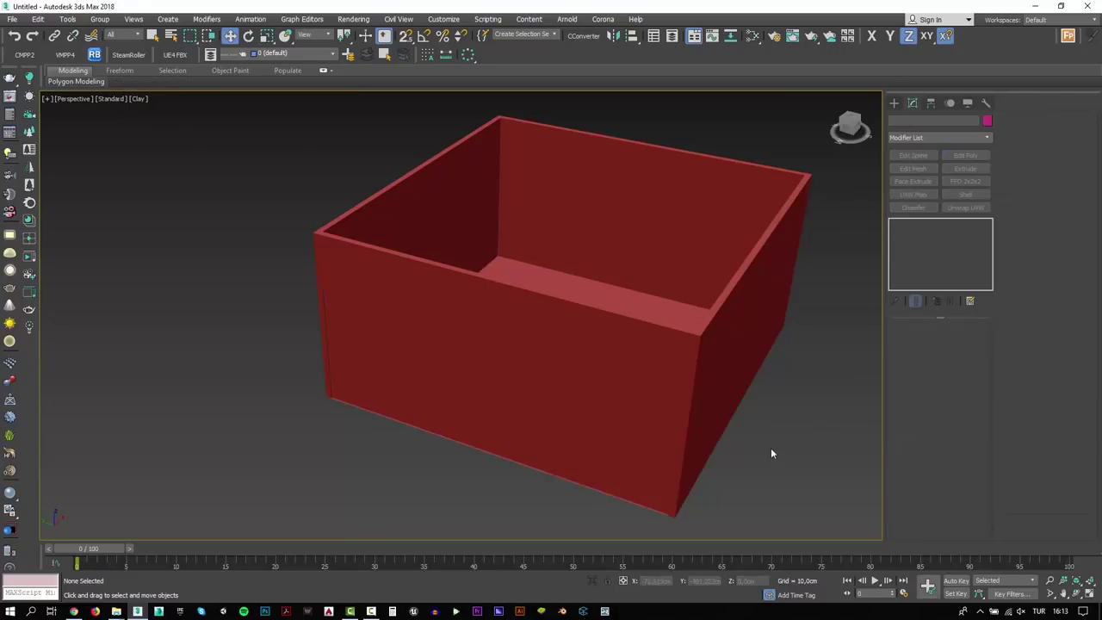
left_click(629, 288)
key("ctrl+d")
left_click(613, 298)
left_click_drag(569, 326, 575, 243, "shift")
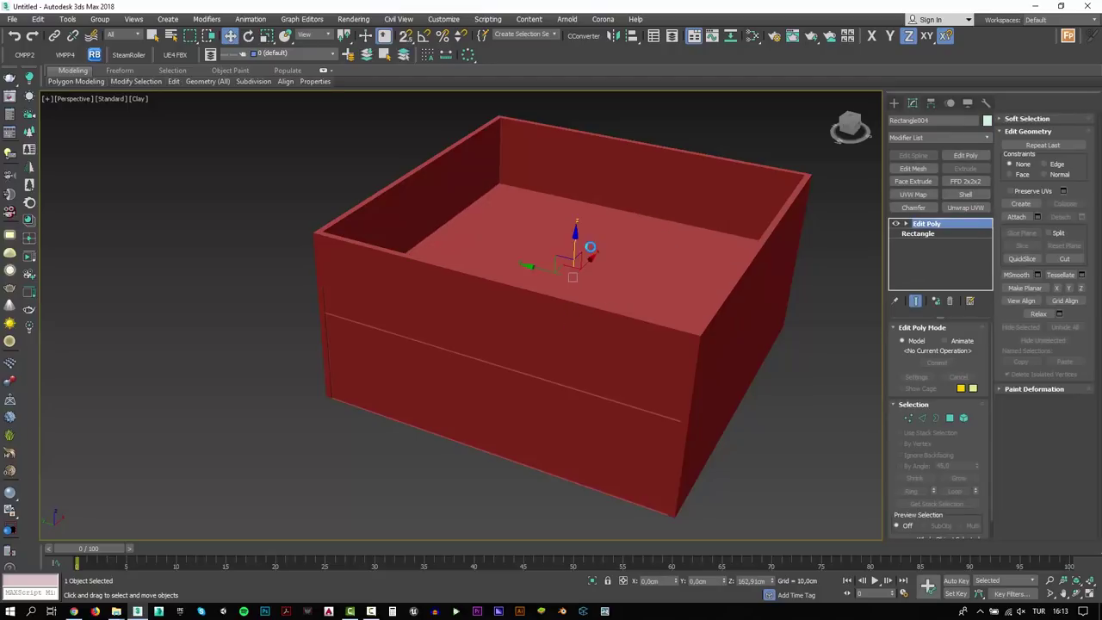
key("Return")
Step: Align the slab copy's top with the walls' top (Z Max to Max) as the ceiling
left_click(631, 38)
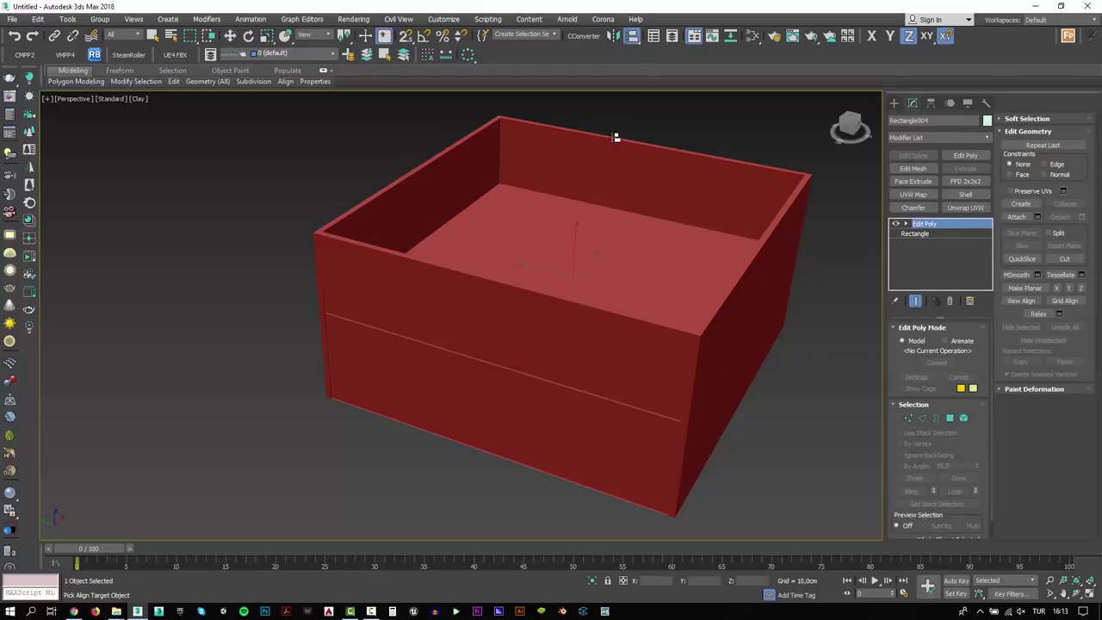
left_click(688, 295)
left_click(584, 233)
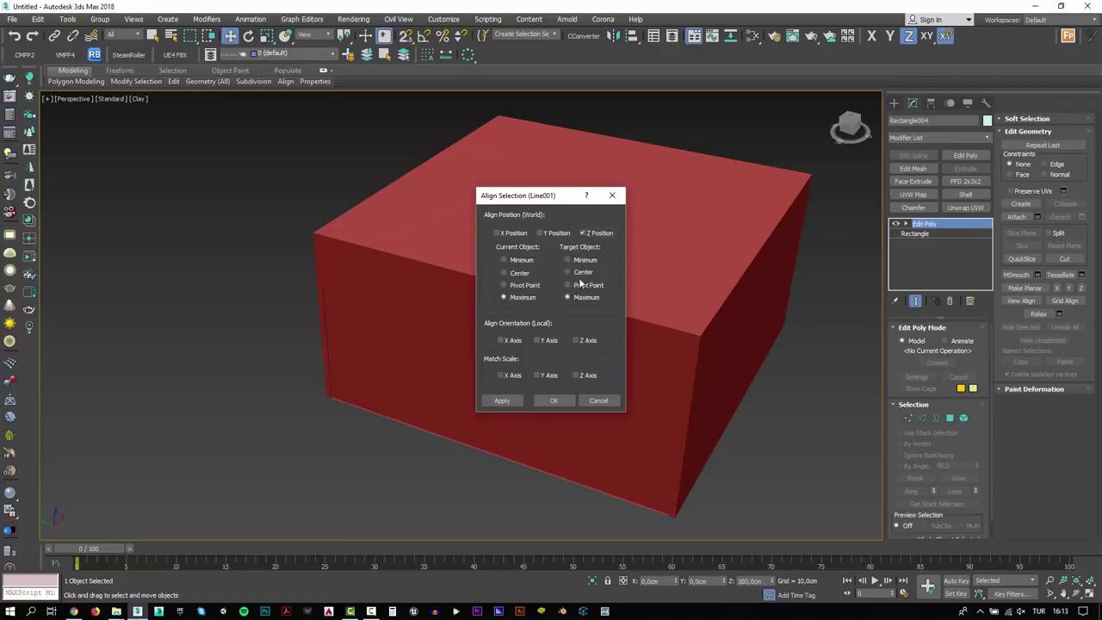
left_click(553, 400)
left_click(430, 471)
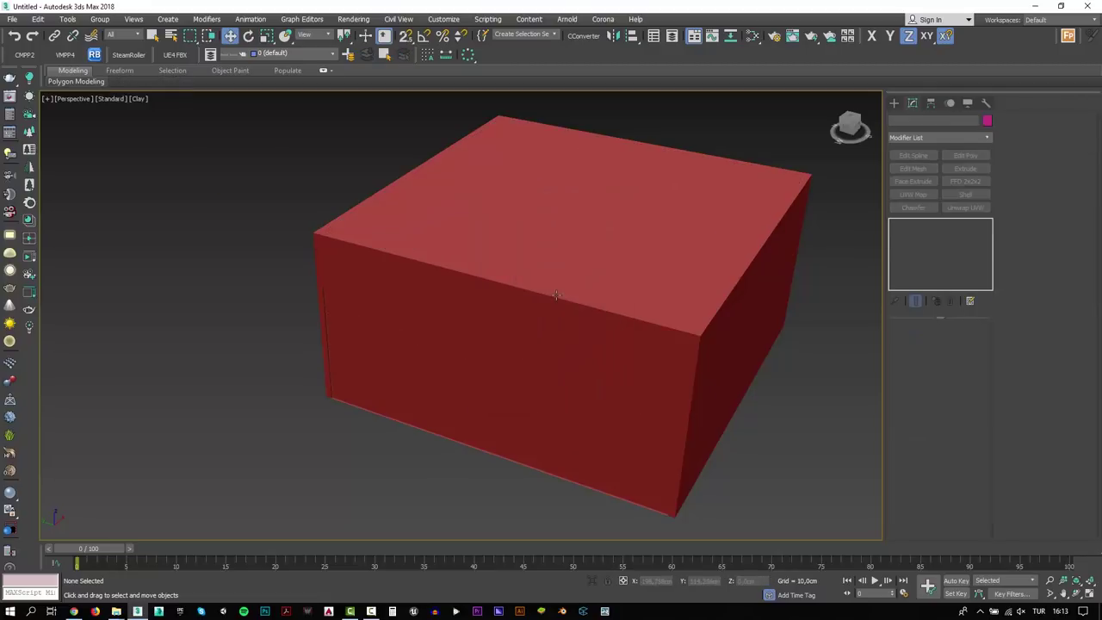
left_click(489, 394)
Step: Turn on edged faces, add Edit Poly to Rectangle002, and connect its horizontal edges into six panels
key("F4")
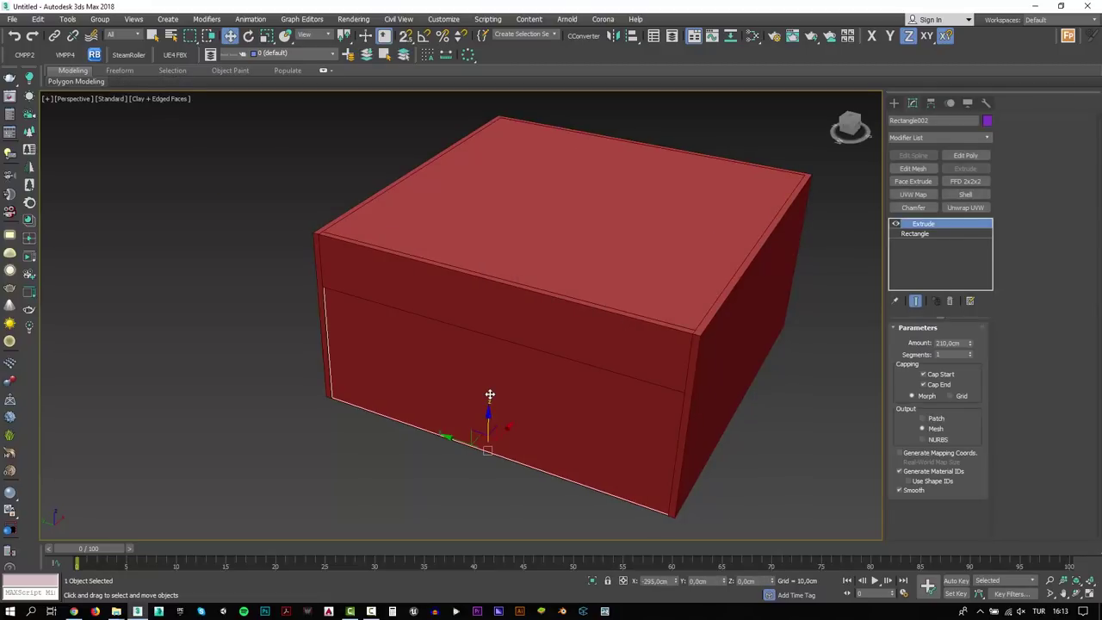
left_click(961, 155)
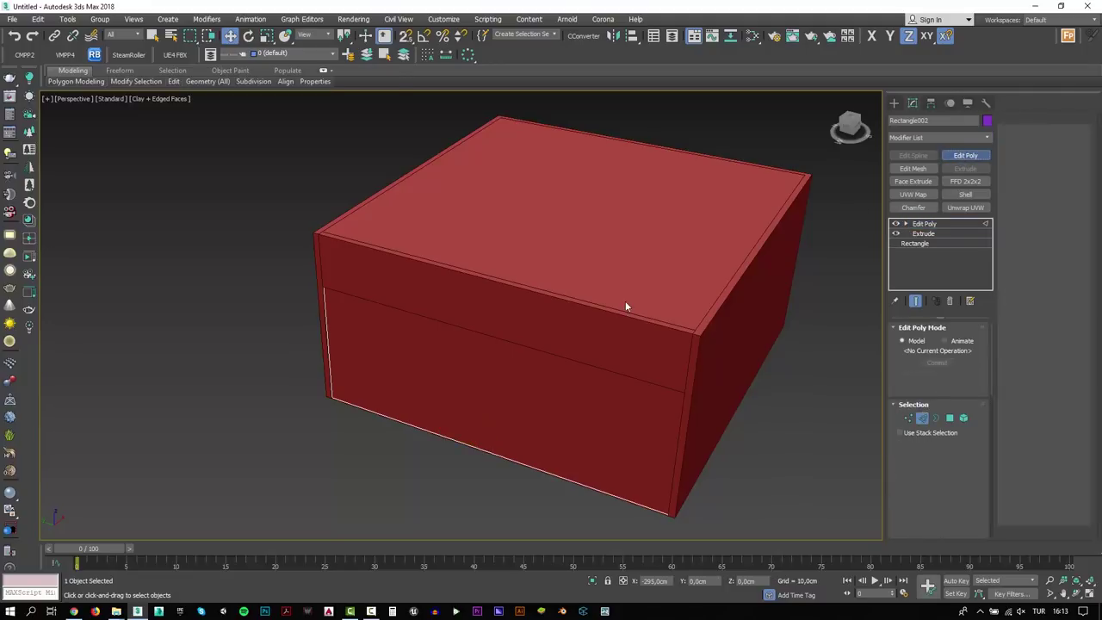
left_click_drag(566, 255, 469, 486)
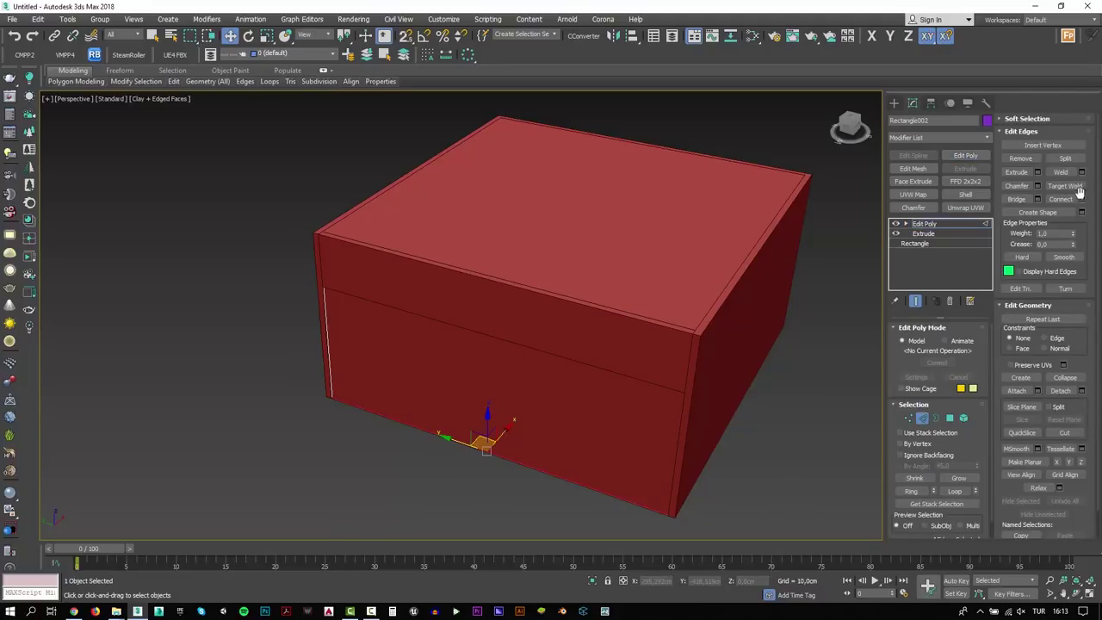
left_click(1081, 199)
left_click_drag(471, 324, 471, 322)
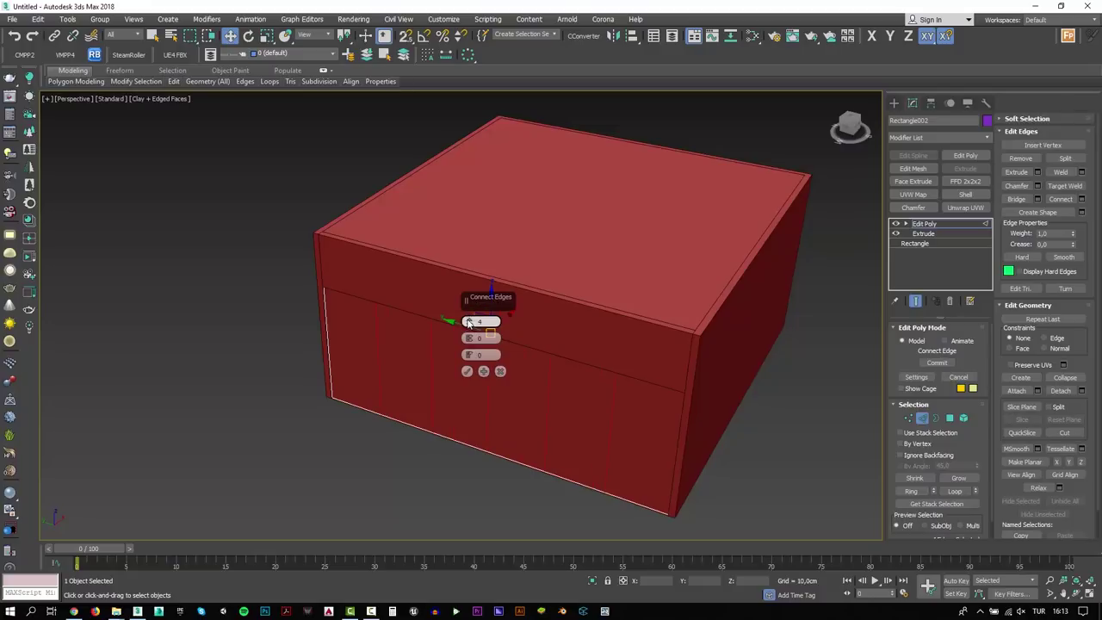
left_click(466, 371)
middle_click_drag(469, 362, 532, 320, "alt")
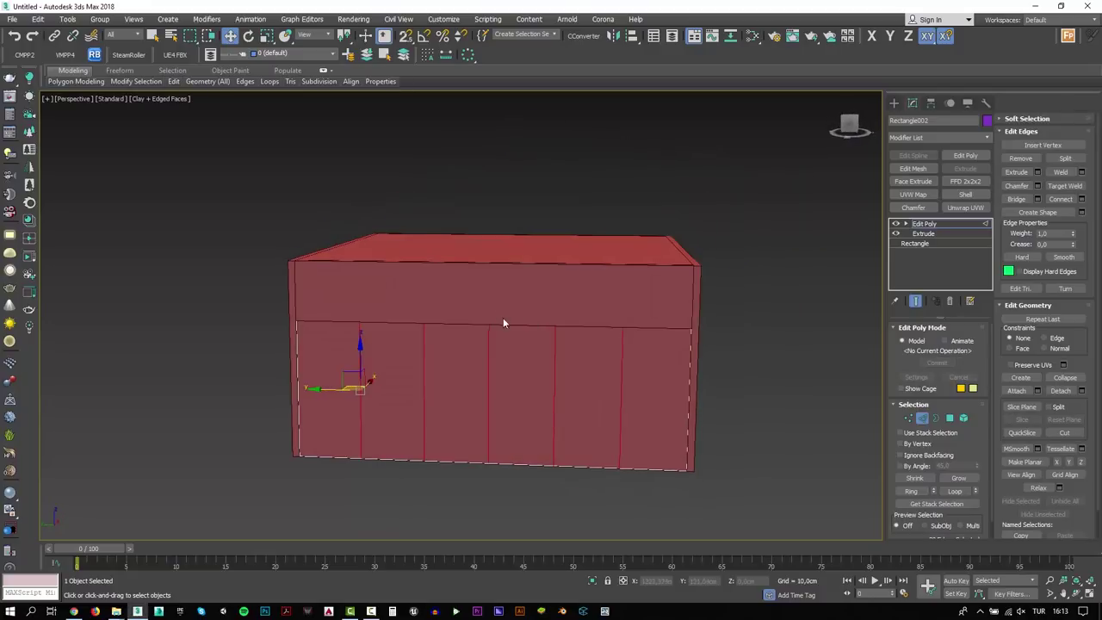
Step: In Polygon mode, select all six front panels of the lower wall and zoom in
key("4")
left_click(327, 388)
left_click(392, 387, "ctrl")
left_click(449, 383, "ctrl")
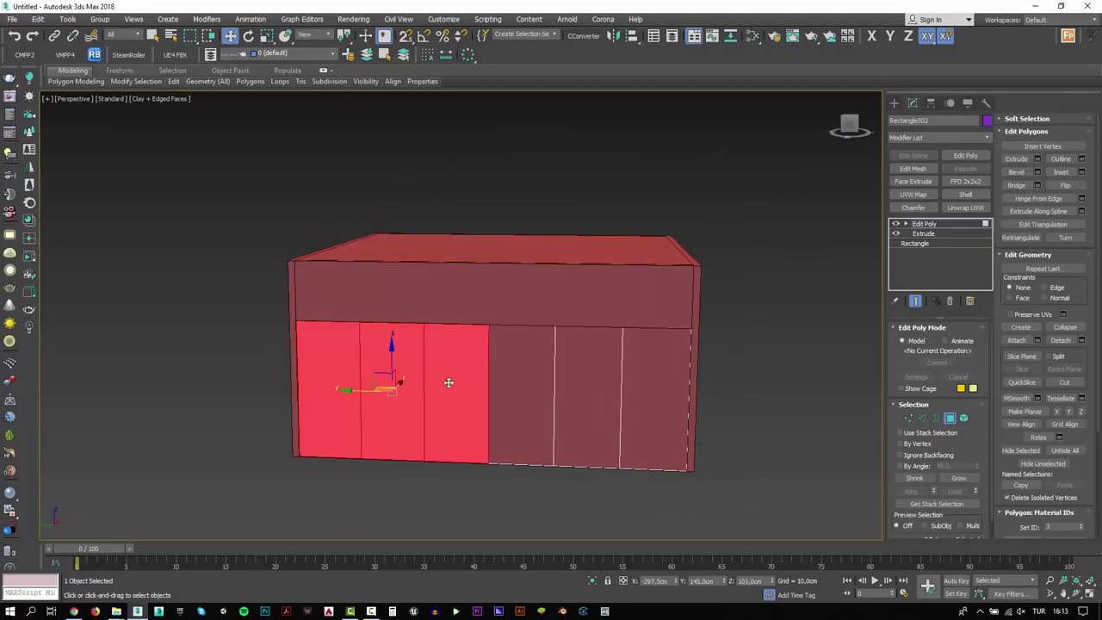
left_click(519, 384, "ctrl")
left_click(593, 385, "ctrl")
left_click(637, 384, "ctrl")
middle_click_drag(487, 343, 495, 323)
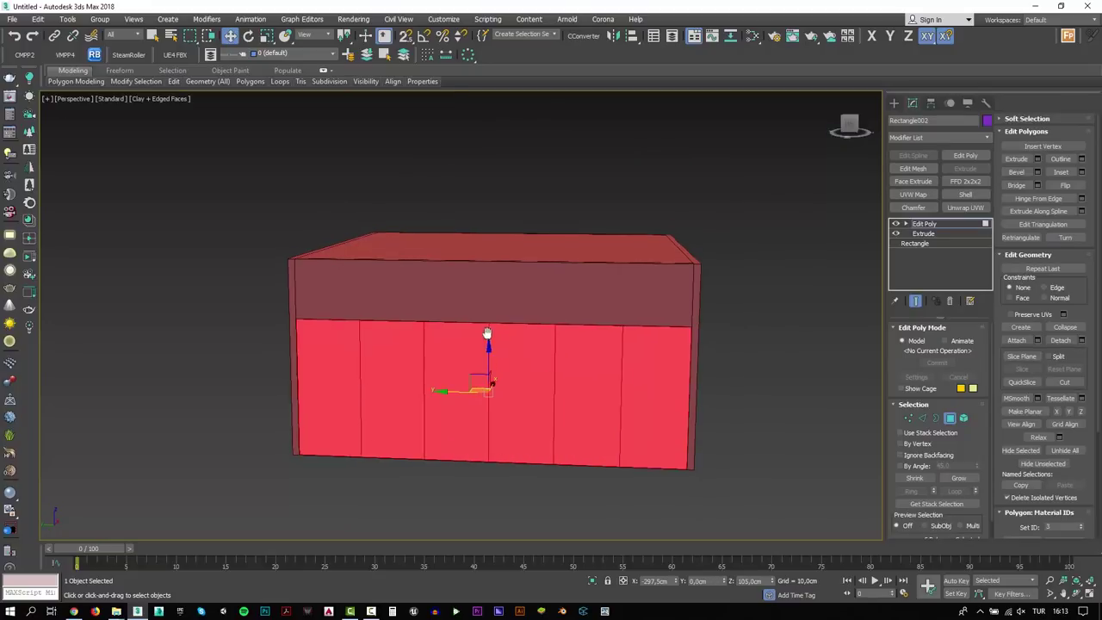
middle_click_drag(585, 325, 576, 328)
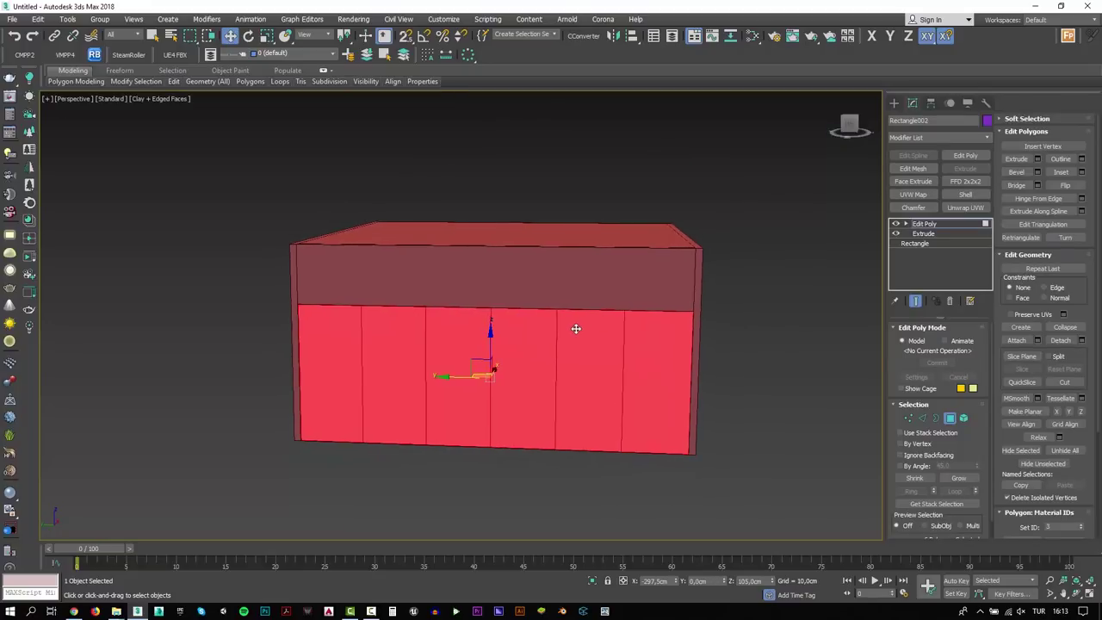
left_click(1052, 581)
left_click_drag(615, 455, 543, 401)
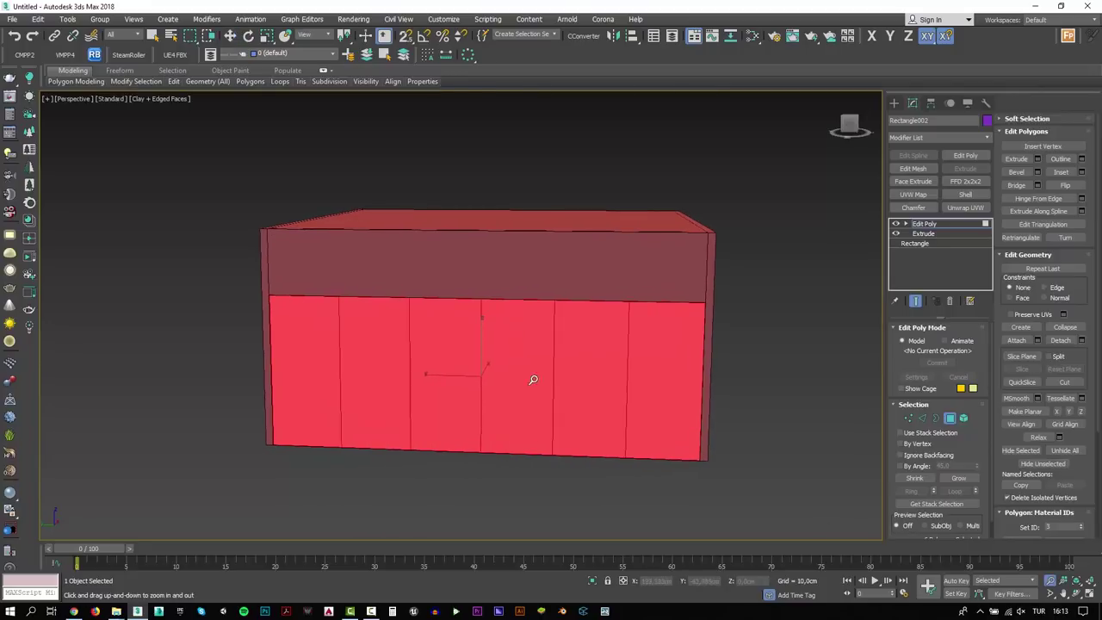
right_click(543, 401)
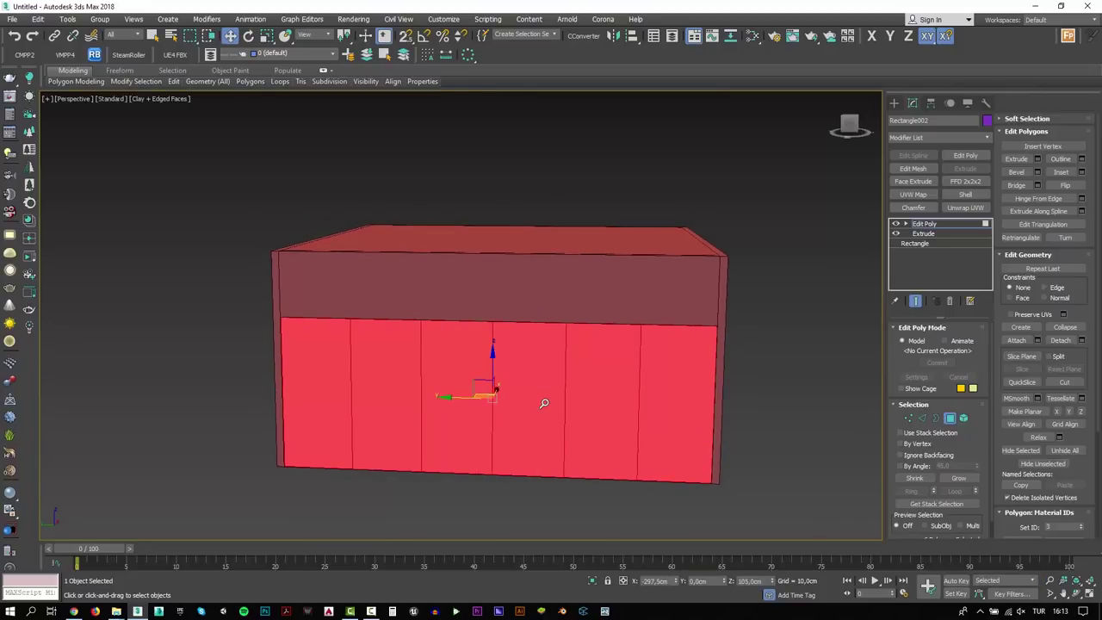
Step: Inset the selected panels by 5 cm, then undo back to the pending Inset
left_click(1082, 172)
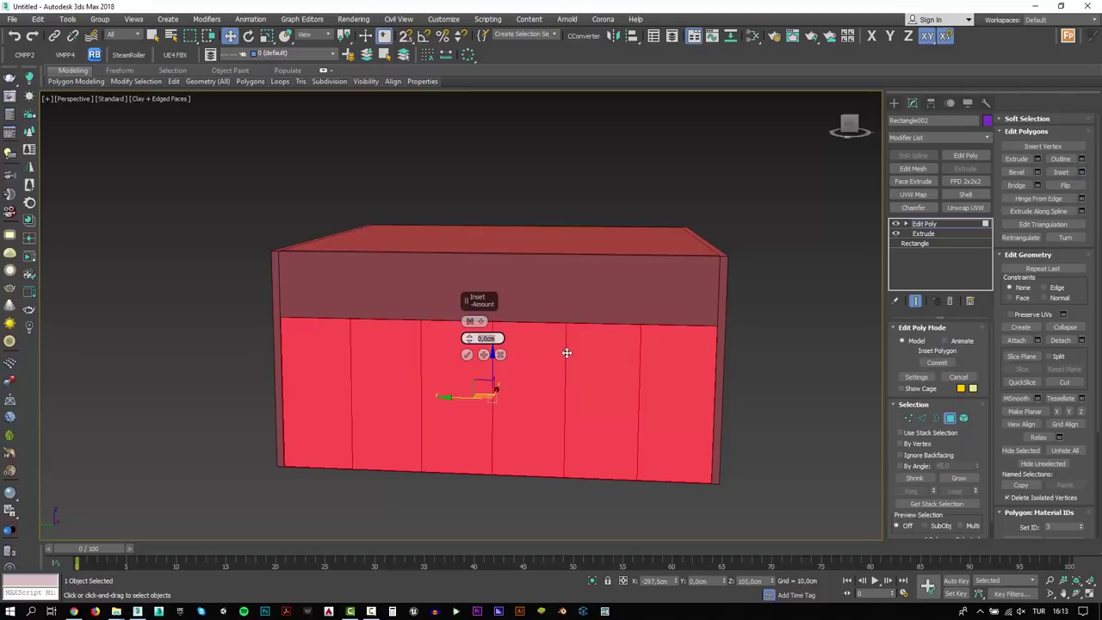
type("5")
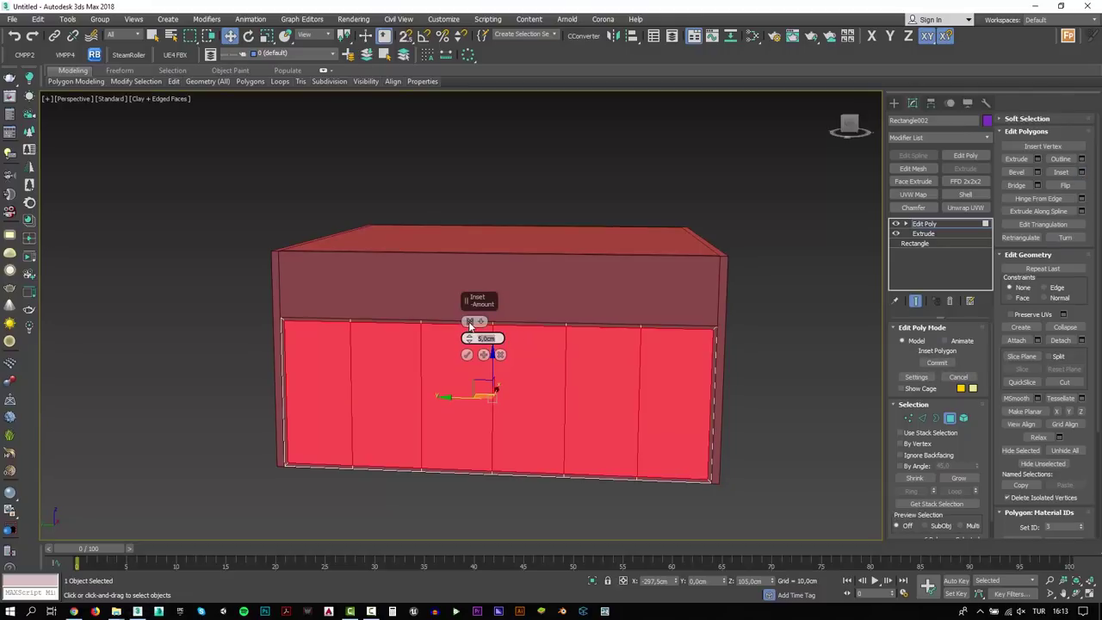
left_click(468, 354)
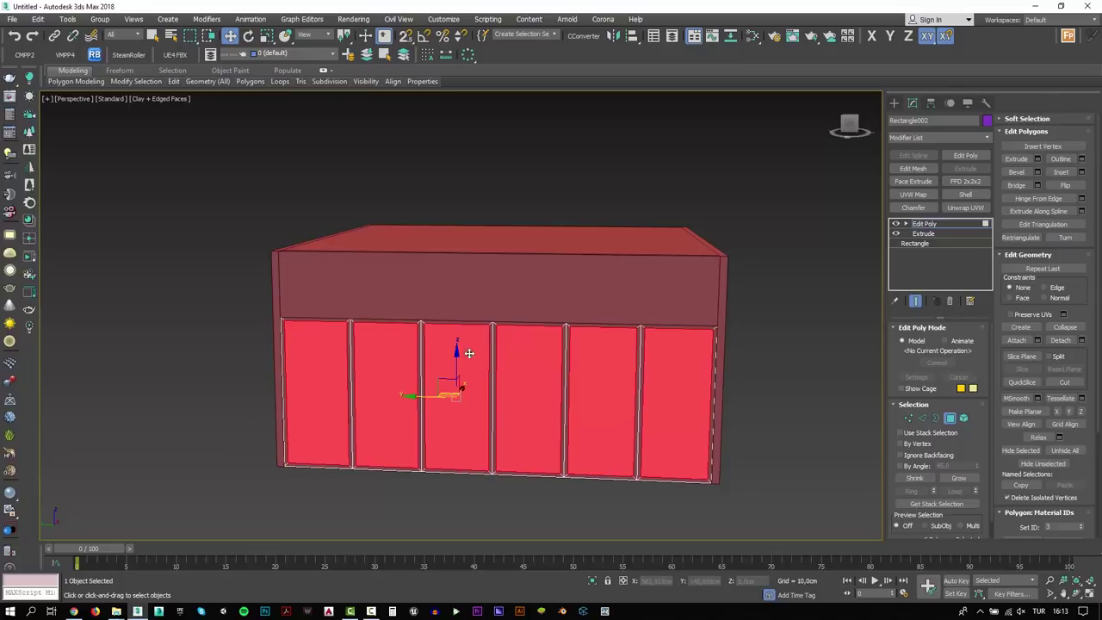
left_click(1016, 186)
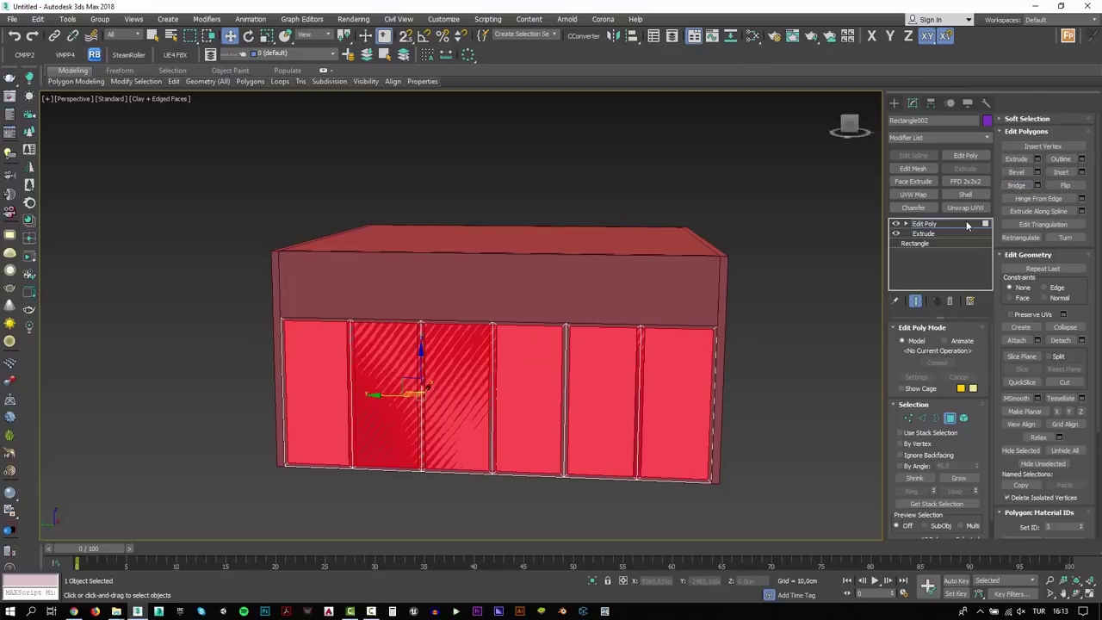
middle_click_drag(581, 416, 597, 384, "alt")
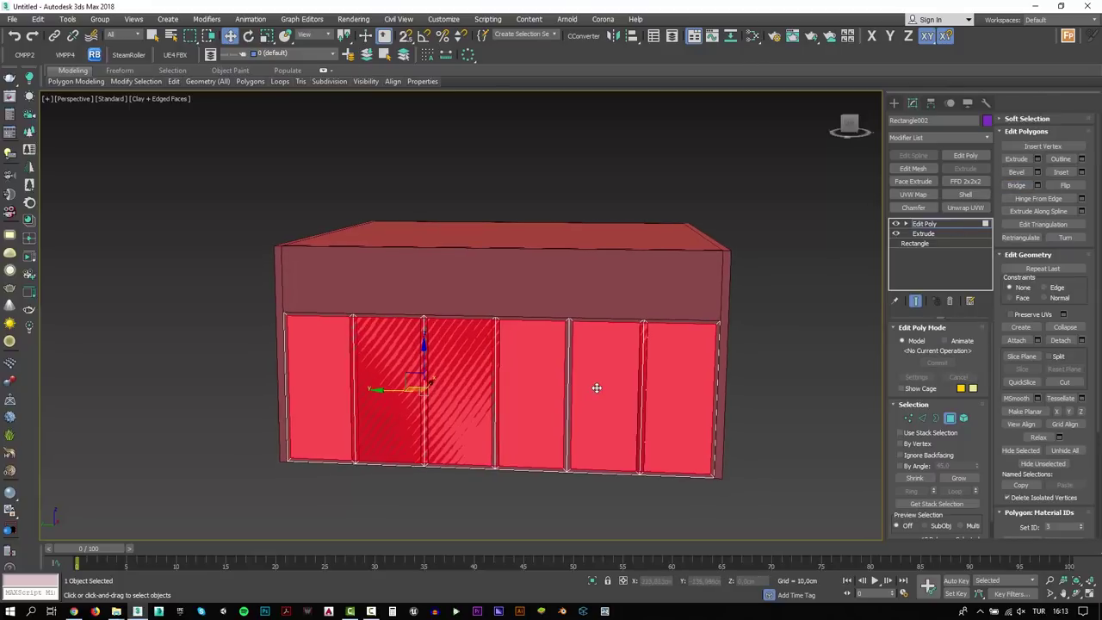
key("shift+i")
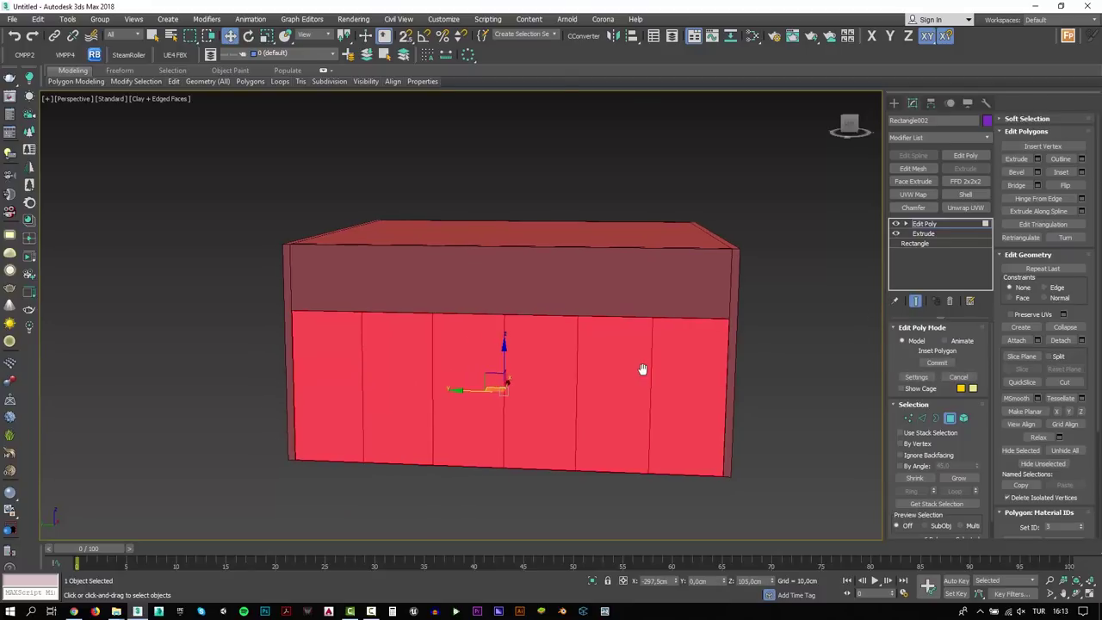
Step: Isolate the six panels and inset them by 5 cm
key("alt+q")
middle_click_drag(654, 342, 514, 371, "alt")
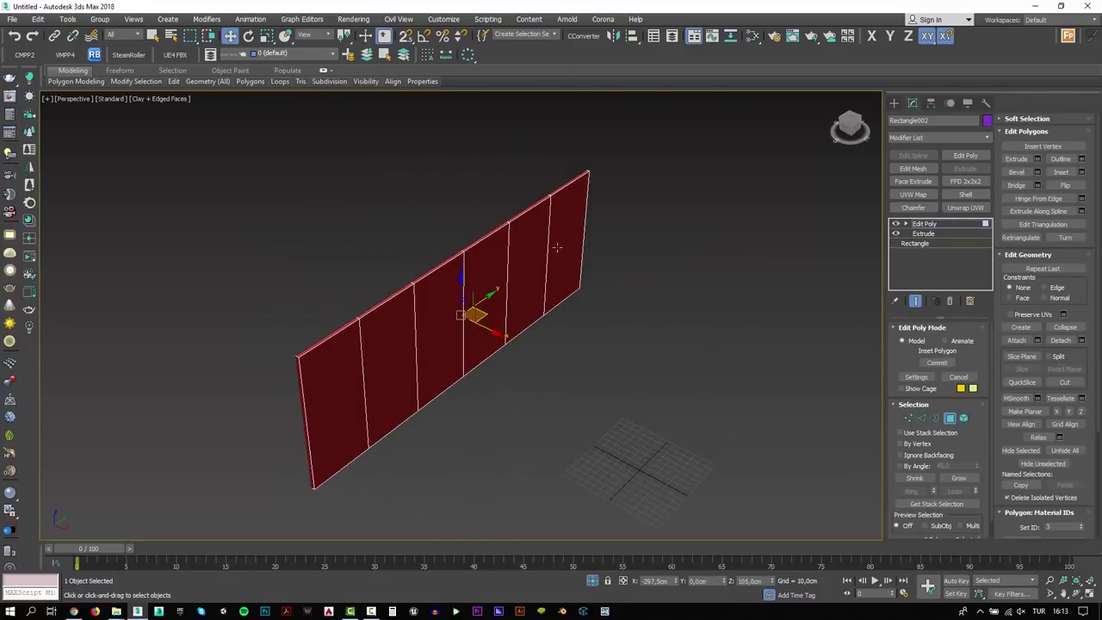
mouse_move(556, 246)
left_mouse_down()
mouse_move(430, 327)
mouse_move(331, 418)
left_mouse_up()
left_click(1082, 175)
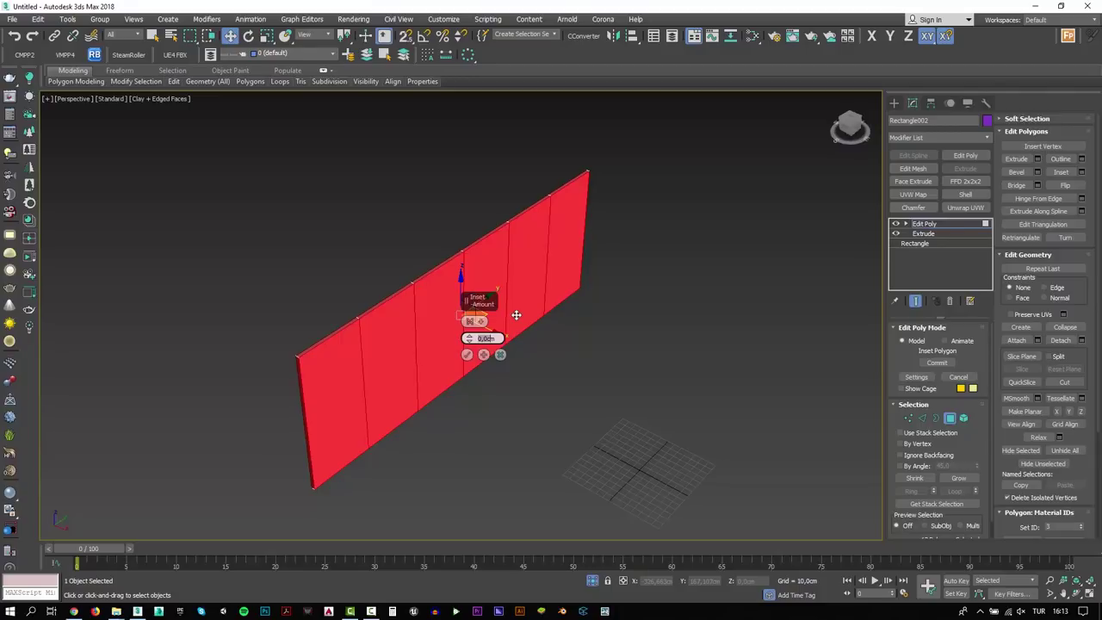
type("5")
key("Return")
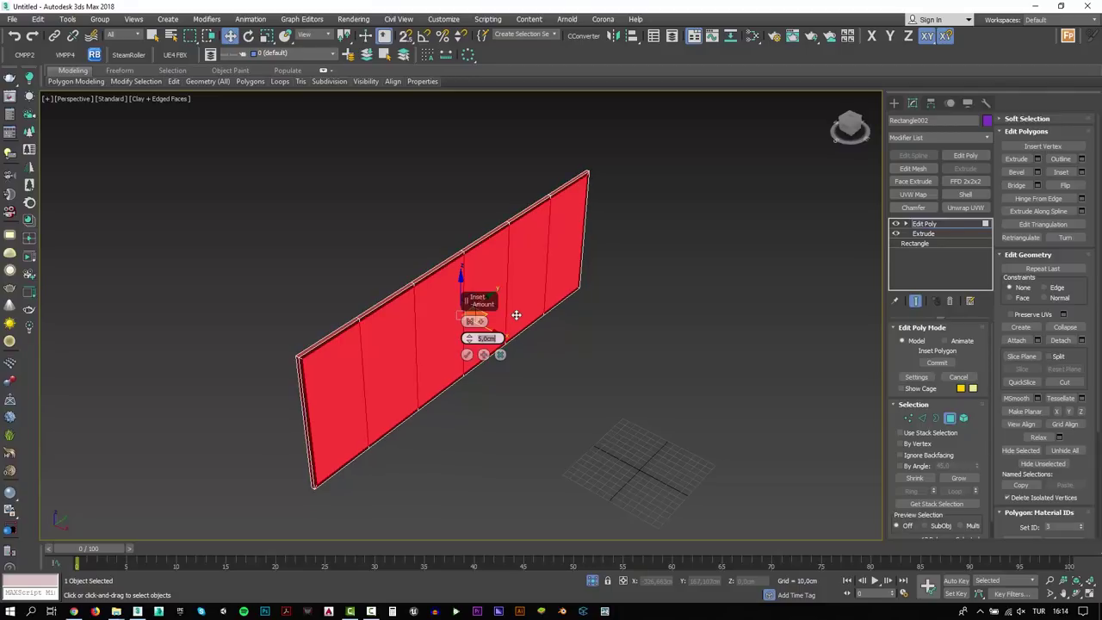
left_click(467, 354)
Step: Delete the inset centre faces, exit Polygon level, and view the open window frames
key("Delete")
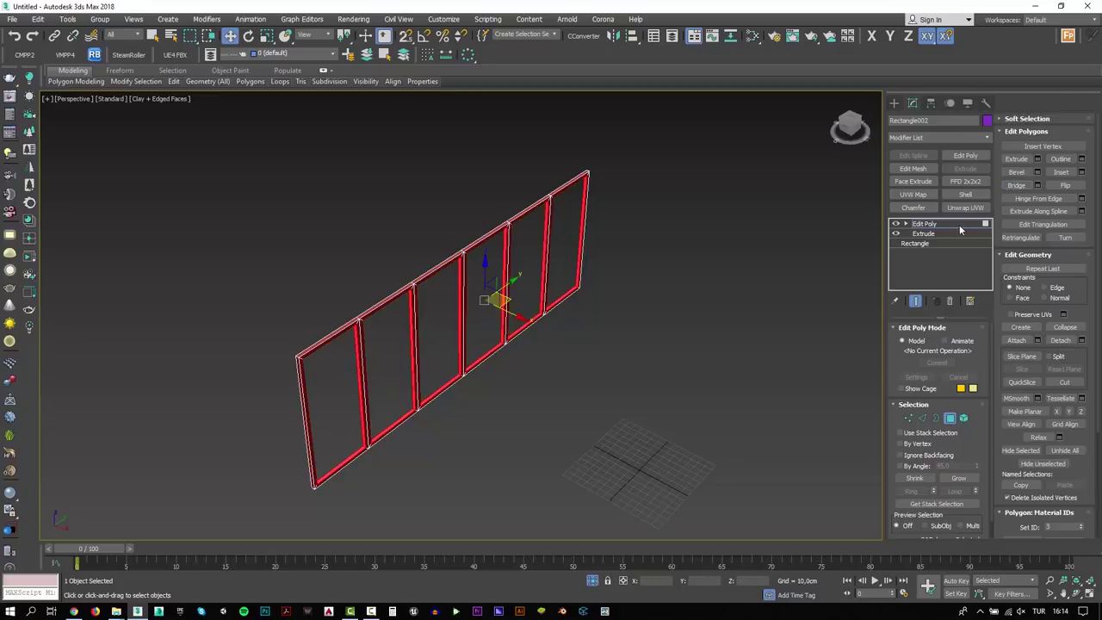
left_click(959, 225)
left_click(692, 325)
middle_click_drag(461, 319, 571, 297, "alt")
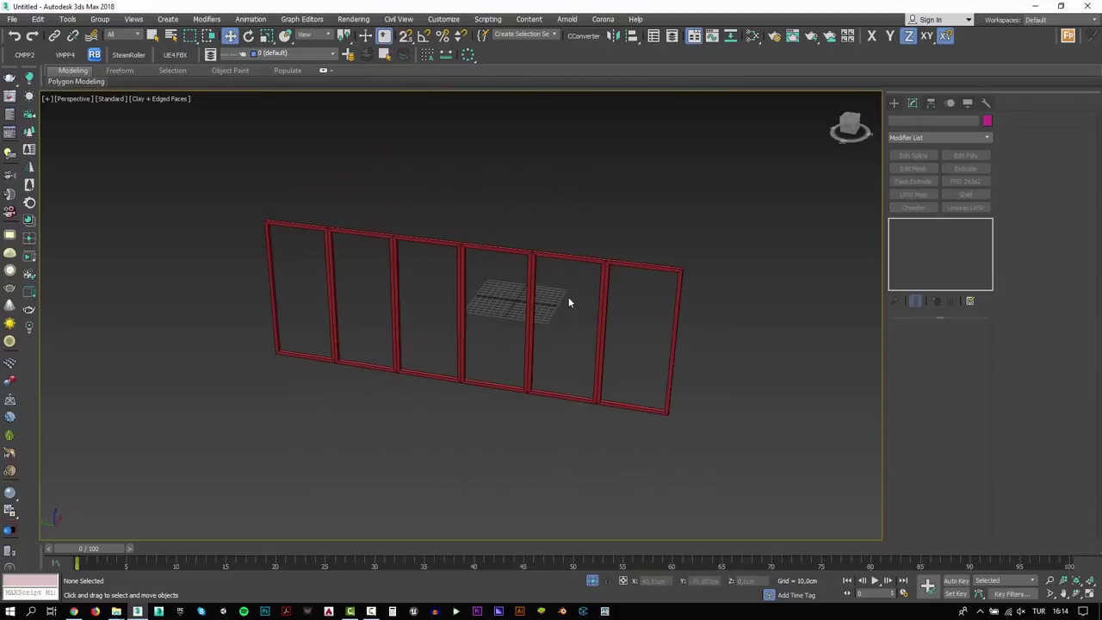
Step: Unhide all objects and set the upper wall box's extrusion to 80 cm
right_click(558, 301)
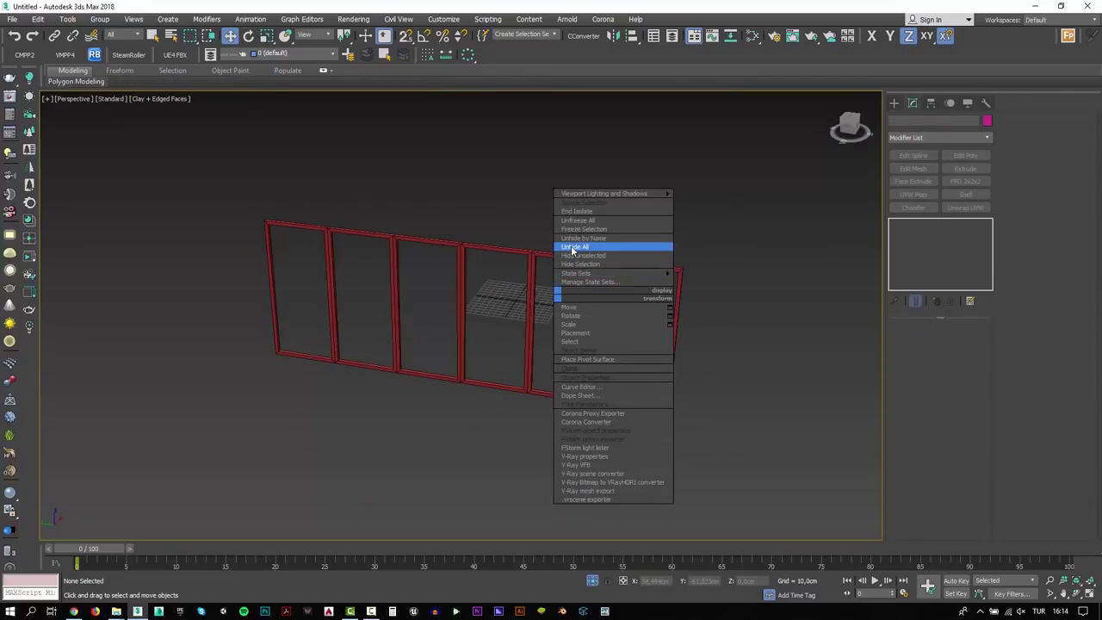
left_click(572, 251)
left_click(567, 271)
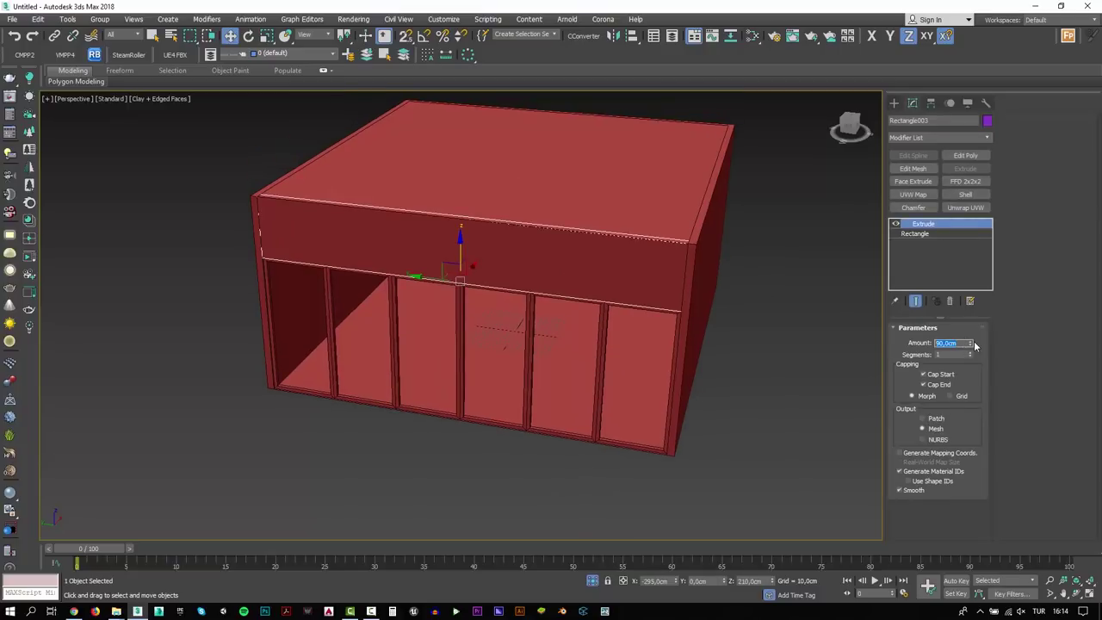
type("90")
key("Return")
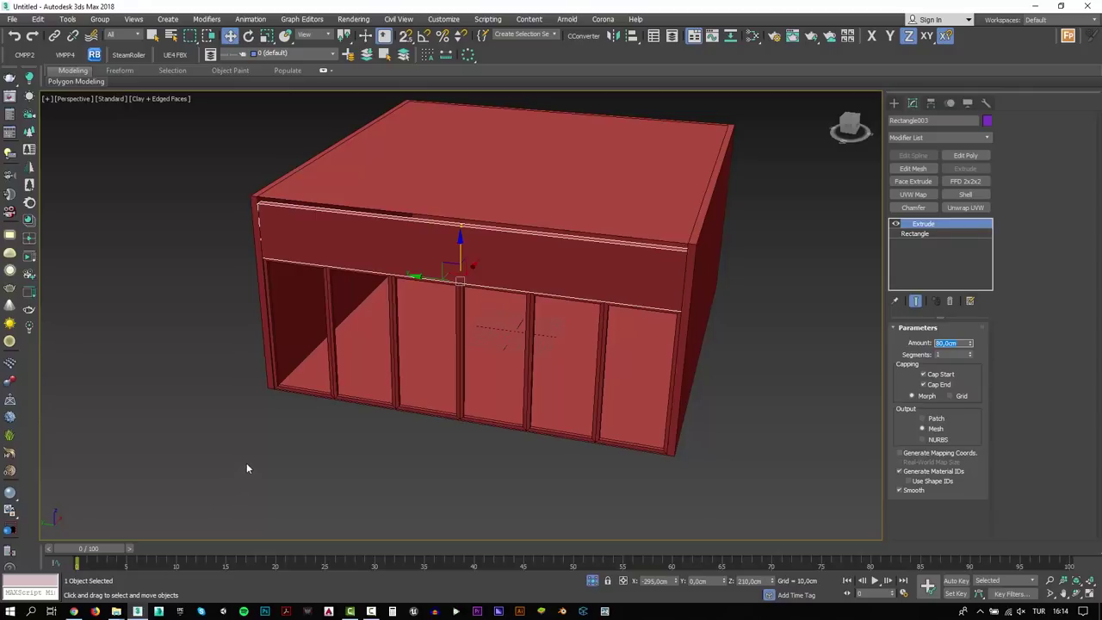
Step: Raise the upper wall box by 10 cm on Z to sit at 220 cm
key("F12")
left_click(162, 522)
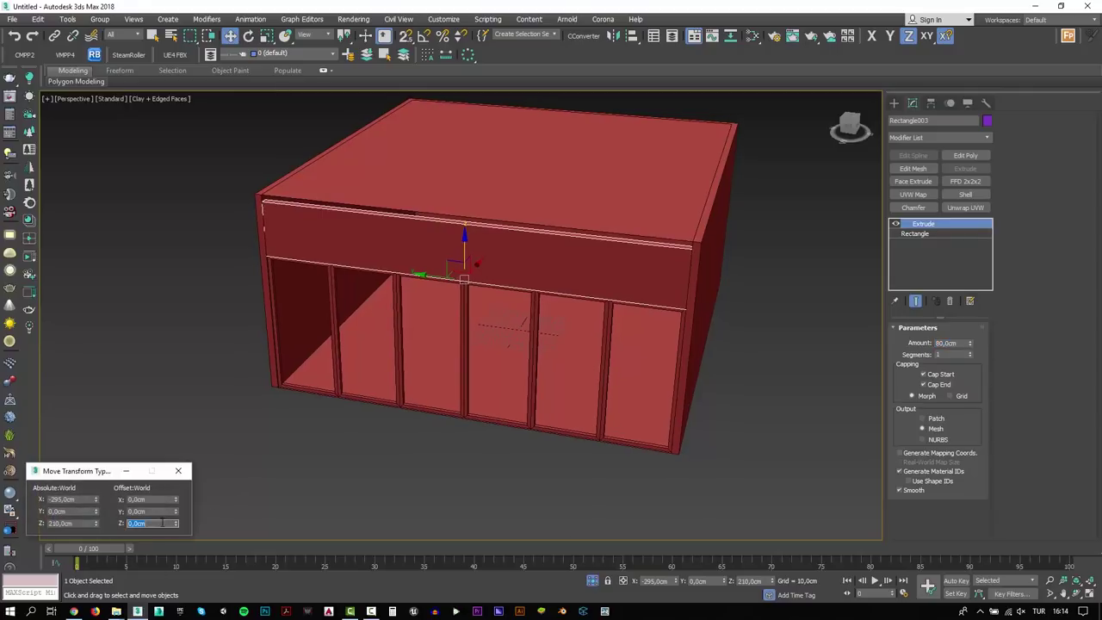
type("0")
key("Return")
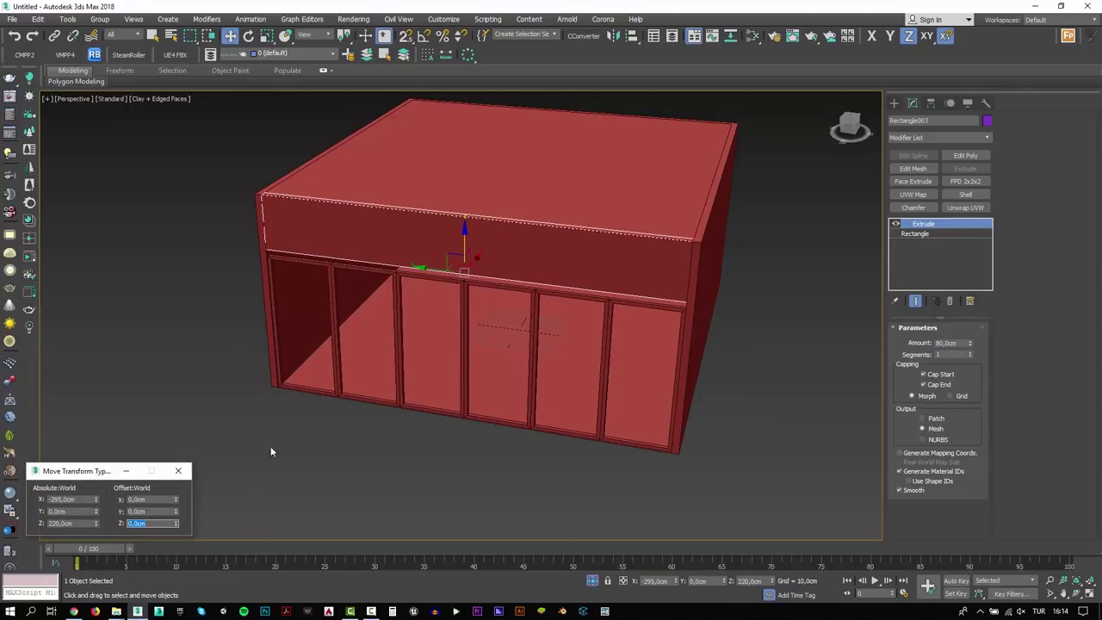
Step: Lift the window frame object (Rectangle002) 10 cm on Z, then deselect it
middle_click_drag(270, 446, 277, 441, "alt")
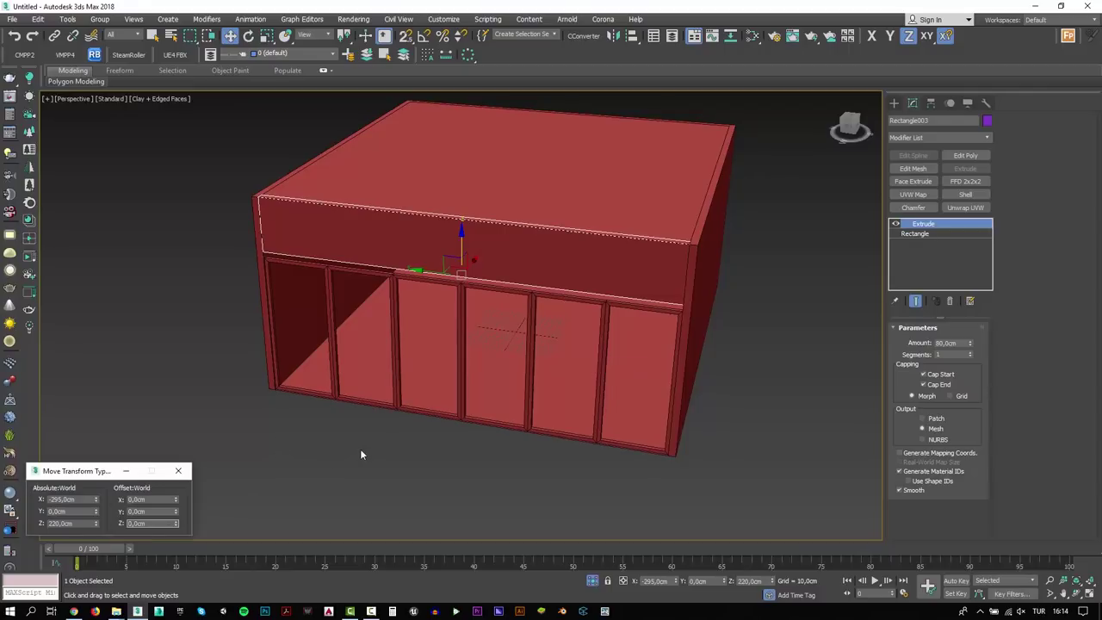
left_click(370, 389)
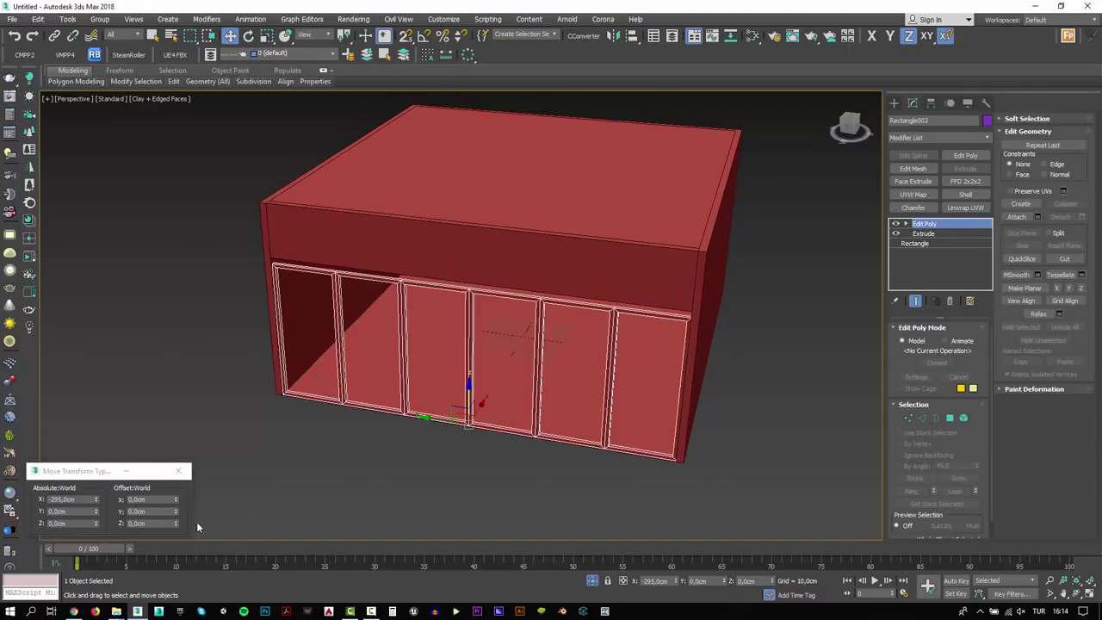
left_click(159, 523)
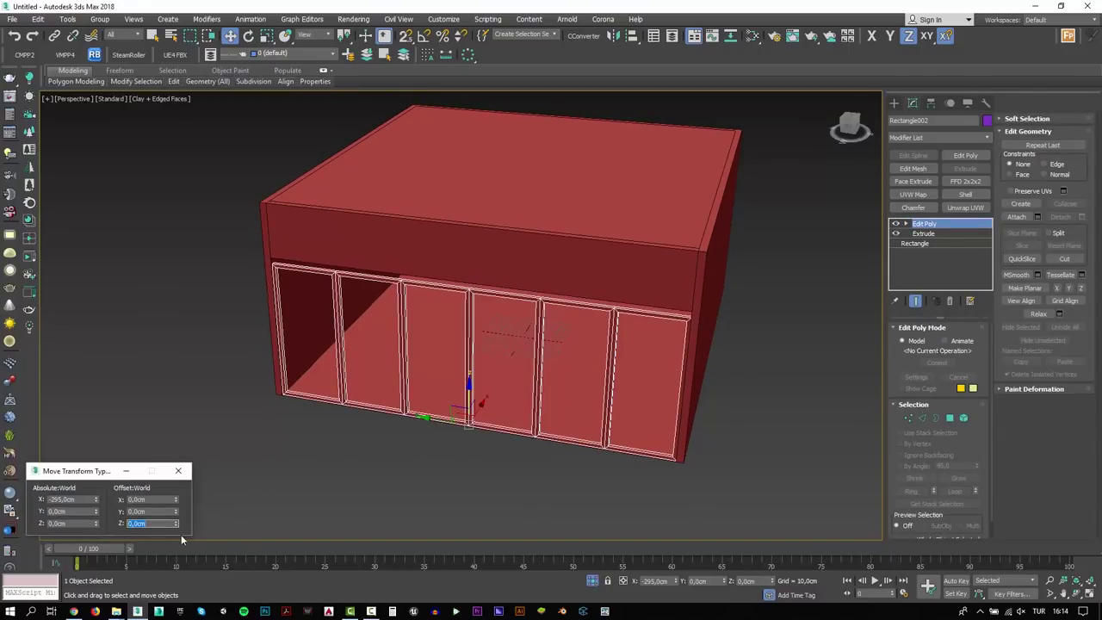
type("10")
key("Return")
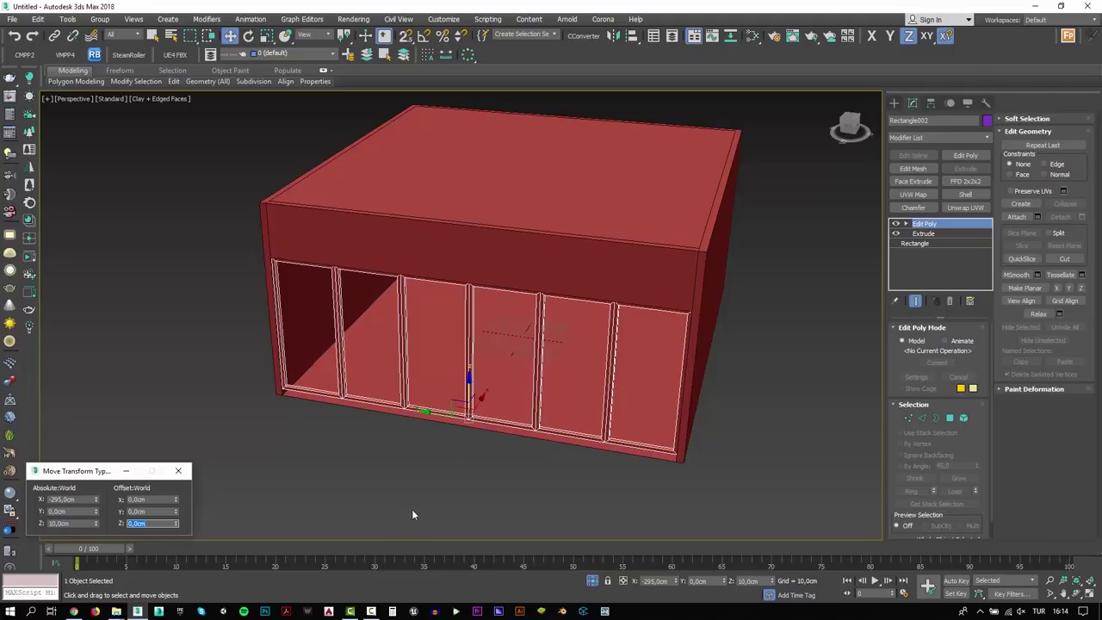
left_click(413, 514)
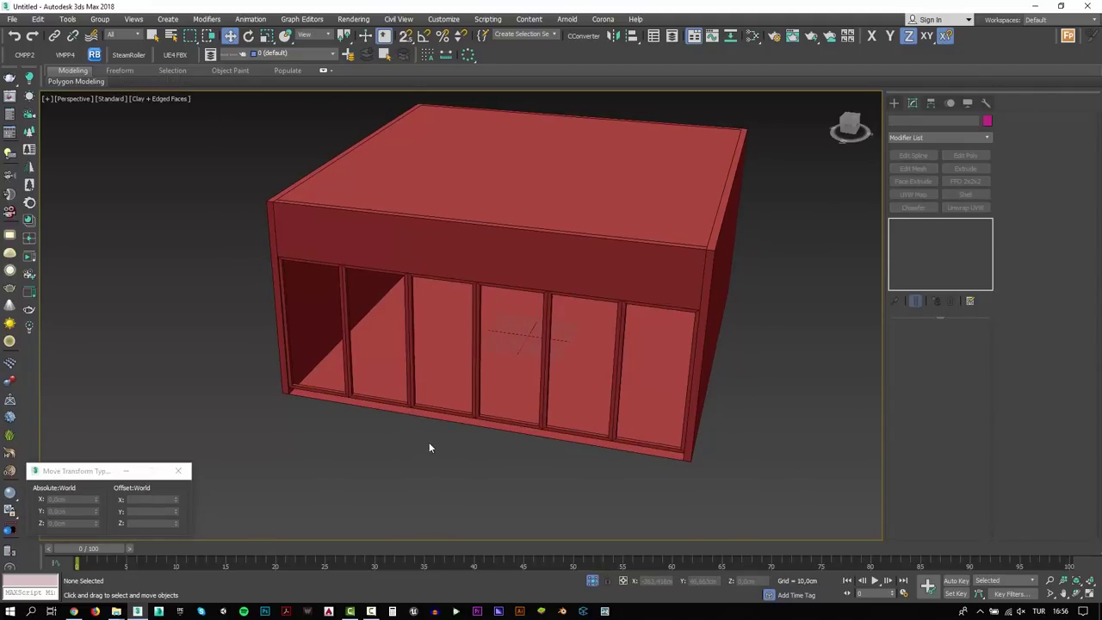
middle_click_drag(428, 444, 430, 456)
Step: Switch to the Left view, frame the wall and turn on shaded display
key("l")
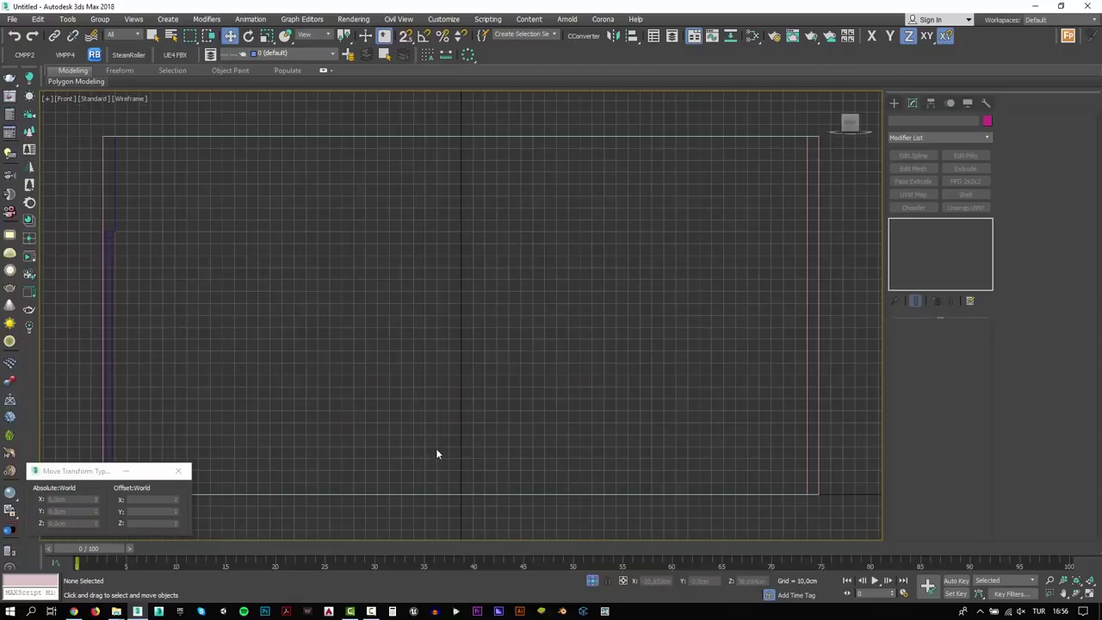
key("z")
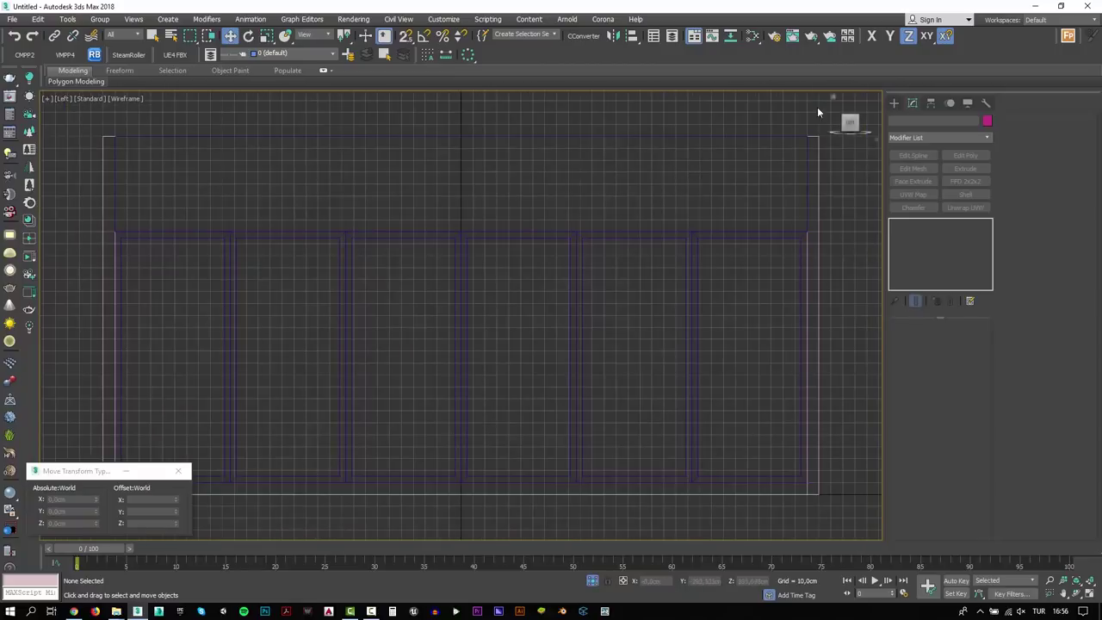
middle_click_drag(607, 293, 638, 273)
key("F3")
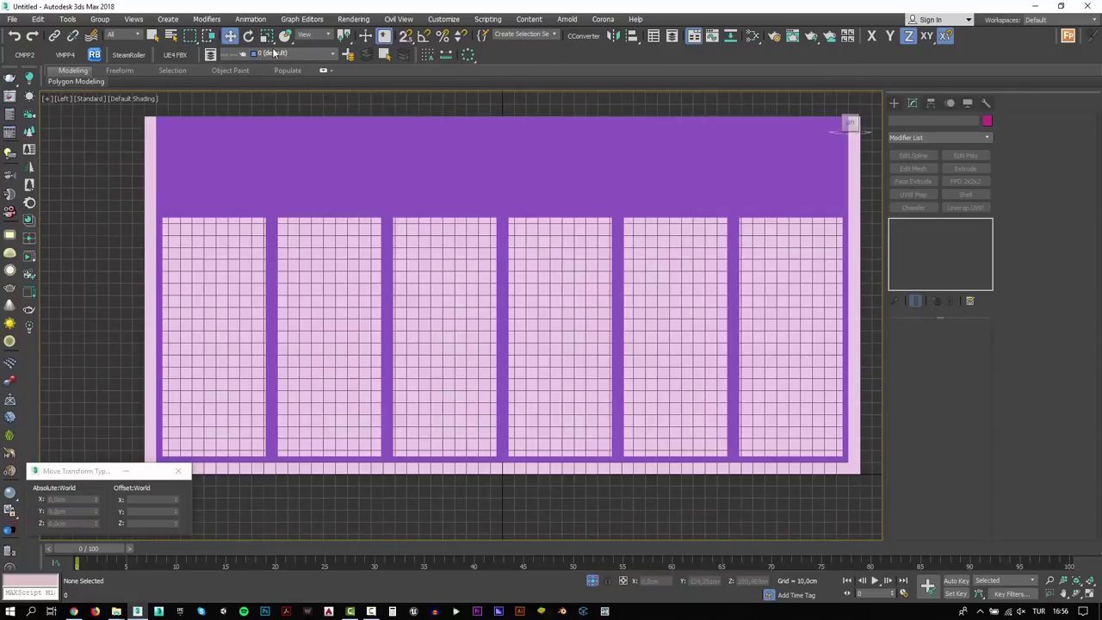
Step: Use Clay shading, hide the grid, and set snapping to vertices
left_click(131, 99)
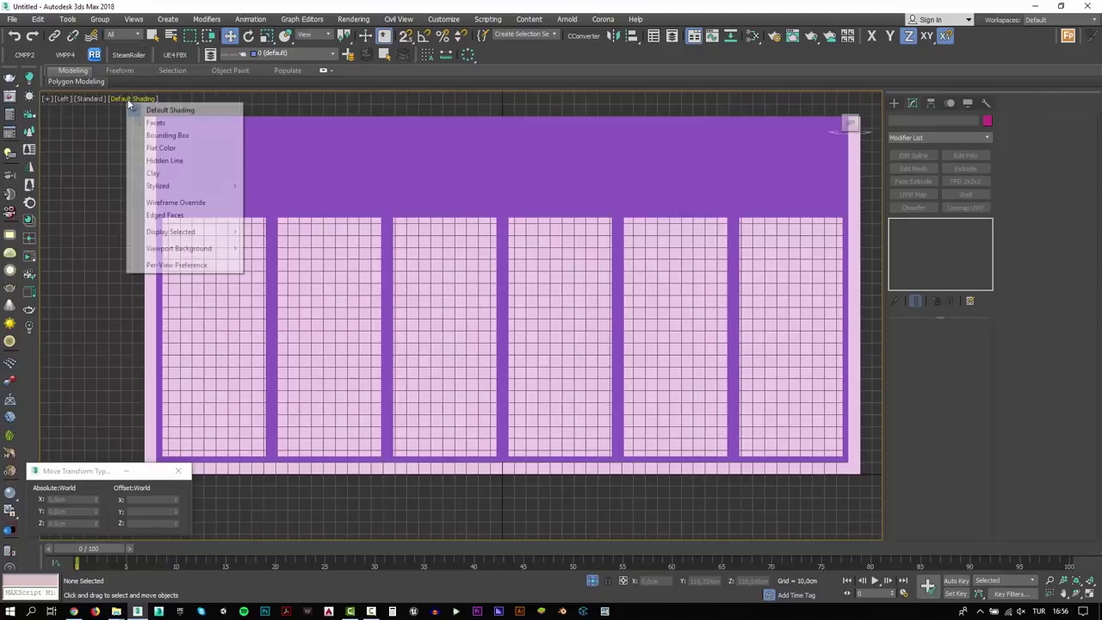
left_click(142, 173)
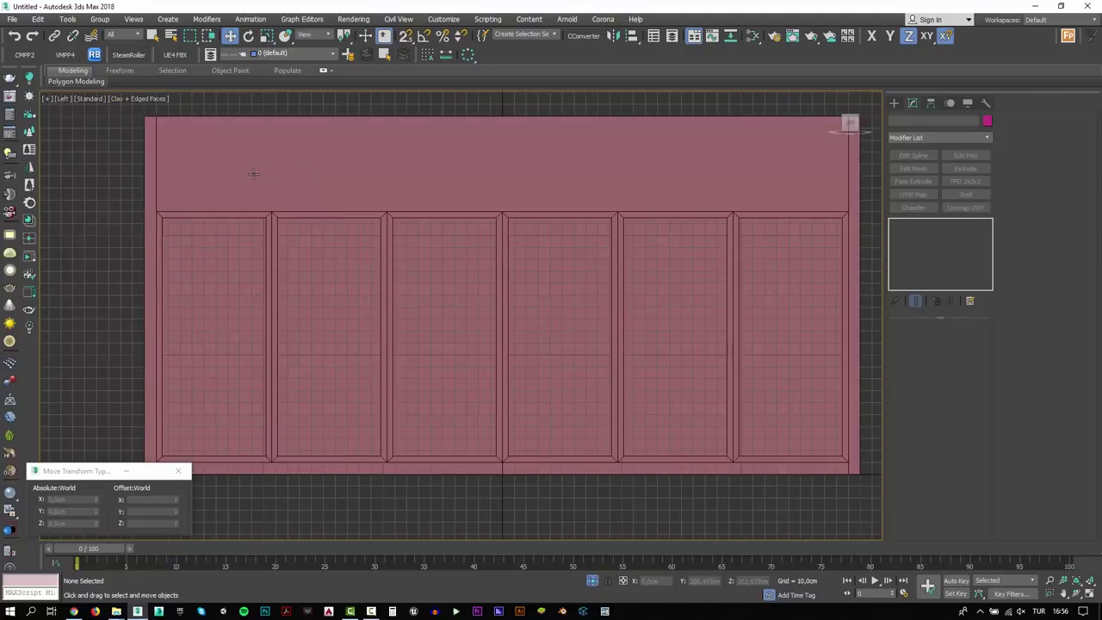
key("g")
right_click(405, 37)
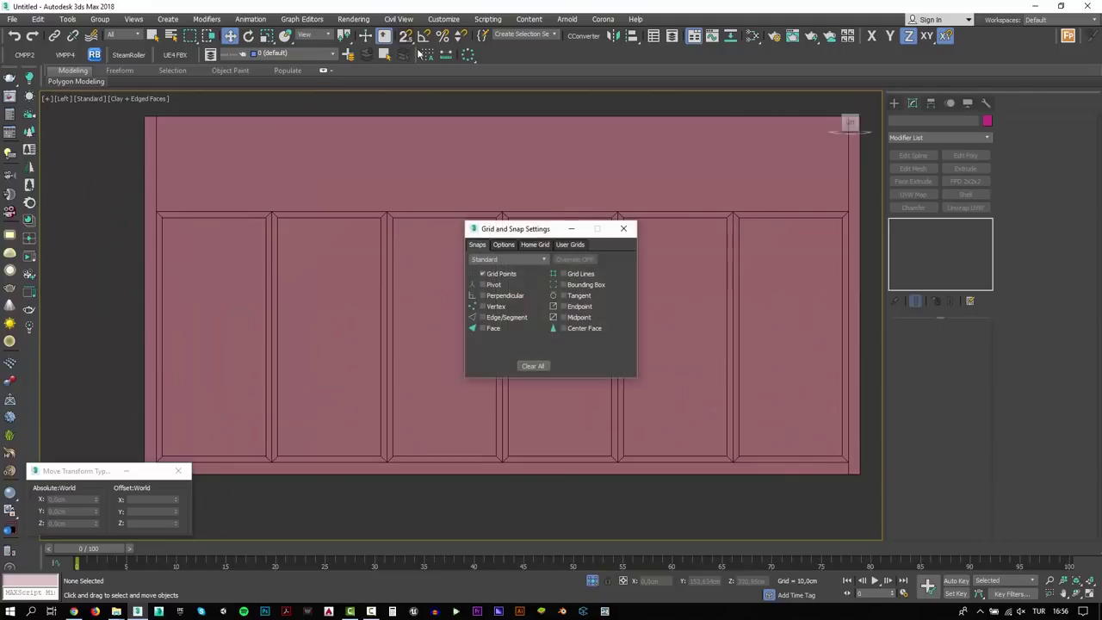
left_click(482, 306)
Step: With snaps on, draw a standard Plane across the window openings in the Left view
left_click(623, 228)
left_click(895, 103)
left_click(895, 120)
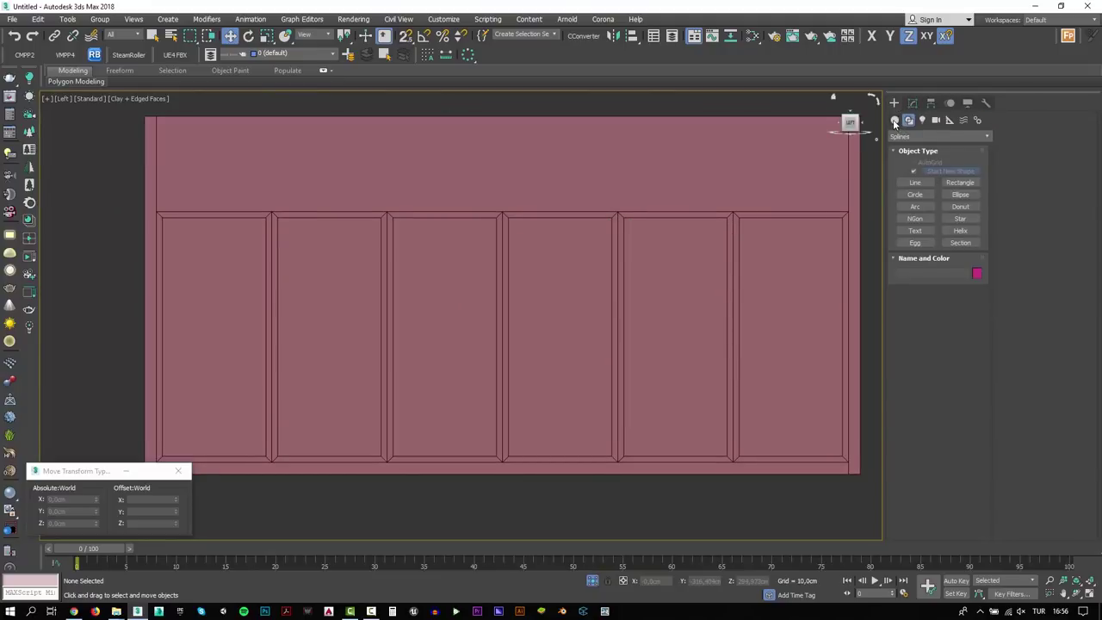
left_click(960, 221)
middle_click_drag(736, 237, 740, 225)
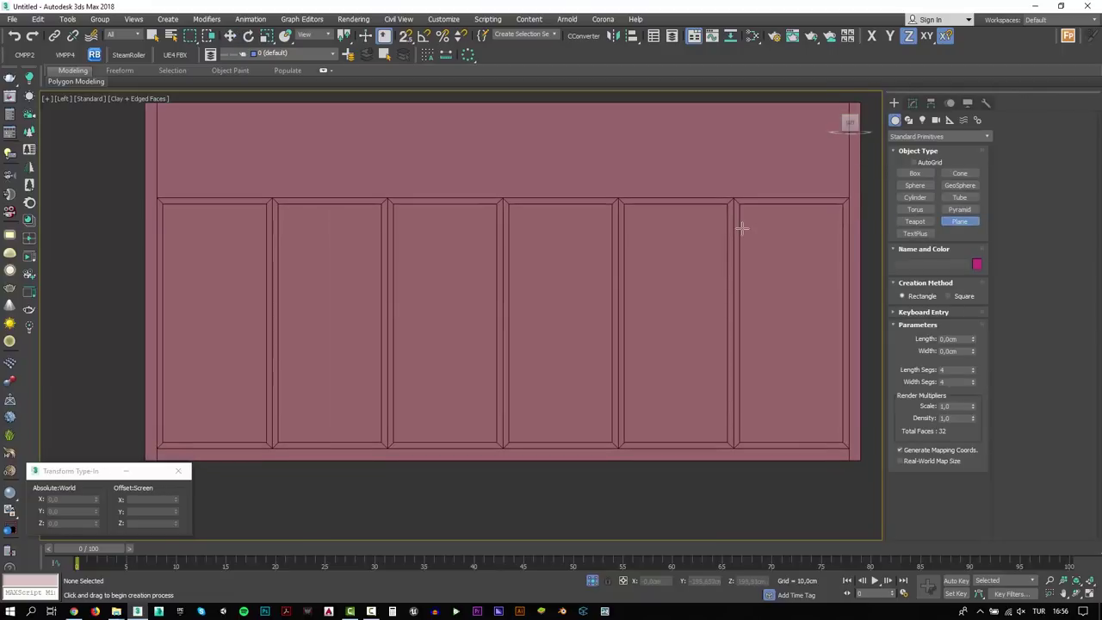
key("s")
mouse_move(837, 206)
left_mouse_down()
mouse_move(258, 351)
mouse_move(160, 443)
left_mouse_up()
key("w")
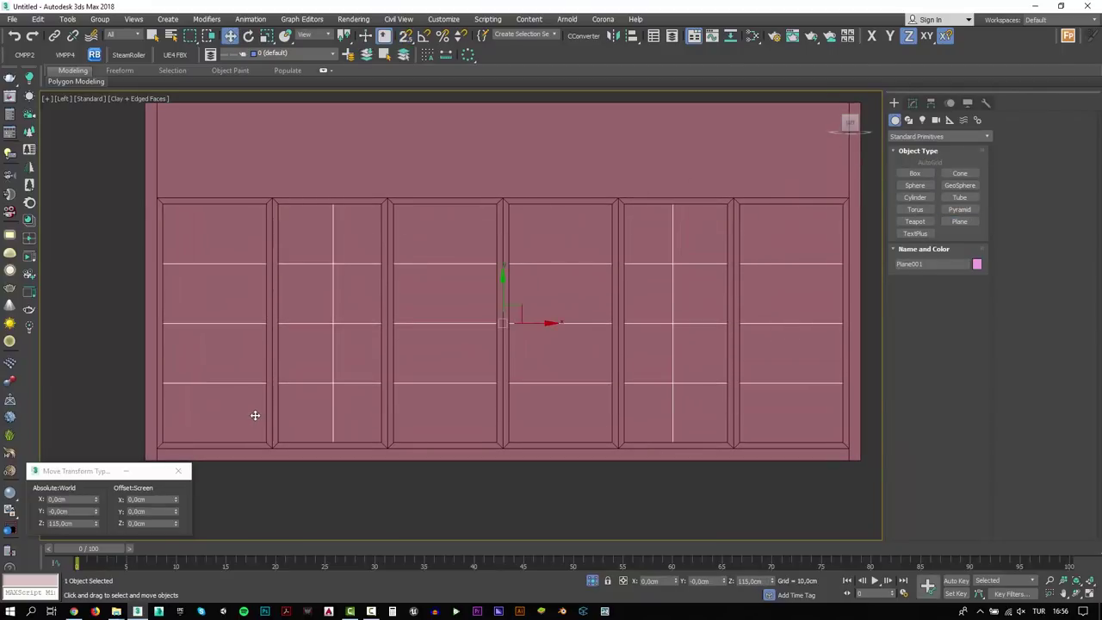
Step: Align the plane's X center to the window frame in the Perspective view
key("p")
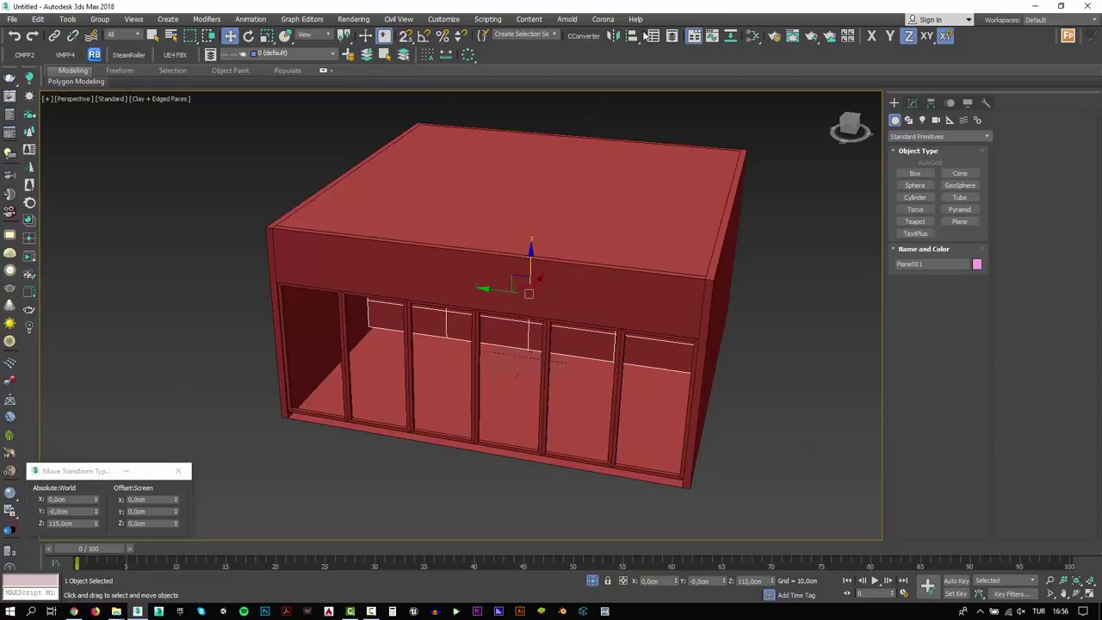
left_click(634, 35)
middle_click_drag(498, 361, 485, 322)
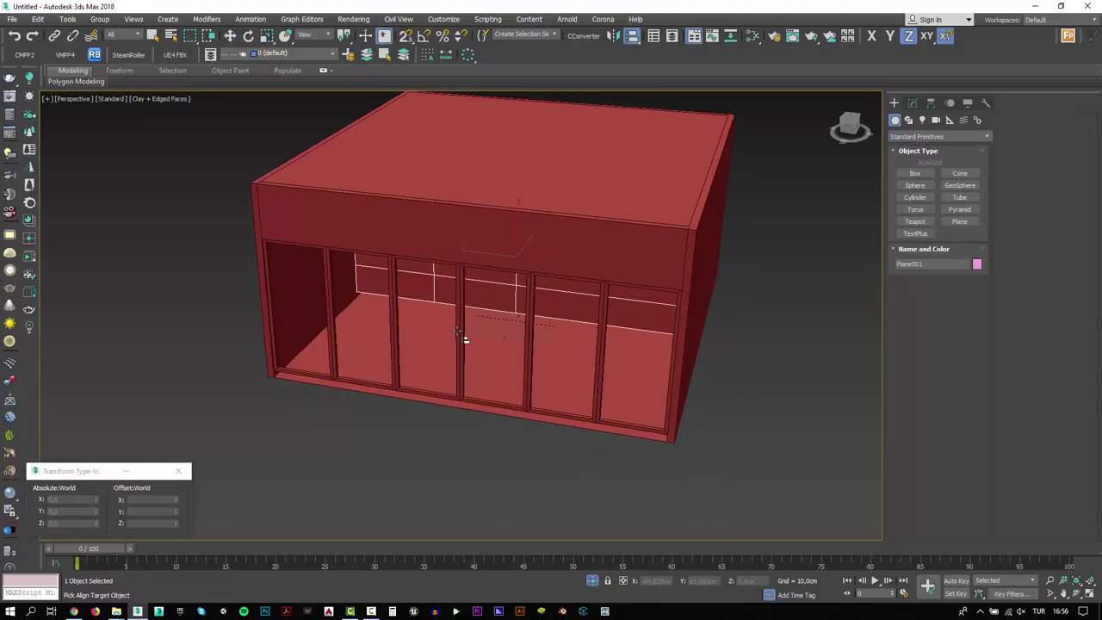
left_click(459, 335)
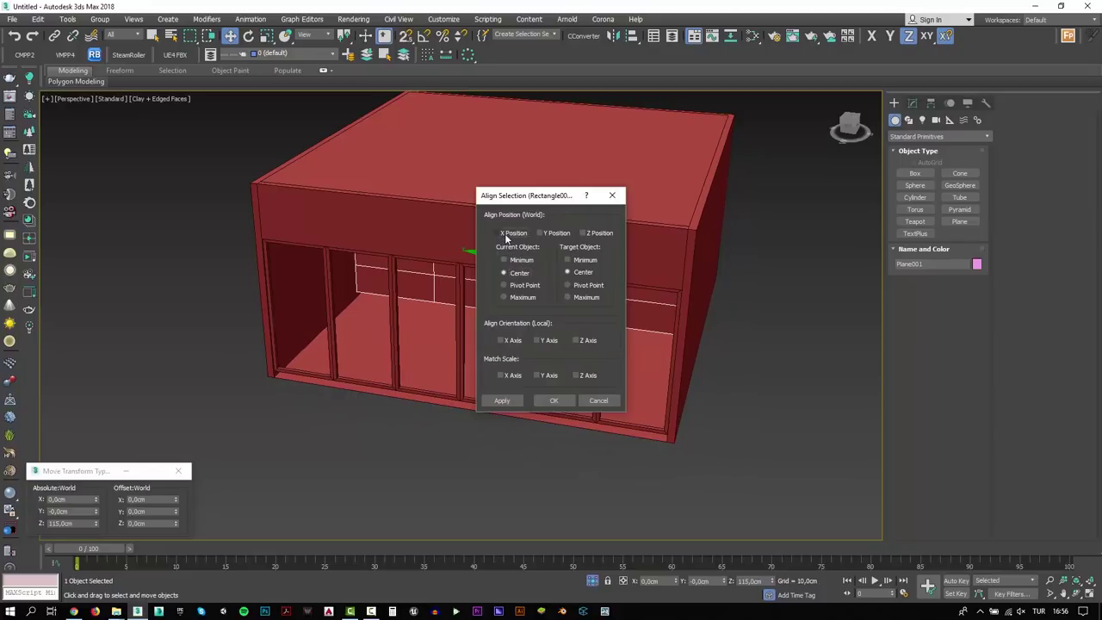
left_click(505, 234)
left_click(554, 400)
middle_click_drag(543, 399, 467, 344, "alt")
scroll(472, 338, "up", 5)
Step: Set the plane to 1 length and 1 width segment and add a 1 cm Shell
left_click(913, 103)
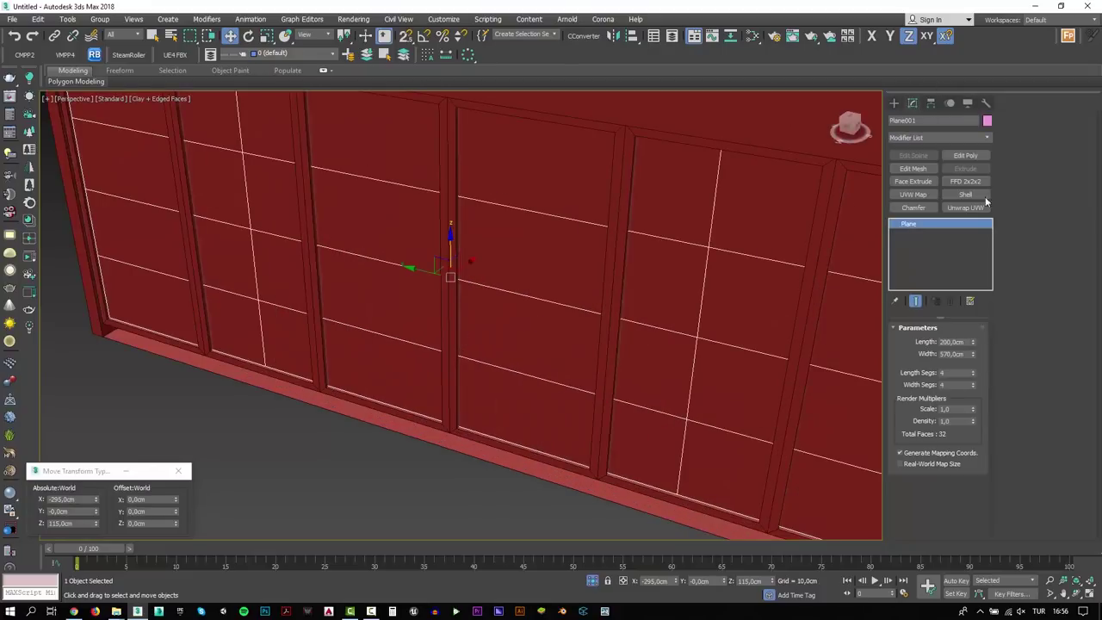
double_click(956, 372)
type("1")
key("Tab")
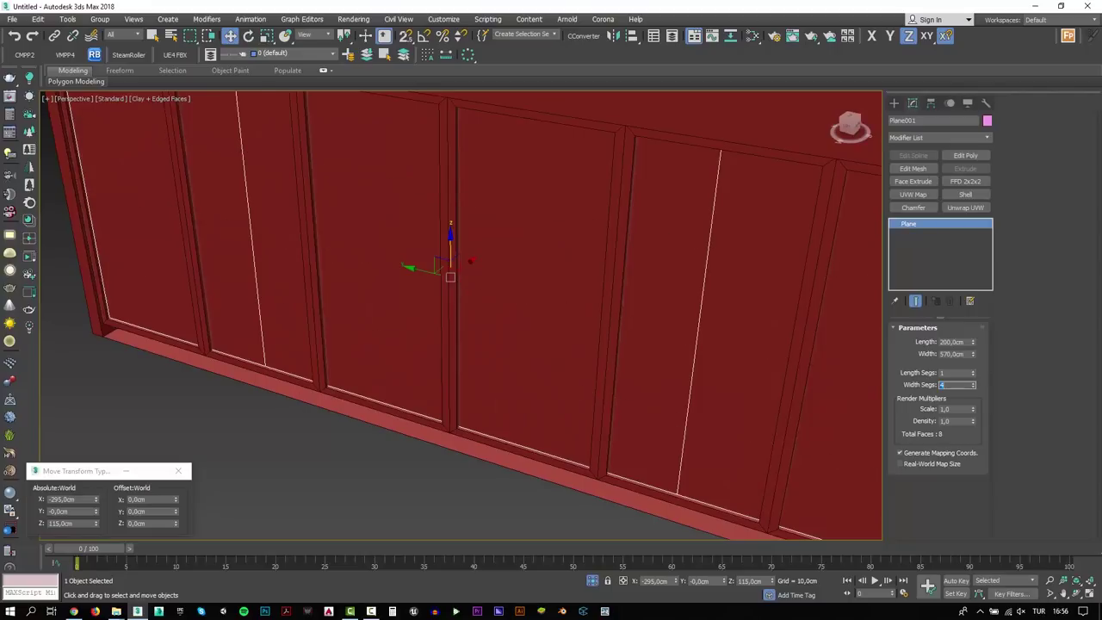
type("1")
key("Tab")
left_click(965, 194)
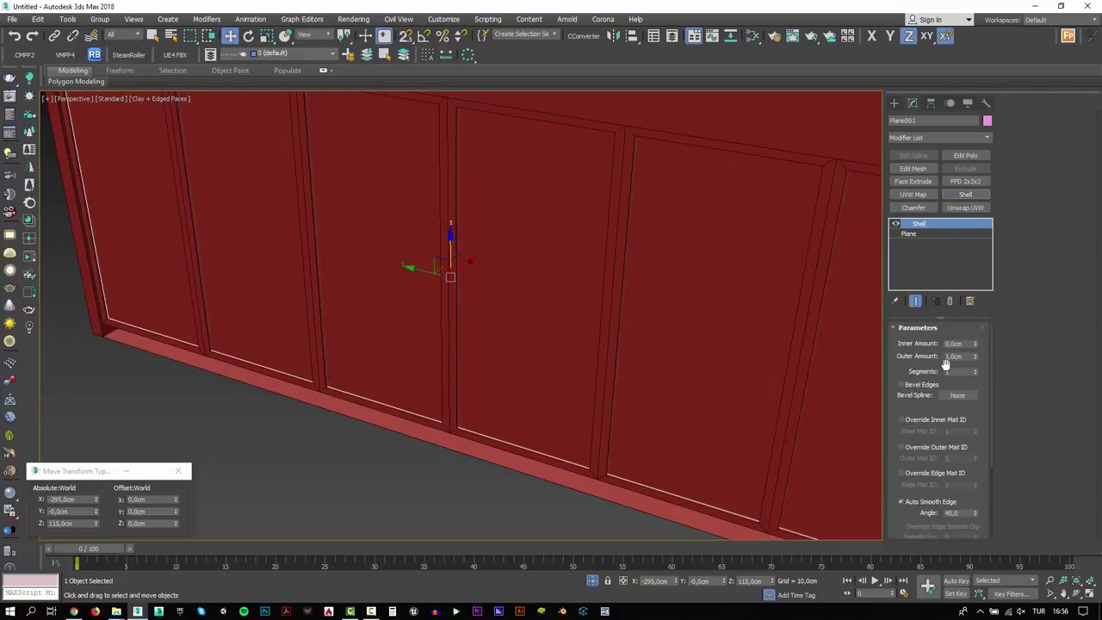
Step: Re-align the shelled plane's X center to the window frame
left_click(632, 36)
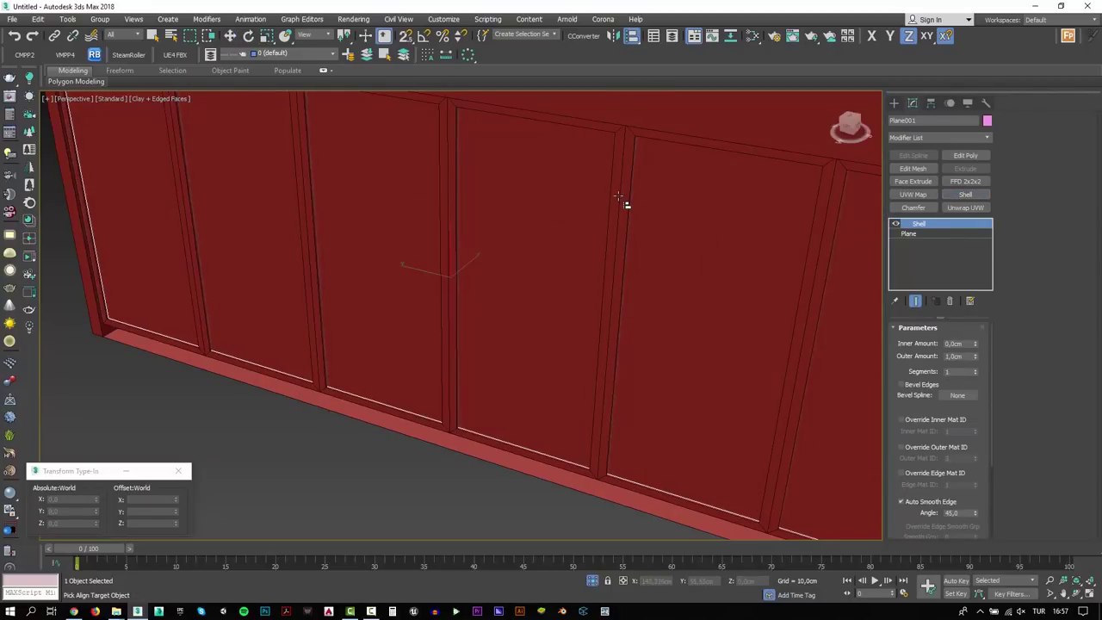
left_click(629, 207)
left_click(517, 233)
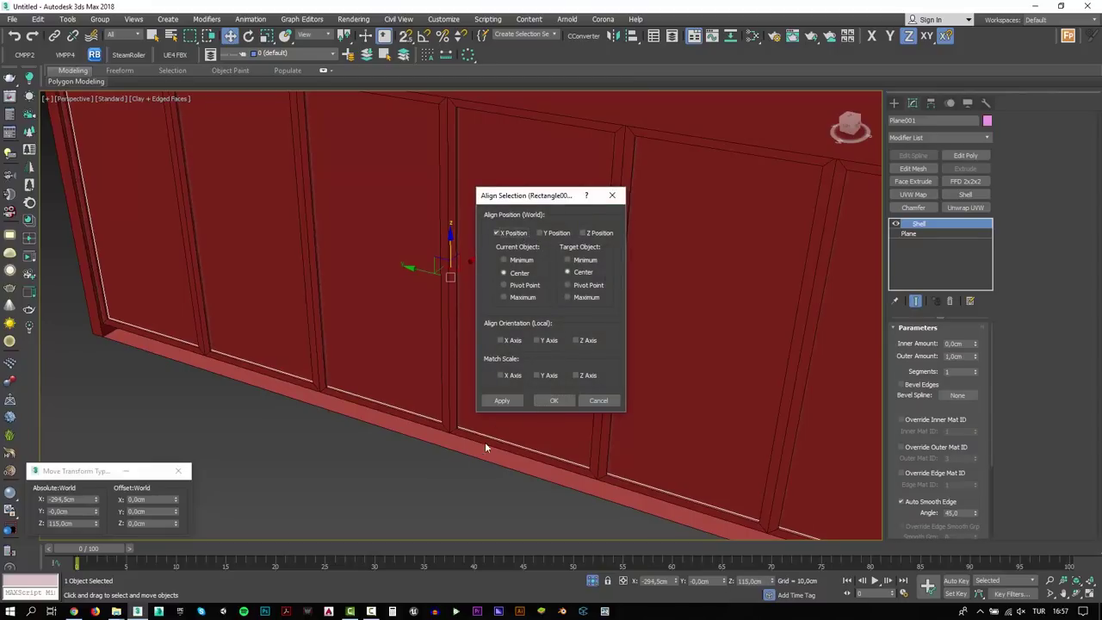
left_click(554, 401)
Step: Hide the roof so the room's interior is visible from the Perspective view
left_click(445, 499)
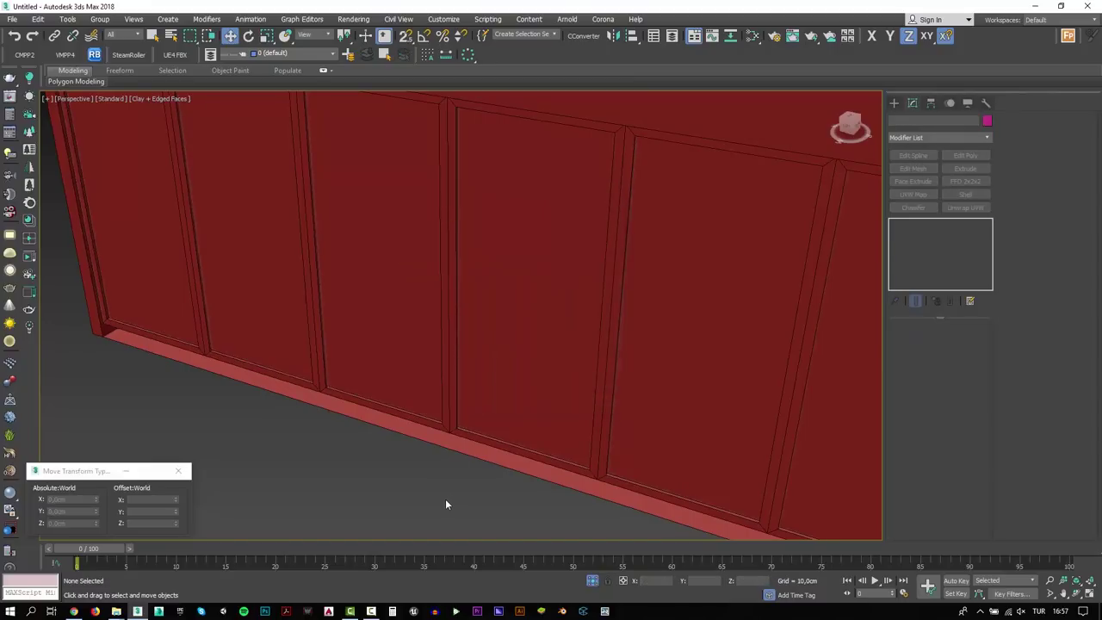
key("t")
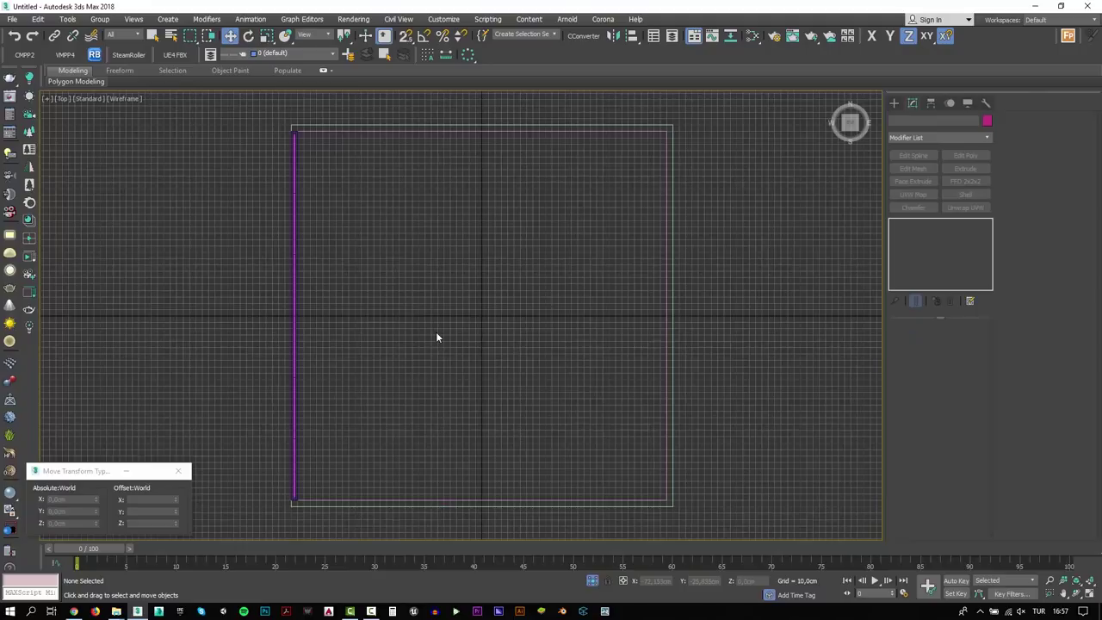
key("p")
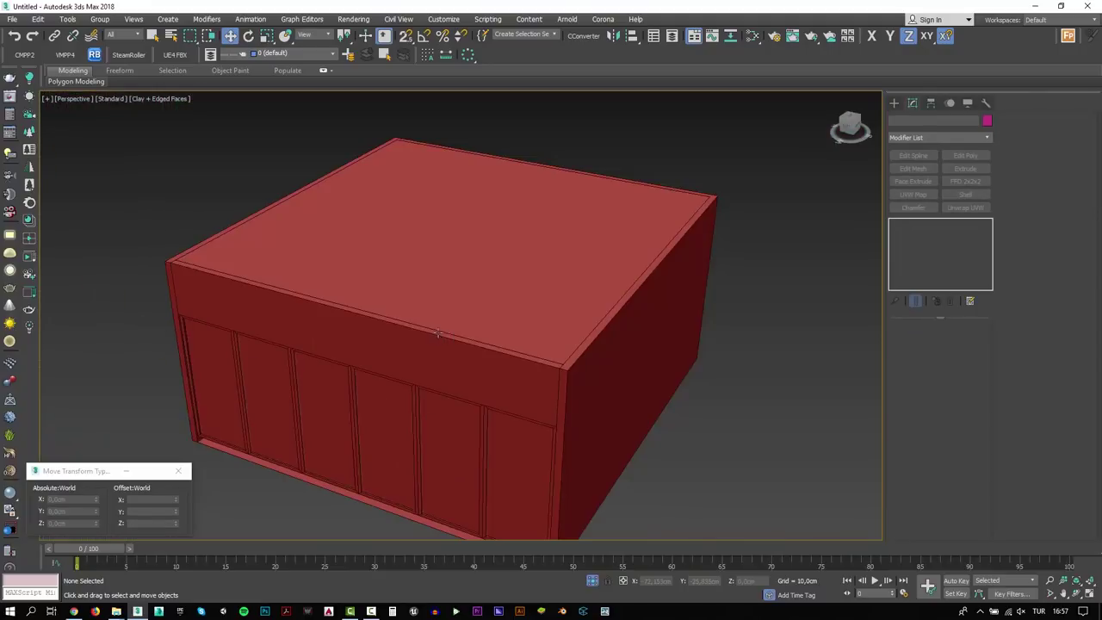
left_click(508, 254)
key("Delete")
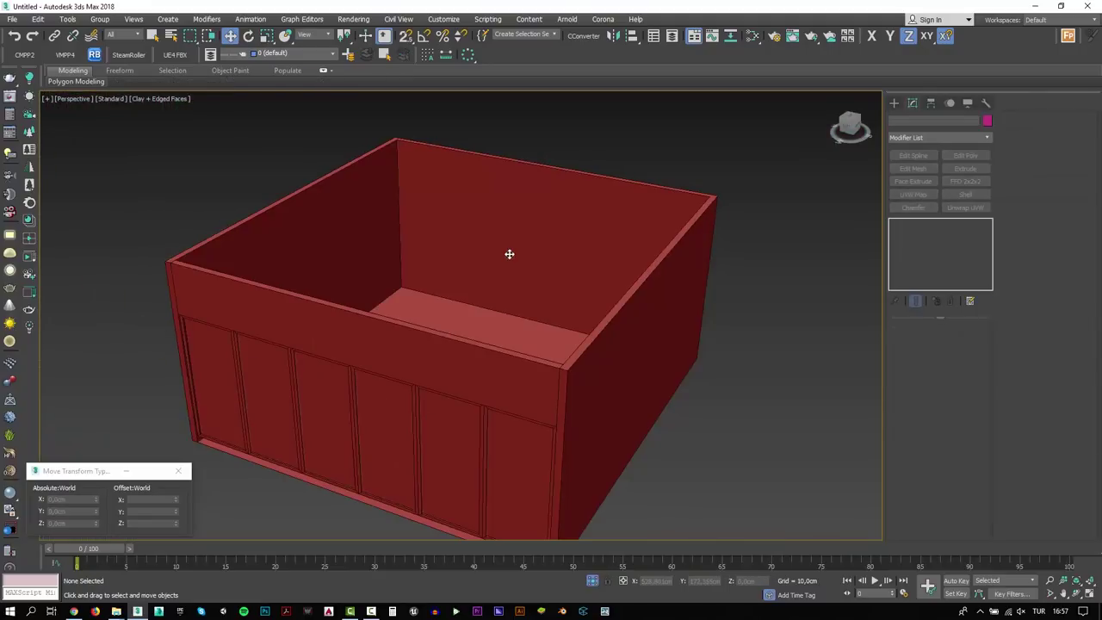
middle_click_drag(475, 264, 473, 293, "alt")
Step: Add a FloorGenerator modifier to the floor Rectangle001 and review its settings
left_click(472, 295)
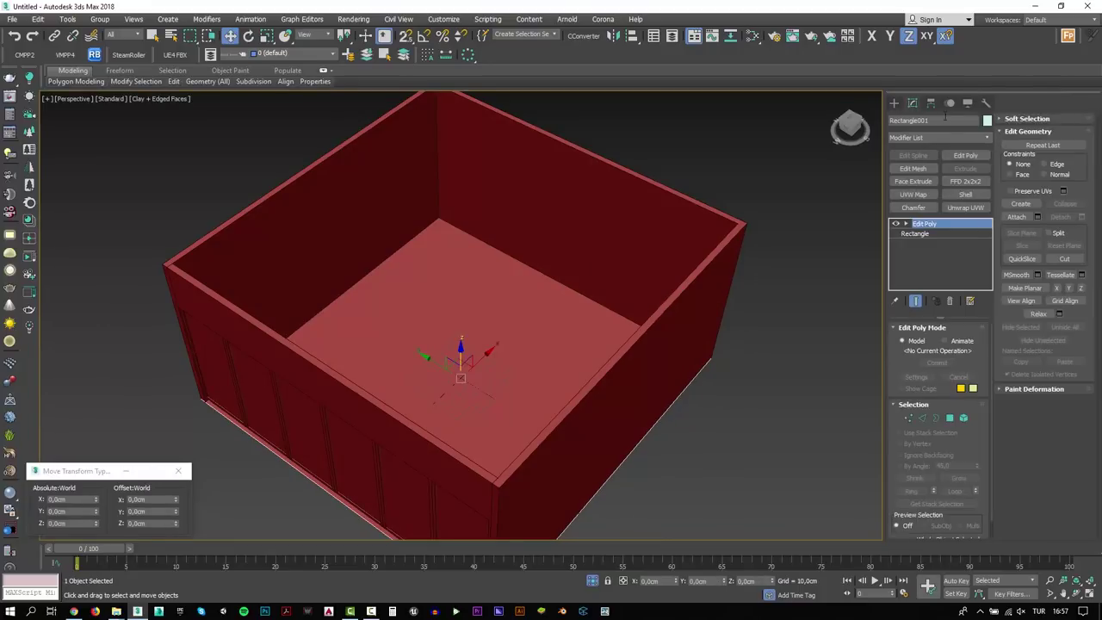
left_click(957, 135)
key("f")
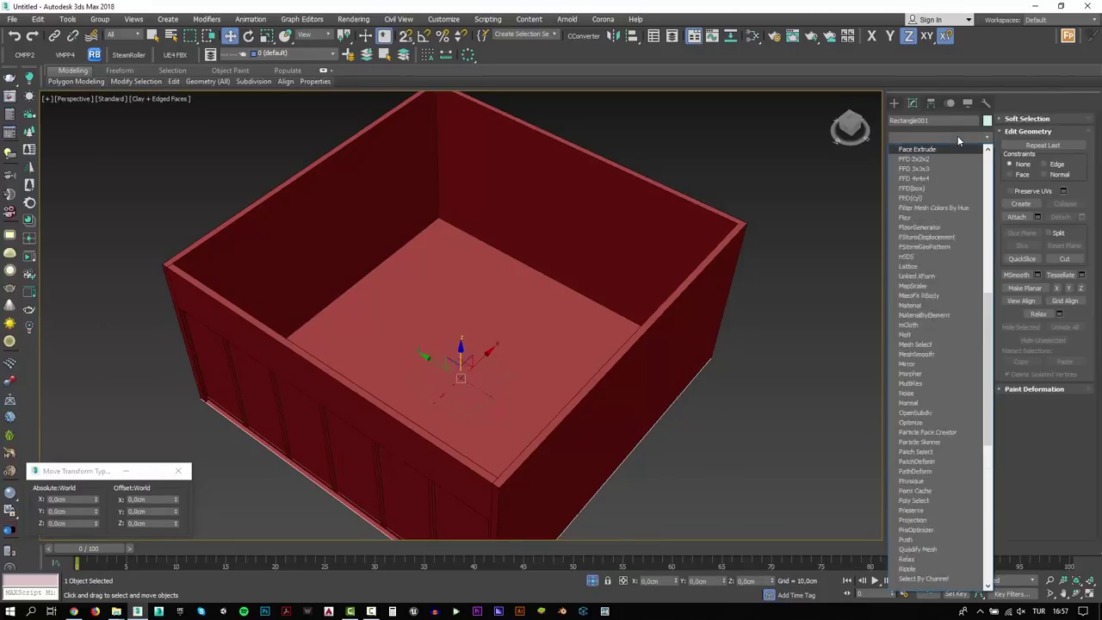
key("Return")
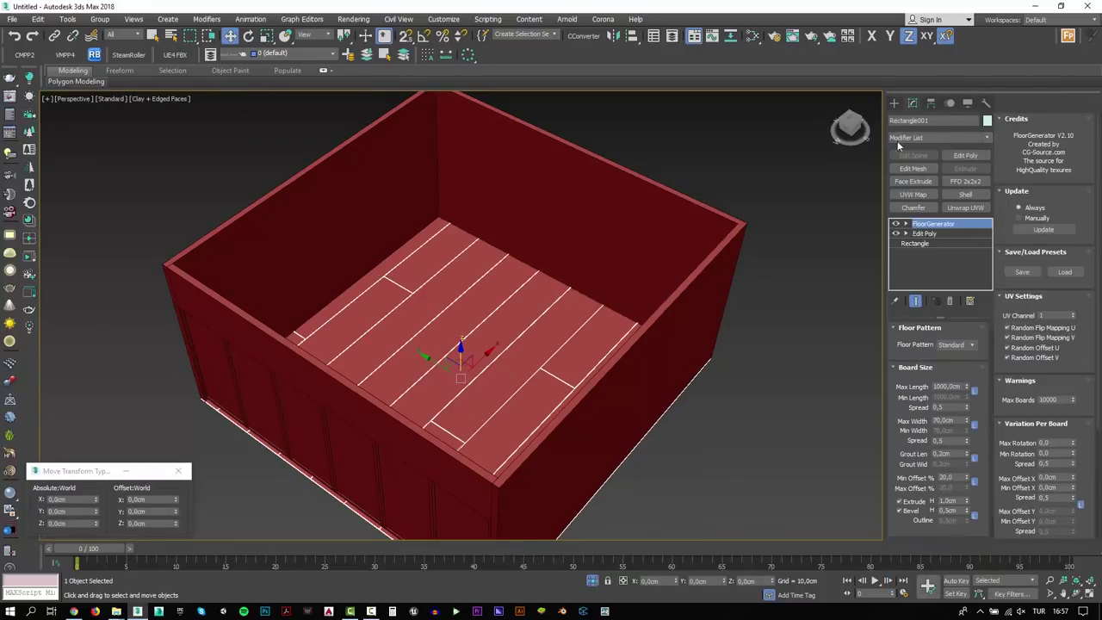
scroll(442, 334, "down", 1)
scroll(443, 334, "down", 4)
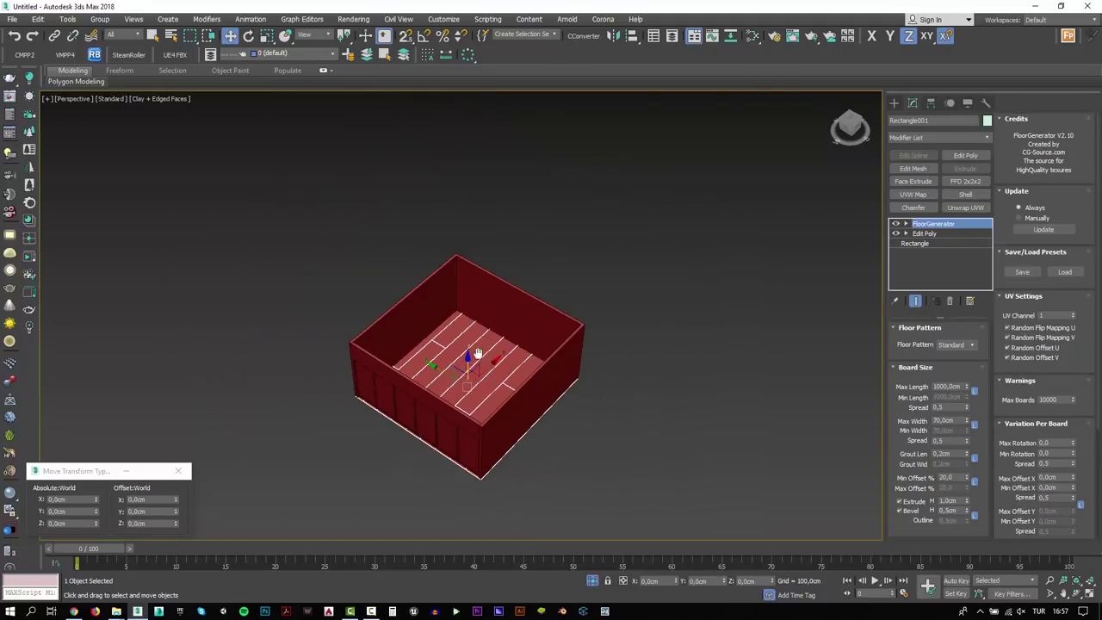
scroll(478, 354, "up", 5)
scroll(502, 344, "down", 3)
scroll(499, 362, "up", 4)
scroll(499, 362, "up", 1)
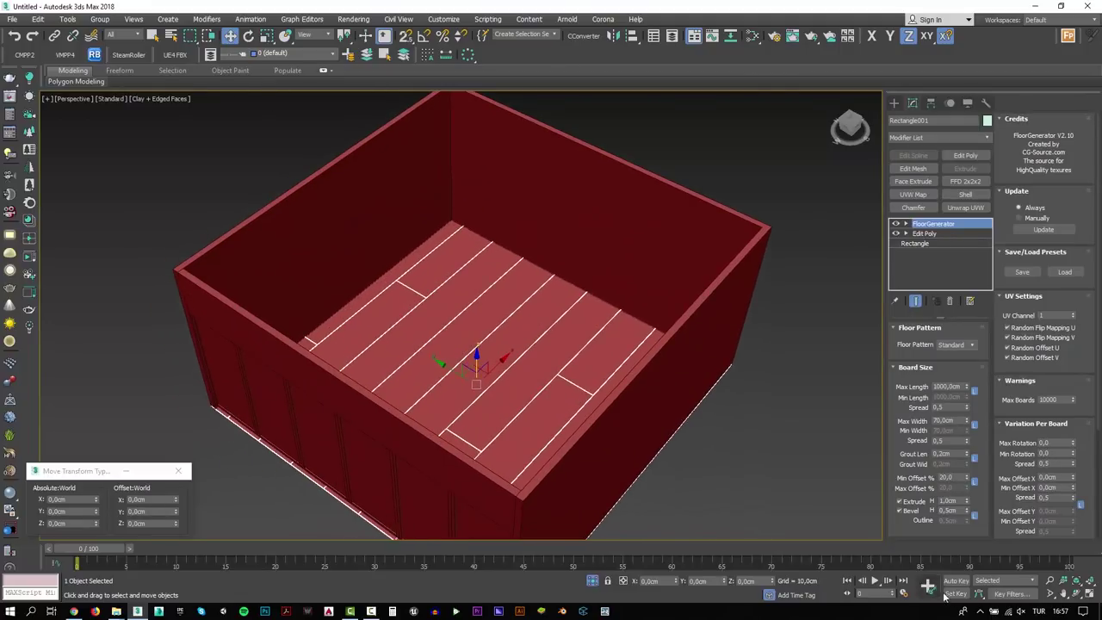
Step: Zoom in on the floor and set FloorGenerator Max Width 18 and Max Length 120
left_click(1049, 582)
mouse_move(413, 362)
left_mouse_down()
mouse_move(425, 312)
mouse_move(422, 325)
left_mouse_up()
key("w")
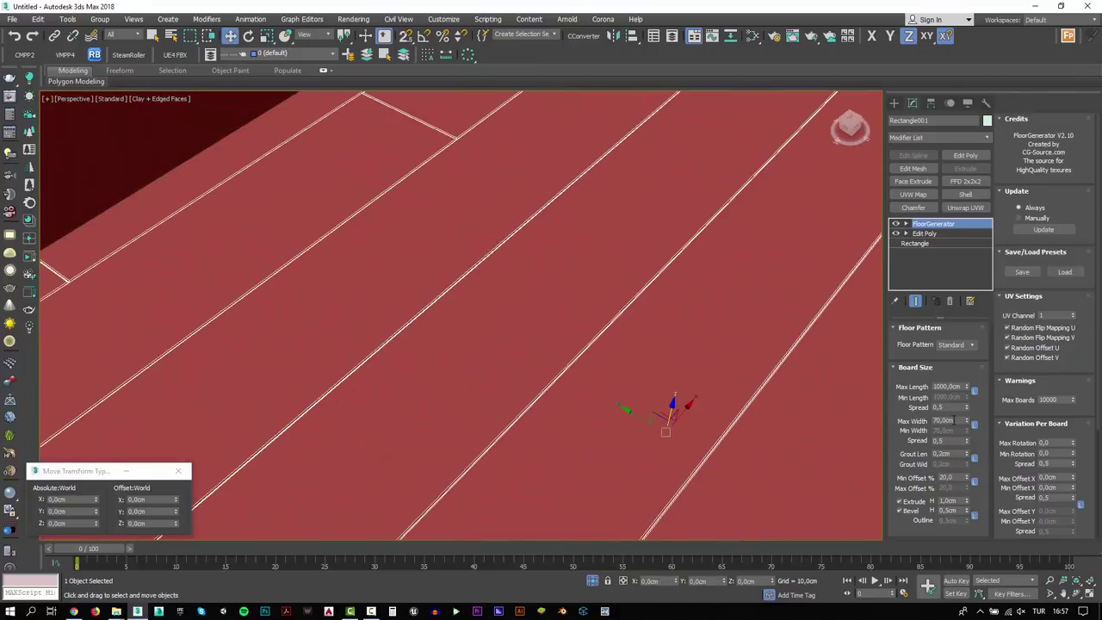
left_click(954, 420)
type("18")
key("Return")
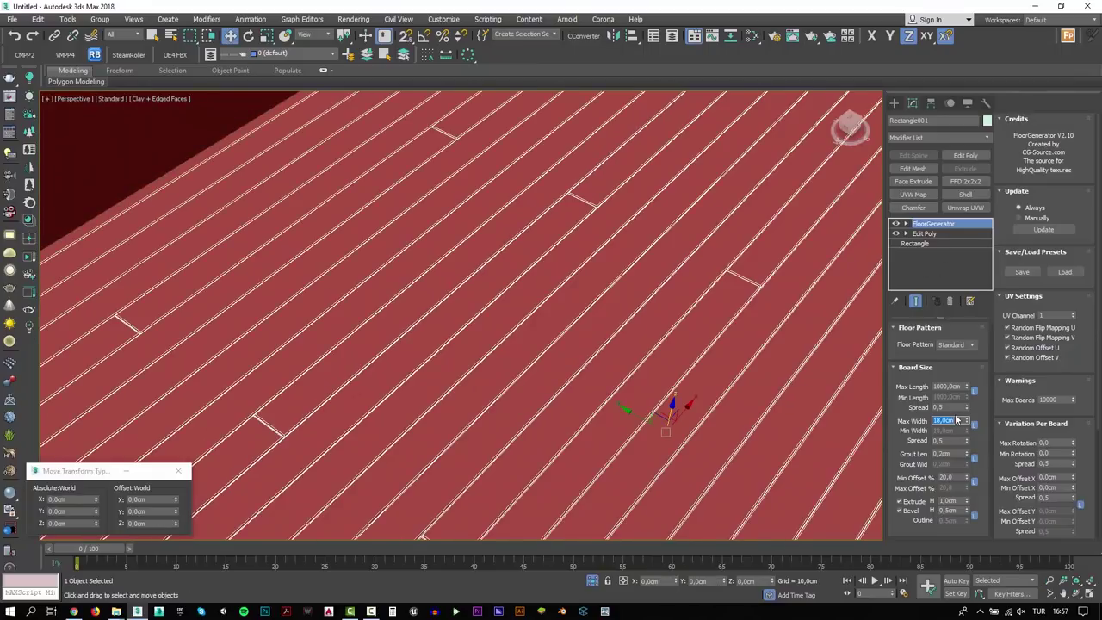
left_click(946, 386)
type("120")
key("Return")
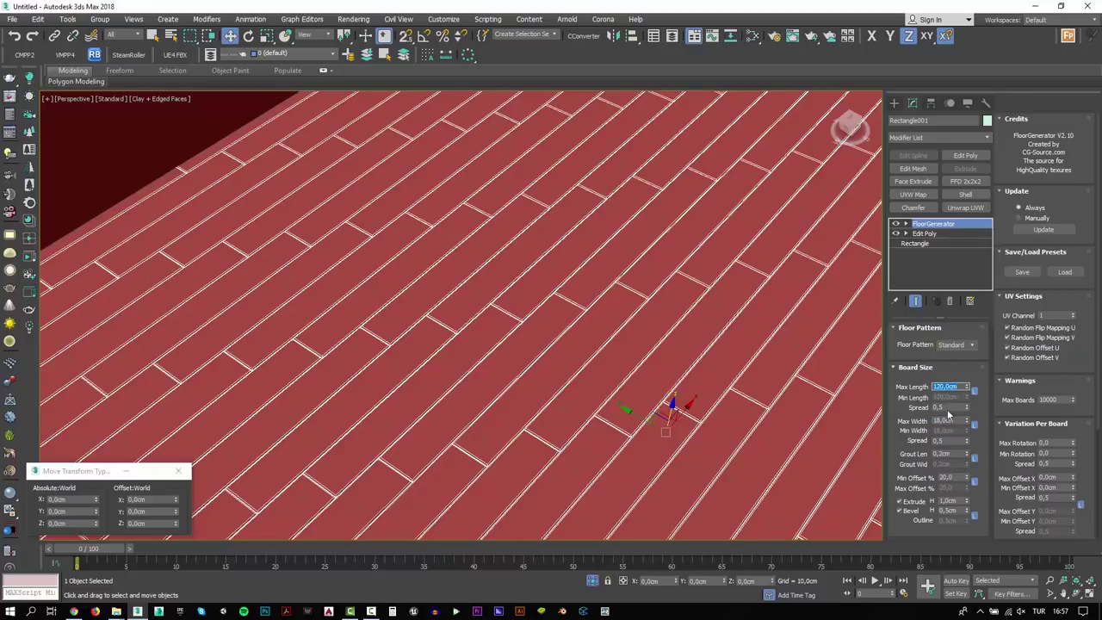
Step: Set board Extrude height 0,5, Bevel height 0,1 and Grout length 0,1 cm
left_click(950, 501)
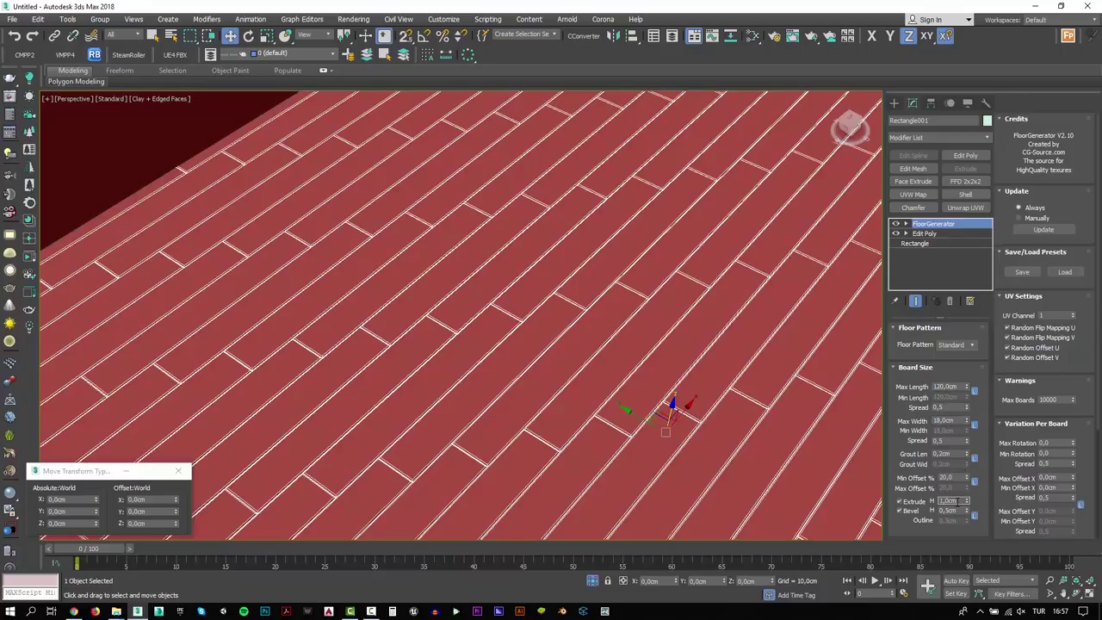
type("0,5")
left_click(958, 509)
type("0,1")
key("Return")
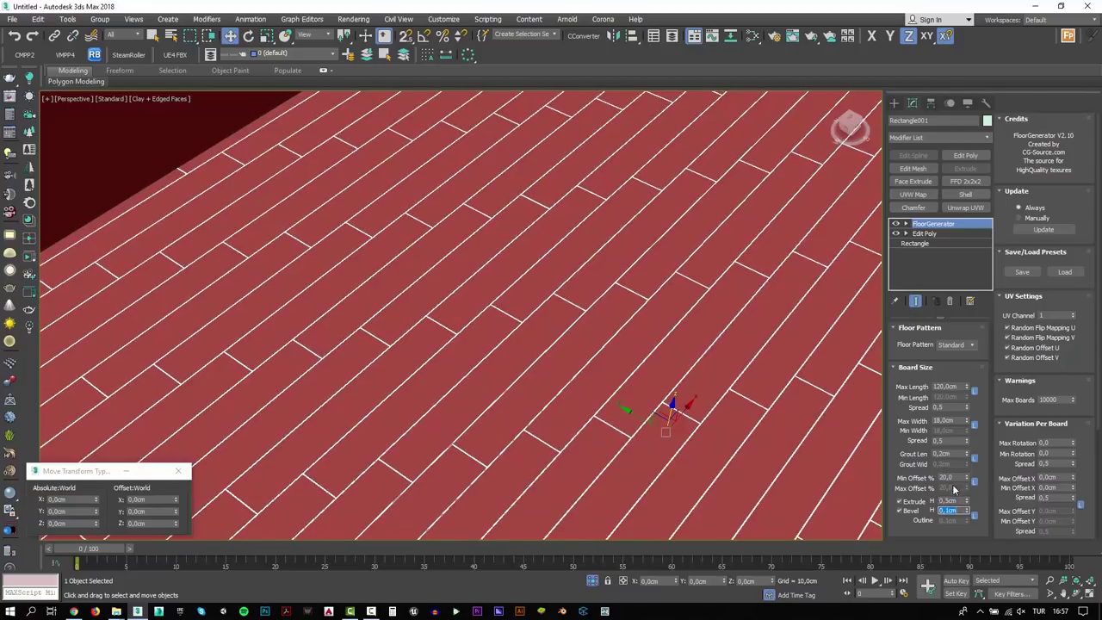
left_click(951, 454)
key("Return")
scroll(715, 353, "down", 1)
scroll(689, 375, "down", 1)
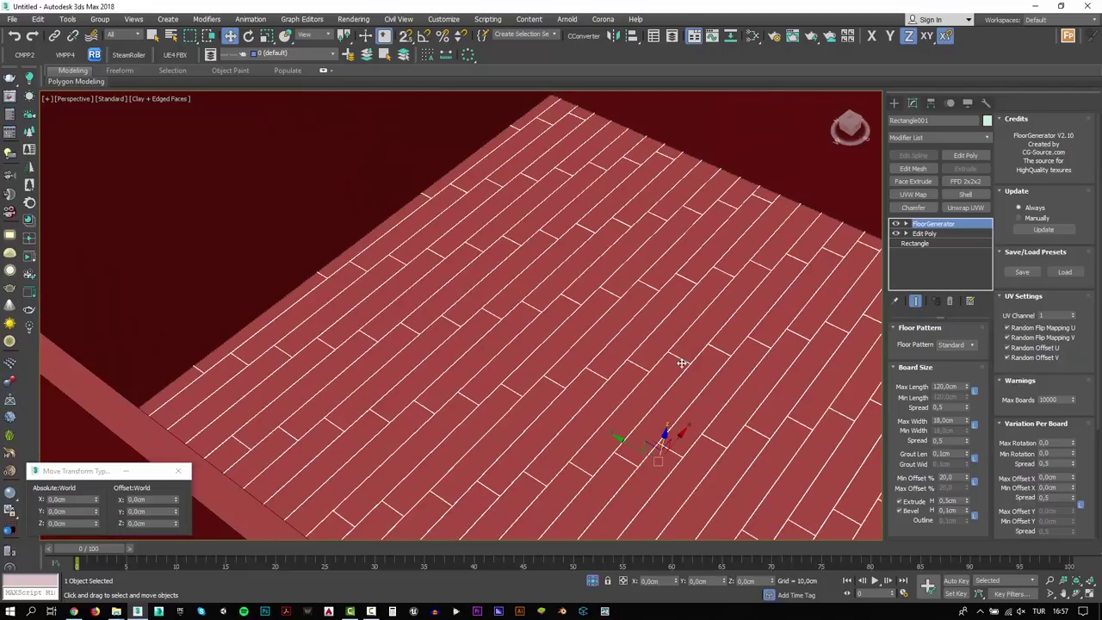
mouse_move(681, 363)
middle_mouse_down("alt")
mouse_move(696, 284)
mouse_move(690, 308)
mouse_move(703, 286)
mouse_move(627, 327)
mouse_move(623, 365)
mouse_move(629, 346)
middle_mouse_up("alt")
Step: Copy the floor in place as Rectangle005 and delete its FloorGenerator modifier
key("w")
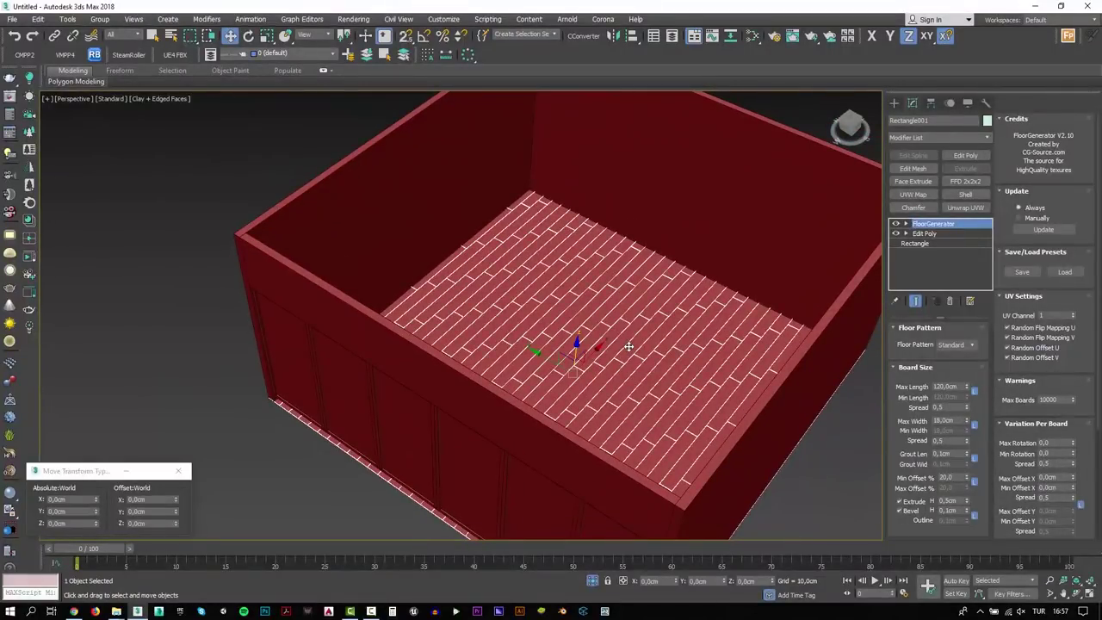
key("ctrl+v")
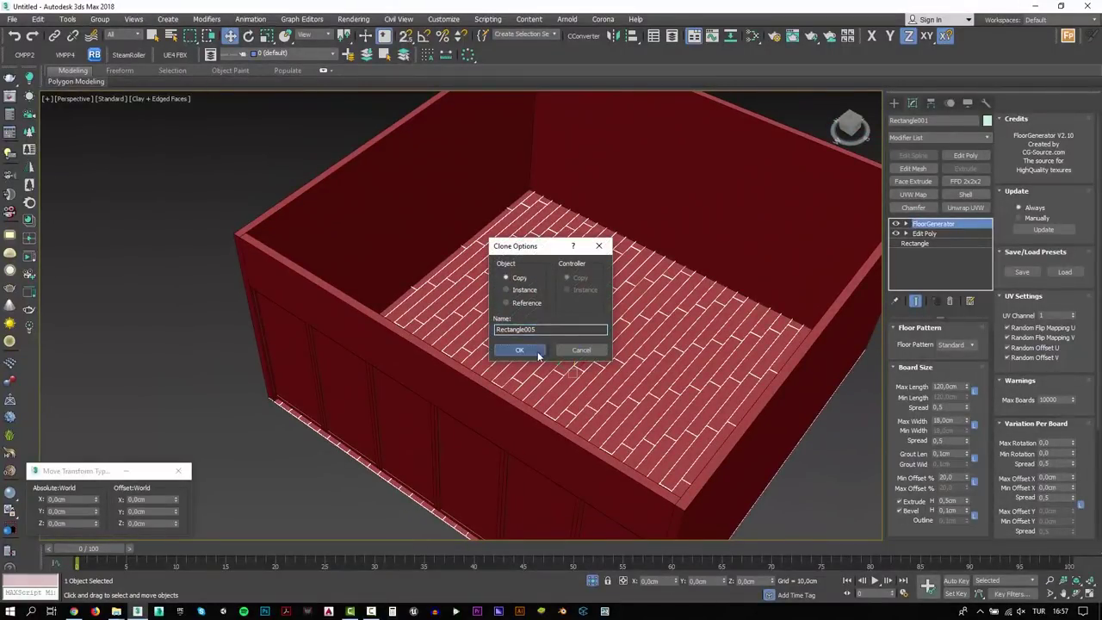
left_click(539, 355)
left_click(950, 301)
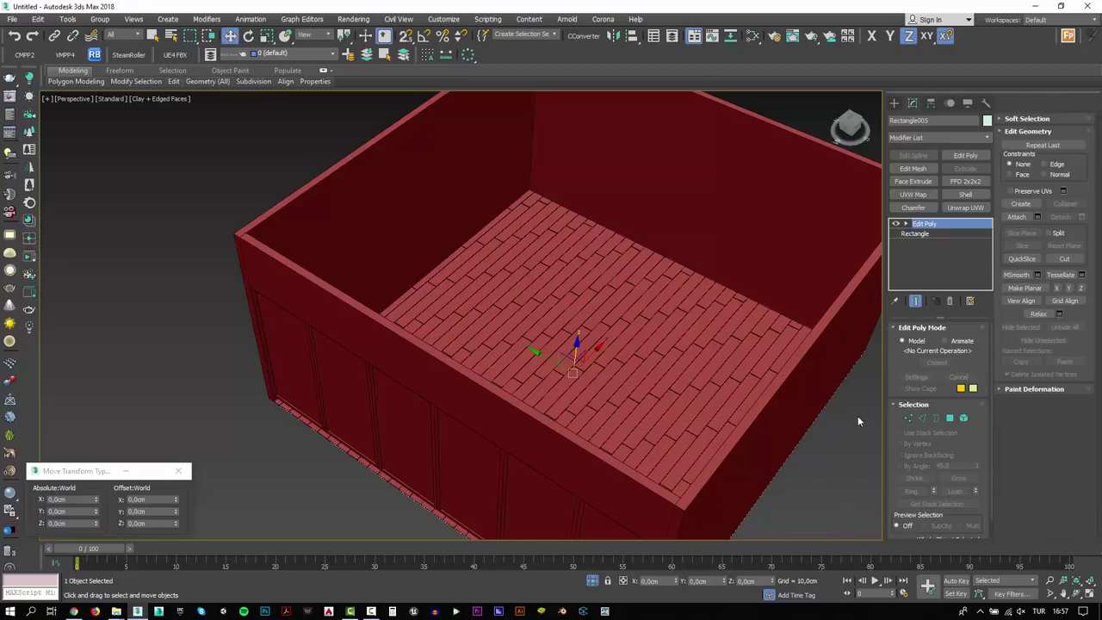
Step: Unhide the roof and switch to a wireframe Top view
right_click(840, 388)
left_click(859, 344)
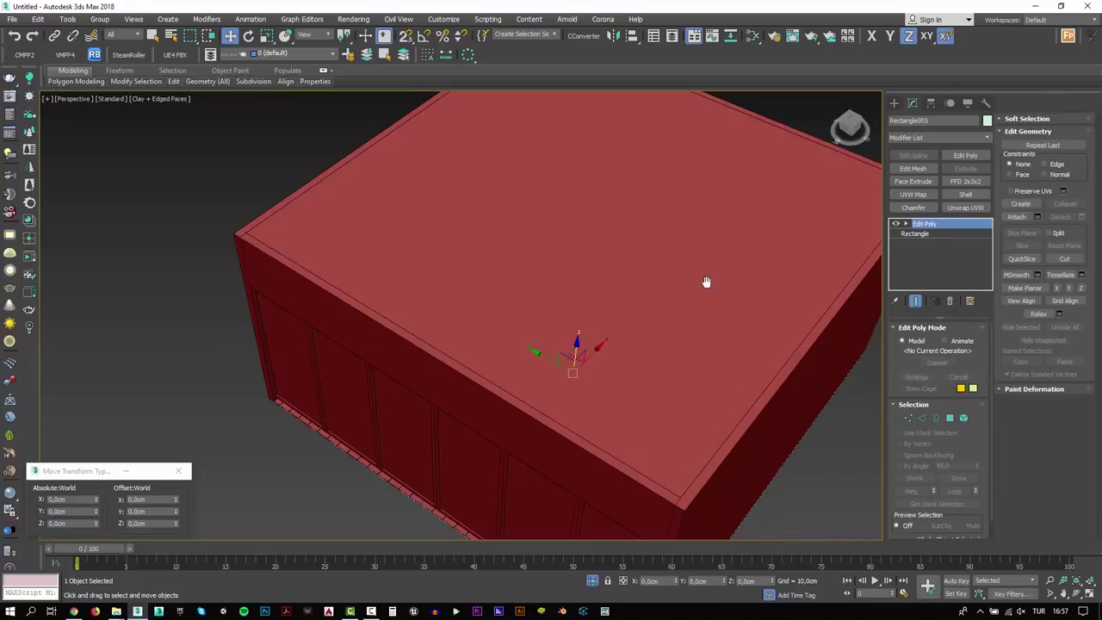
key("t")
key("F3")
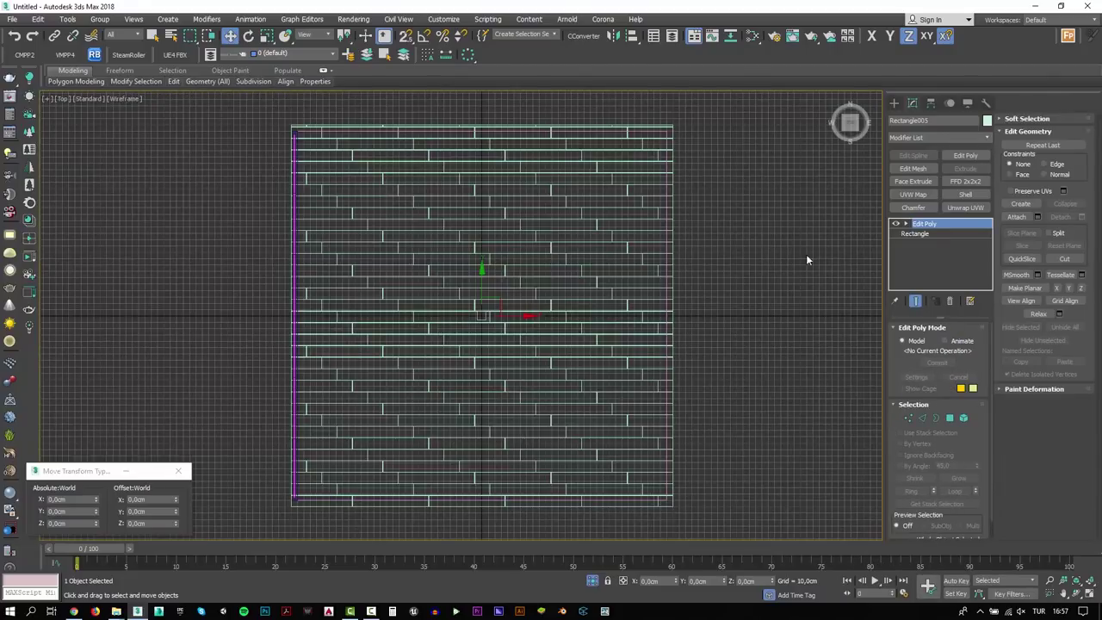
left_click(894, 104)
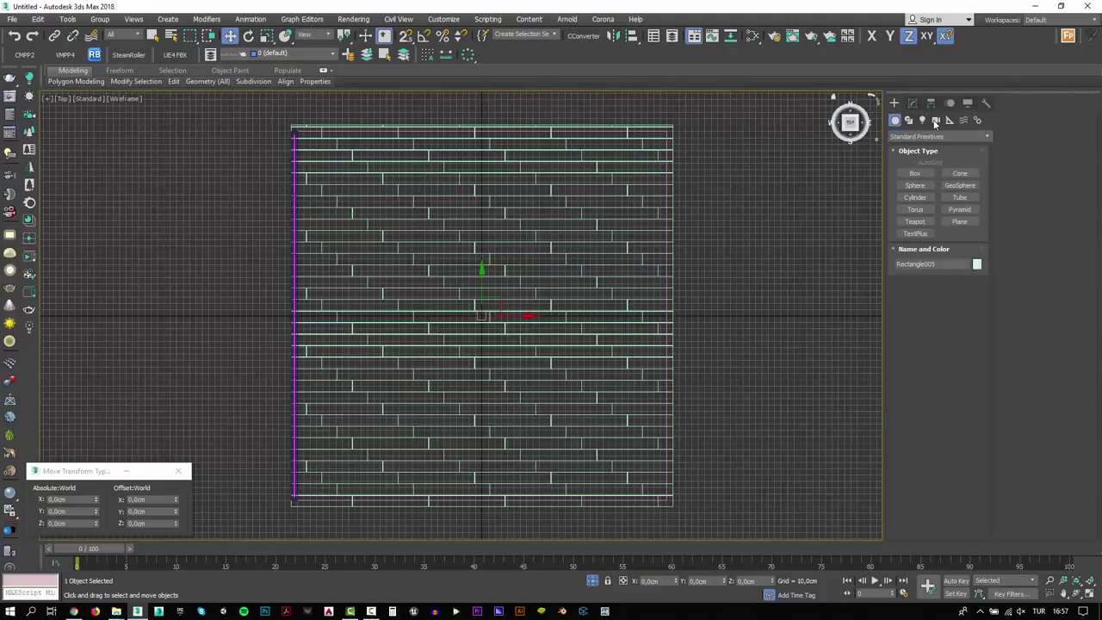
Step: Place a Physical camera at the room's front aimed diagonally across, and check its shaded view
left_click(923, 121)
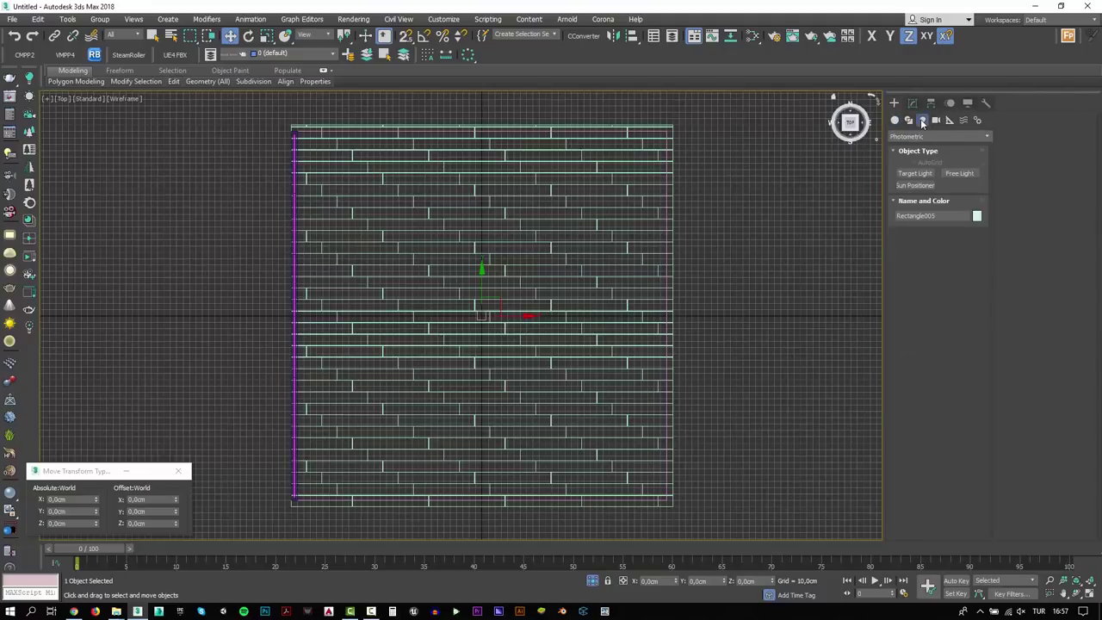
left_click(936, 121)
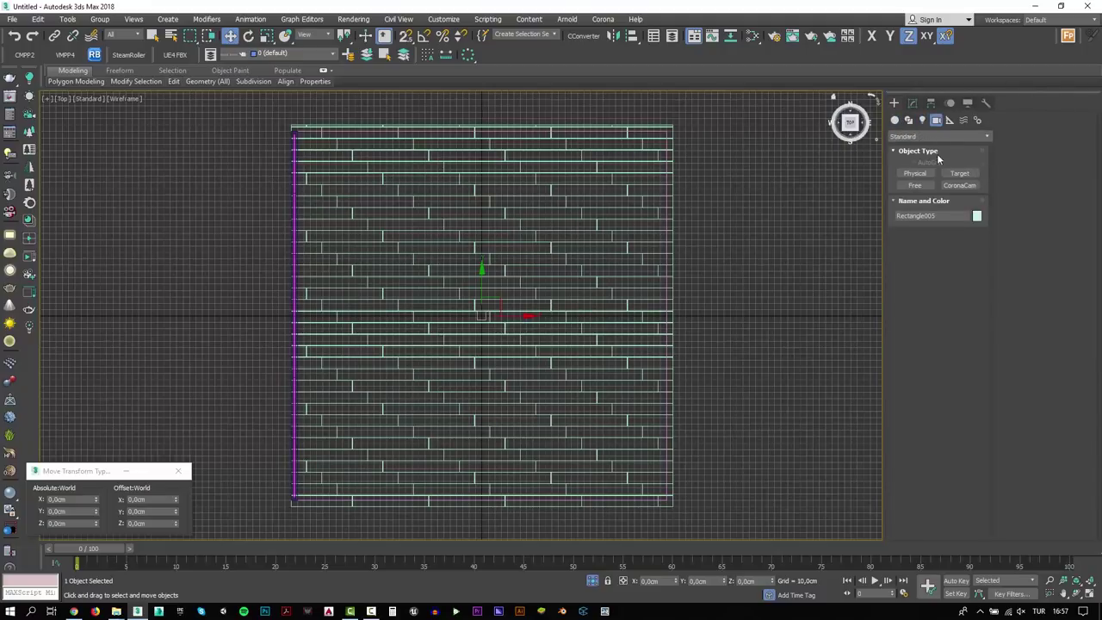
left_click(915, 174)
middle_click_drag(557, 287, 613, 274)
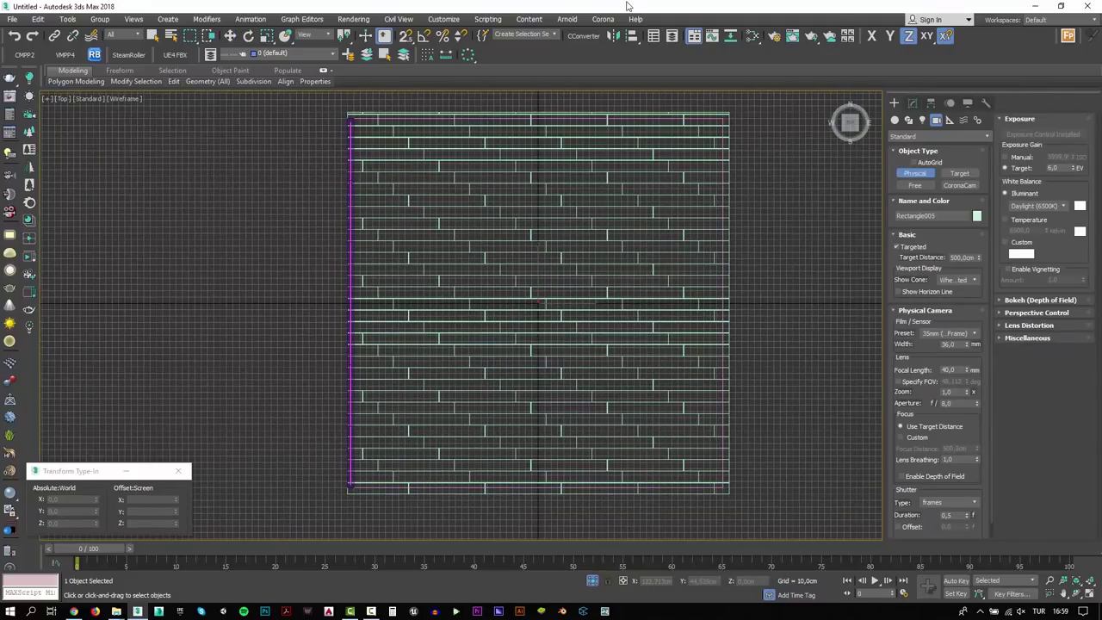
middle_click_drag(556, 360, 533, 410)
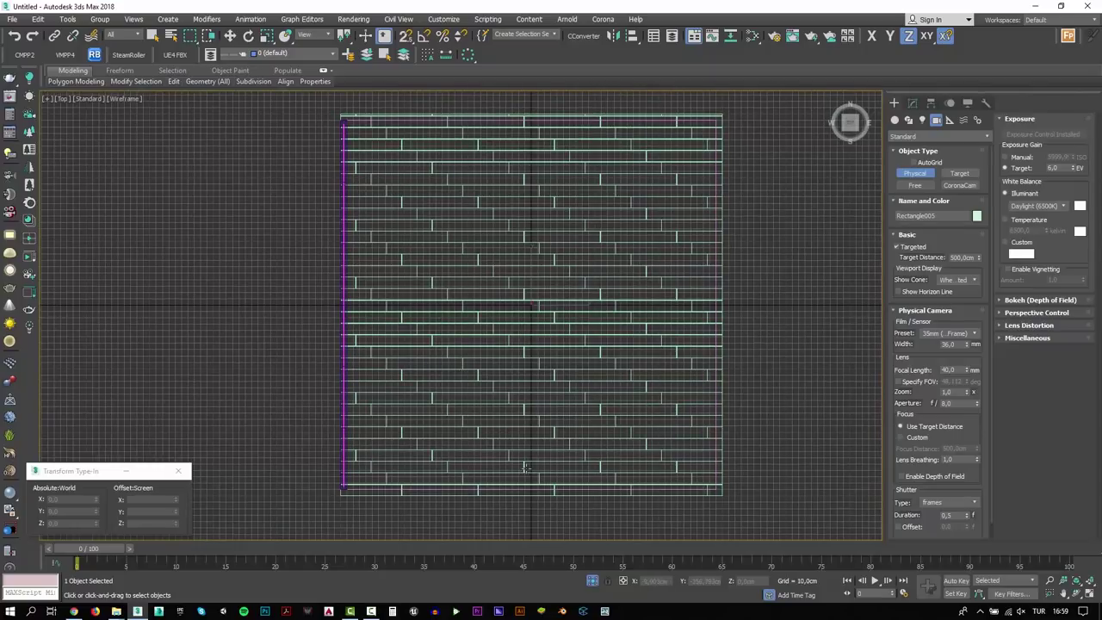
left_click_drag(525, 468, 412, 207)
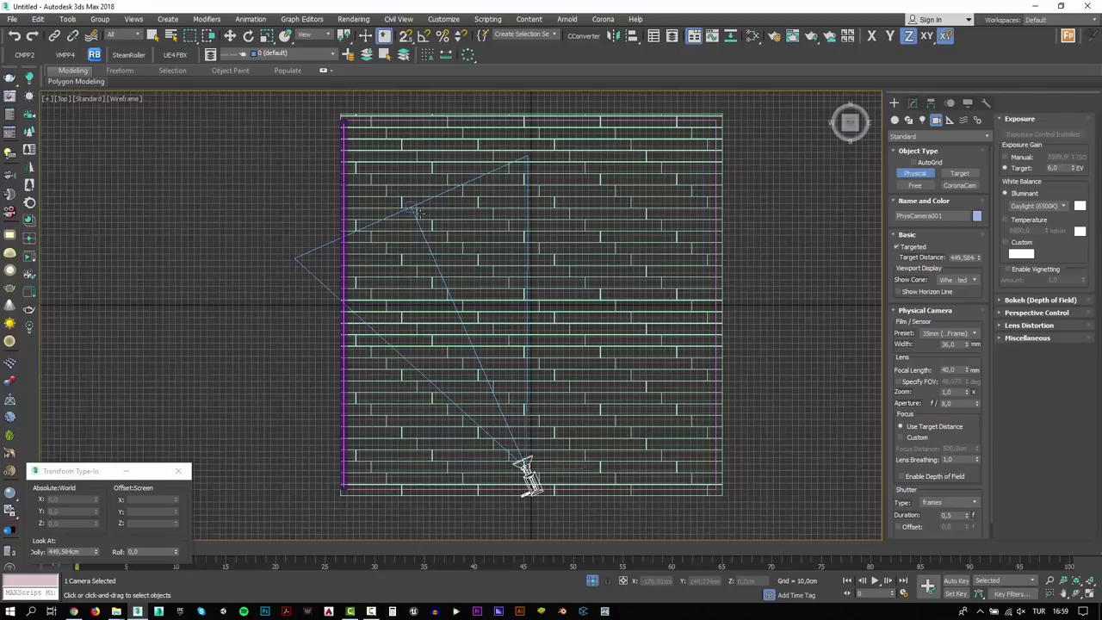
key("c")
key("F3")
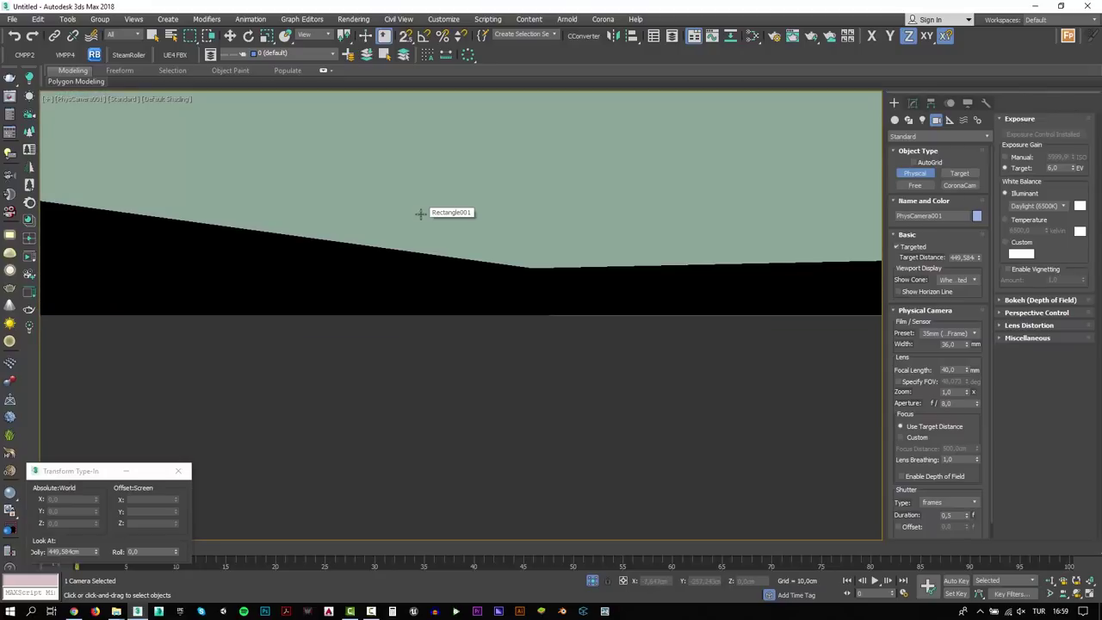
middle_click_drag(407, 216, 421, 265)
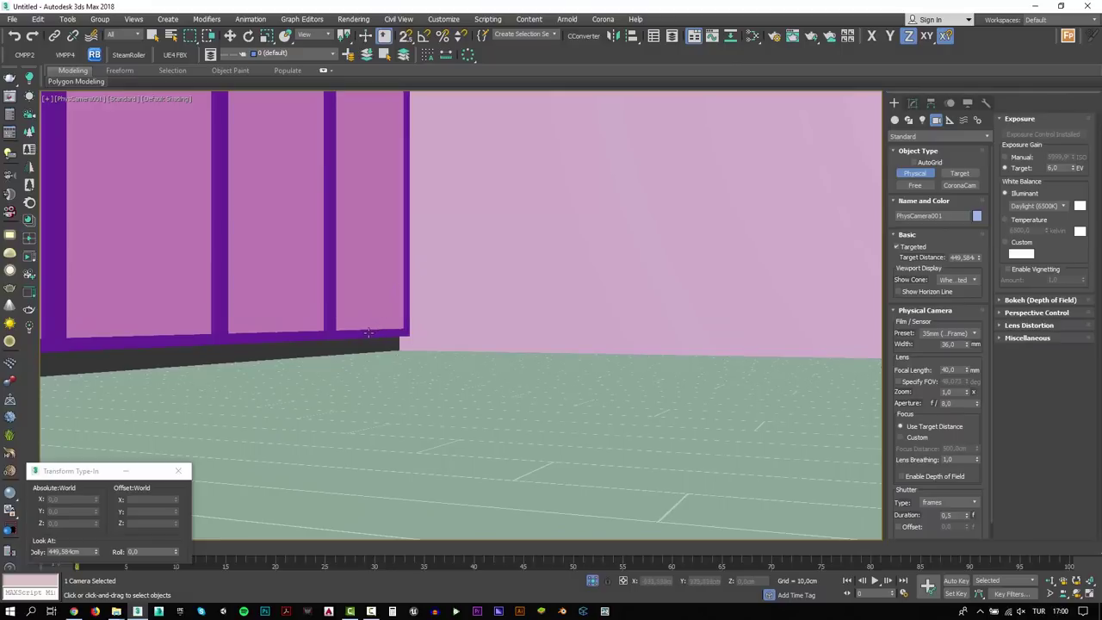
Step: Unhide all objects, return to Perspective, and select the upper band of the front wall
right_click(325, 352)
right_click(326, 352)
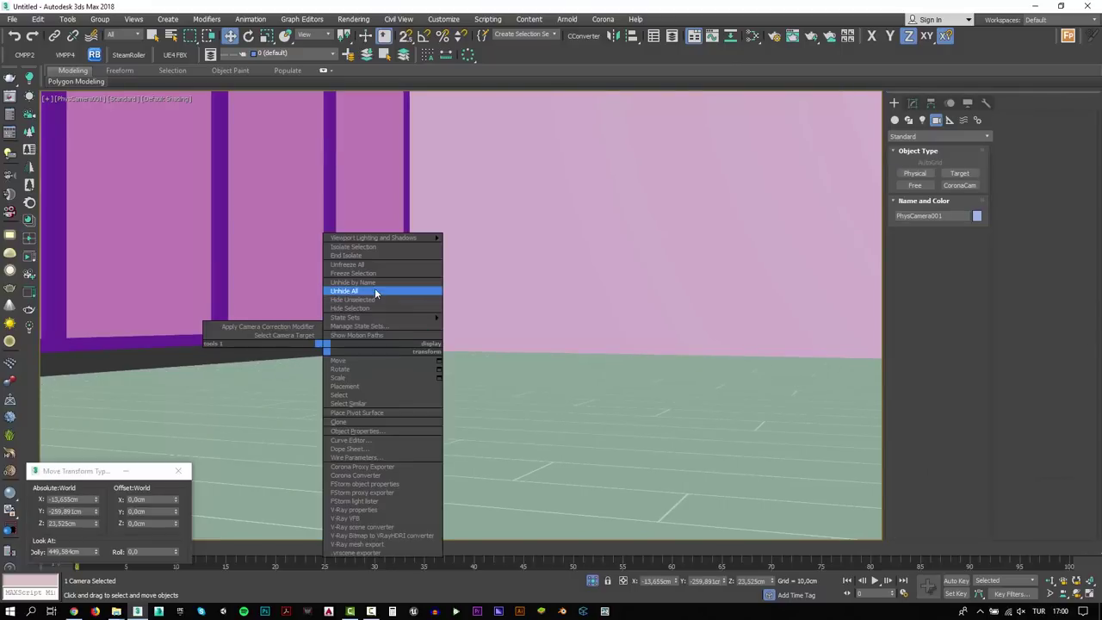
left_click(374, 292)
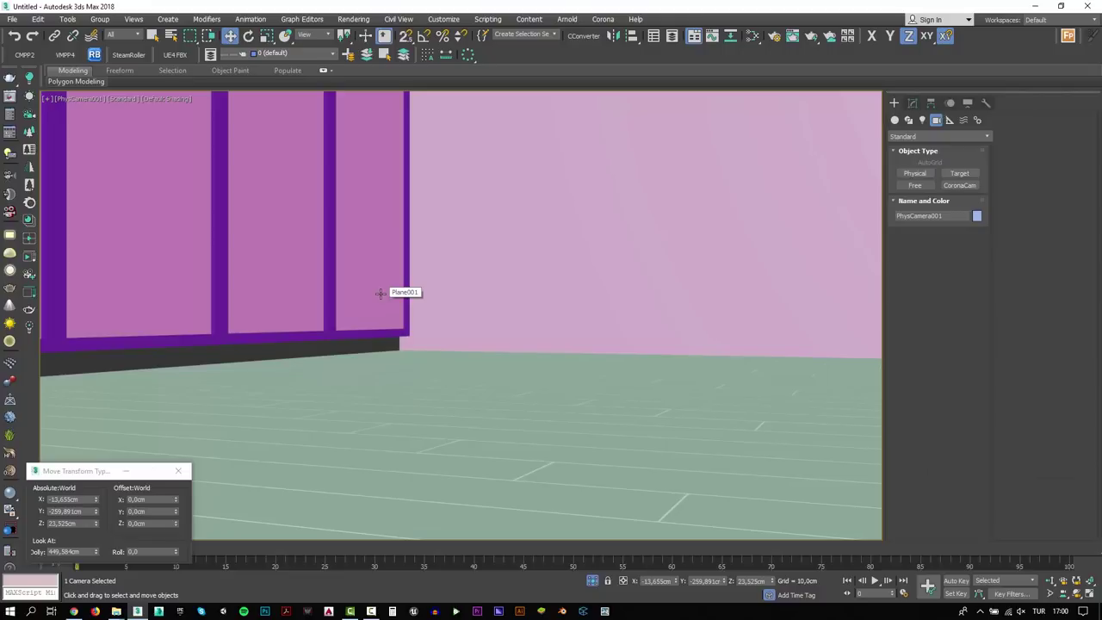
key("p")
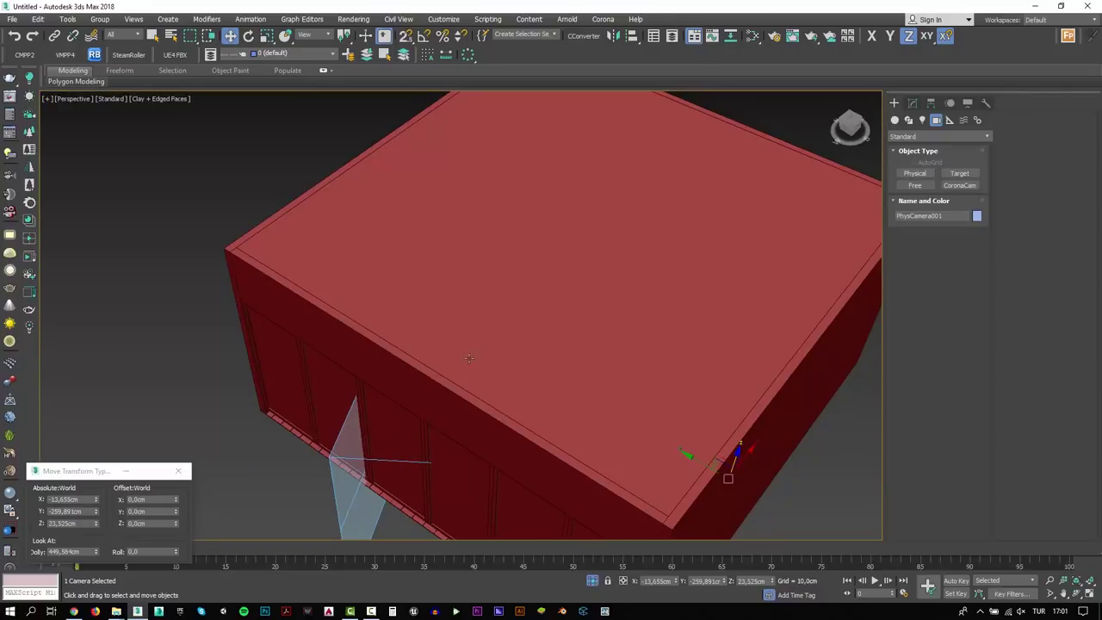
scroll(470, 357, "down", 5)
middle_click_drag(470, 357, 460, 376)
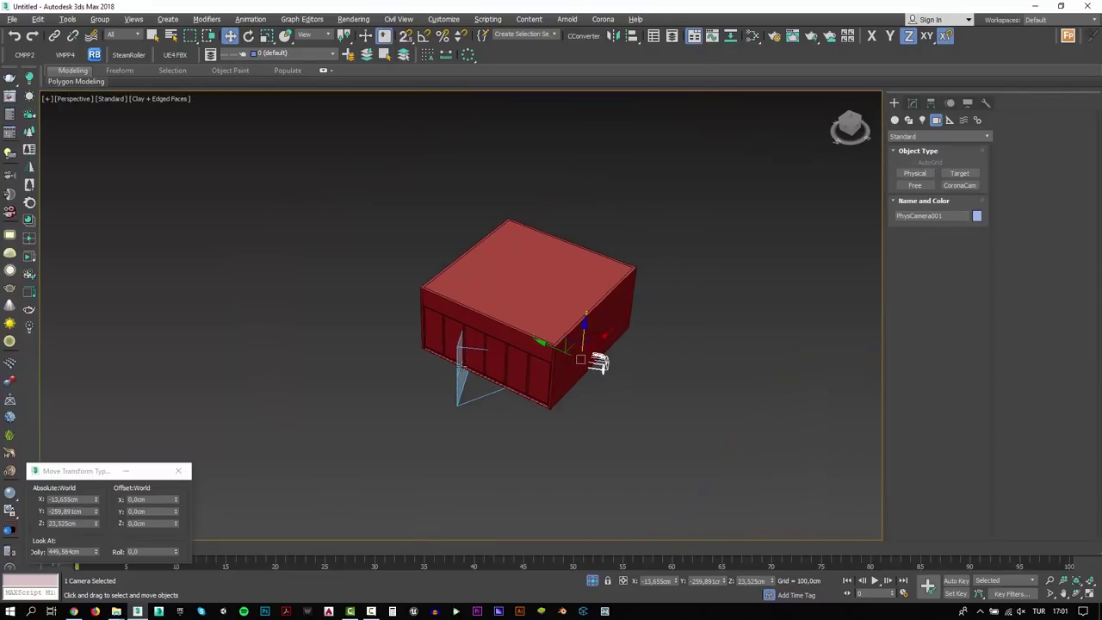
left_click(599, 364)
scroll(551, 379, "up", 5)
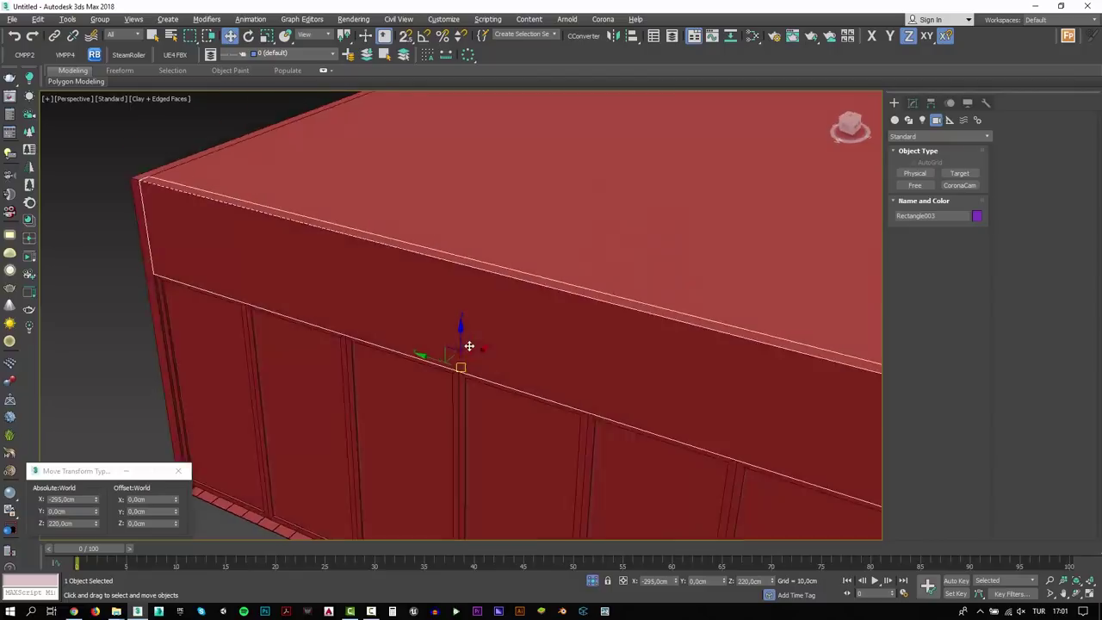
Step: Copy the front wall band downward and give the copy a 10 cm Extrude Amount
scroll(551, 382, "down", 2)
scroll(477, 253, "down", 3)
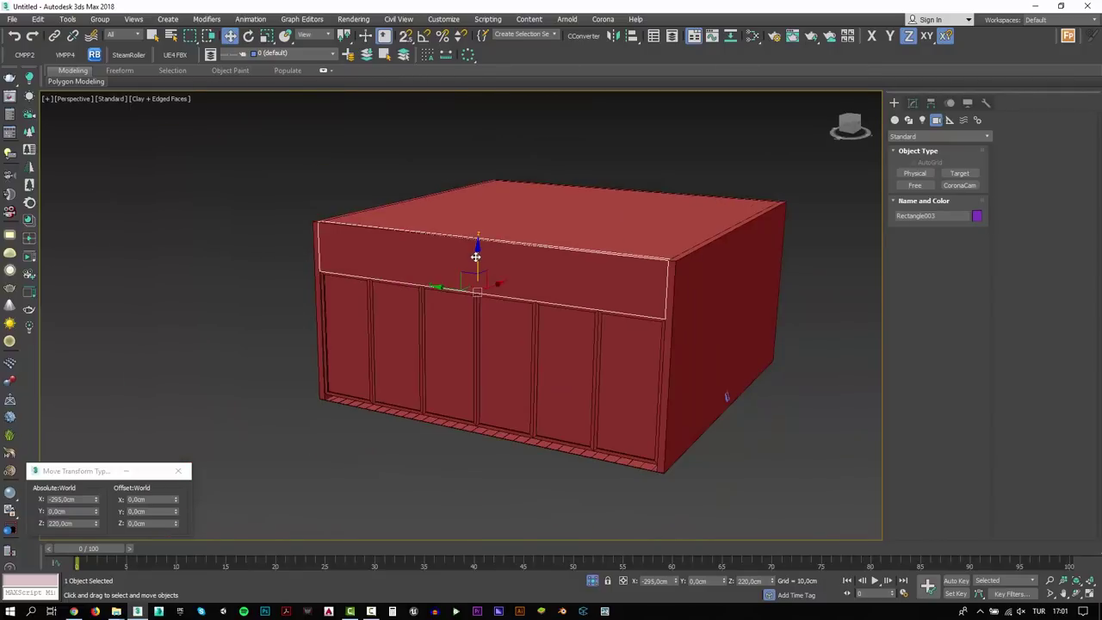
left_click_drag(476, 256, 476, 325, "shift")
left_click(554, 355)
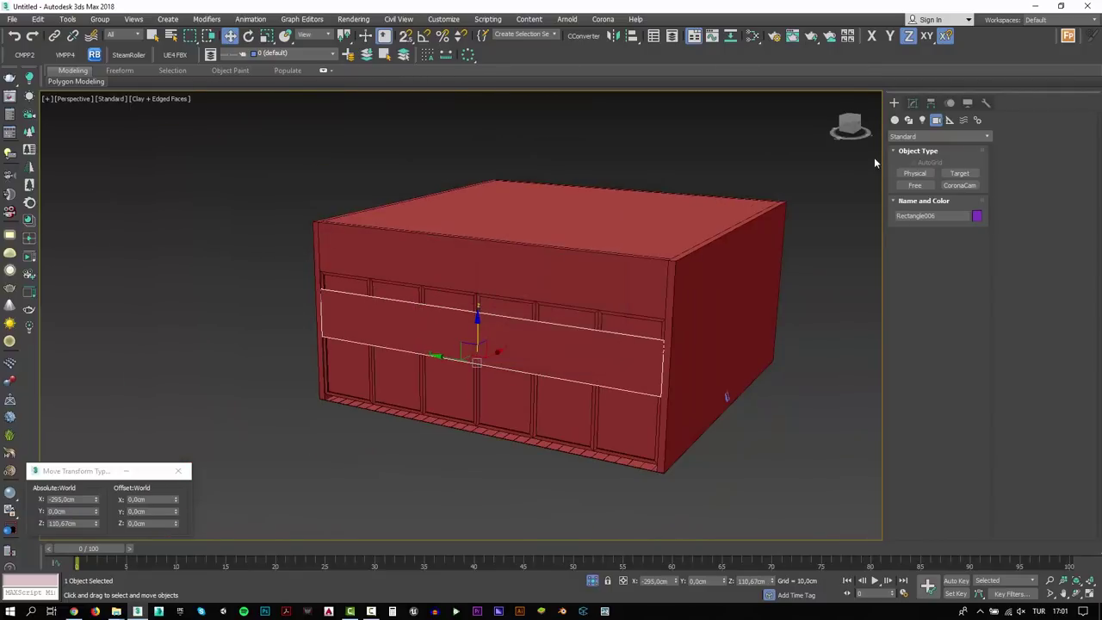
left_click(912, 102)
double_click(954, 342)
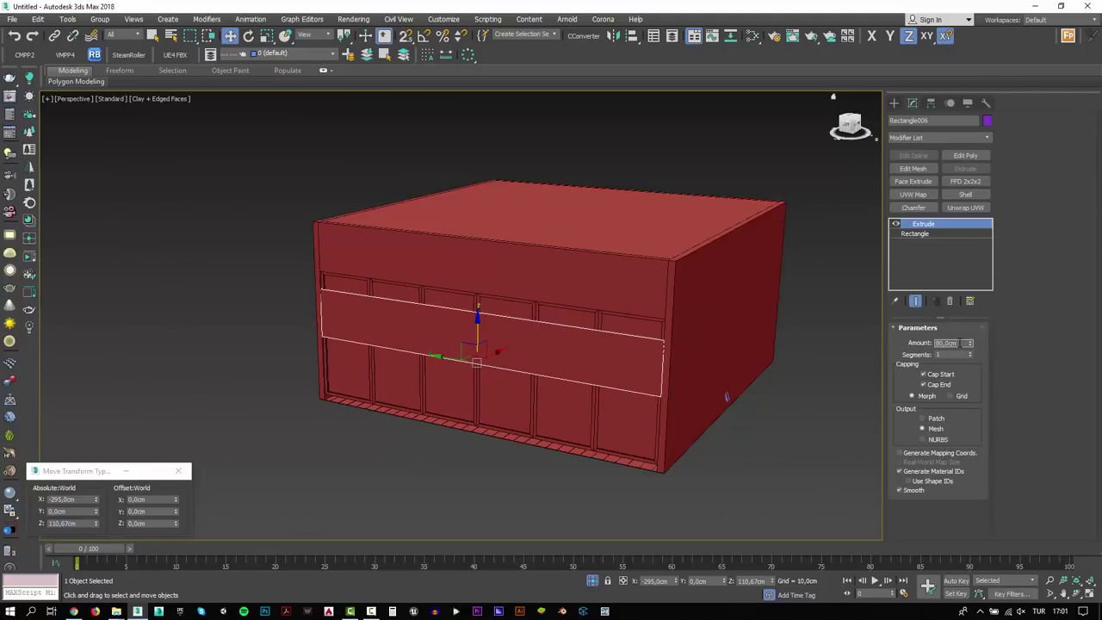
type("10")
key("Return")
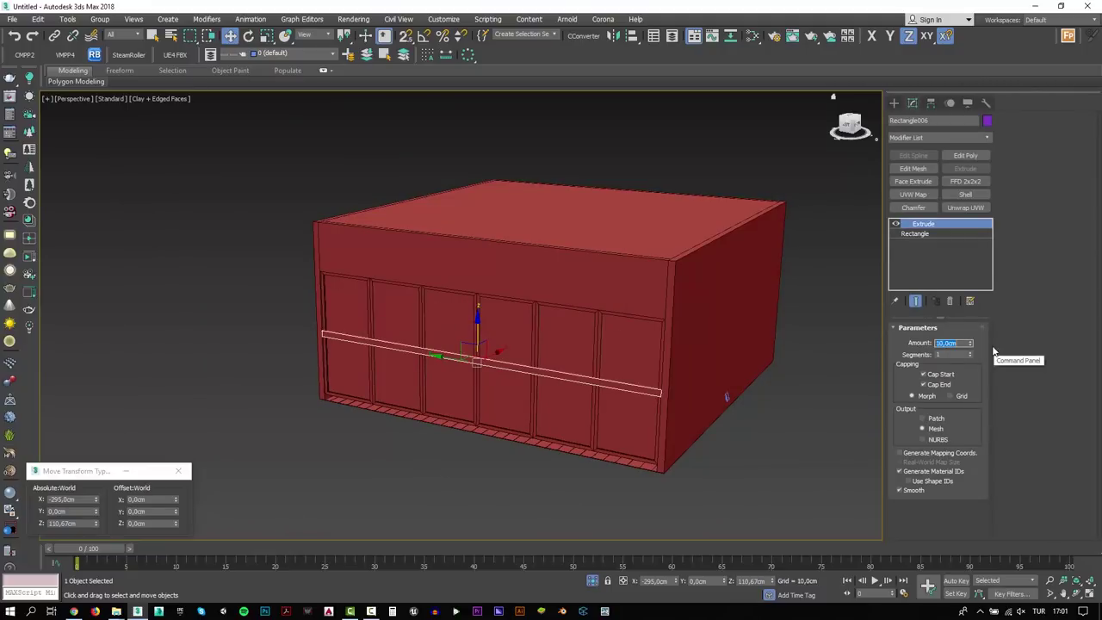
Step: Align the strip's Z maximum to the room box's minimum, then deselect it
middle_click_drag(613, 421, 595, 399)
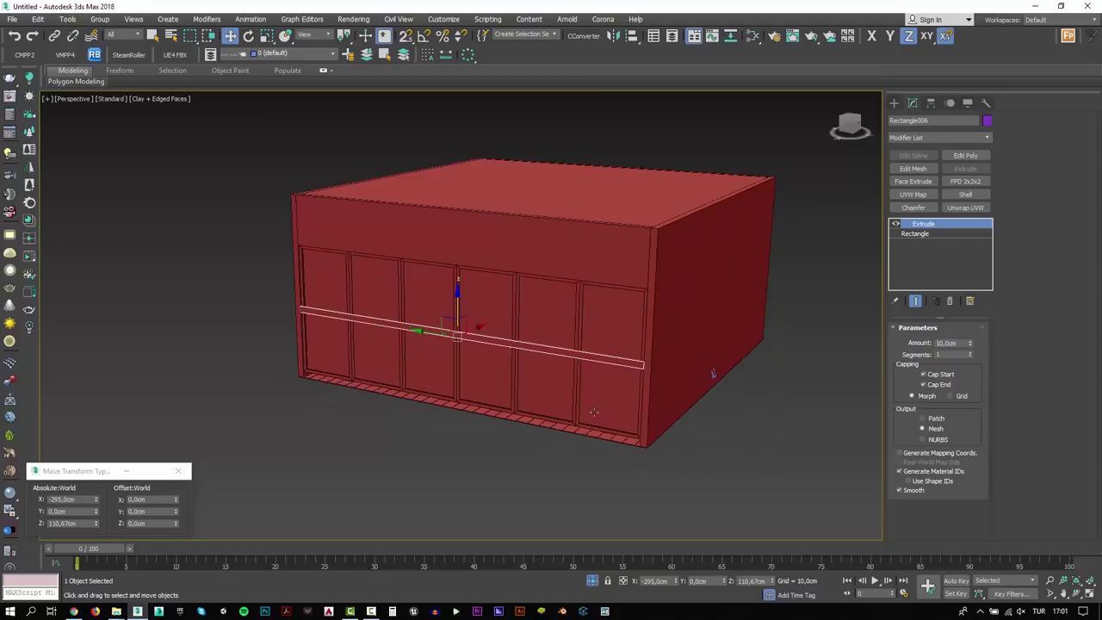
left_click(632, 36)
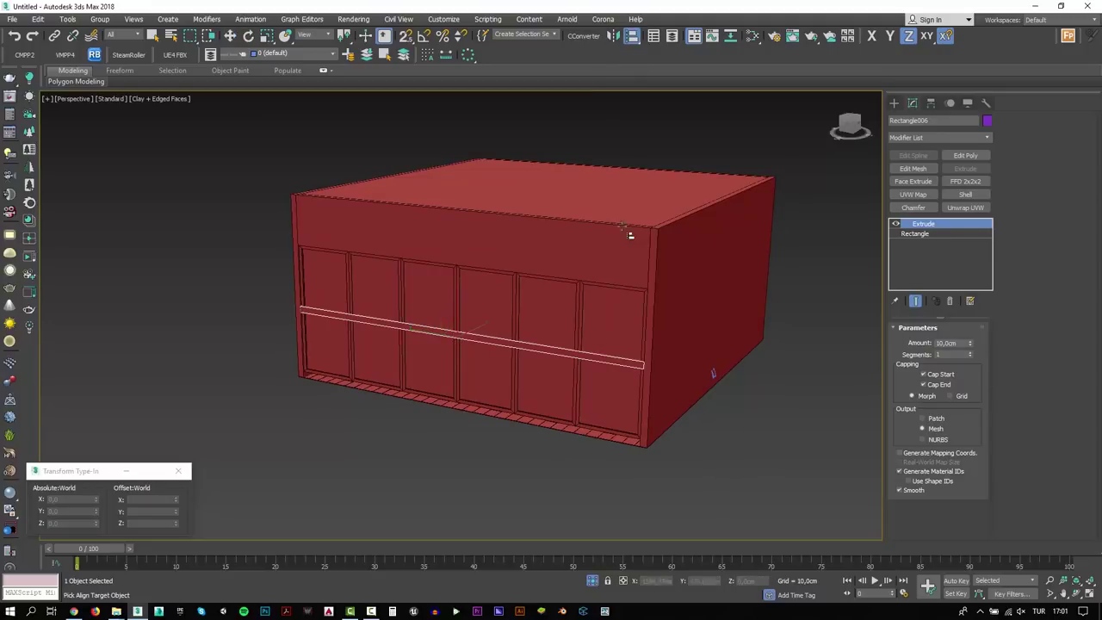
left_click(566, 423)
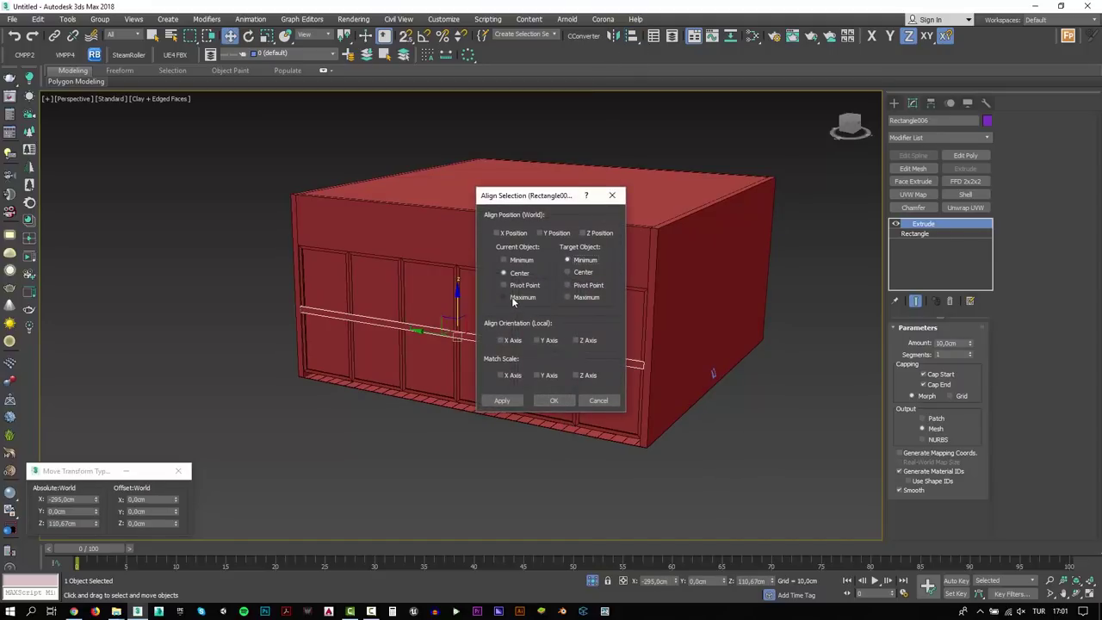
left_click(583, 234)
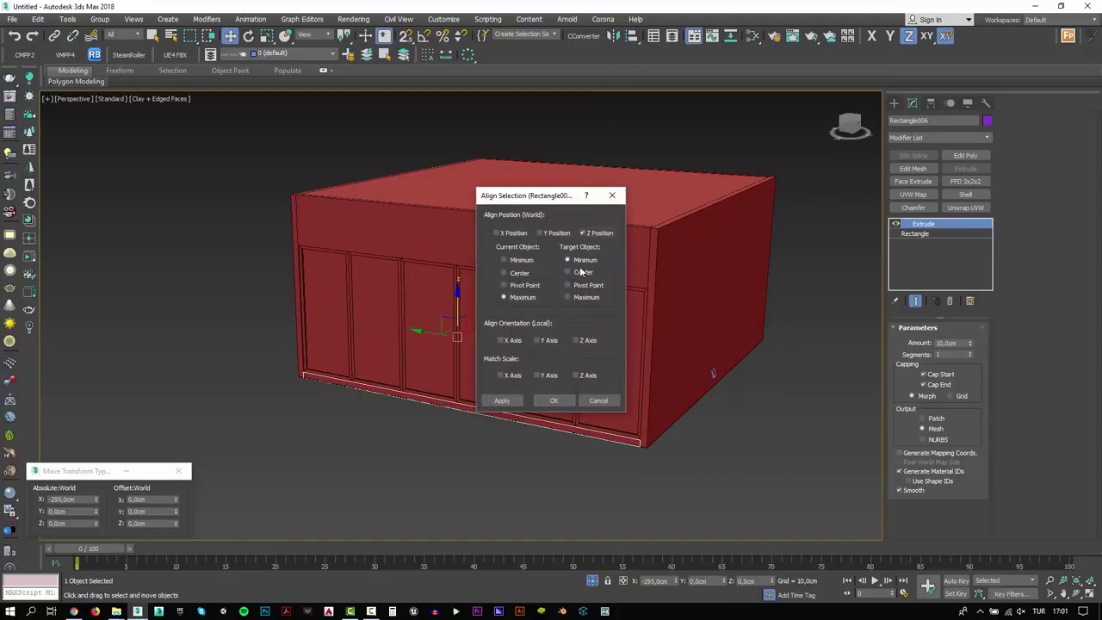
left_click(553, 400)
left_click(505, 440)
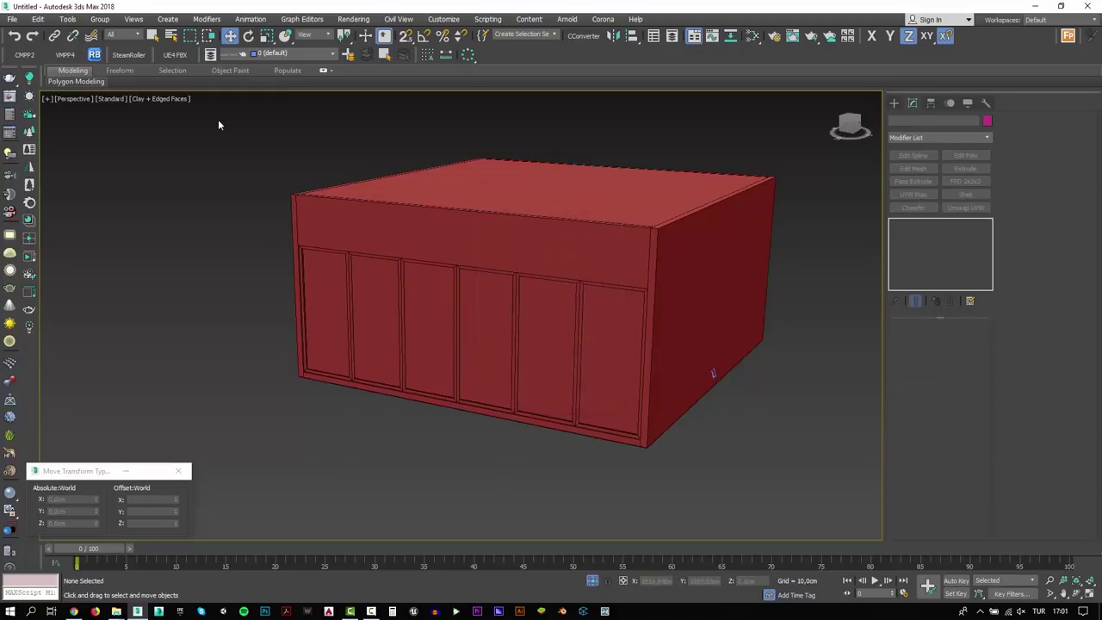
left_click(146, 101)
left_click(124, 134)
middle_click_drag(124, 134, 231, 200)
Step: Assign the GLASS > Object > Thin Surface Corona preset to the selected glass Plane001
left_click(487, 351)
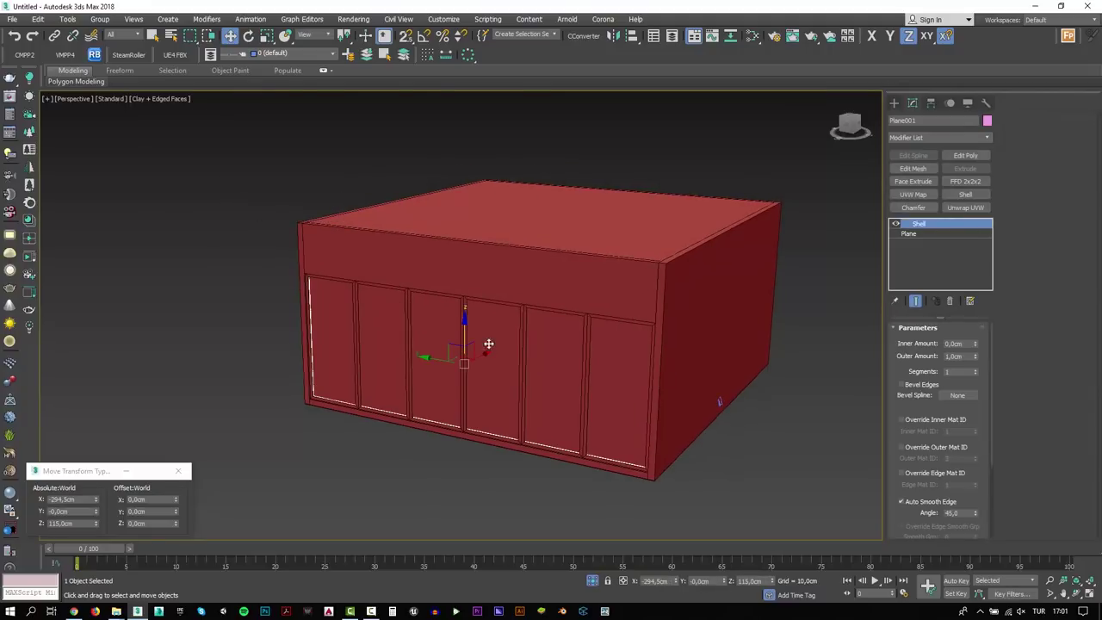
left_click(23, 57)
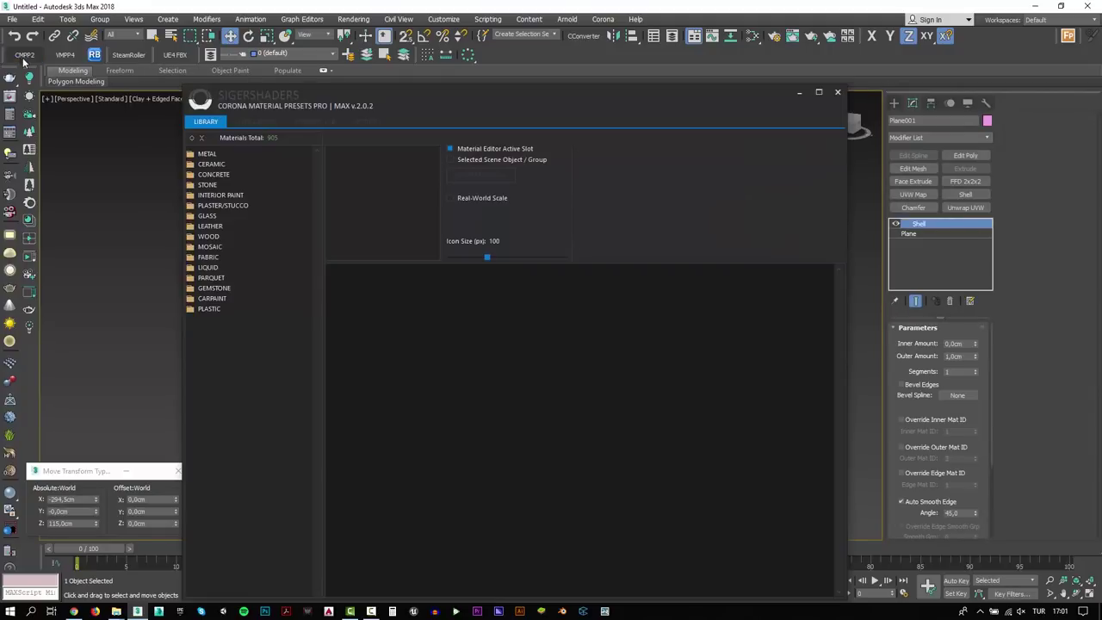
left_click(210, 216)
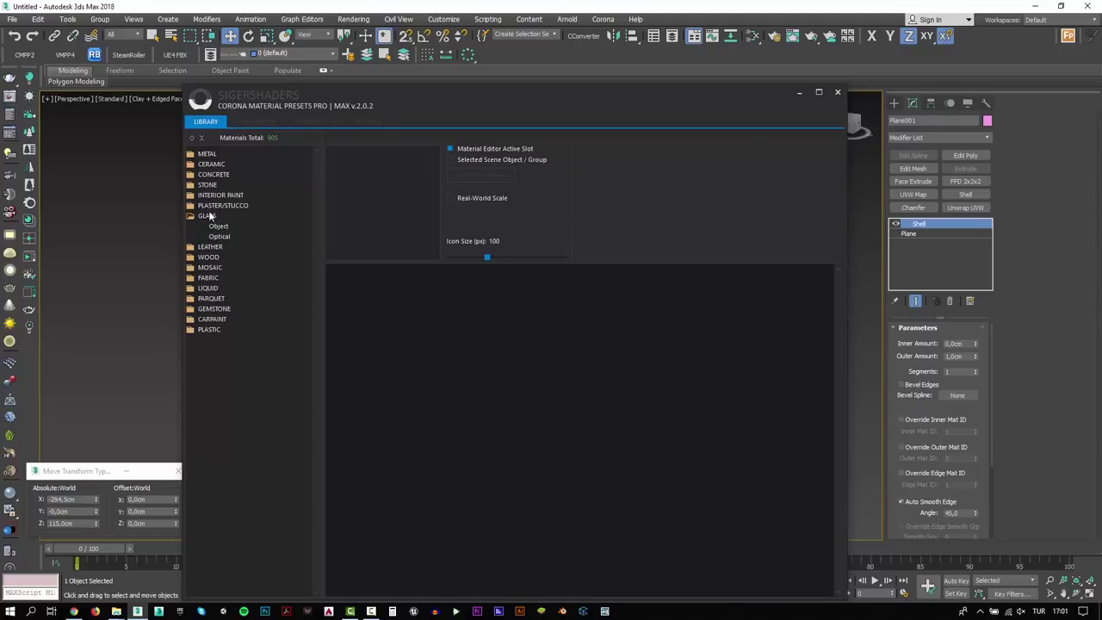
left_click(218, 227)
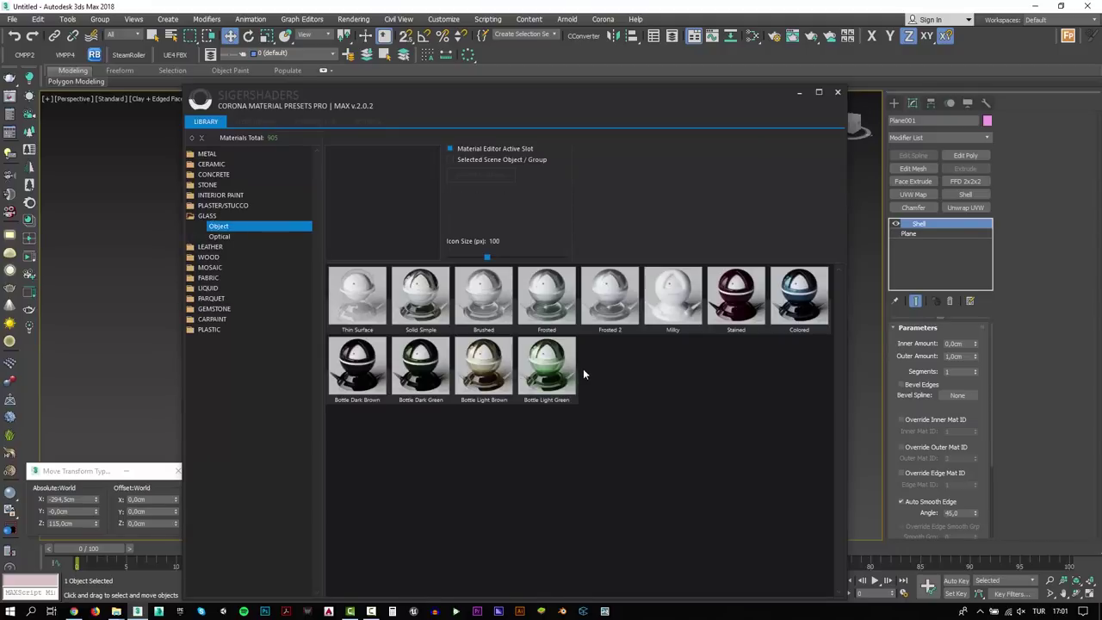
left_click(354, 308)
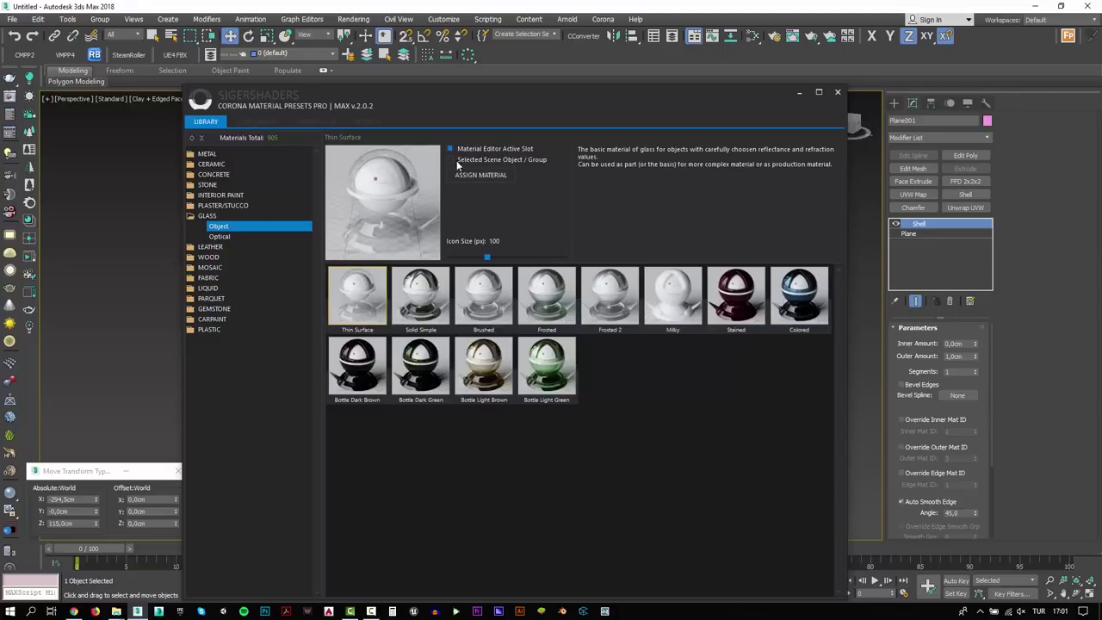
left_click(450, 160)
left_click(479, 175)
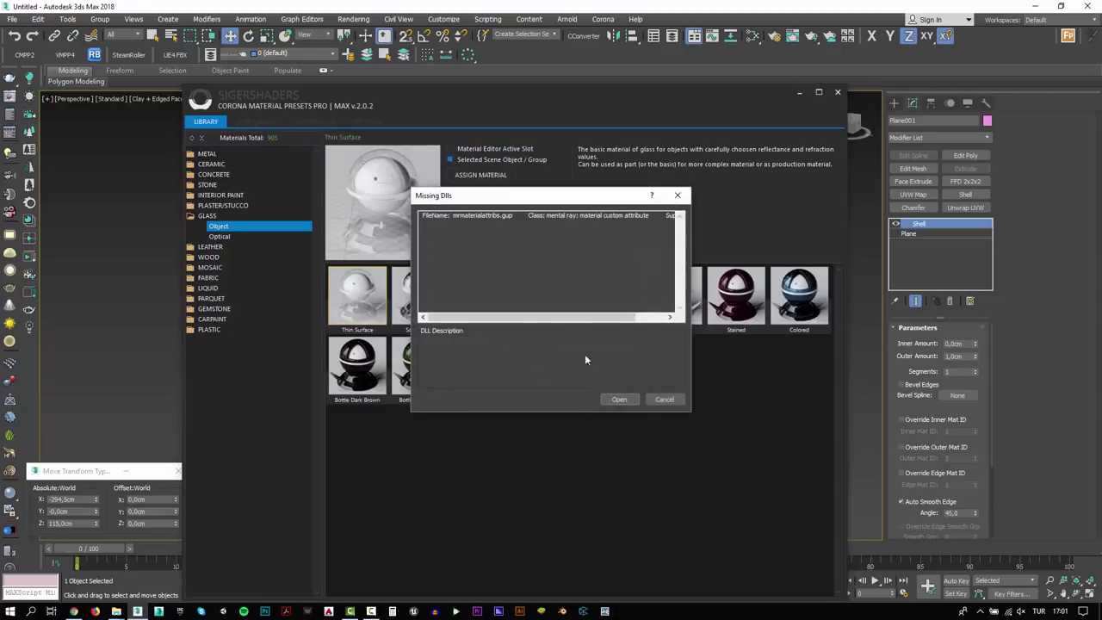
left_click(618, 400)
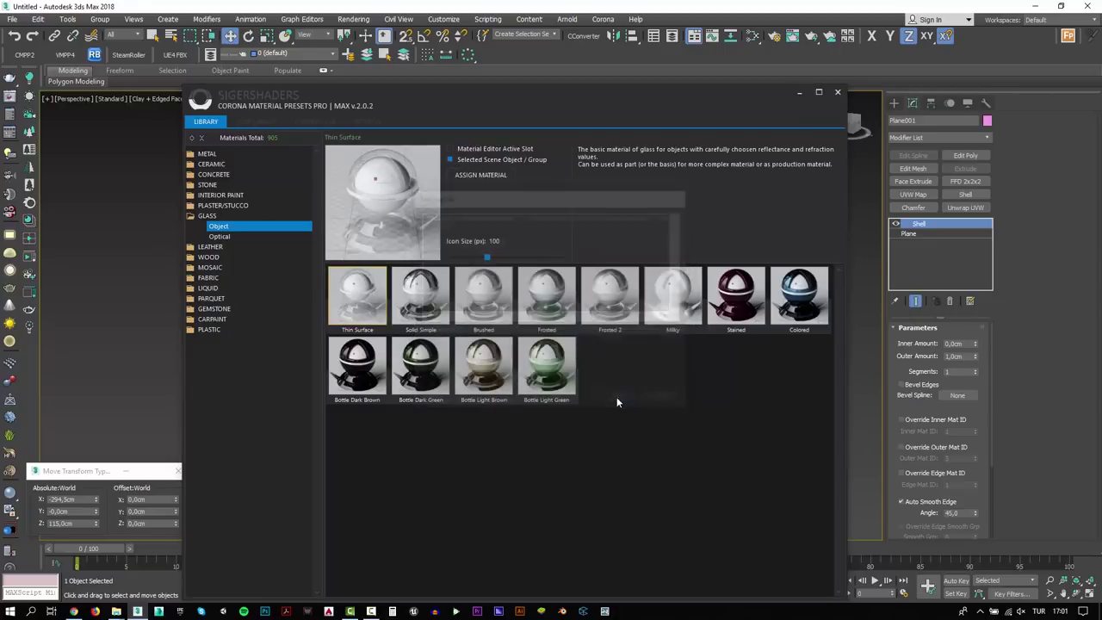
left_click(796, 93)
Step: Switch the viewport to Default Shading and deselect everything
left_click(172, 99)
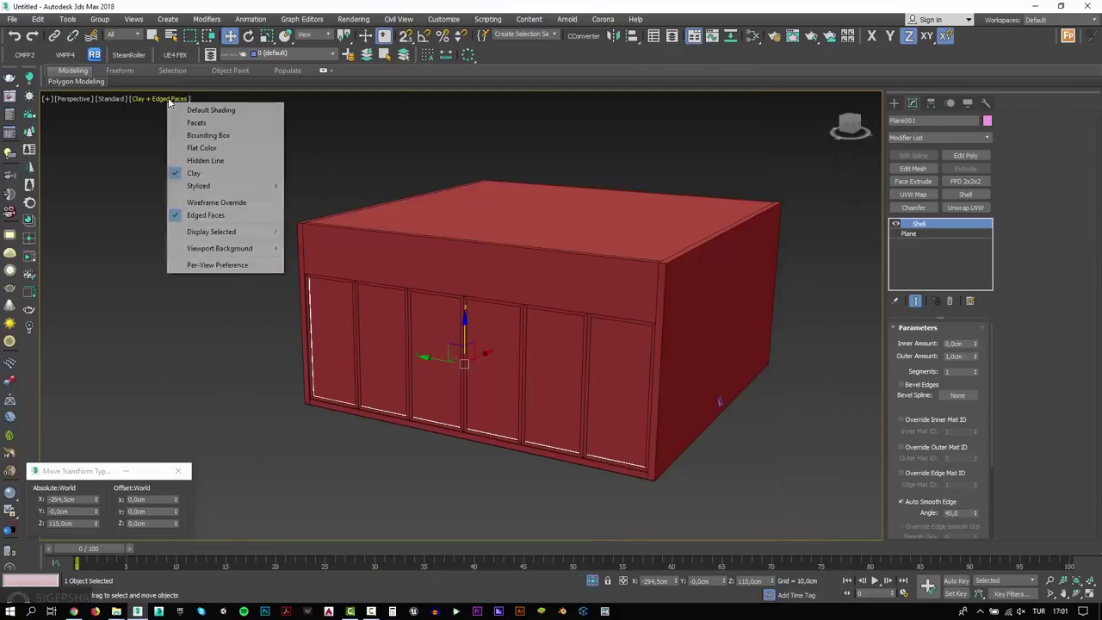
left_click(181, 112)
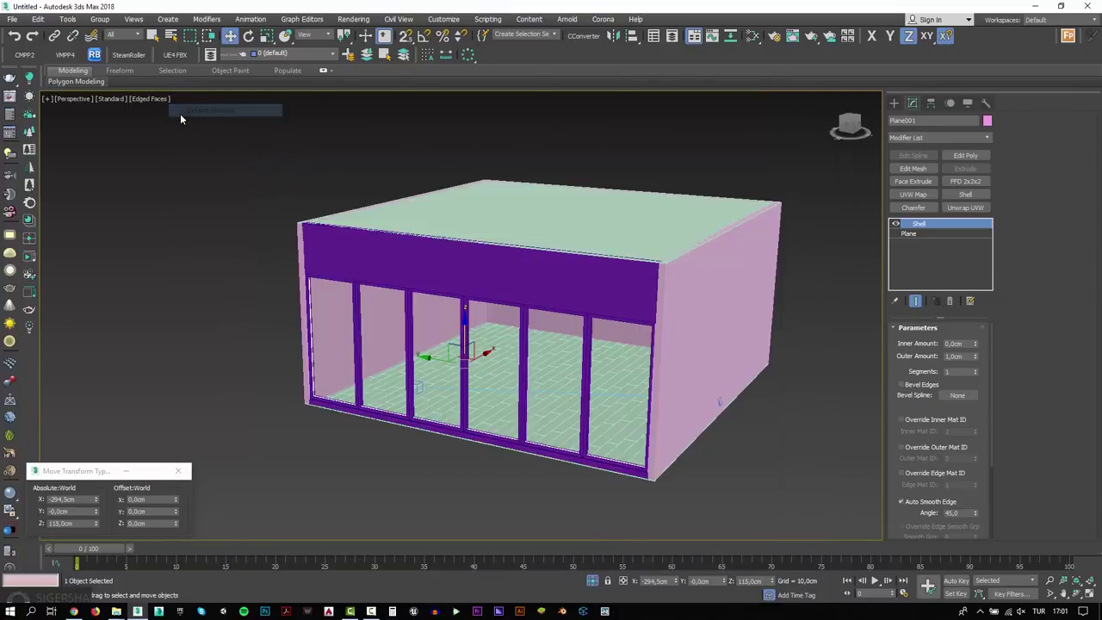
left_click(234, 205)
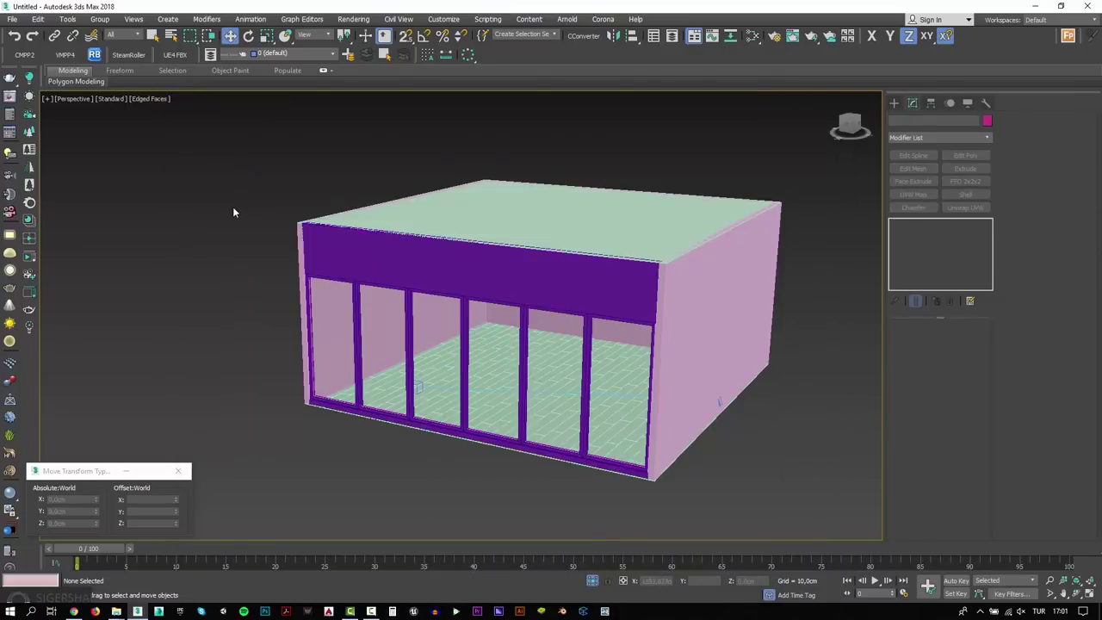
Step: In Render Setup's Scene settings, enable Mtl. override for rendering
left_click(773, 37)
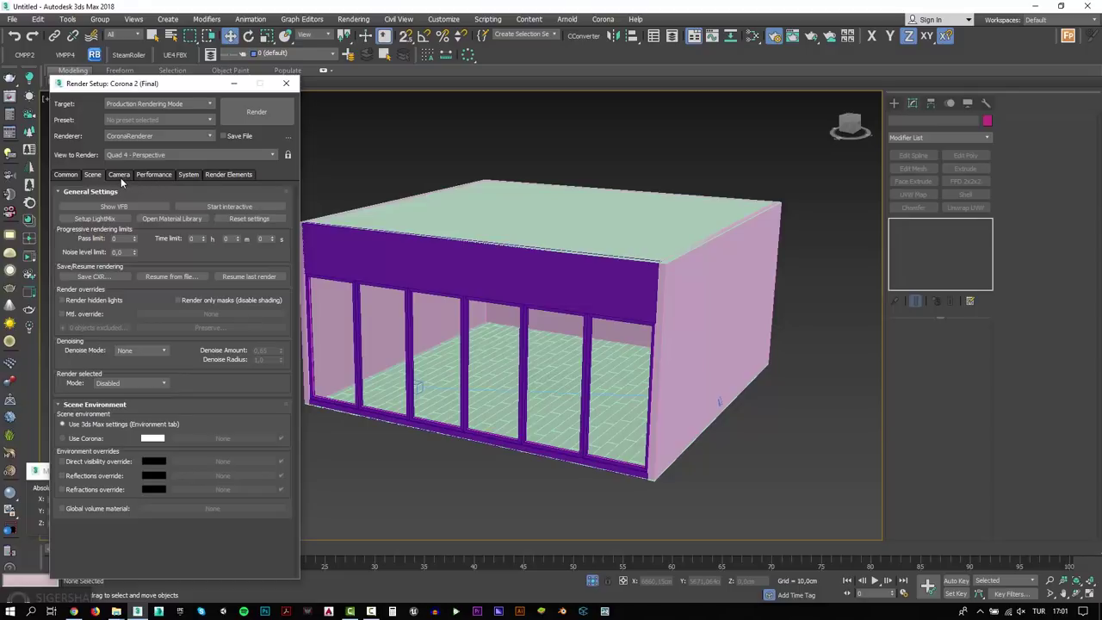
left_click(121, 178)
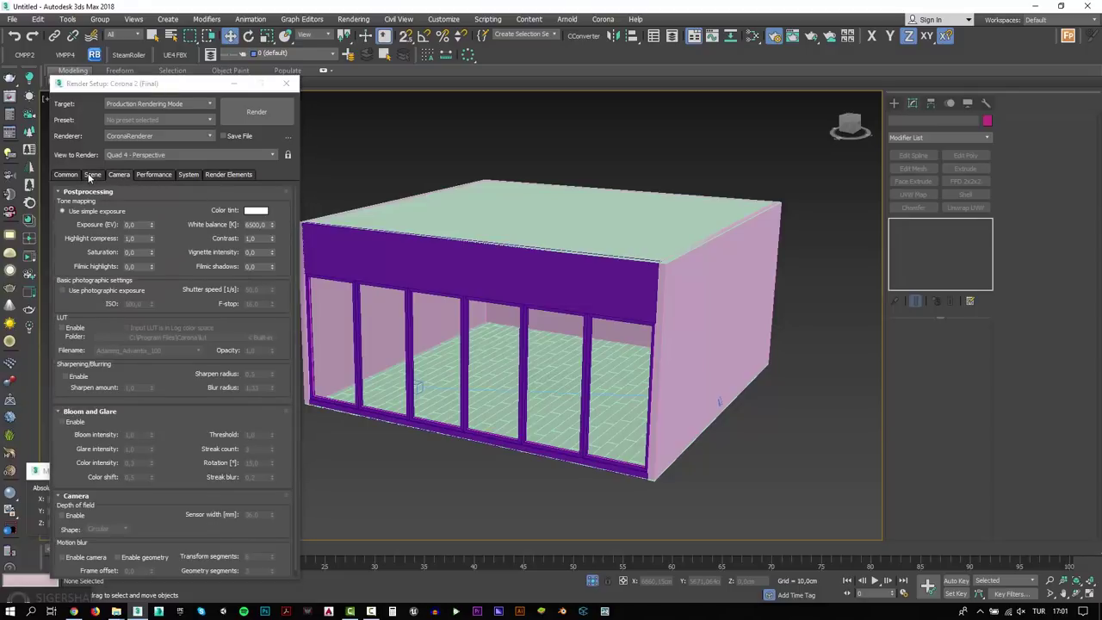
left_click(88, 173)
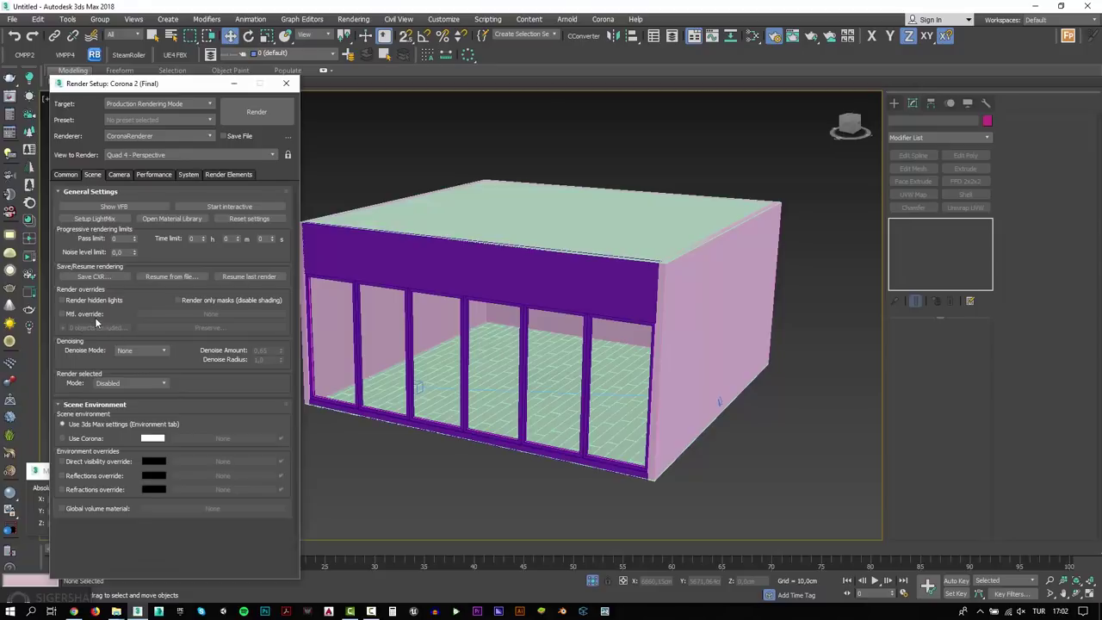
left_click(62, 314)
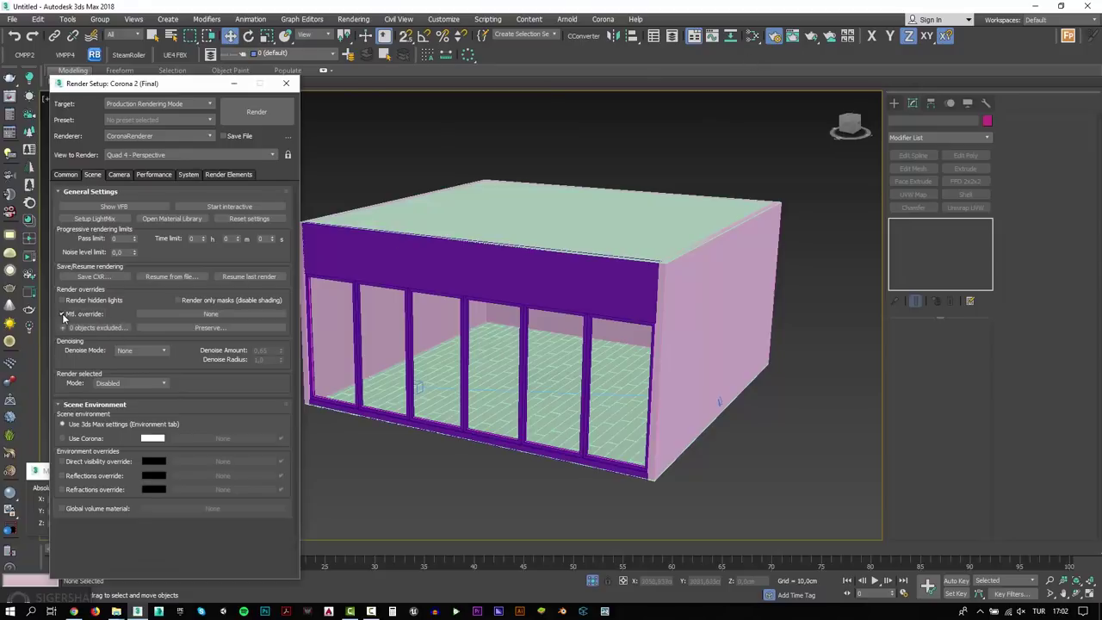
left_click(762, 40)
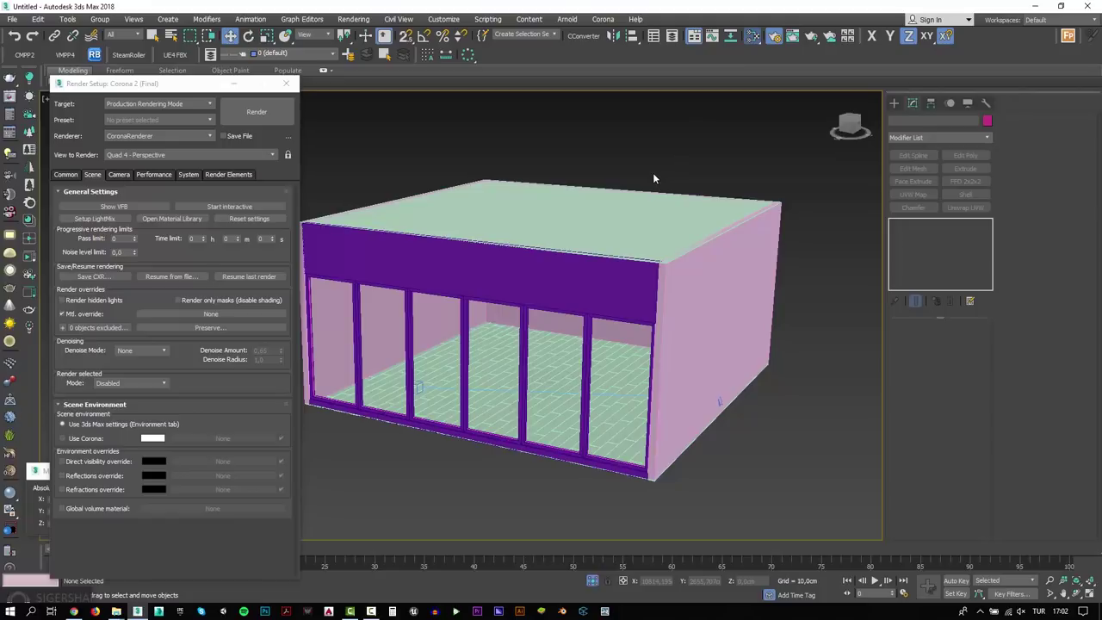
Step: Create a new CoronaMtl and link it as an instance to the material override slot
right_click(751, 246)
mouse_move(785, 249)
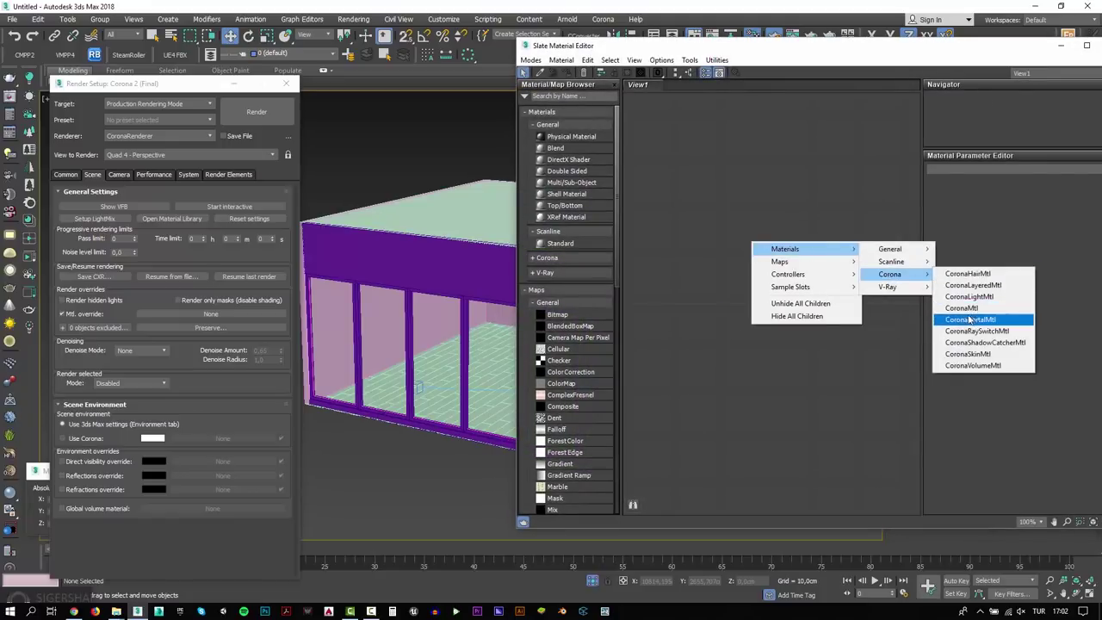
left_click(963, 312)
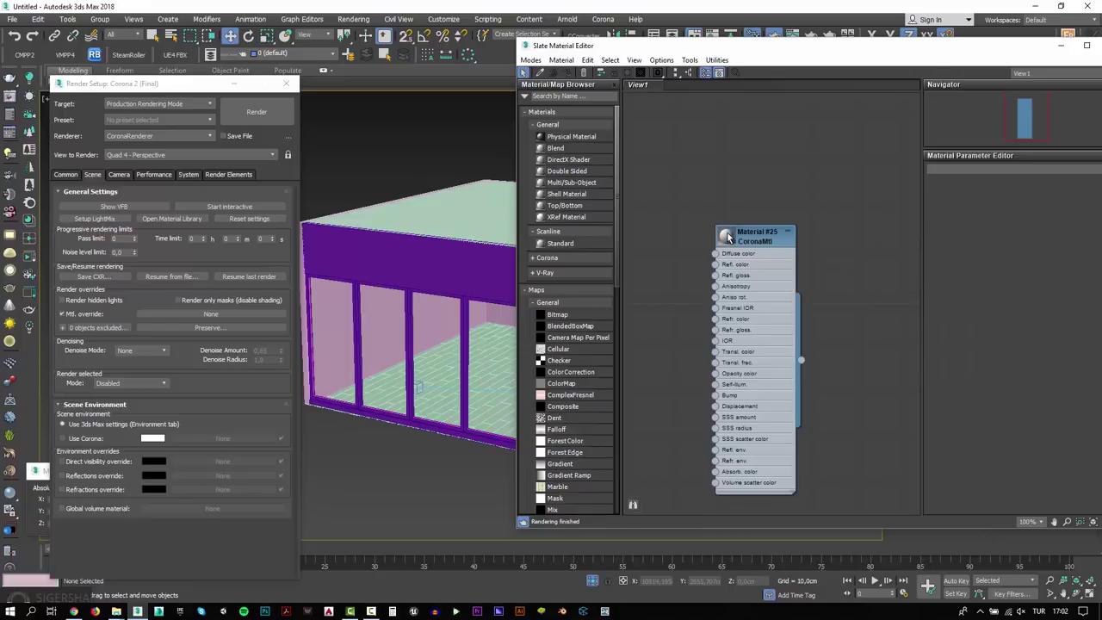
left_click(728, 238)
double_click(754, 280)
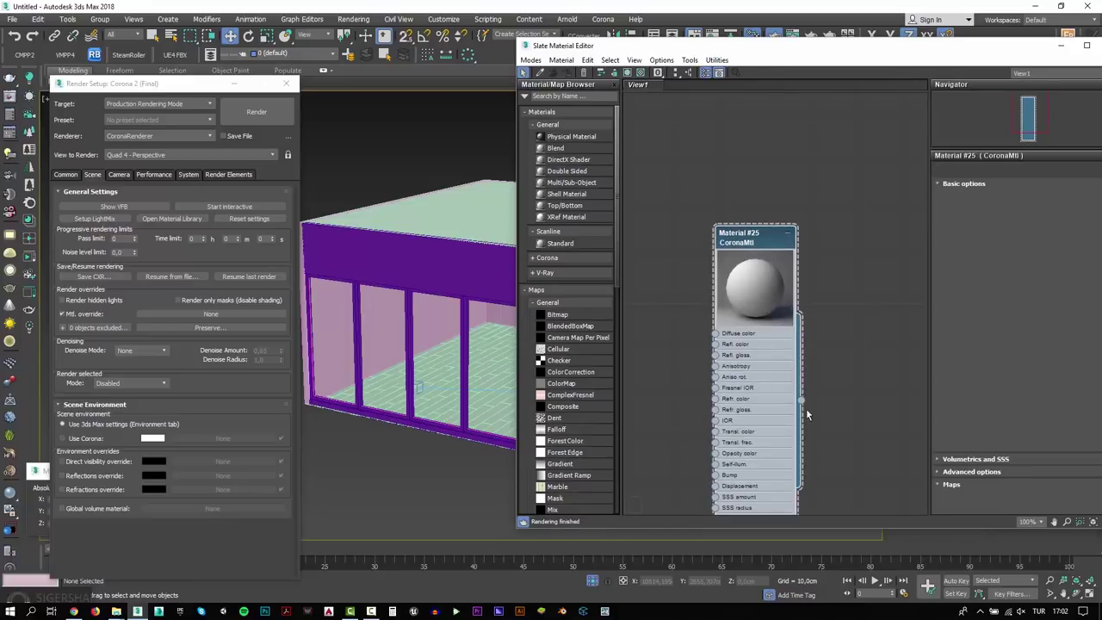
mouse_move(801, 401)
left_mouse_down()
mouse_move(205, 348)
mouse_move(201, 314)
left_mouse_up()
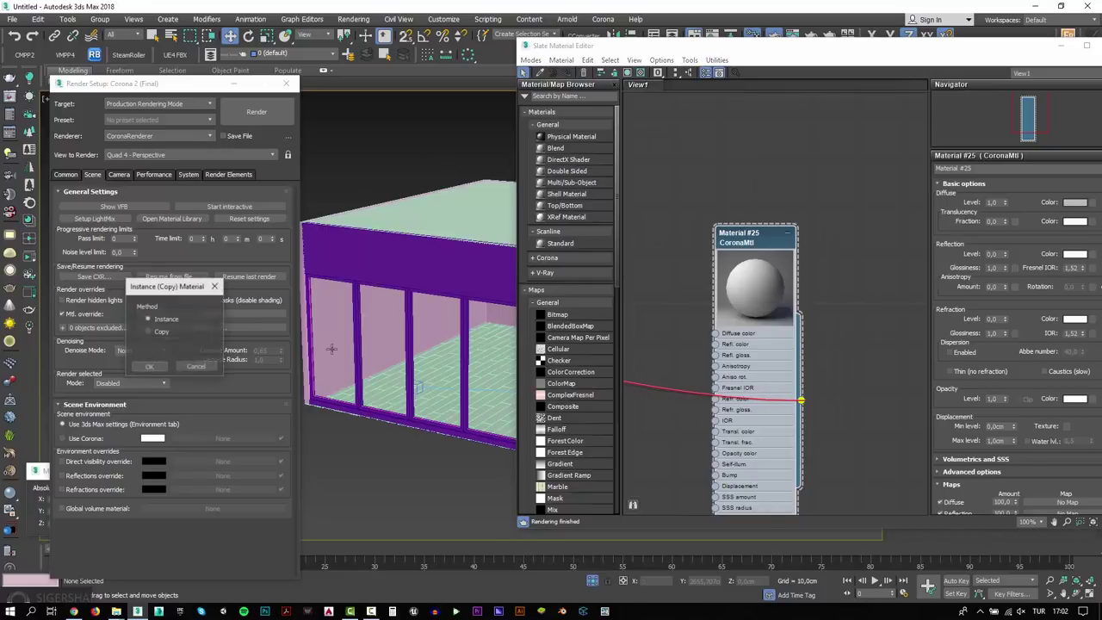
left_click(165, 367)
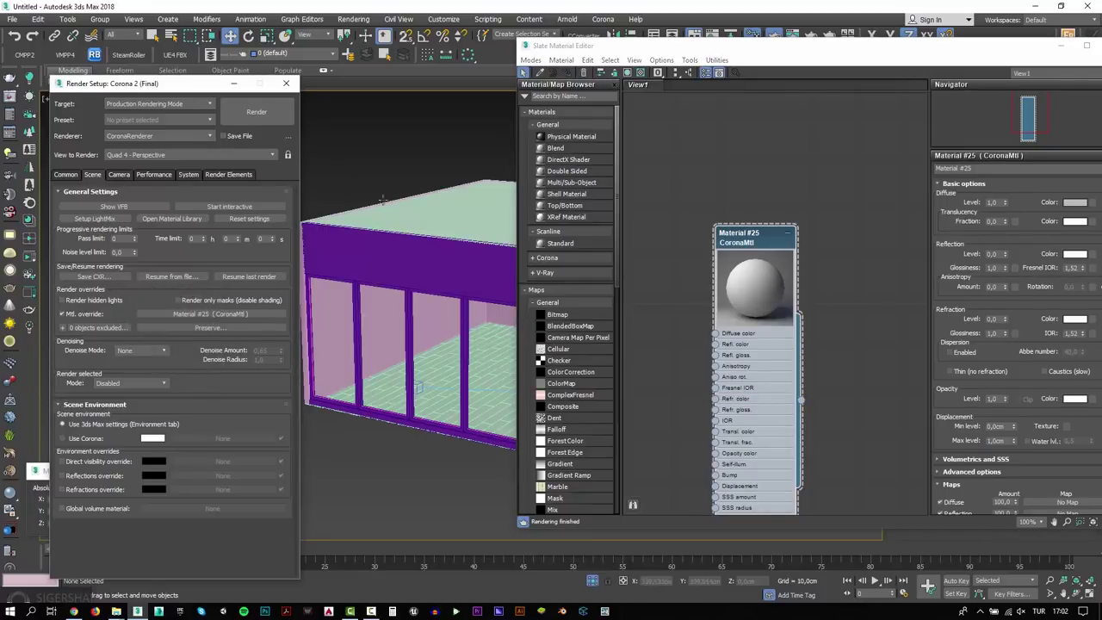
left_click(323, 164)
Step: Set a CoronaSky map as the environment background, then close Environment and Render Setup
key("8")
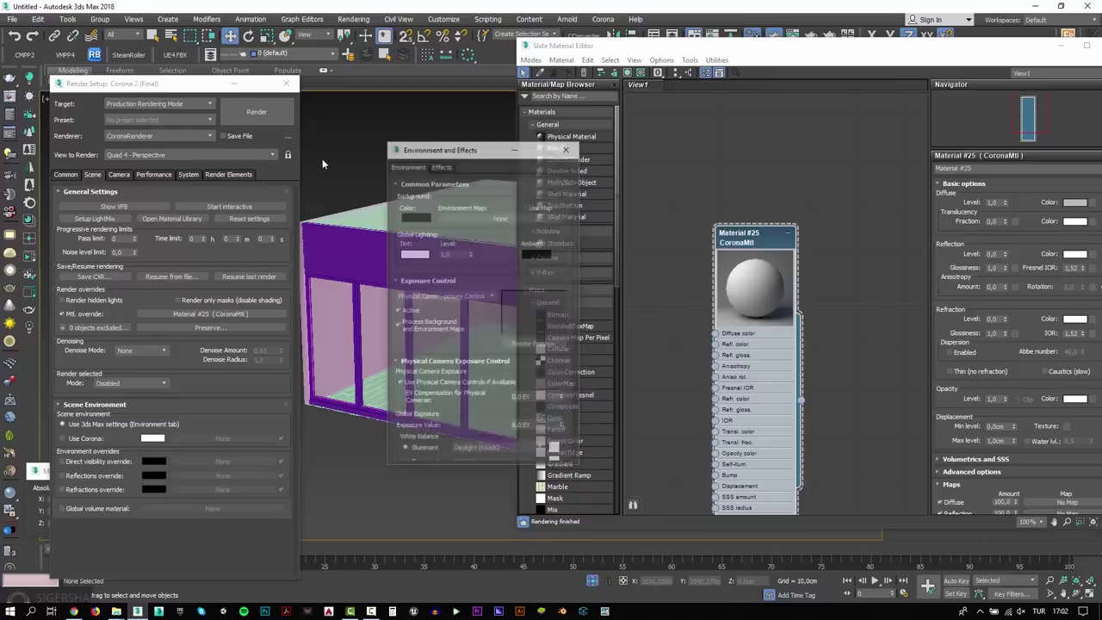
left_click(495, 218)
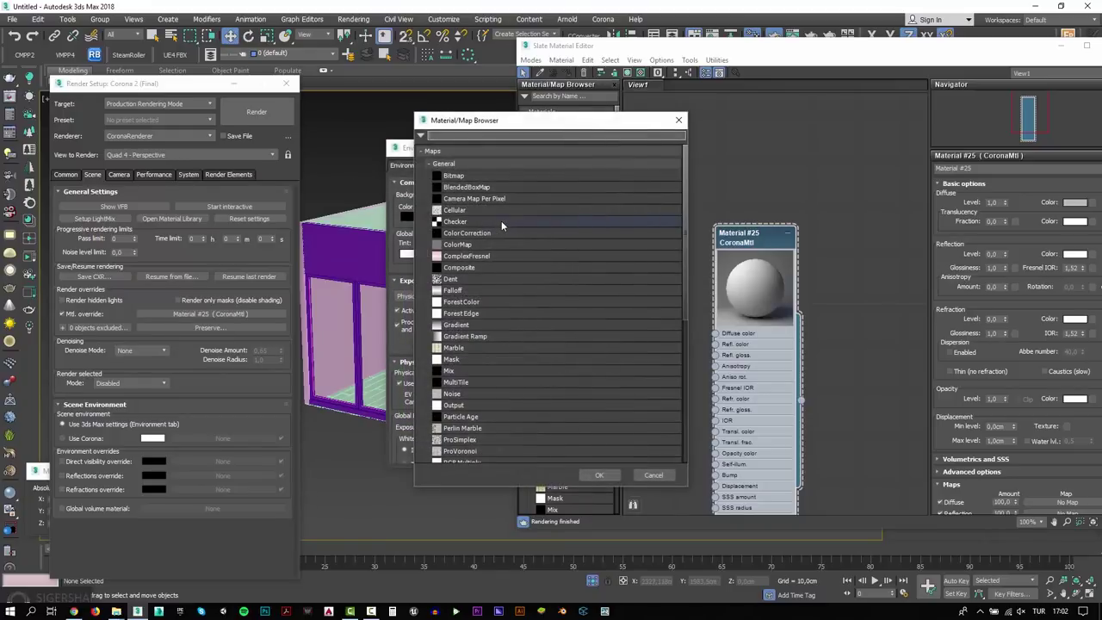
type("coronas")
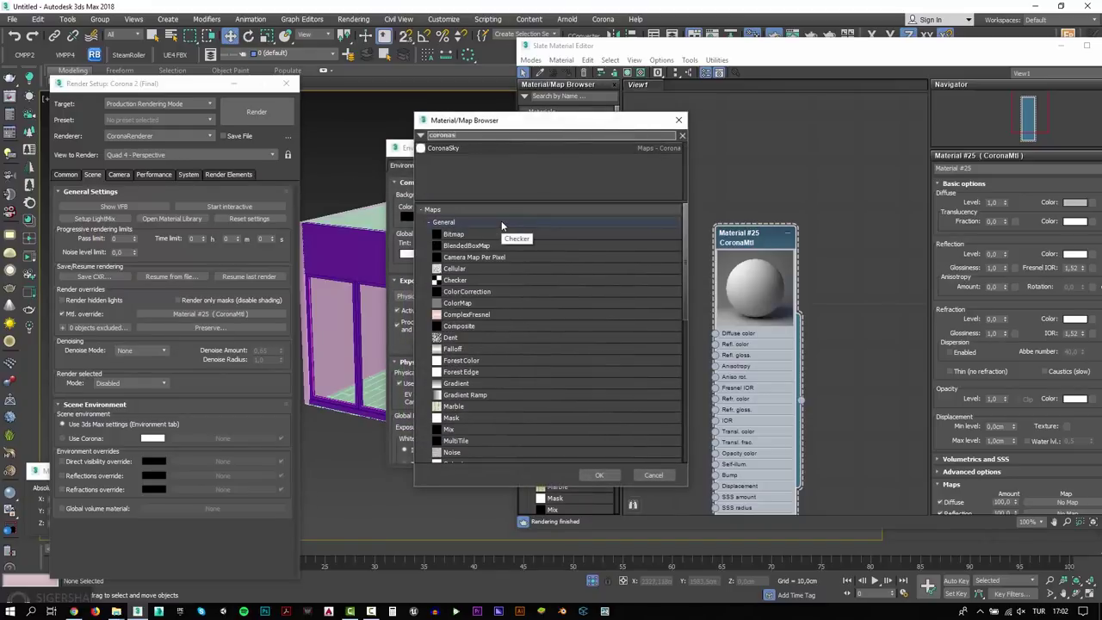
key("Return")
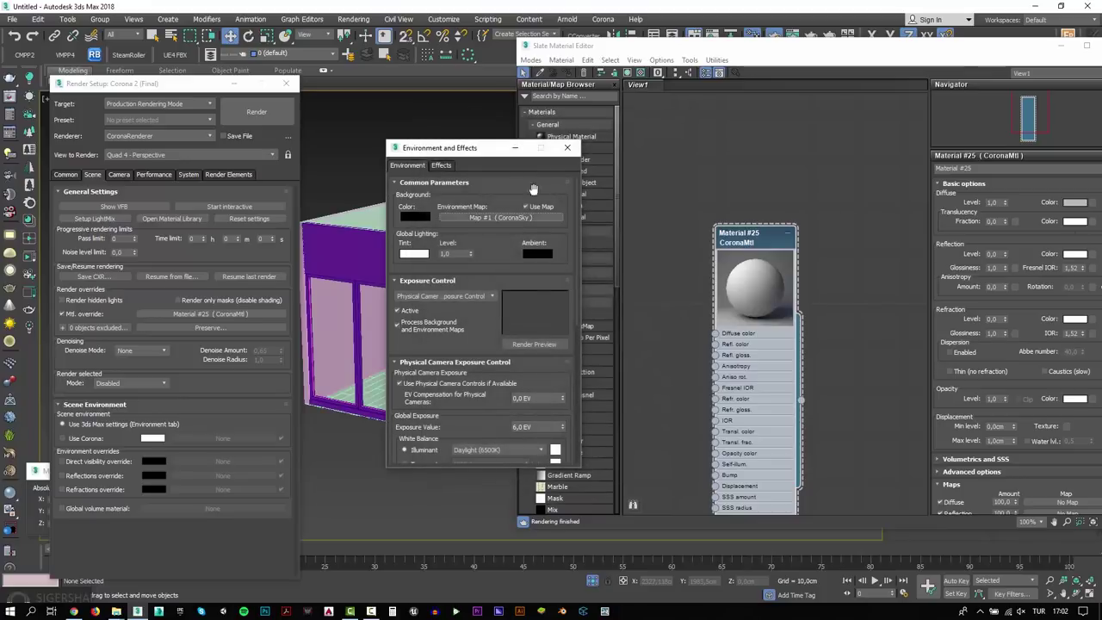
left_click(567, 147)
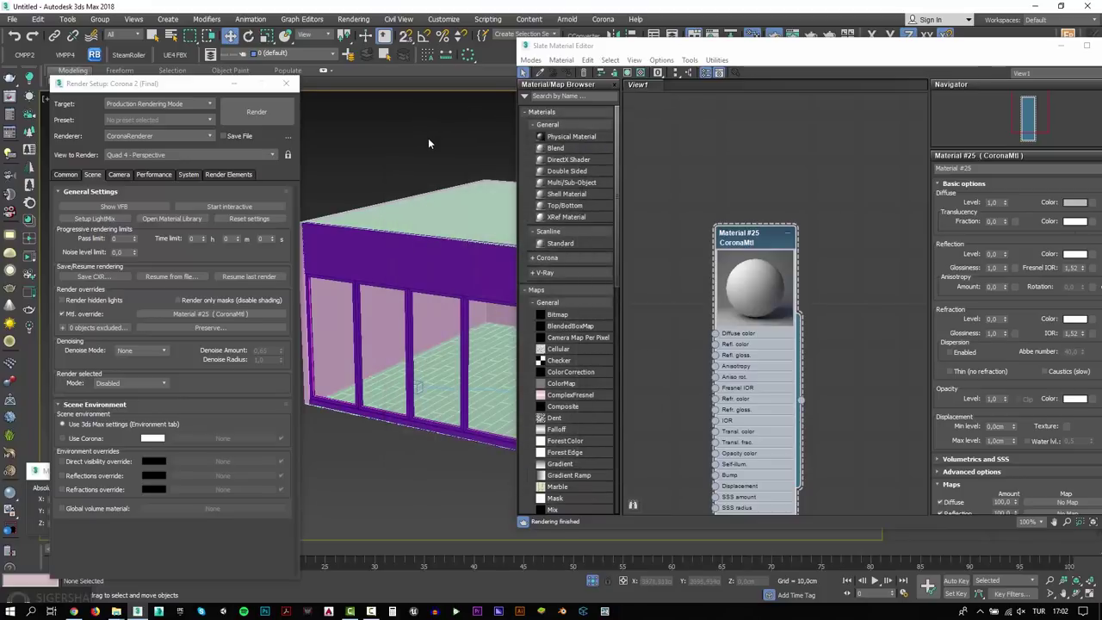
left_click(278, 83)
key("F10")
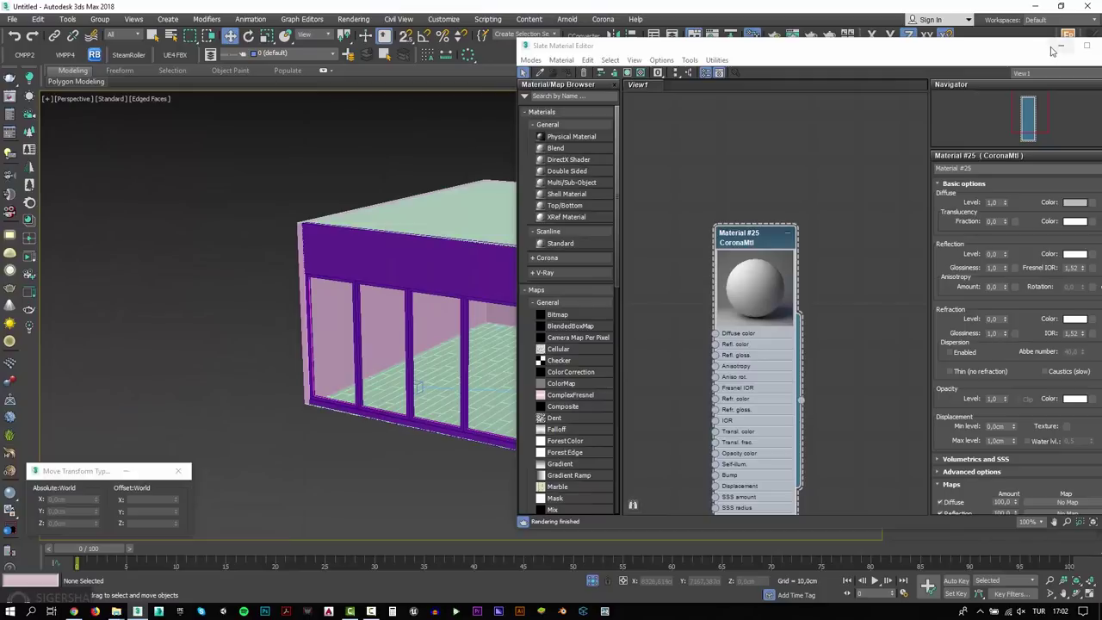
Step: Select Rectangle003 and zoom to the wall's bottom corner in wireframe Front view
left_click(1068, 45)
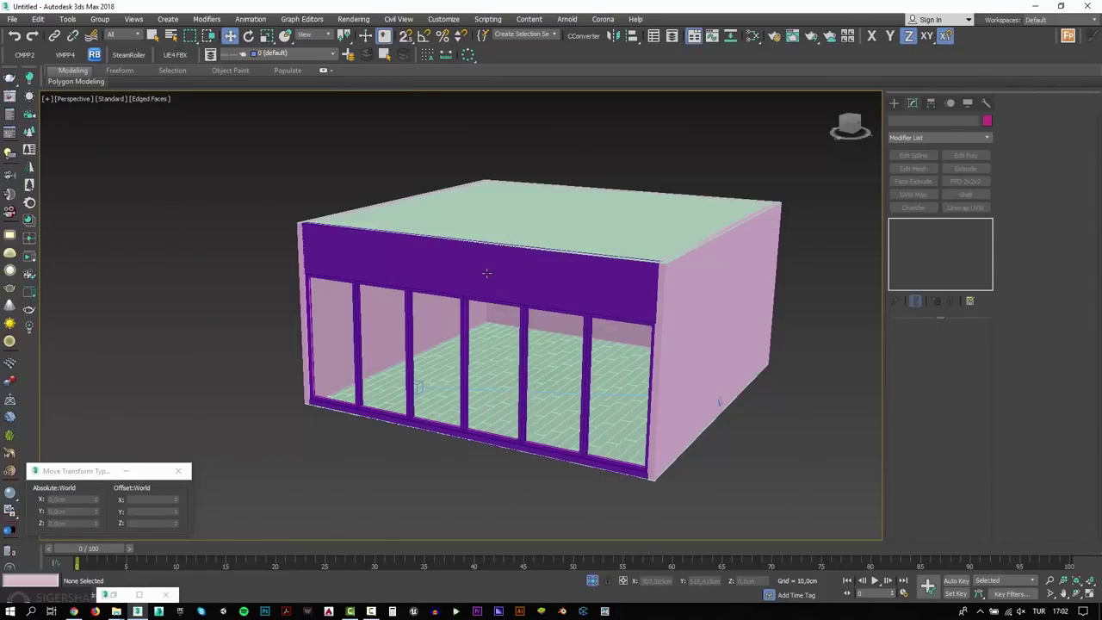
left_click(487, 273)
key("t")
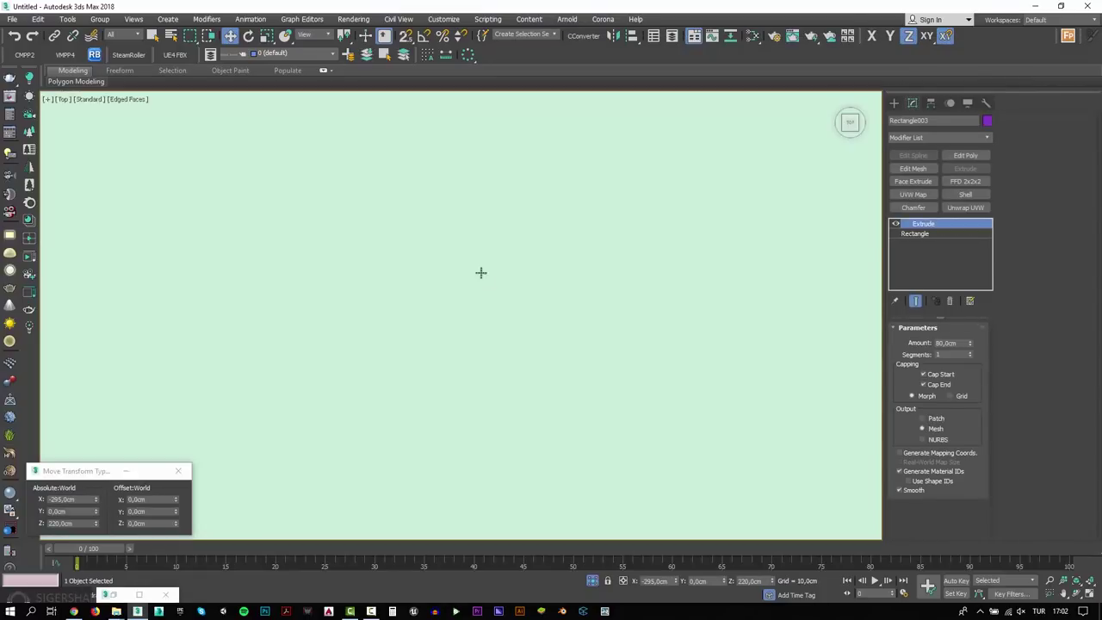
key("F3")
scroll(350, 255, "down", 3)
mouse_move(351, 255)
middle_mouse_down()
mouse_move(517, 425)
mouse_move(542, 377)
middle_mouse_up()
scroll(516, 425, "down", 2)
scroll(468, 319, "up", 2)
key("f")
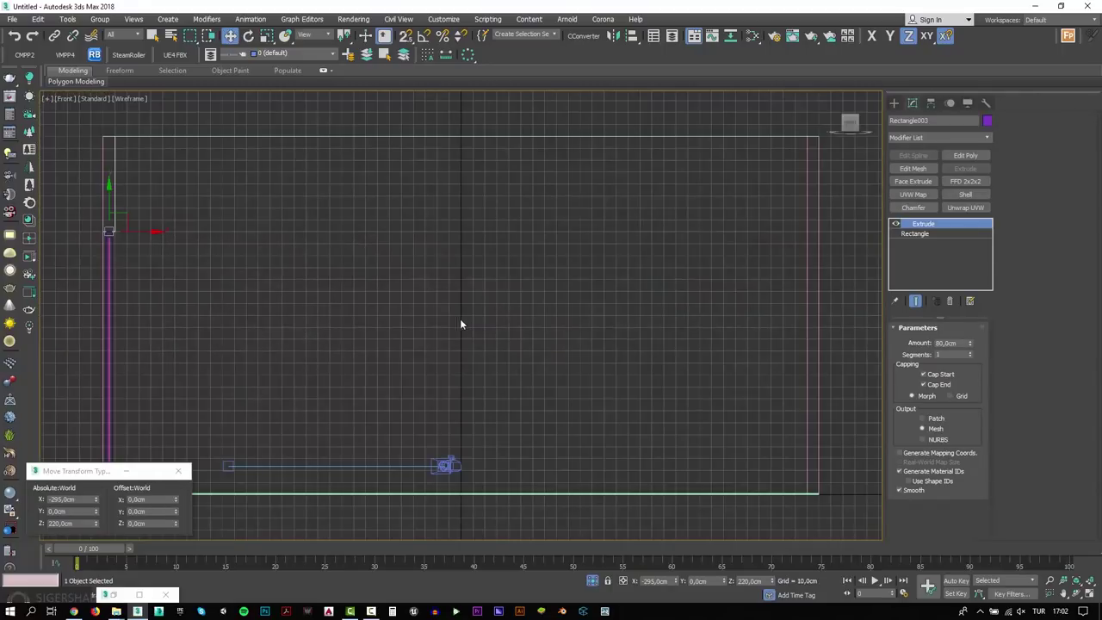
scroll(770, 472, "up", 3)
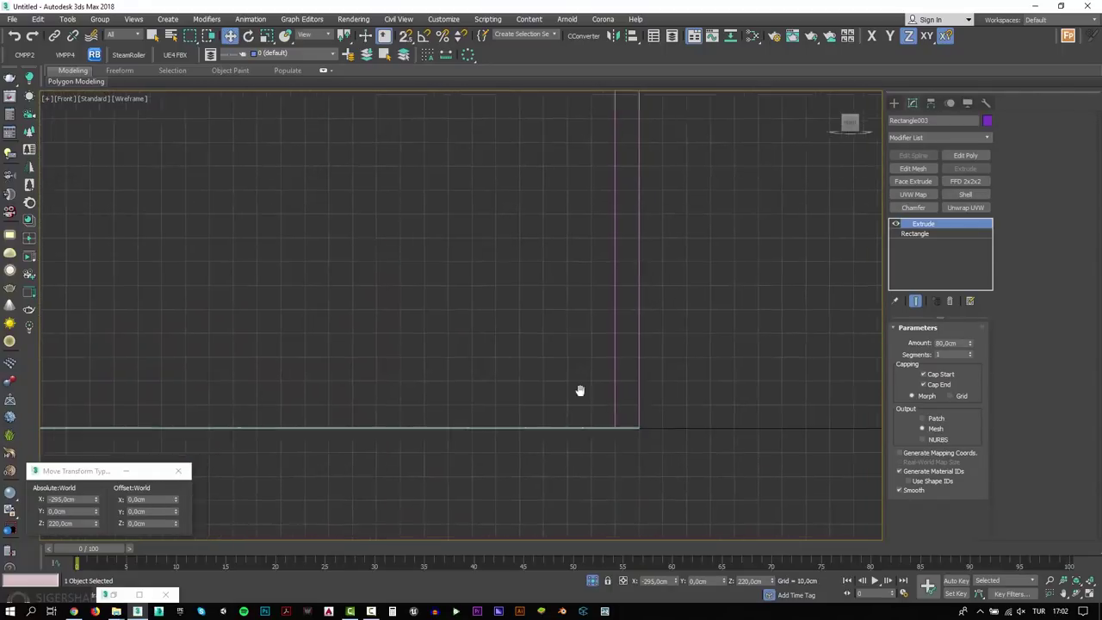
middle_click_drag(581, 388, 502, 358)
left_click(1050, 581)
left_click_drag(587, 403, 591, 312)
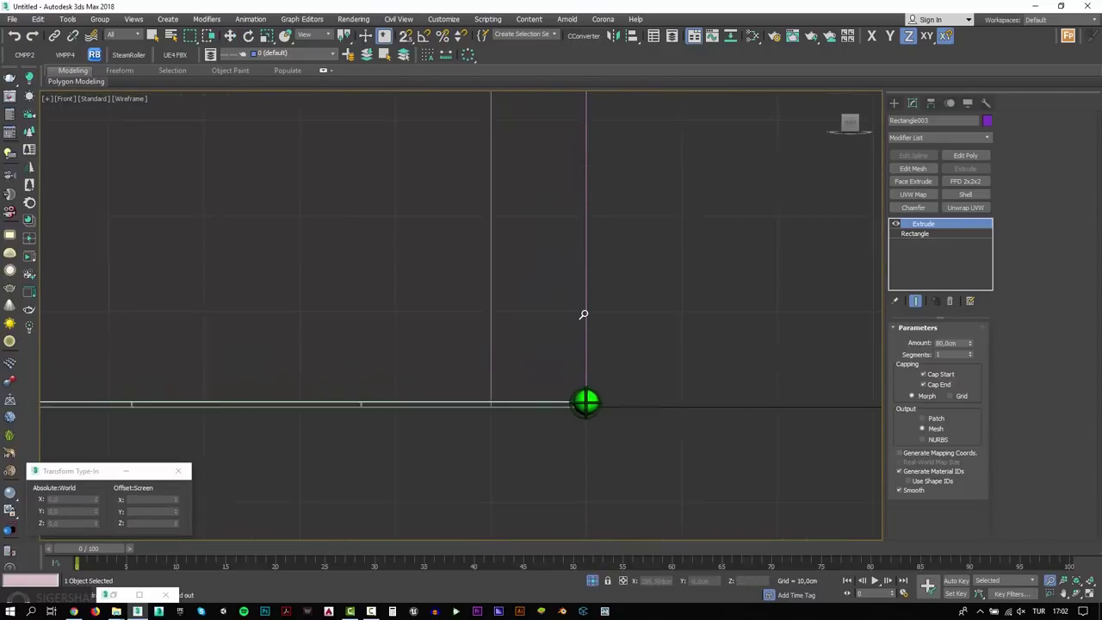
Step: Set the Home Grid spacing to 1cm in Grid and Snap Settings
right_click(405, 36)
left_click(545, 246)
double_click(590, 265)
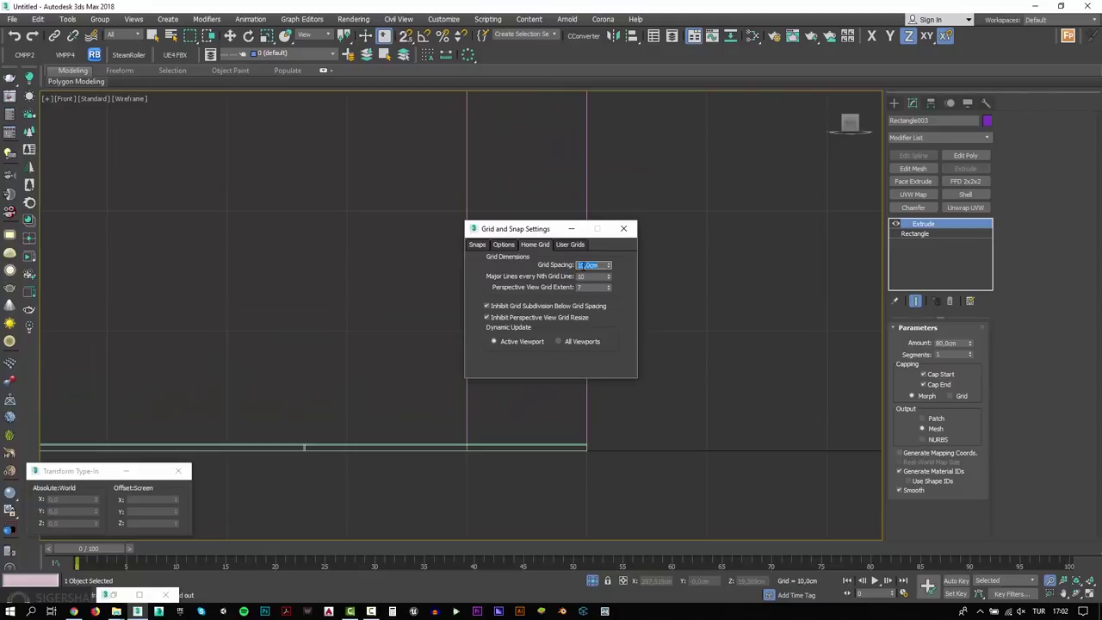
type("1")
key("Return")
Step: Draw an 11cm by 1cm upright rectangle at the wall's bottom corner using grid-point snapping
left_click(623, 228)
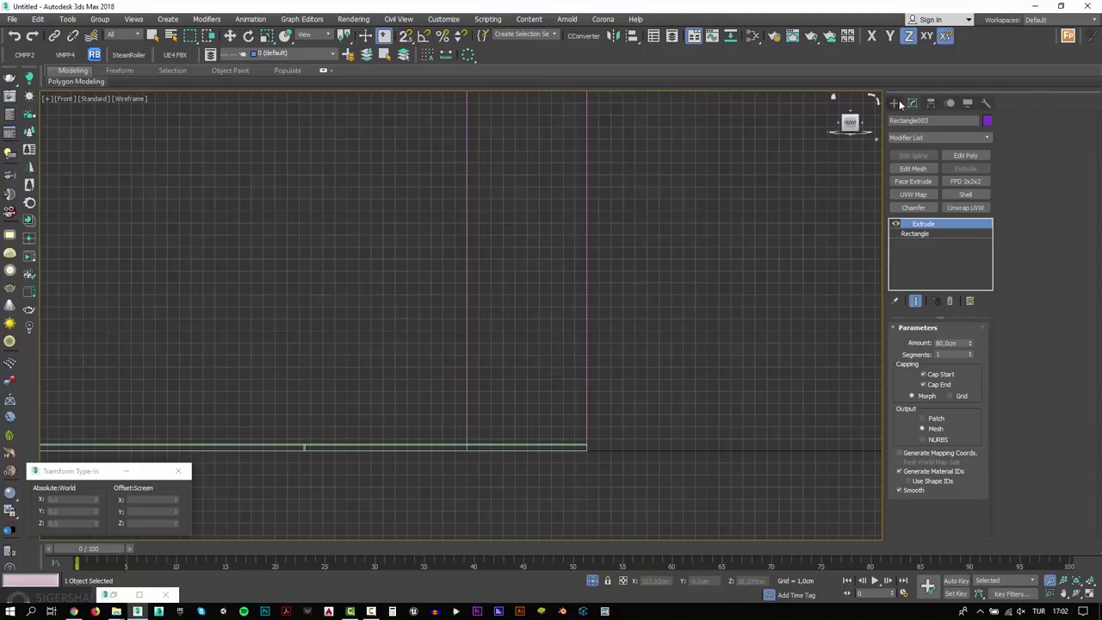
left_click(894, 102)
left_click(908, 121)
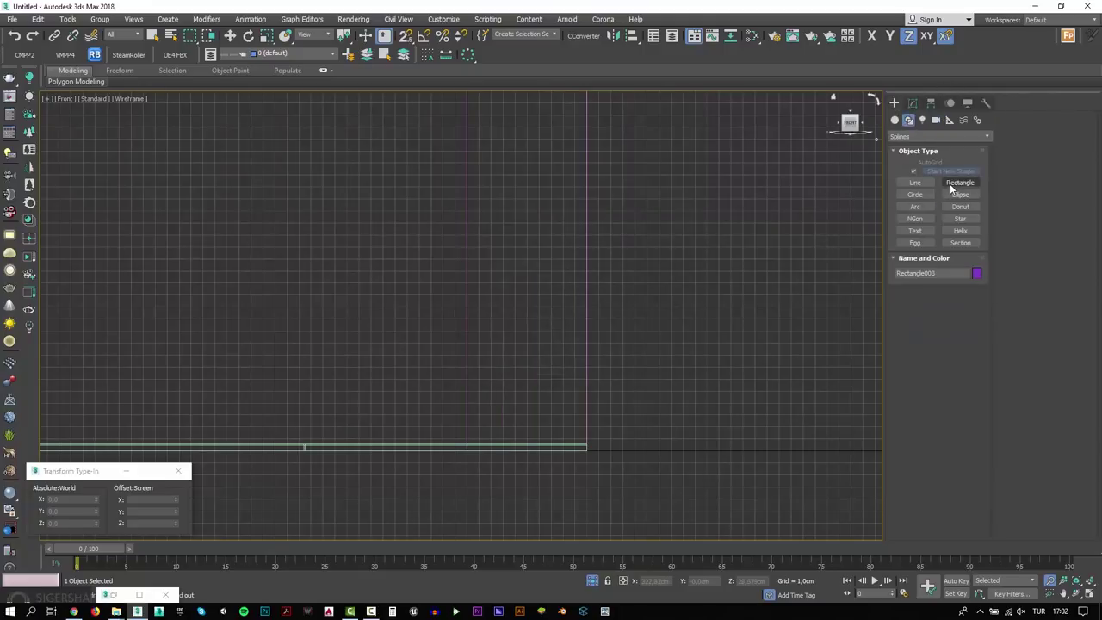
left_click(950, 183)
middle_click_drag(588, 462, 599, 477)
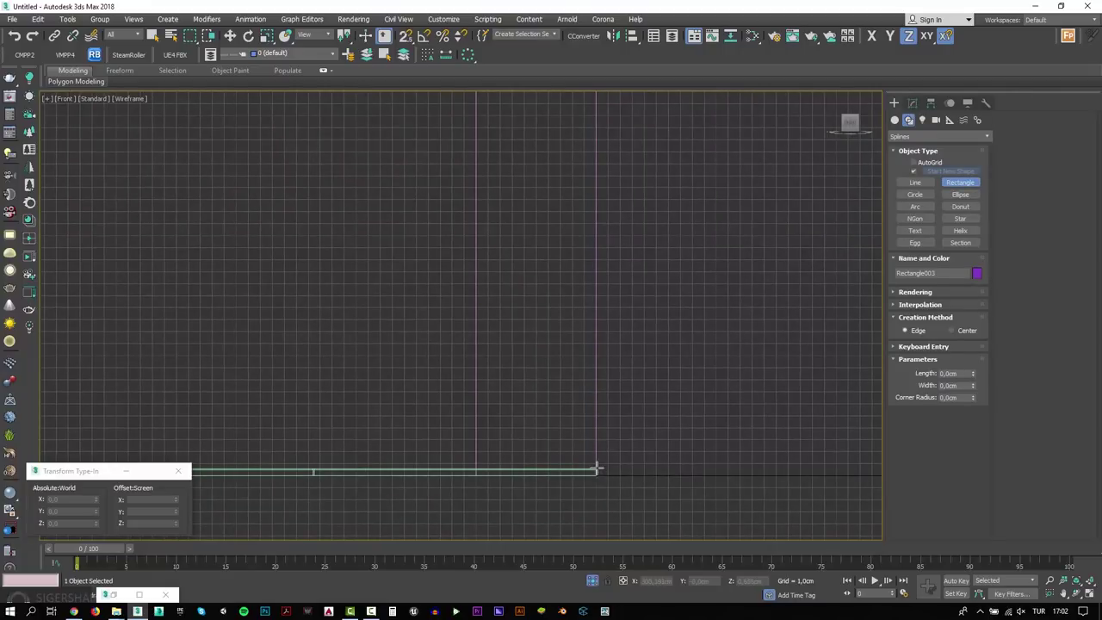
right_click(405, 35)
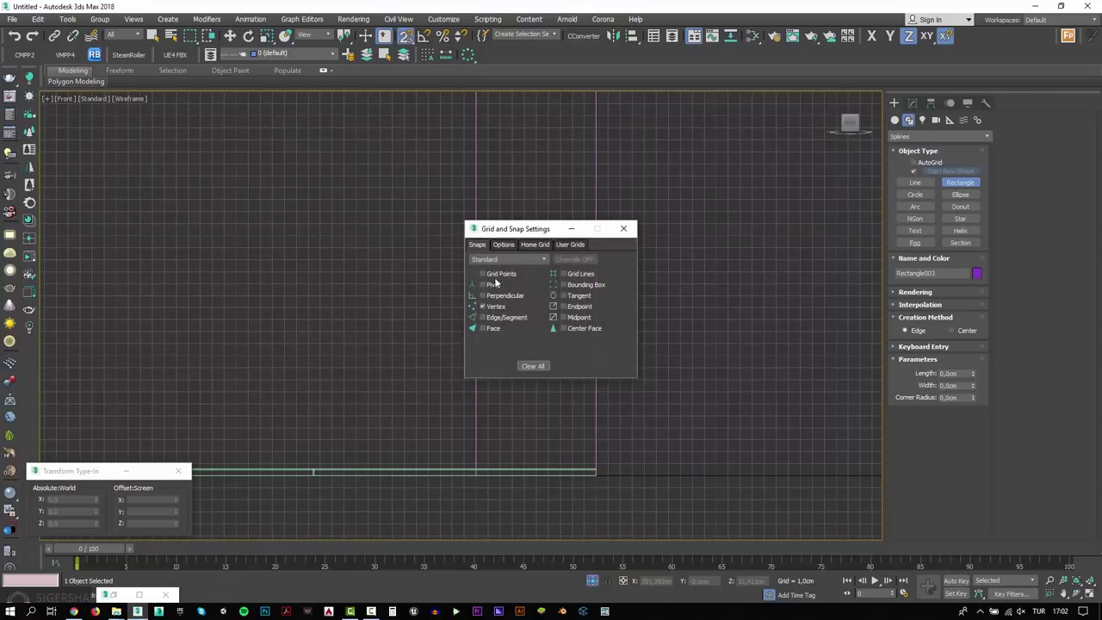
left_click(498, 274)
left_click(625, 229)
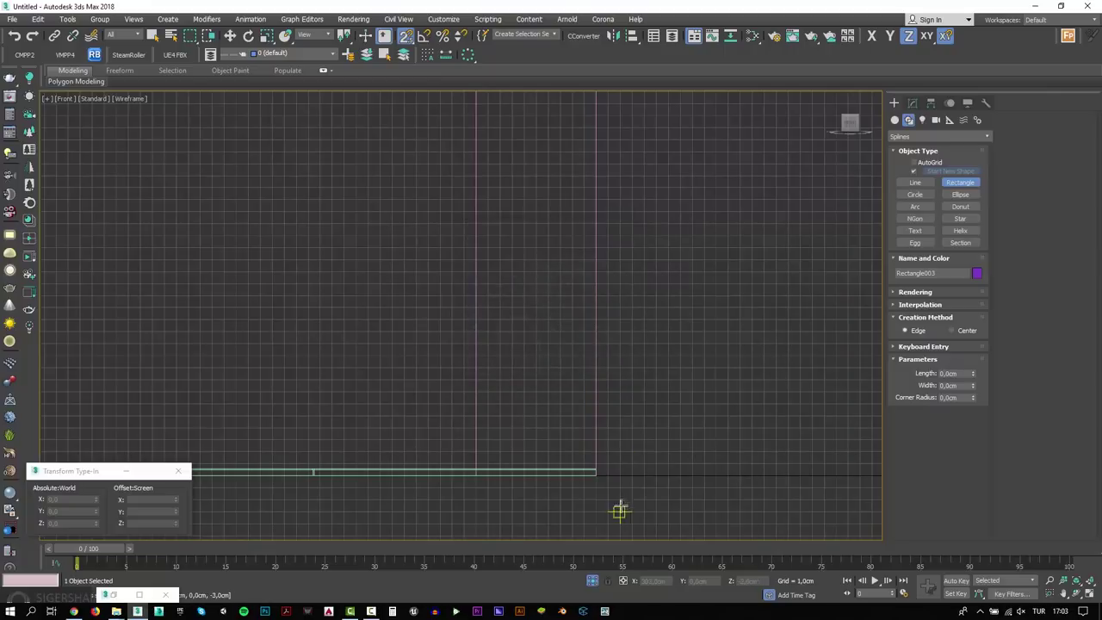
mouse_move(595, 465)
left_mouse_down()
mouse_move(584, 320)
mouse_move(586, 332)
left_mouse_up()
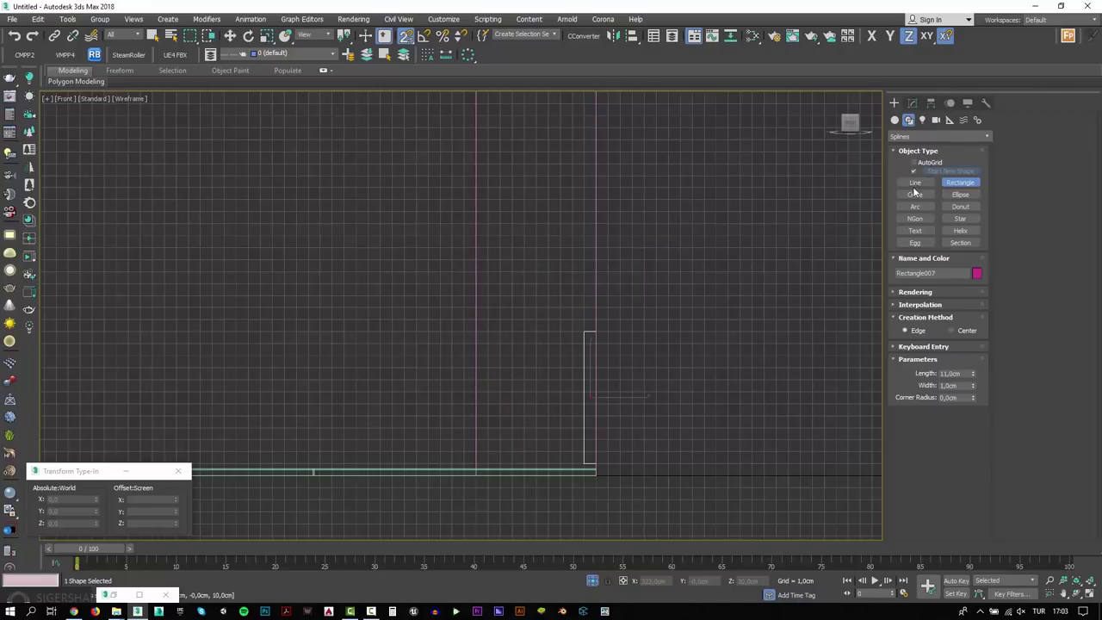
left_click(913, 185)
left_click(913, 103)
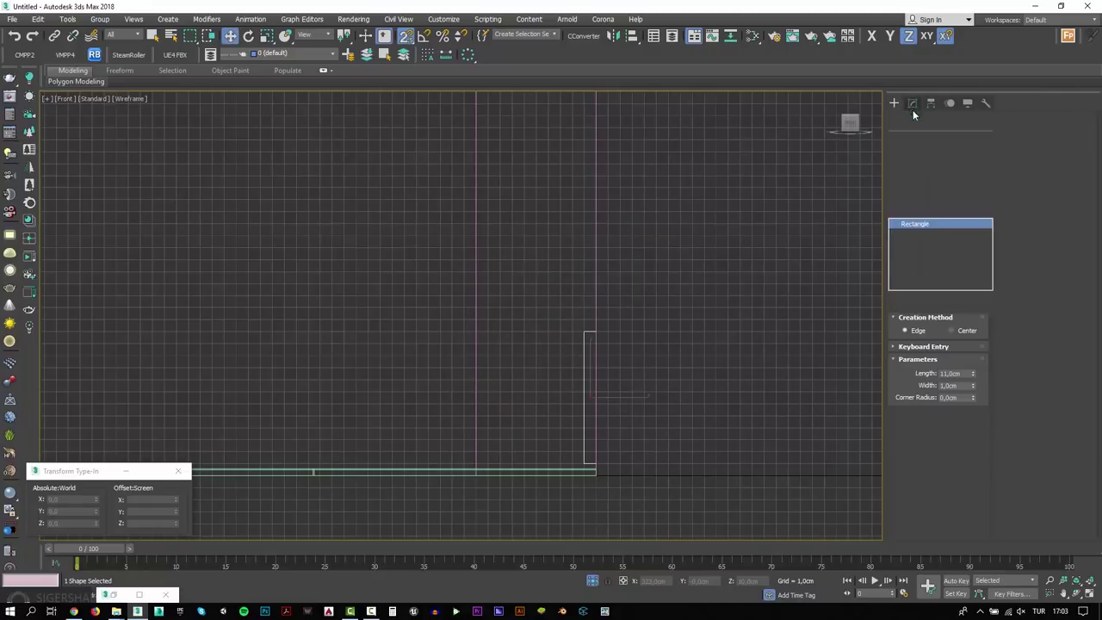
Step: Add an Edit Spline modifier and refine three vertices along the rectangle's left edge
left_click(913, 155)
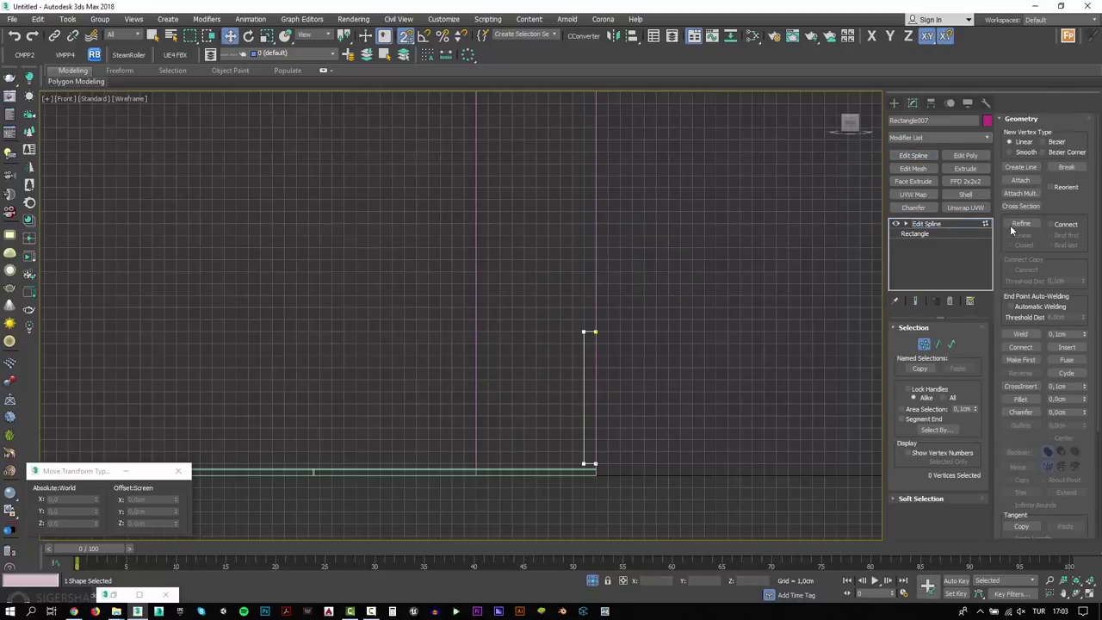
left_click(1022, 223)
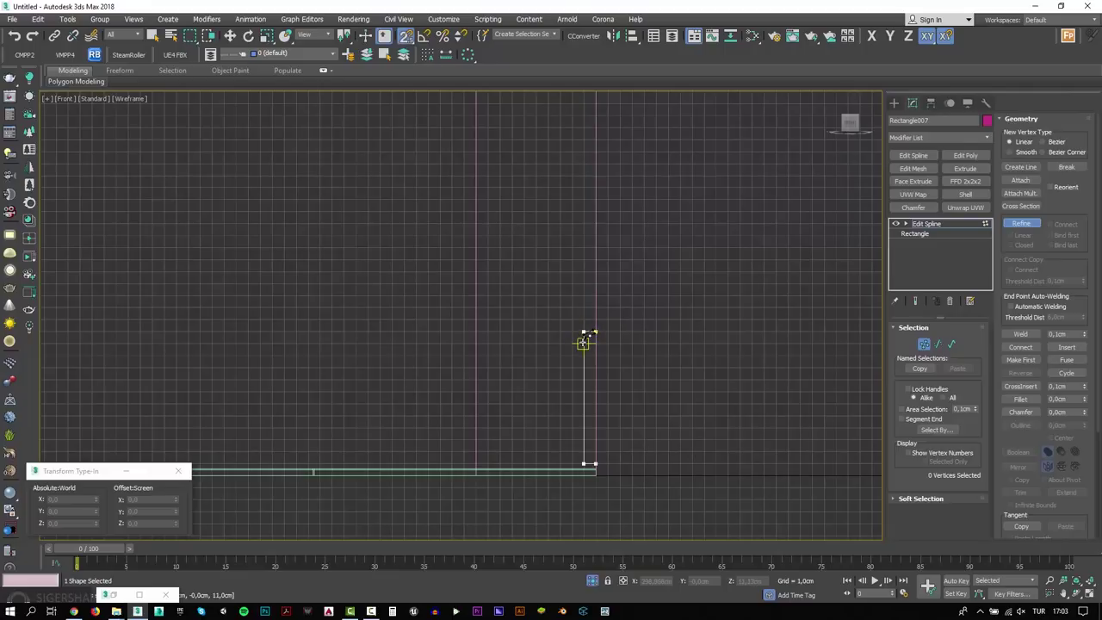
left_click(584, 343)
left_click(583, 355)
left_click(584, 367)
Step: Zoom in on the profile and convert all its vertices to Corner
scroll(585, 444, "down", 2)
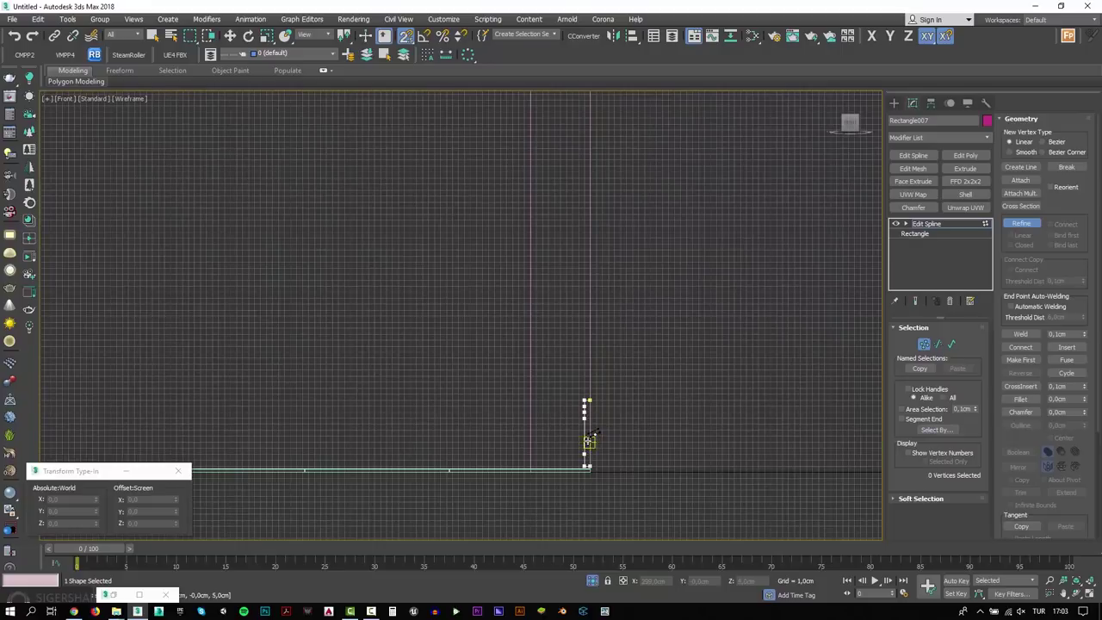
key("alt+z")
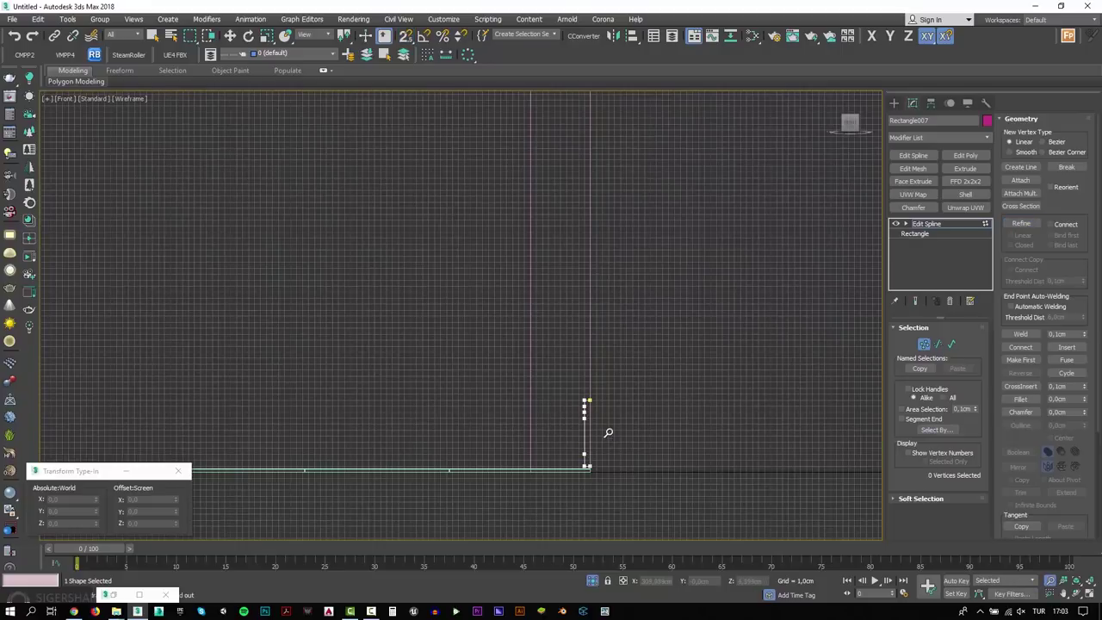
left_click_drag(608, 432, 591, 332)
middle_click_drag(590, 333, 630, 251)
key("w")
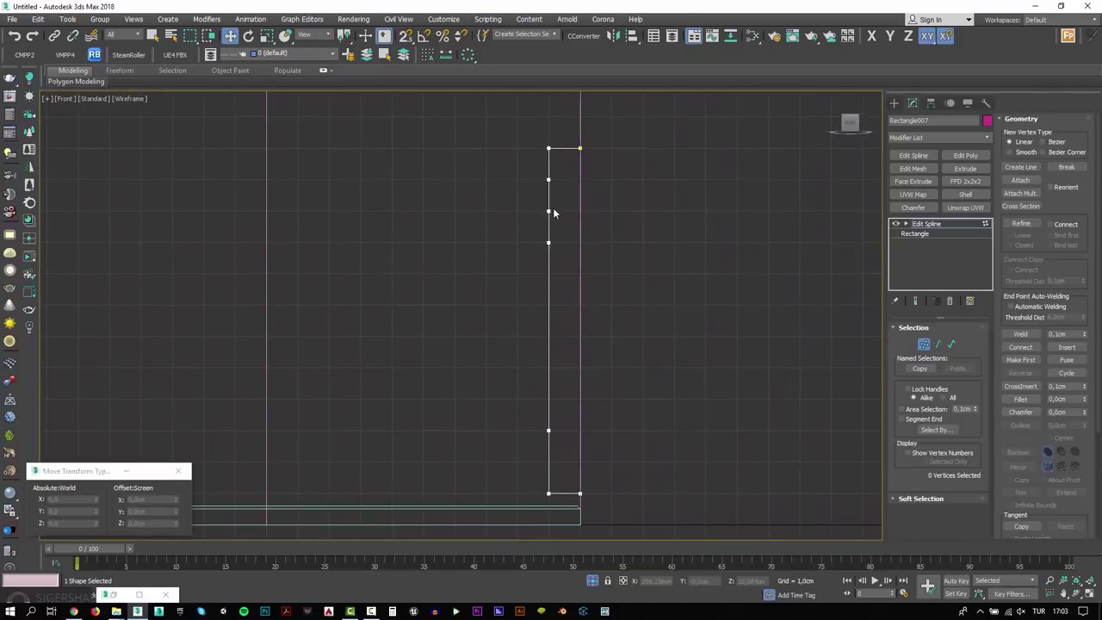
key("1")
key("1")
key("ctrl+a")
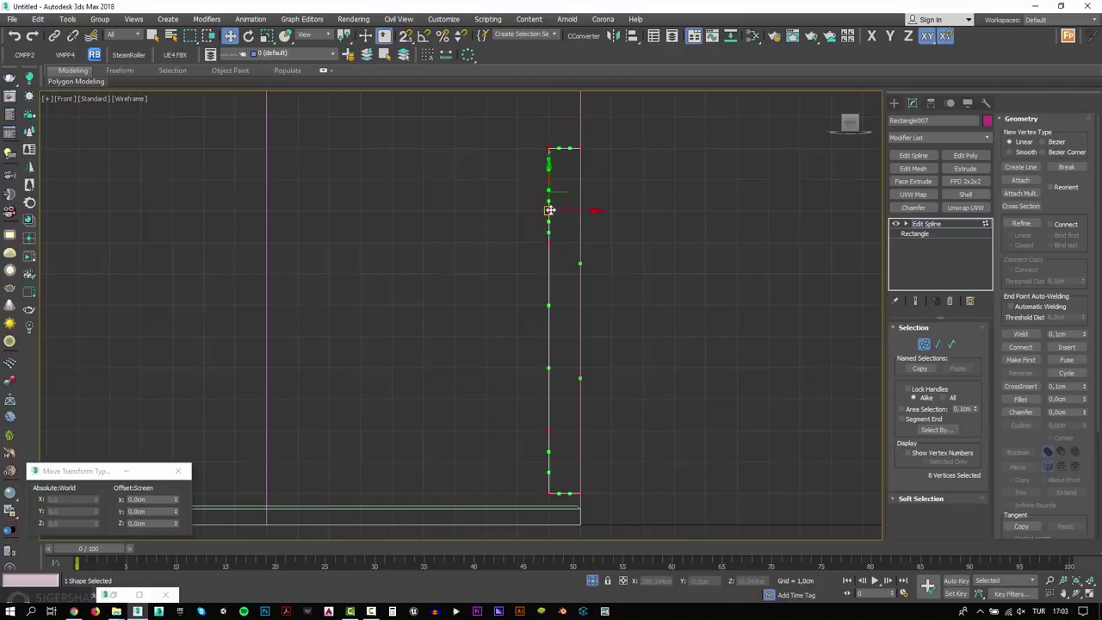
right_click(550, 210)
left_click(517, 140)
left_click(570, 187)
left_click_drag(540, 223, 540, 218)
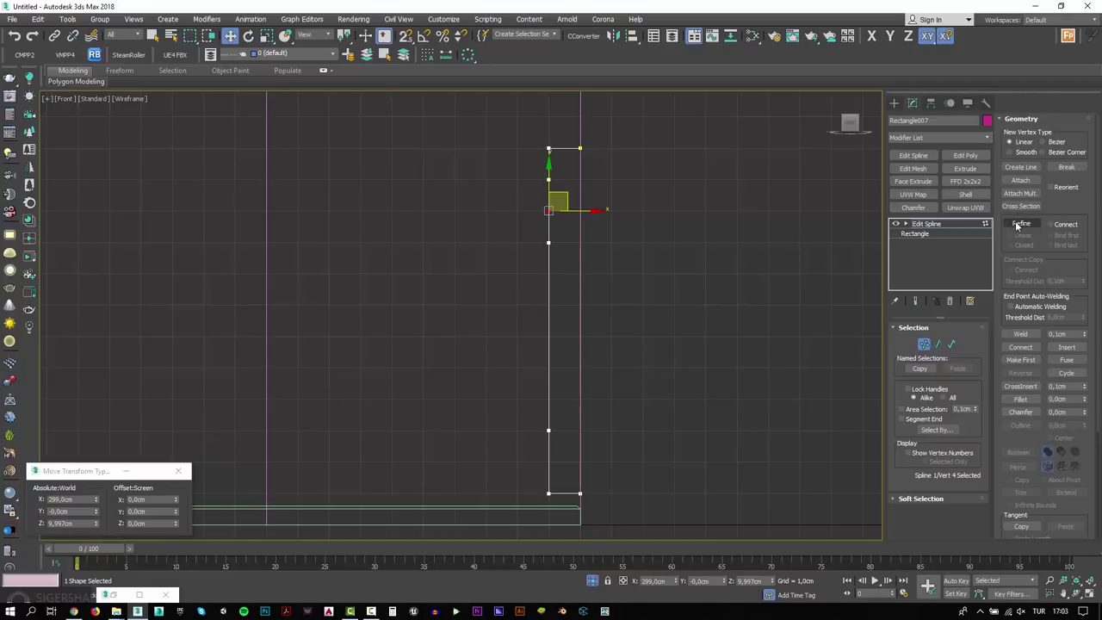
Step: Refine one more vertex lower on the inner edge, near 3cm, with snapping on
left_click(1022, 223)
key("s")
left_click(549, 398)
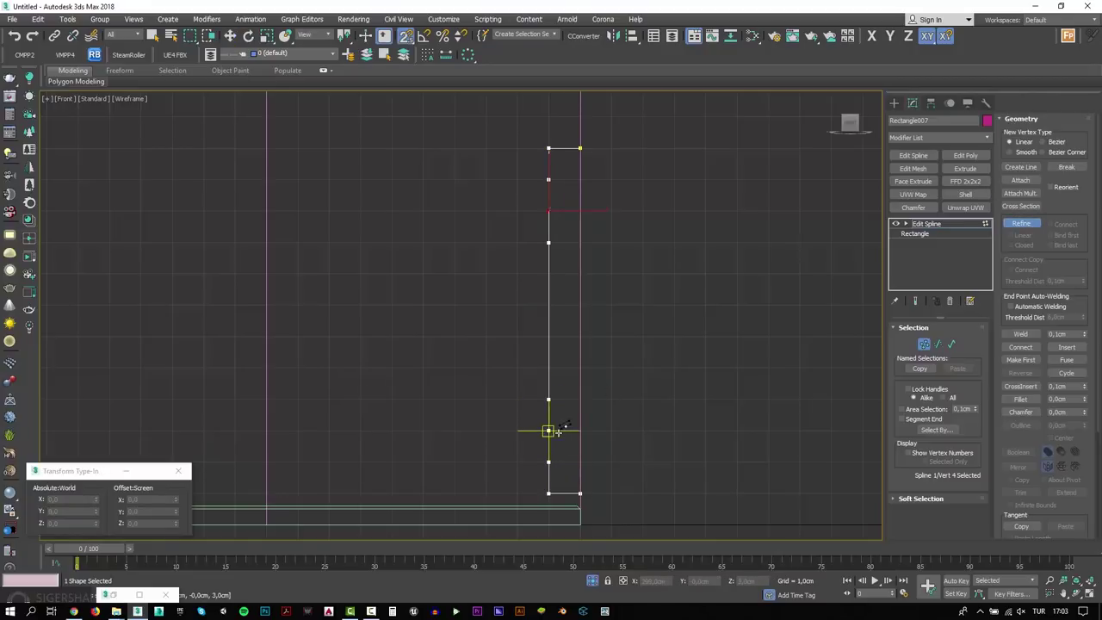
right_click(551, 430)
key("ctrl+a")
left_click(551, 430)
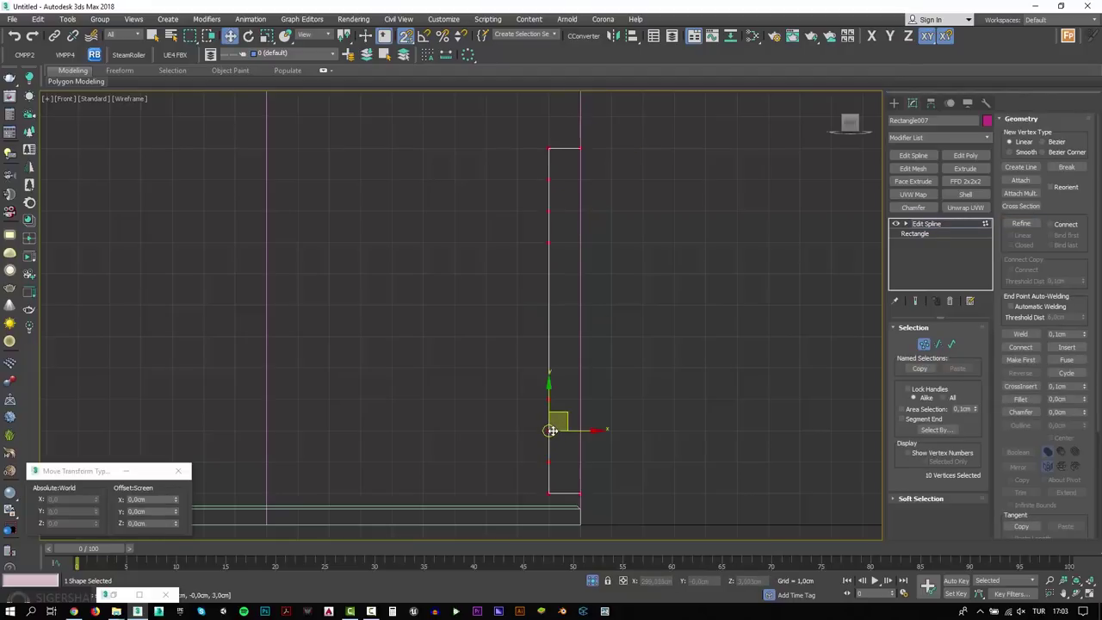
Step: Push the lower and upper inner vertices outward by a horizontal offset
key("1")
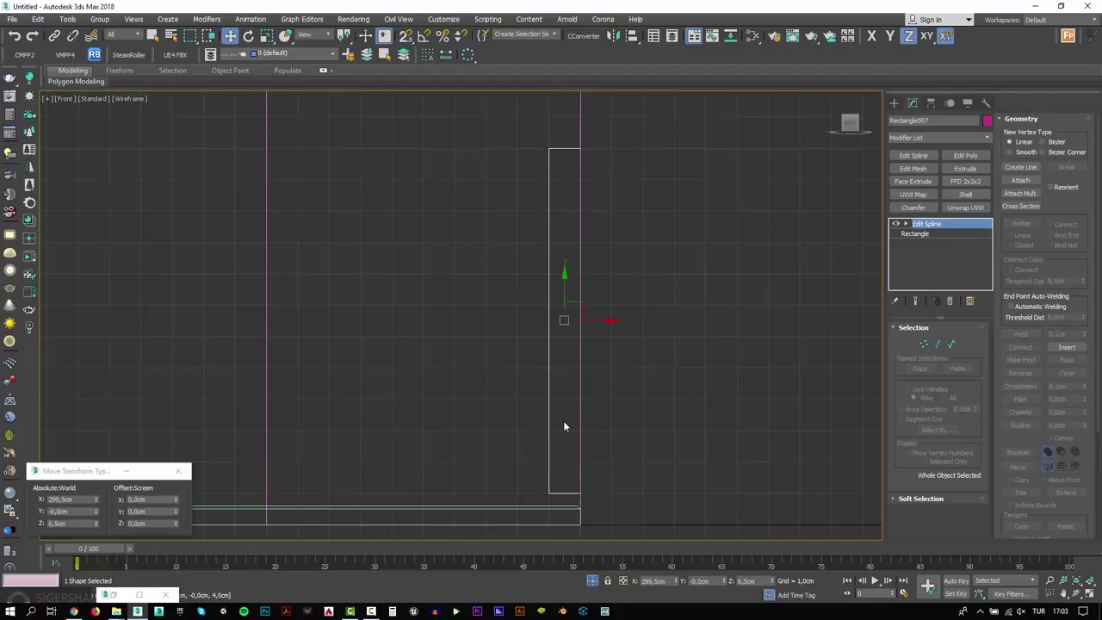
key("1")
left_click_drag(564, 421, 532, 452)
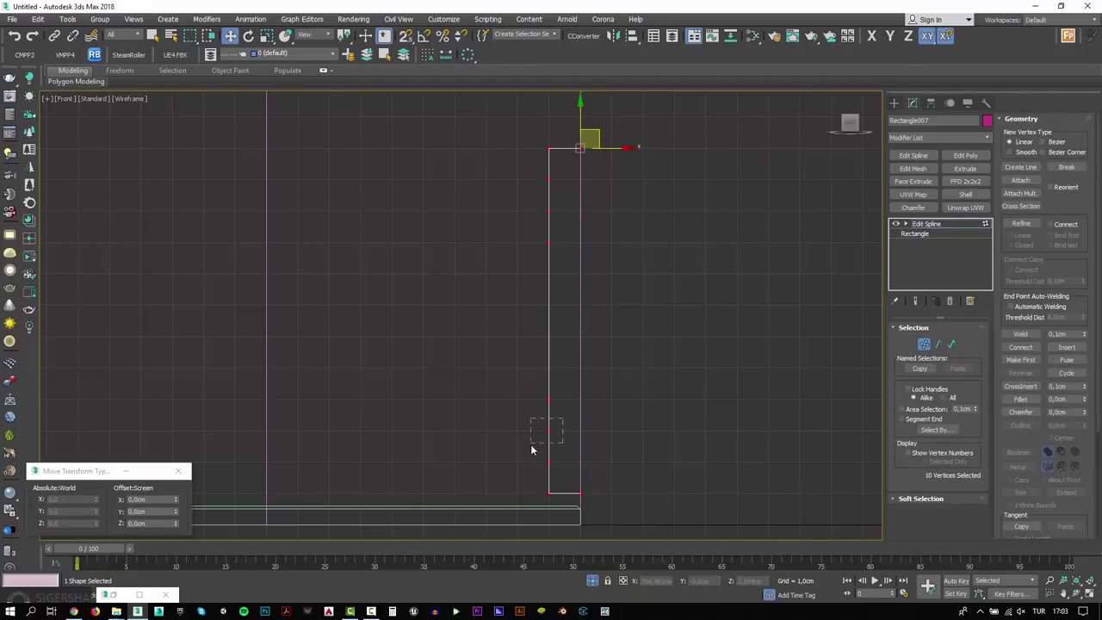
left_click(549, 210)
left_click(157, 499)
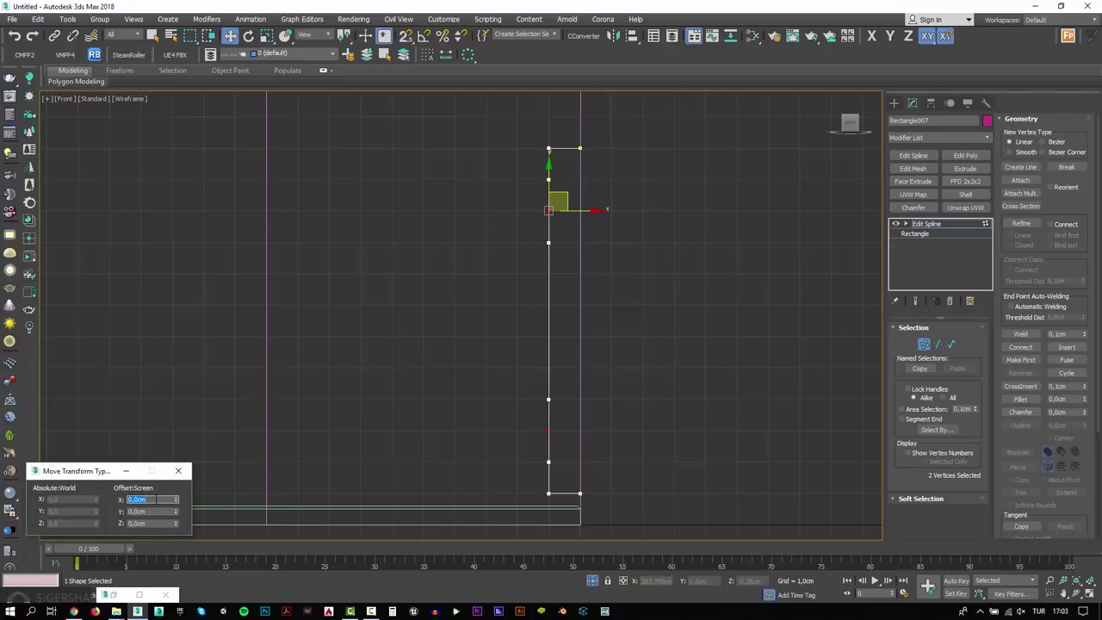
key("Return")
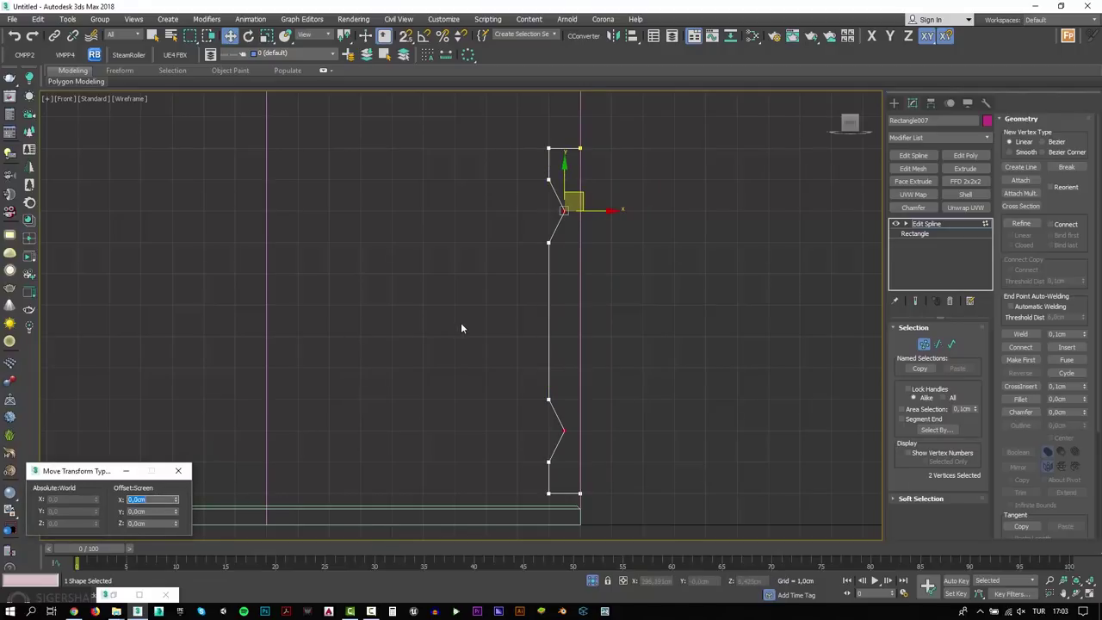
Step: Select the profile's inner vertices, excluding the bottom-right and an upper vertex
scroll(482, 321, "down", 2)
scroll(521, 304, "down", 1)
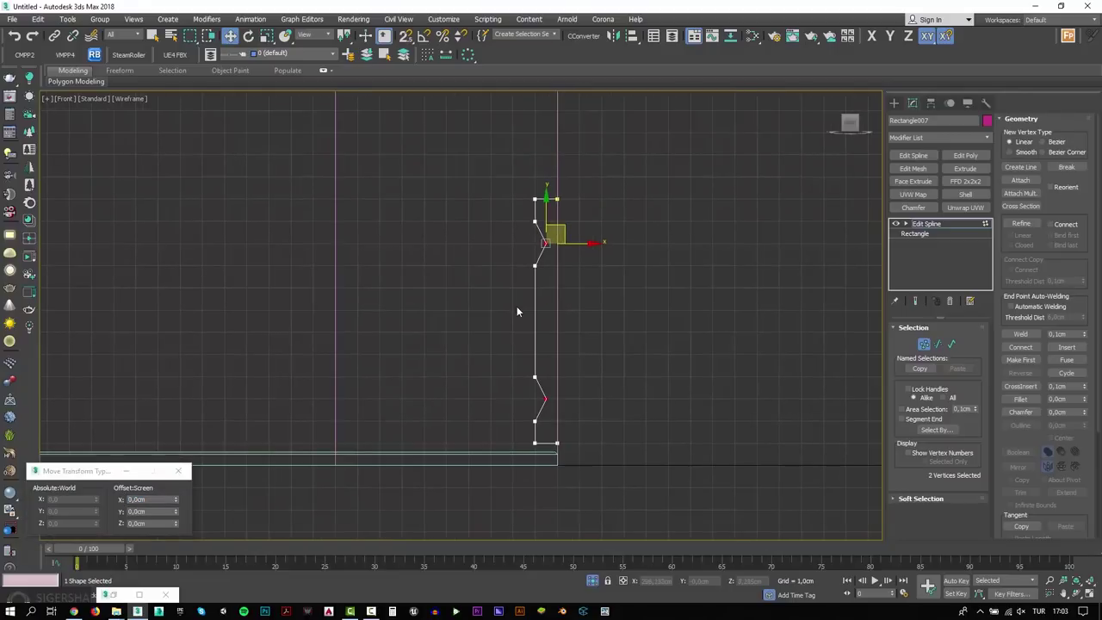
key("ctrl+a")
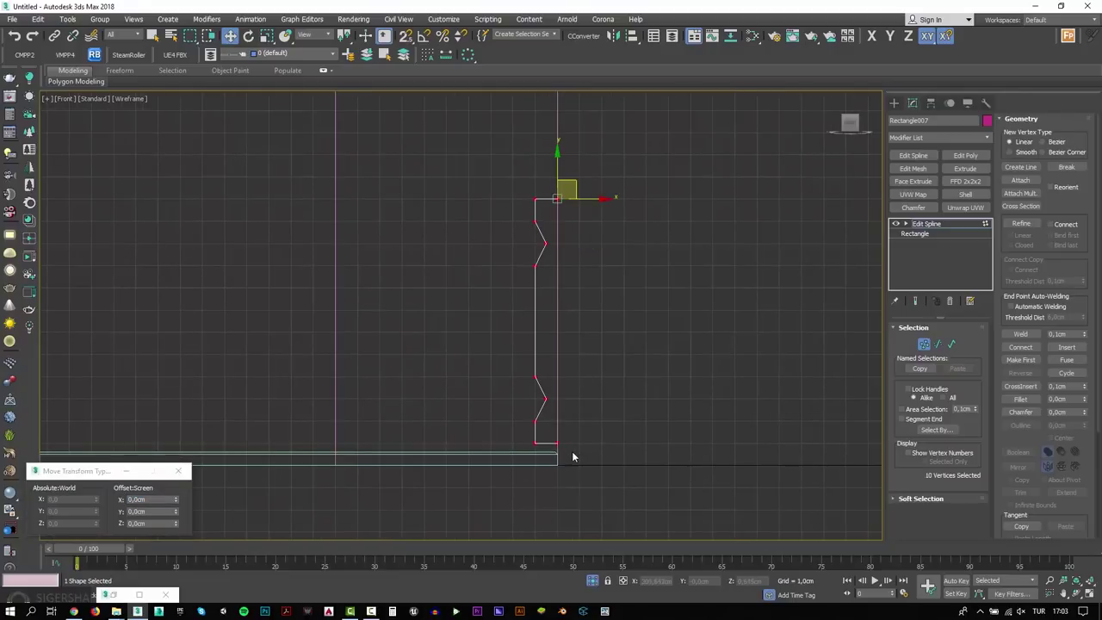
left_click(558, 443, "alt")
middle_click_drag(551, 439, 556, 410)
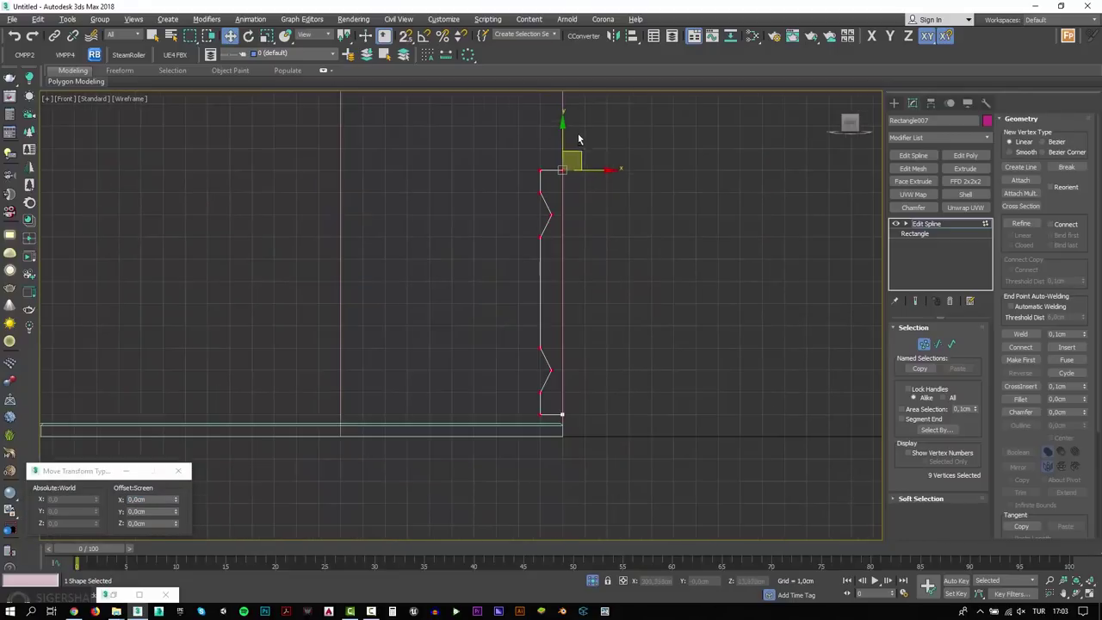
left_click(563, 170, "alt")
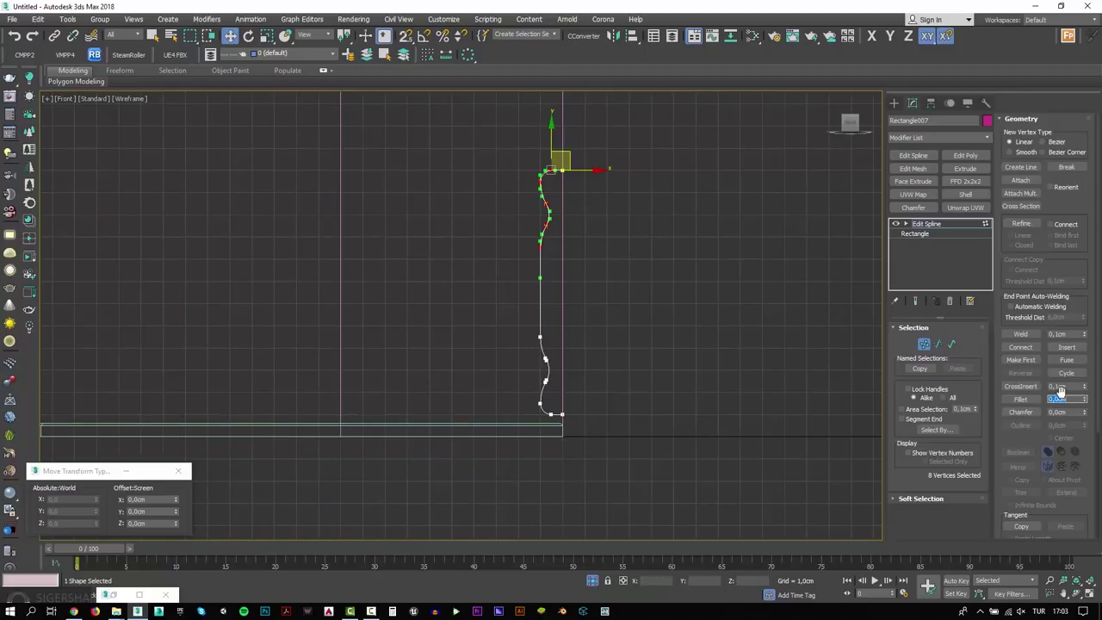
scroll(703, 244, "down", 2)
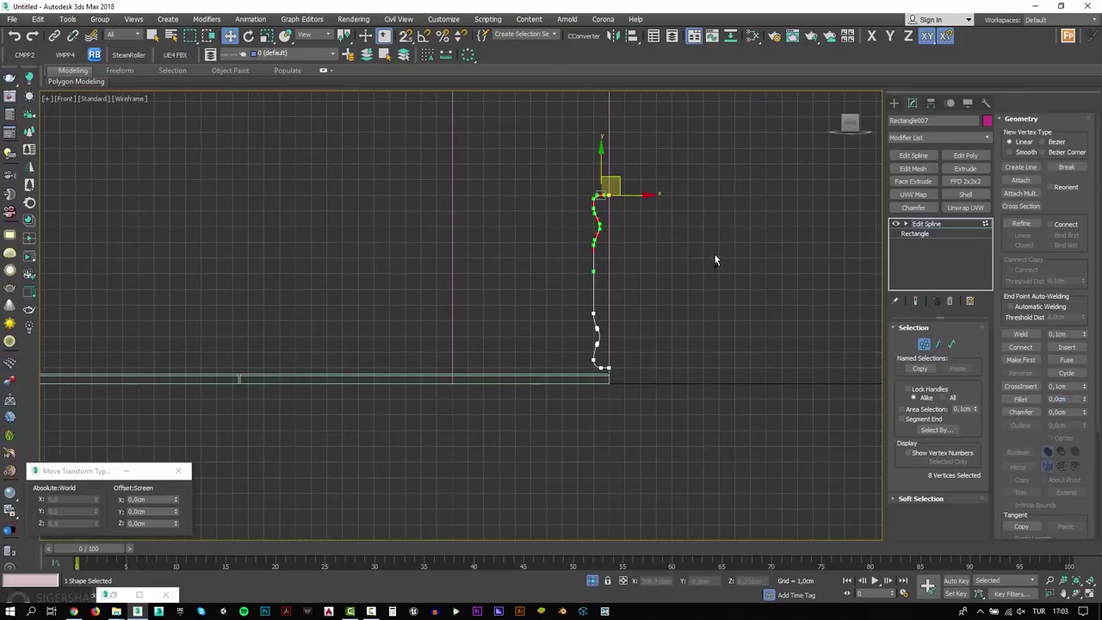
left_click(597, 363, "ctrl")
Step: Make the selected vertices Smooth, drop the top vertex, and apply a fillet
right_click(591, 360)
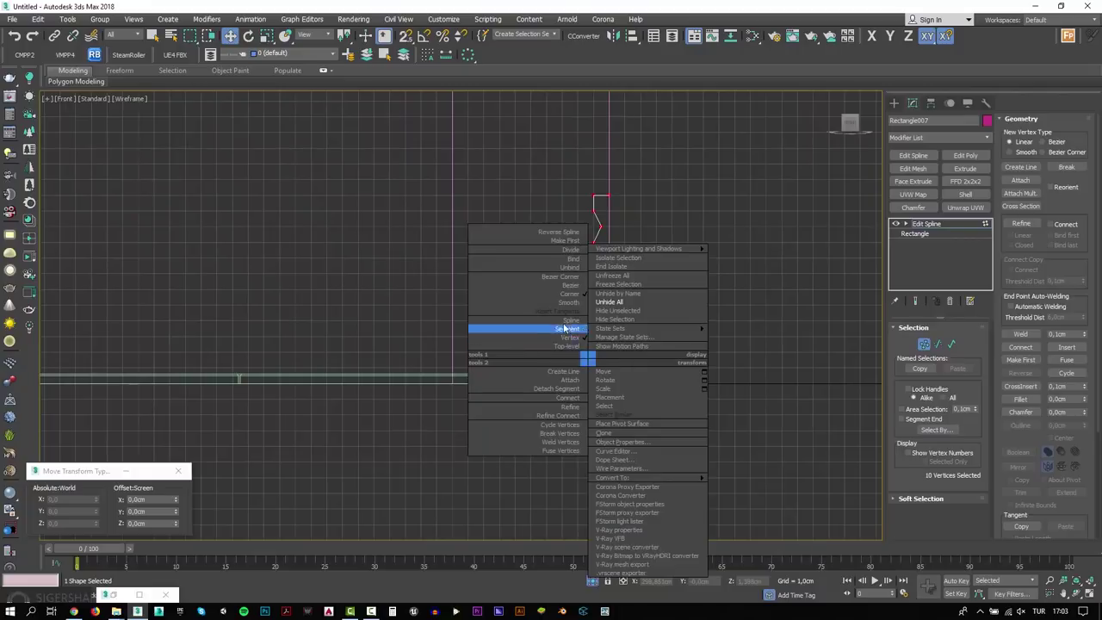
left_click(572, 302)
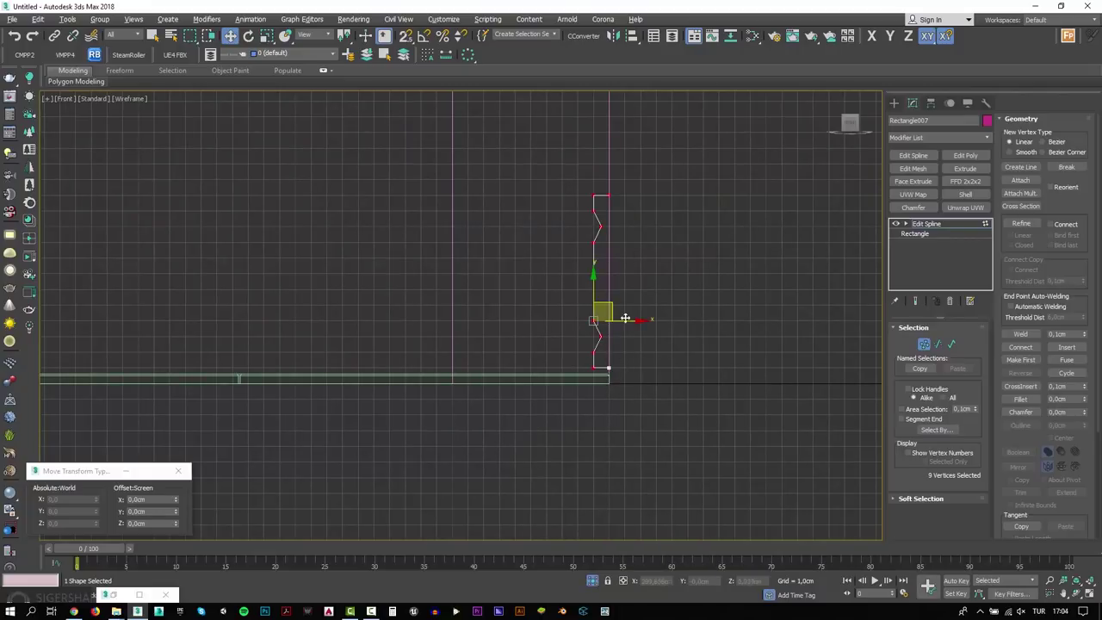
left_click(608, 196, "alt")
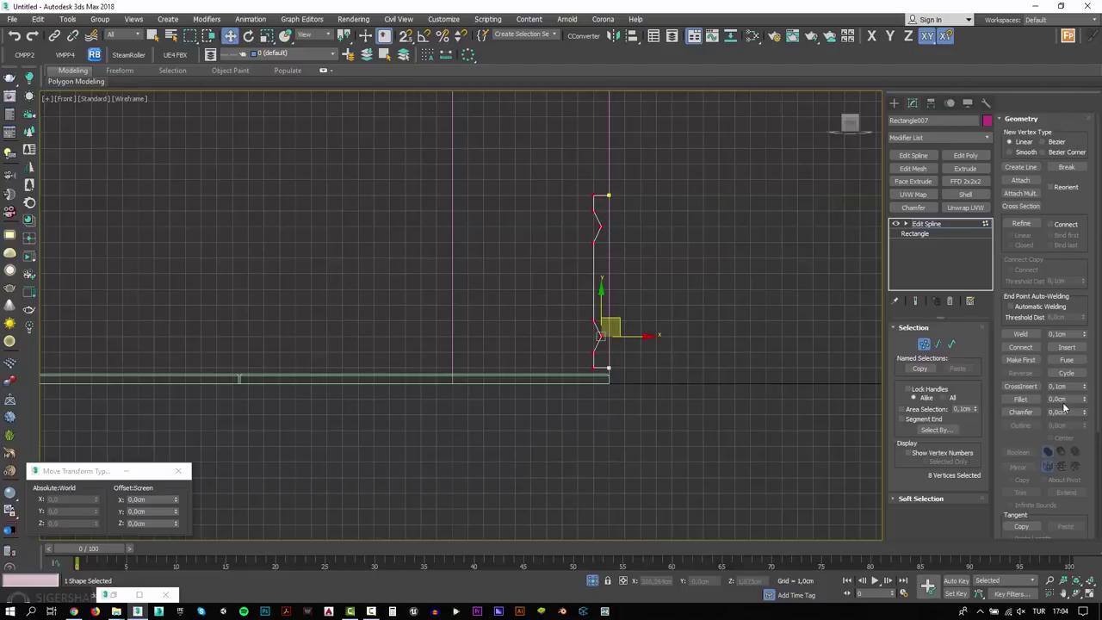
key("Return")
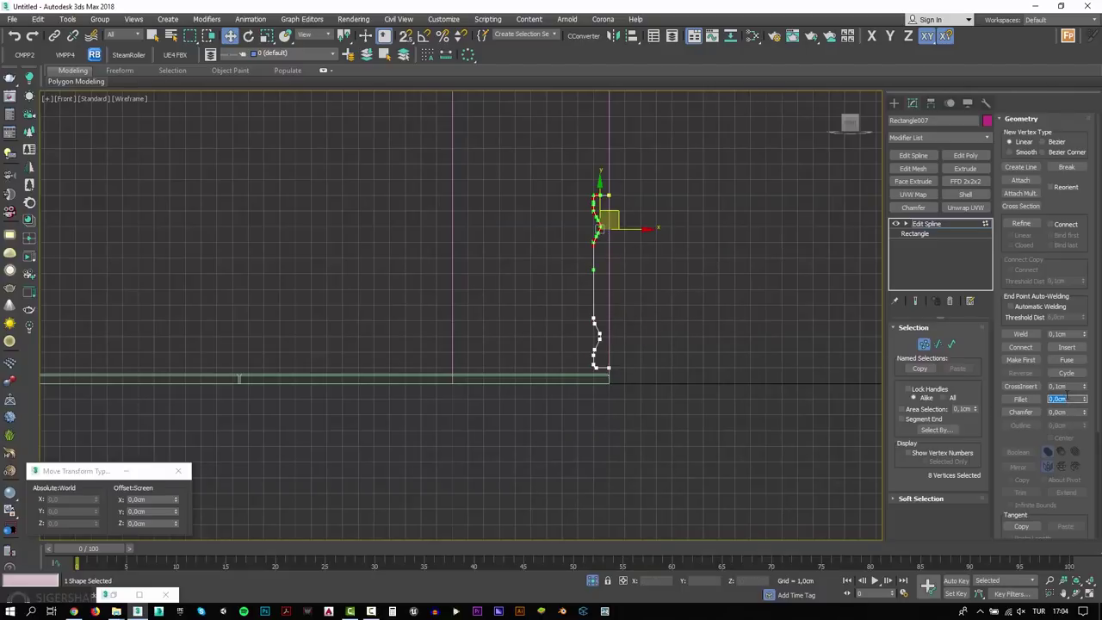
scroll(698, 273, "down", 2)
Step: Inspect the Rectangle007 moulding profile in Perspective at the floor edge, then deselect it
key("Delete")
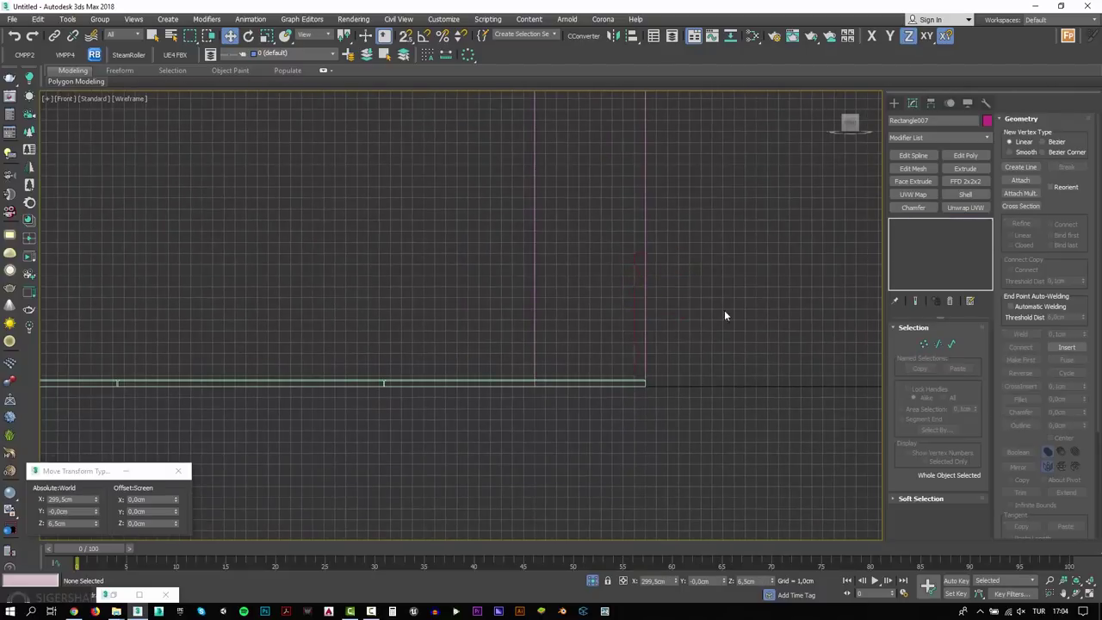
scroll(618, 309, "down", 3)
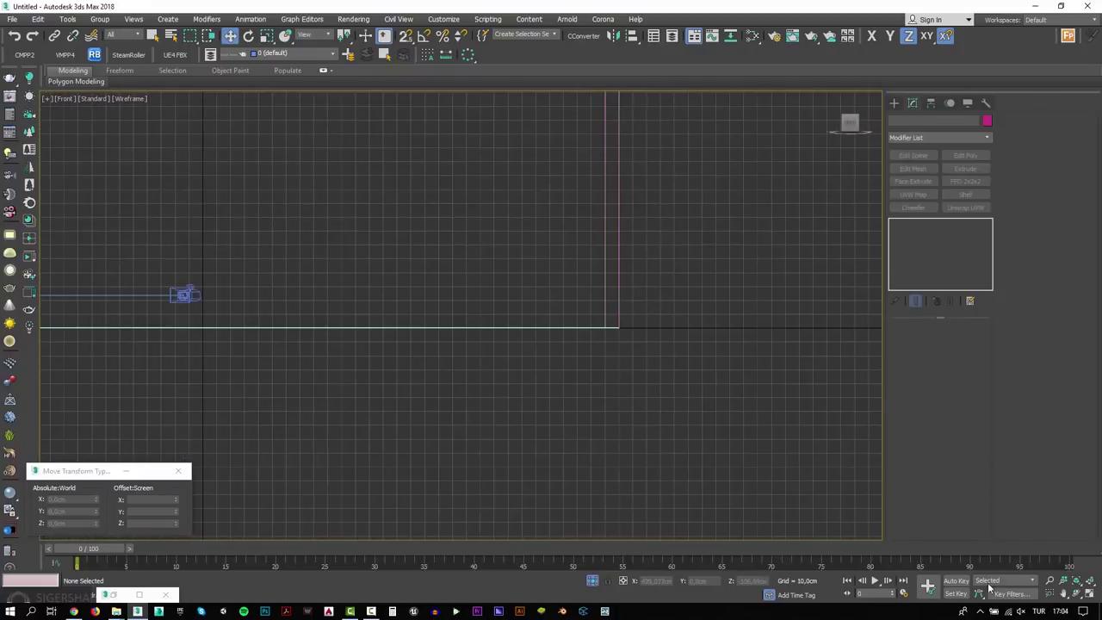
mouse_move(612, 308)
middle_mouse_down("ctrl+alt")
mouse_move(631, 189)
mouse_move(662, 348)
middle_mouse_up("ctrl+alt")
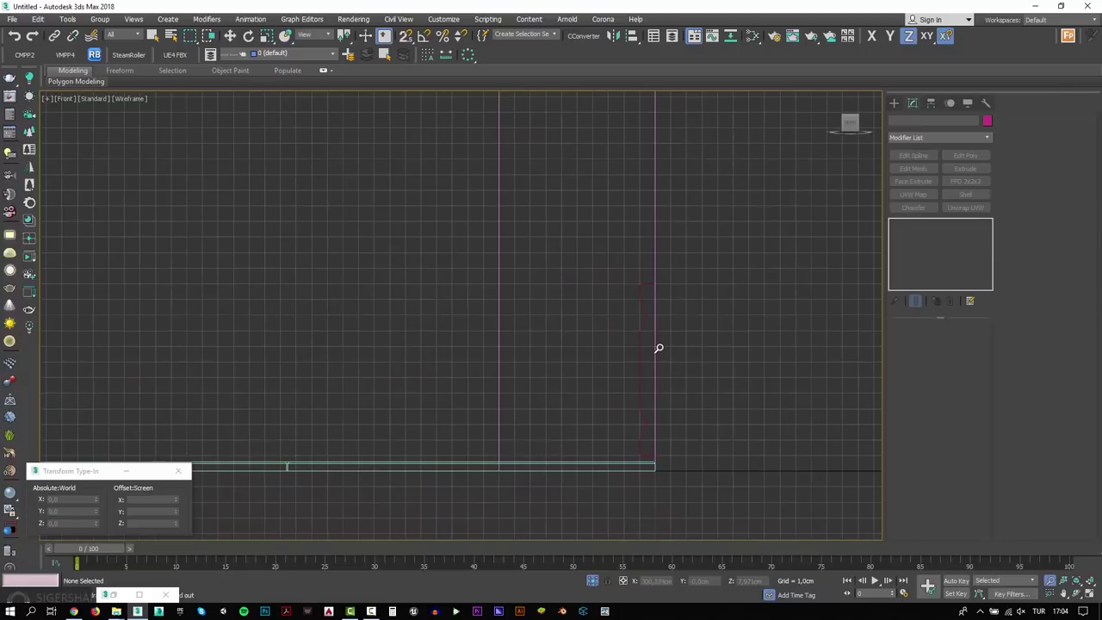
key("w")
left_click(640, 353)
key("p")
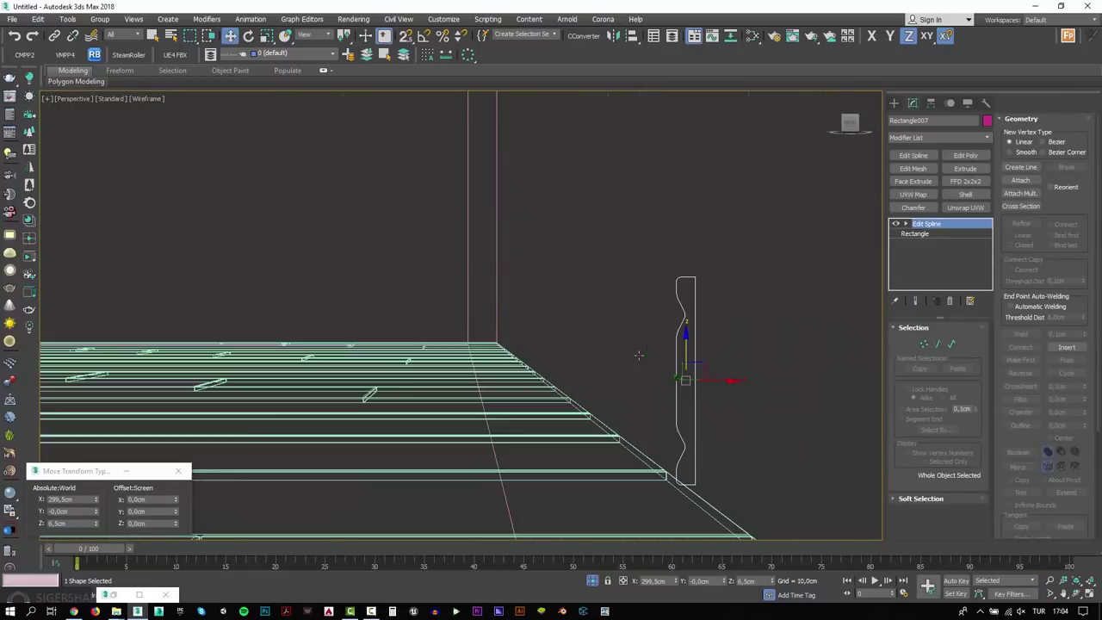
mouse_move(638, 355)
middle_mouse_down("alt")
mouse_move(666, 372)
mouse_move(639, 344)
middle_mouse_up("alt")
left_click(677, 350)
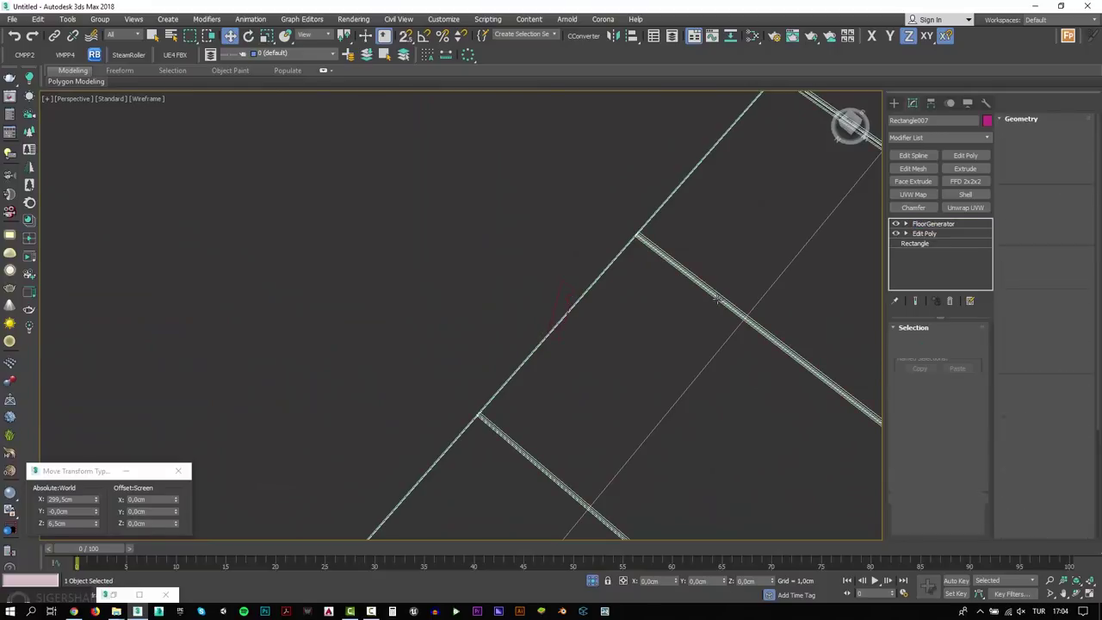
Step: In Top view, trace a line through the four wall corners as the baseboard path
key("t")
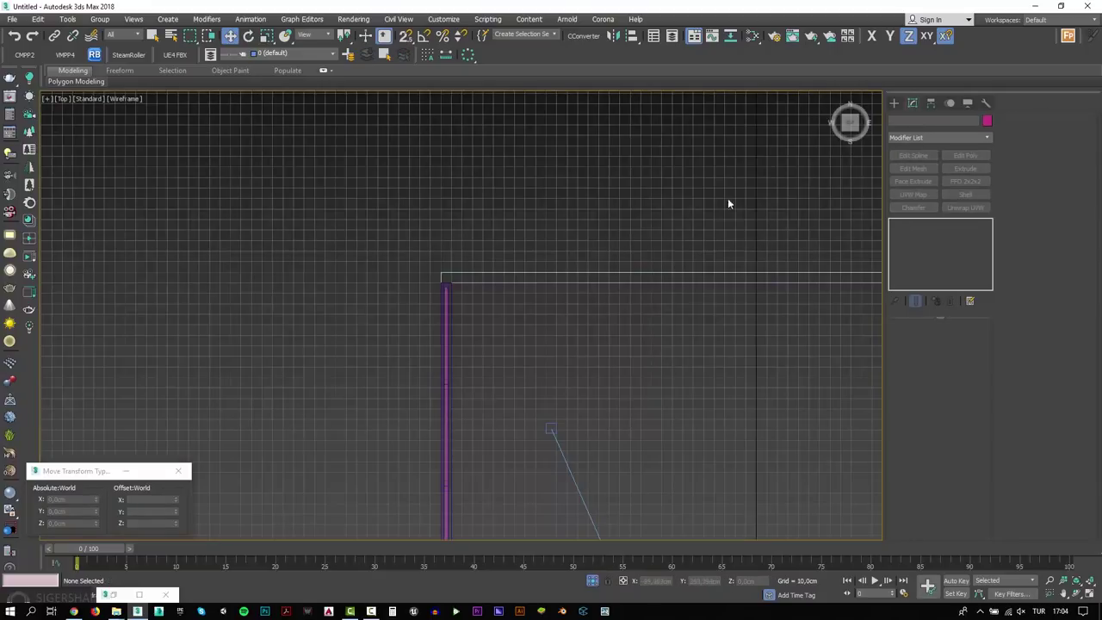
left_click(894, 103)
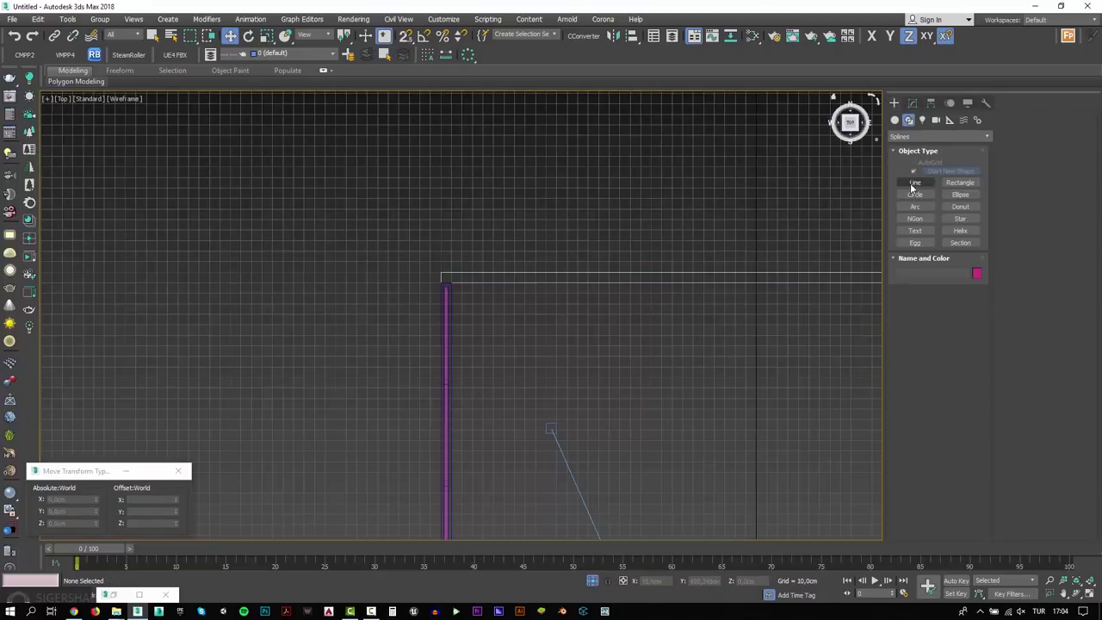
left_click(912, 187)
scroll(437, 291, "up", 2)
scroll(460, 308, "up", 1)
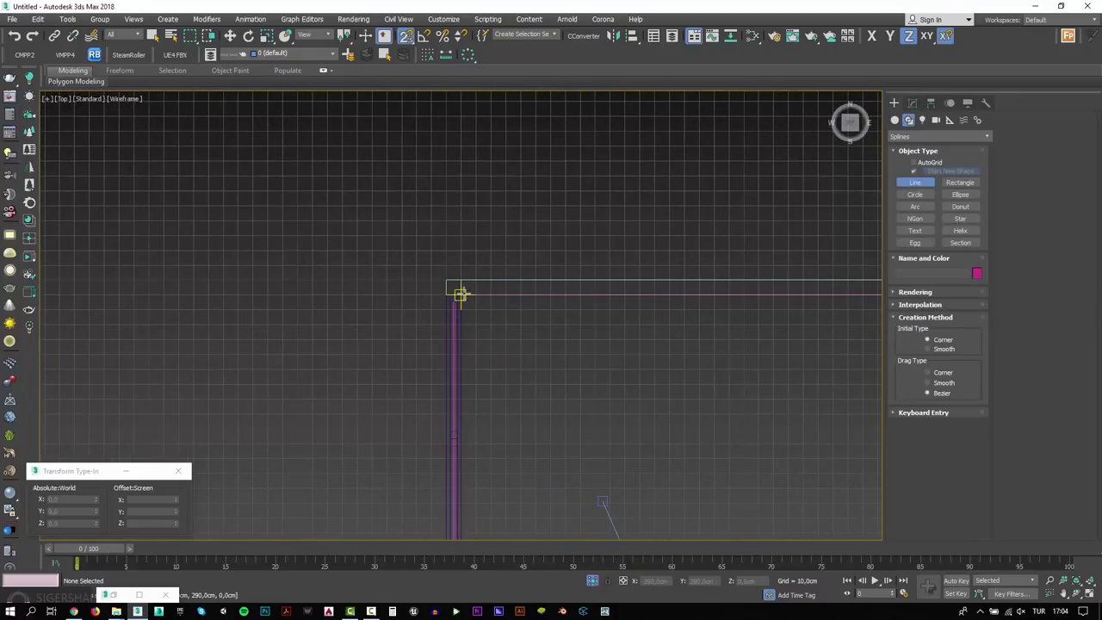
left_click(461, 295)
mouse_move(487, 310)
middle_mouse_down()
mouse_move(517, 238)
mouse_move(306, 254)
middle_mouse_up()
middle_click_drag(660, 240, 480, 333)
left_click(755, 247)
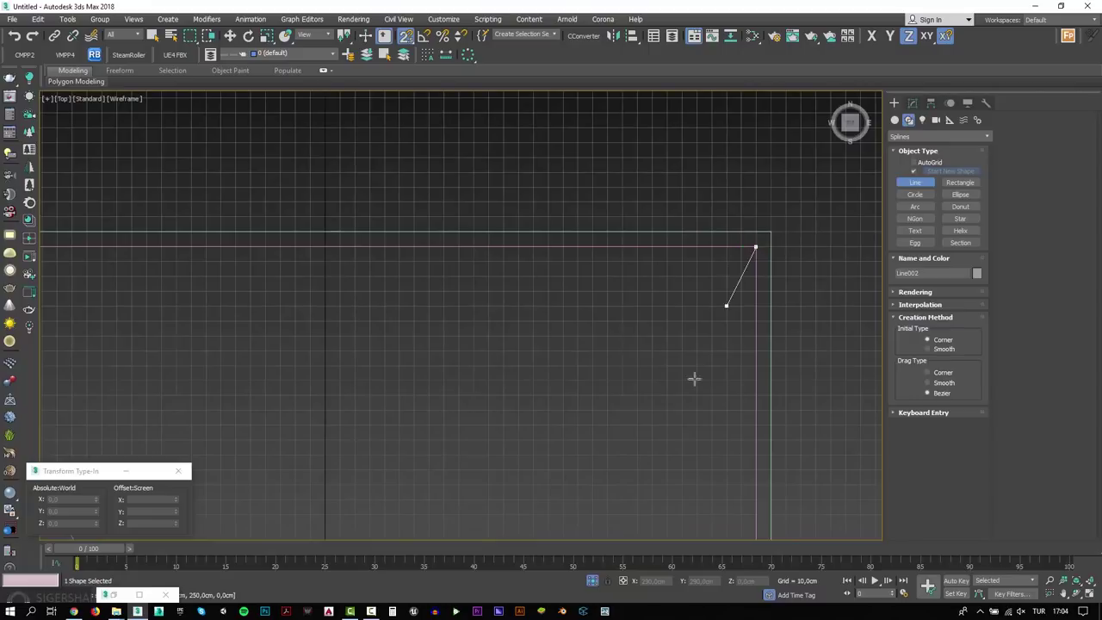
middle_click_drag(694, 379, 749, 172)
middle_click_drag(793, 365, 712, 288)
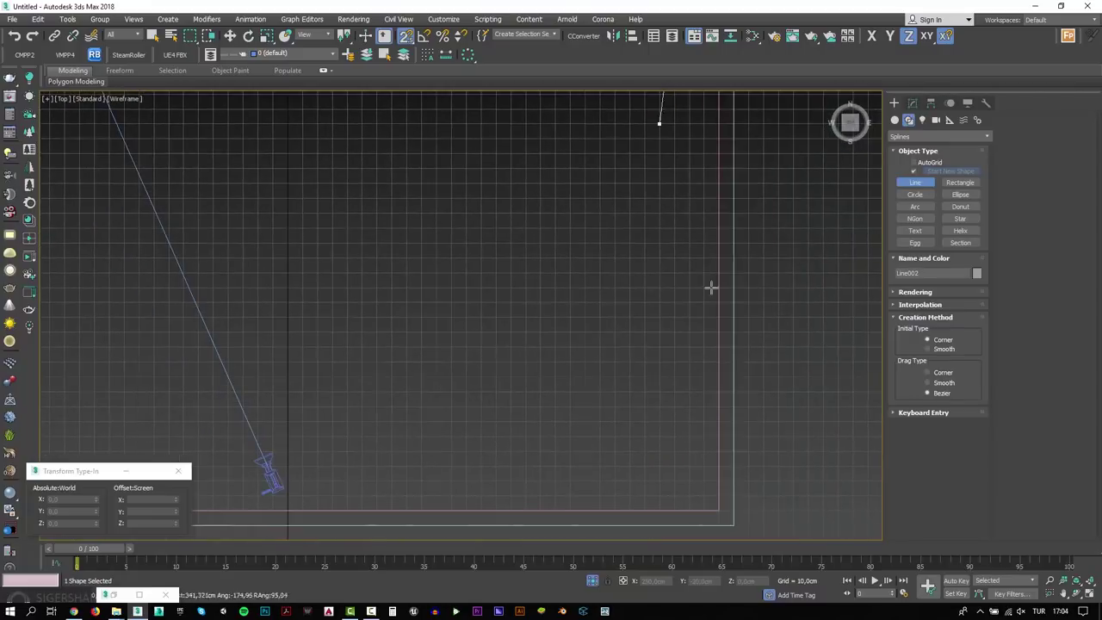
left_click(719, 449)
middle_click_drag(229, 305, 752, 284)
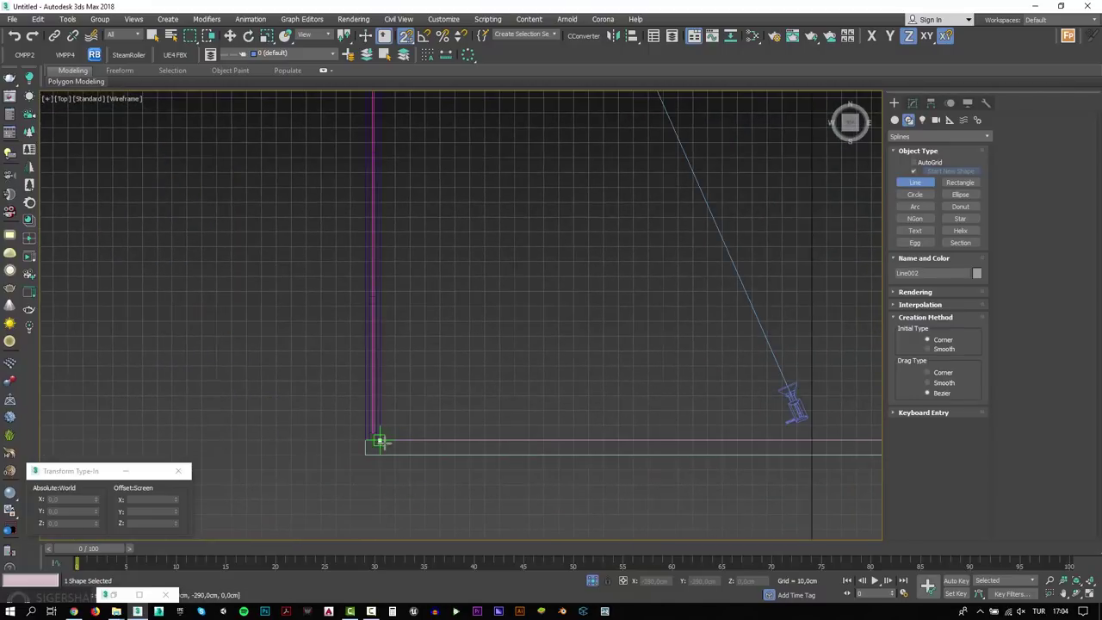
left_click(379, 442)
right_click(453, 381)
Step: Apply a Sweep modifier to the new line
key("w")
key("p")
mouse_move(514, 352)
middle_mouse_down("alt")
mouse_move(468, 379)
mouse_move(465, 315)
middle_mouse_up("alt")
scroll(466, 323, "down", 3)
left_click(912, 102)
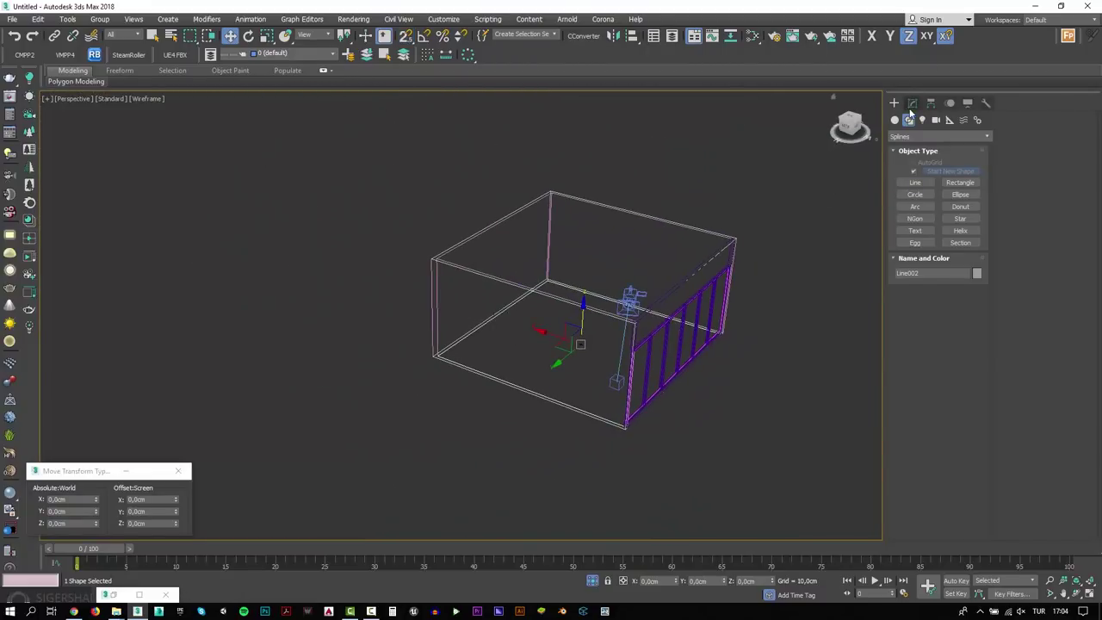
left_click(919, 138)
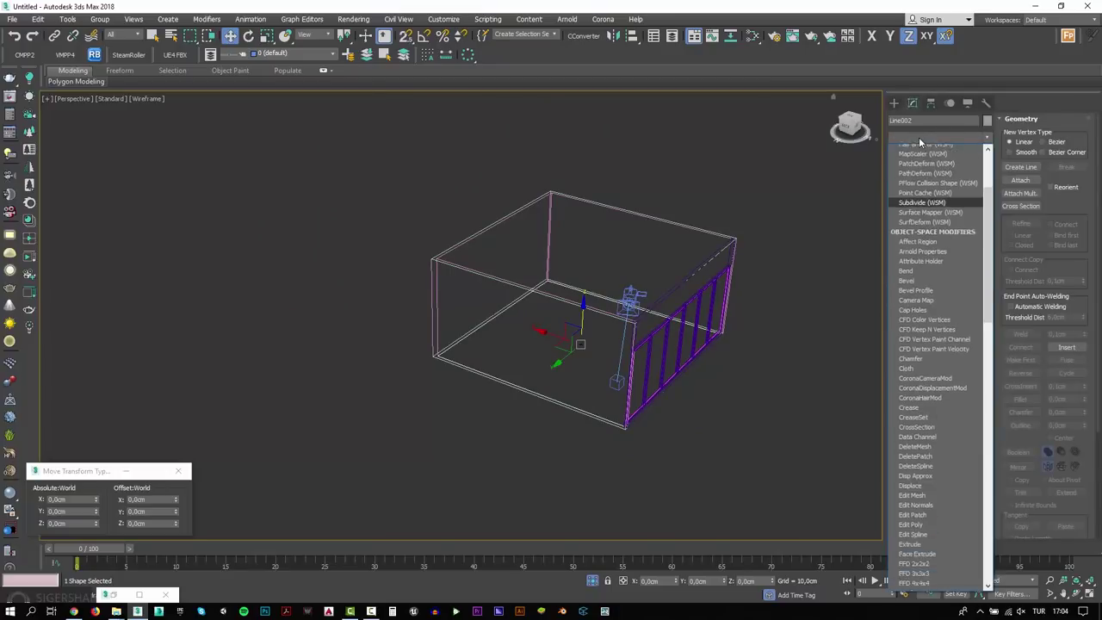
type("sw")
key("Return")
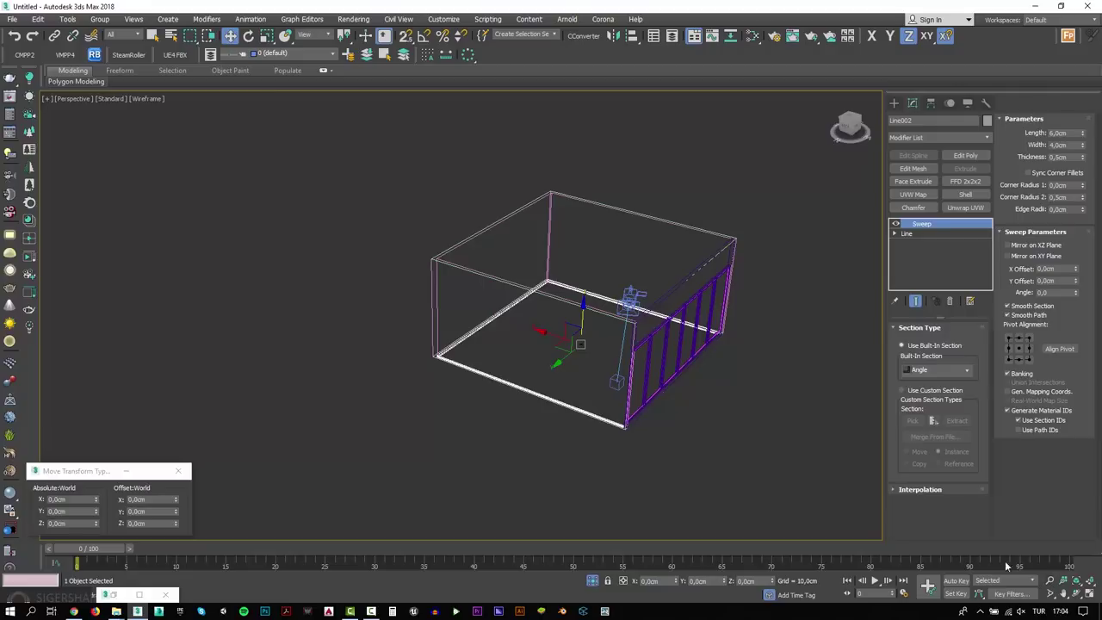
Step: Set the sweep to Use Custom Section and pick Rectangle007 as the profile
left_click(1049, 581)
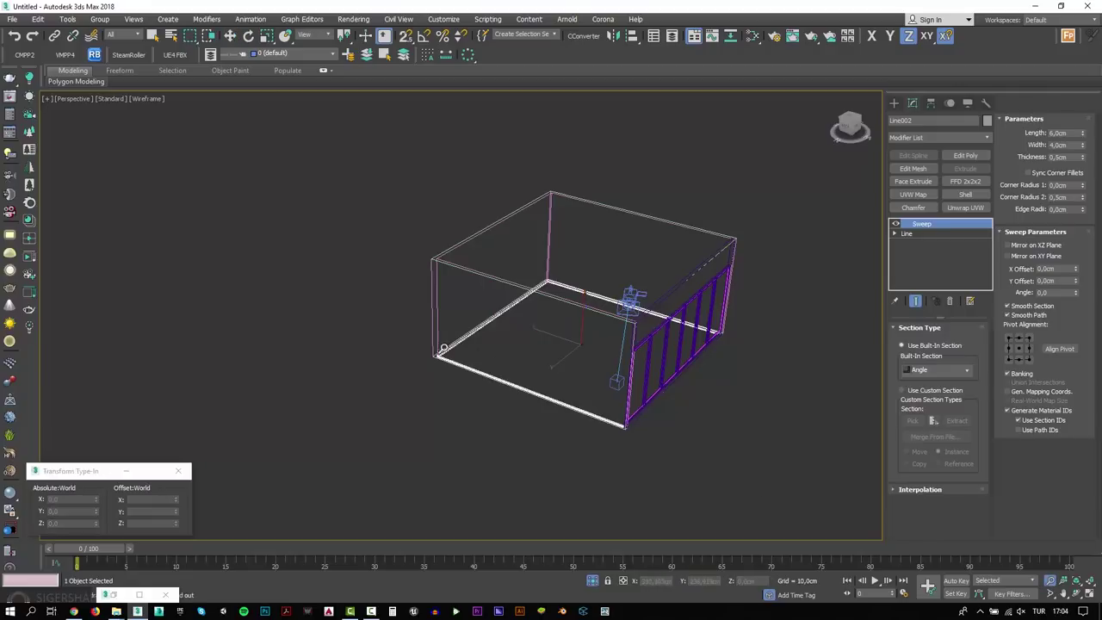
left_click_drag(460, 343, 496, 290)
scroll(496, 290, "down", 2)
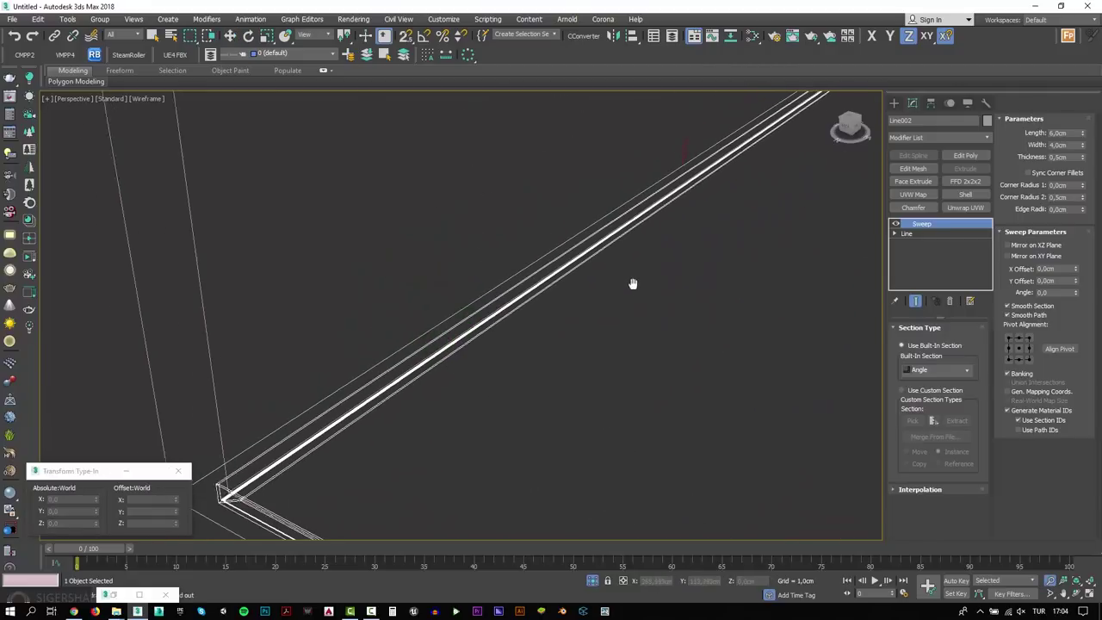
middle_click_drag(634, 284, 529, 423)
key("w")
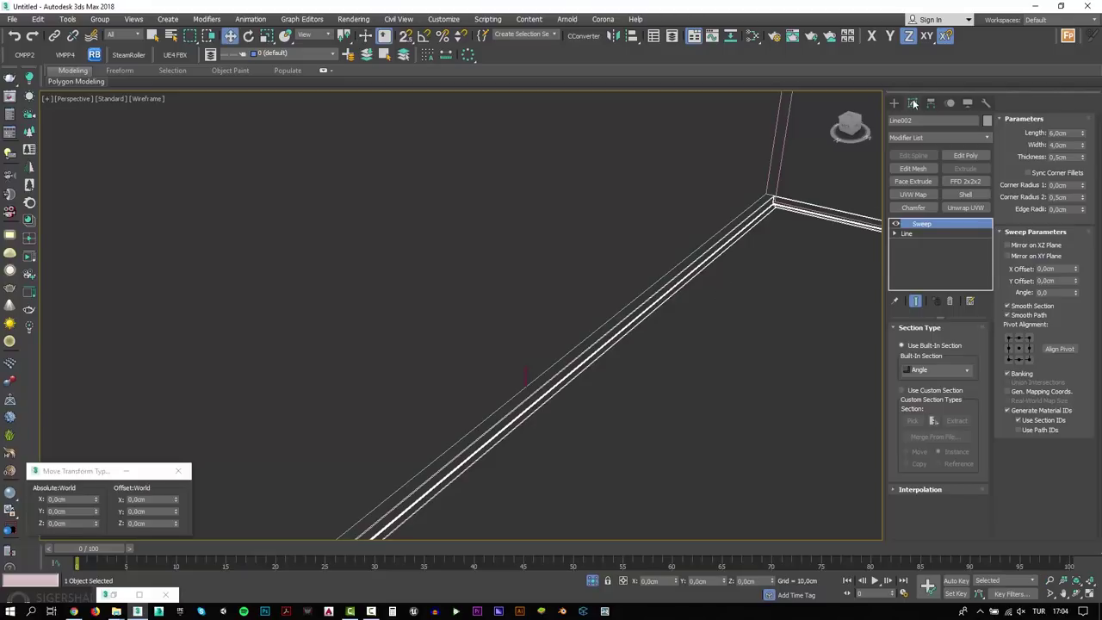
left_click(932, 393)
left_click(913, 420)
left_click(527, 372)
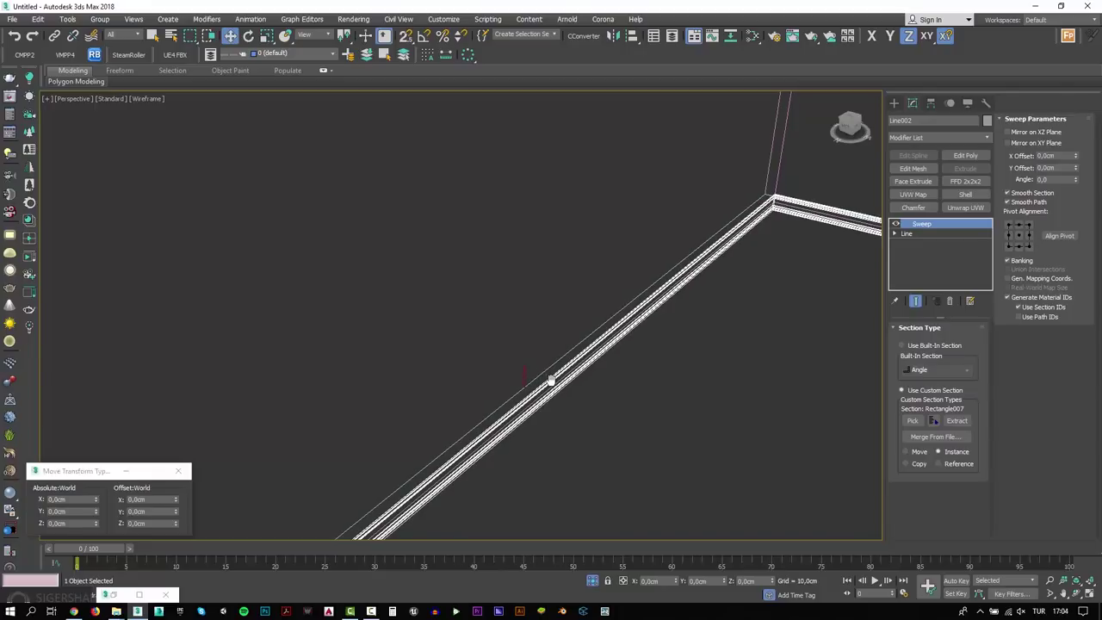
Step: Offset the swept baseboard profile 0.66cm in X
key("t")
mouse_move(536, 376)
middle_mouse_down()
mouse_move(596, 434)
mouse_move(590, 295)
middle_mouse_up()
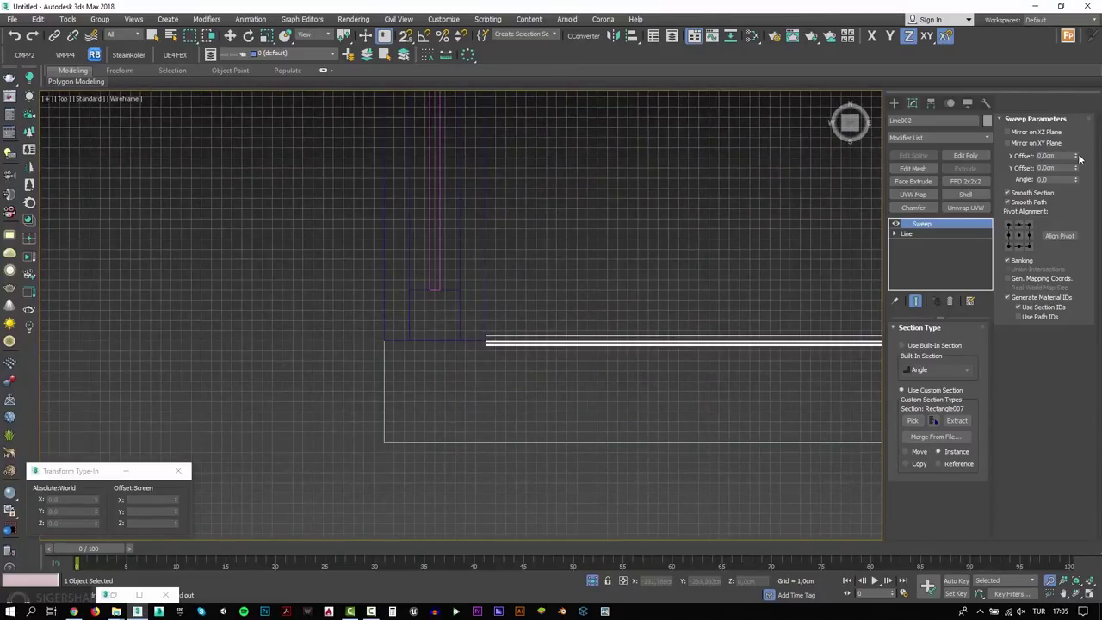
left_click_drag(1075, 156, 1083, 118)
key("c")
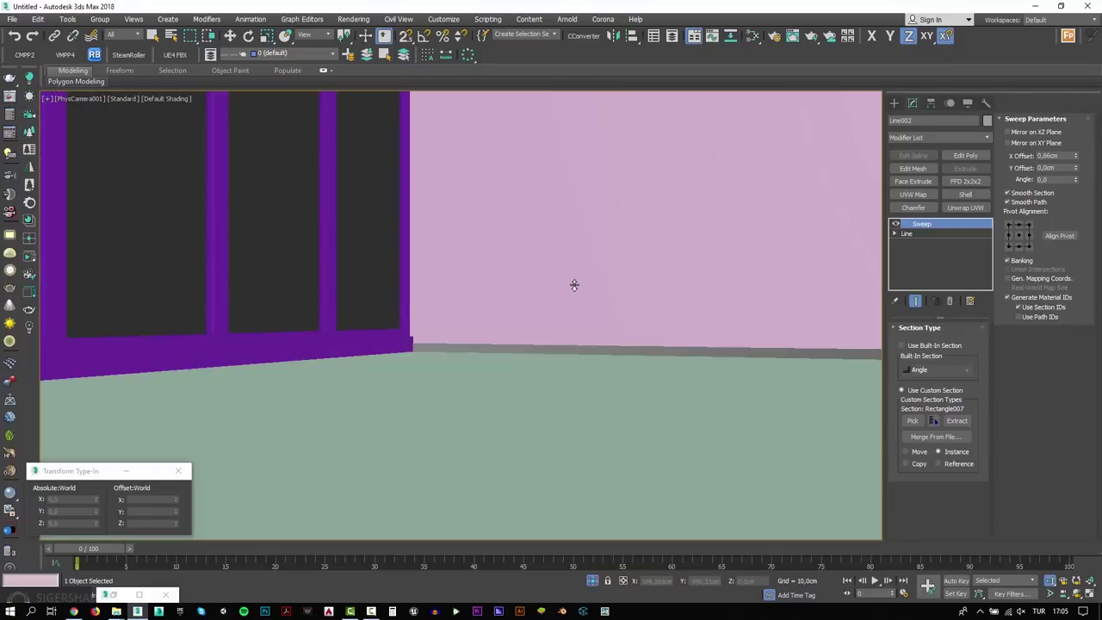
key("alt+a")
Step: Align the baseboard's height to the target object vertically
left_click(510, 434)
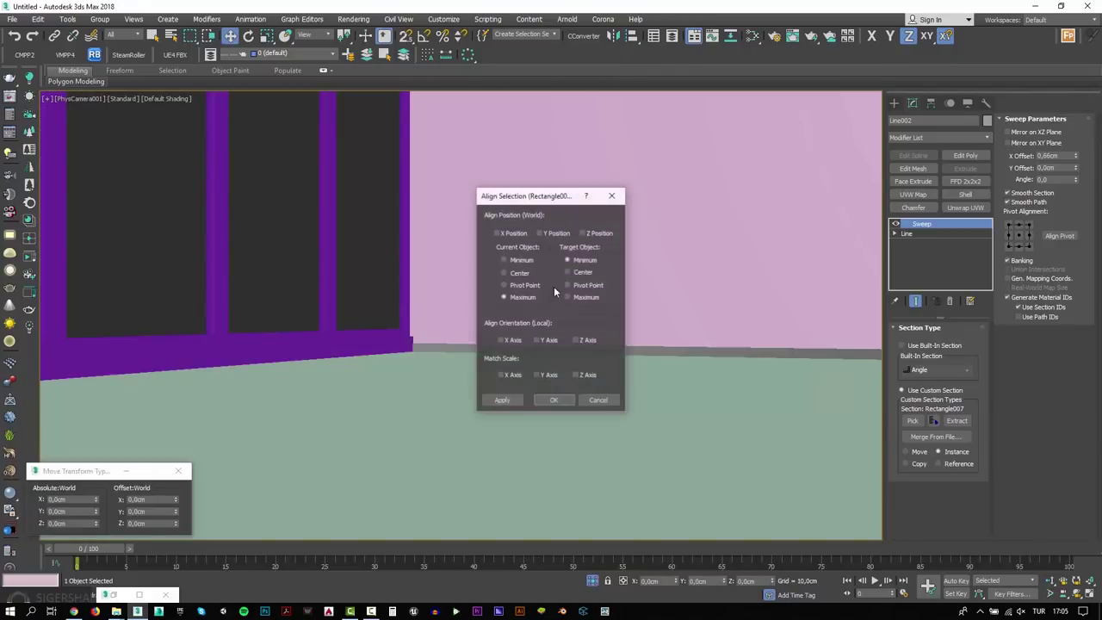
left_click(584, 233)
left_click(503, 400)
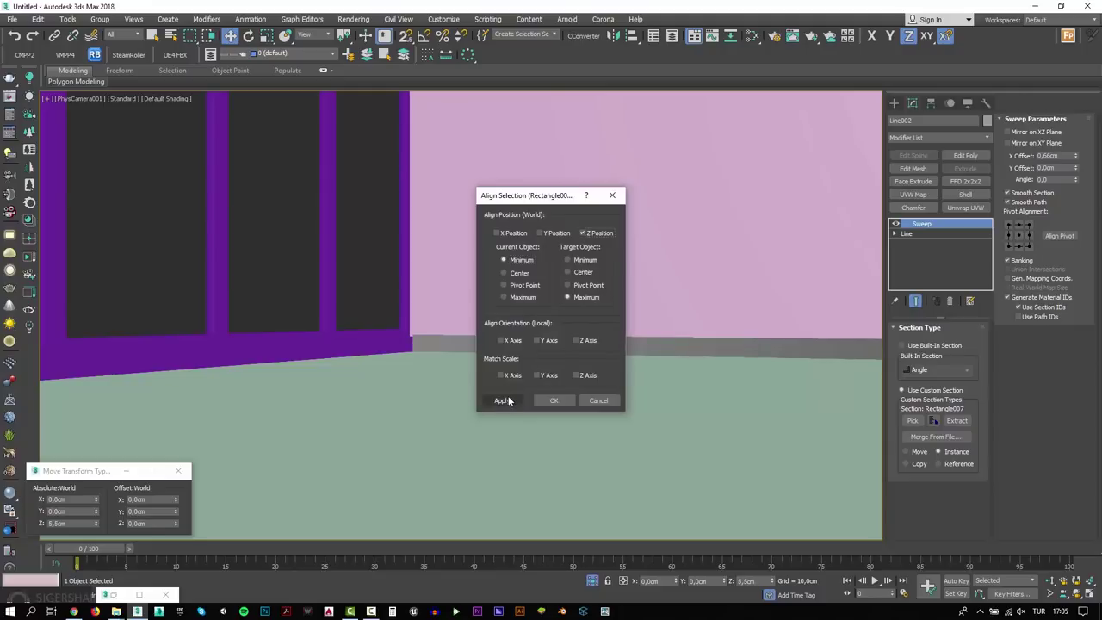
left_click(554, 401)
Step: Shade the camera view in clay with mesh edges shown
left_click(173, 98)
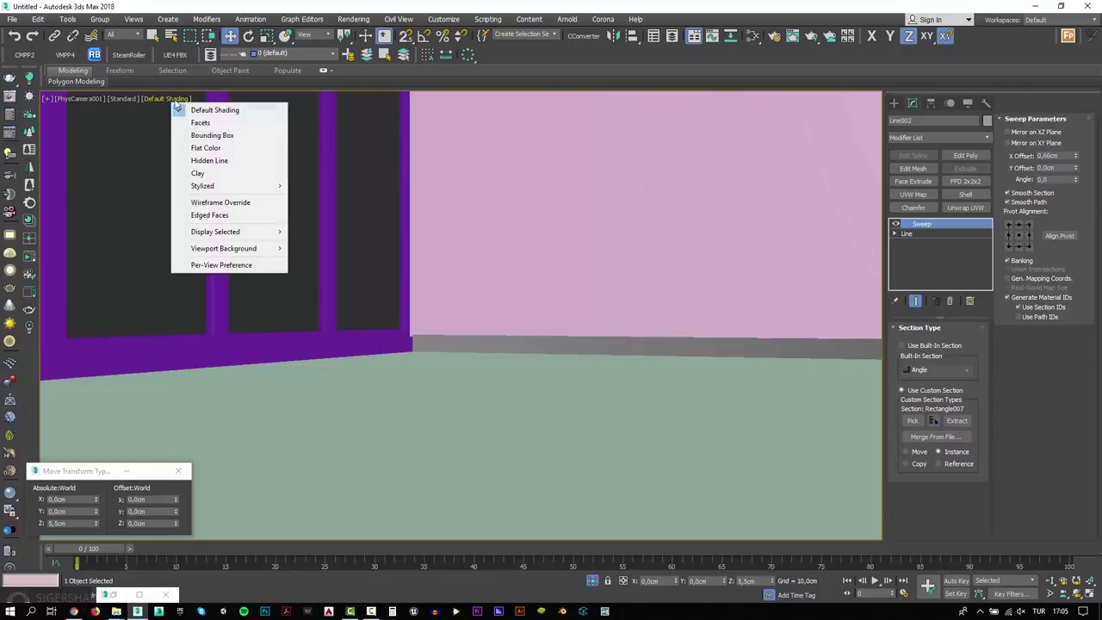
left_click(199, 174)
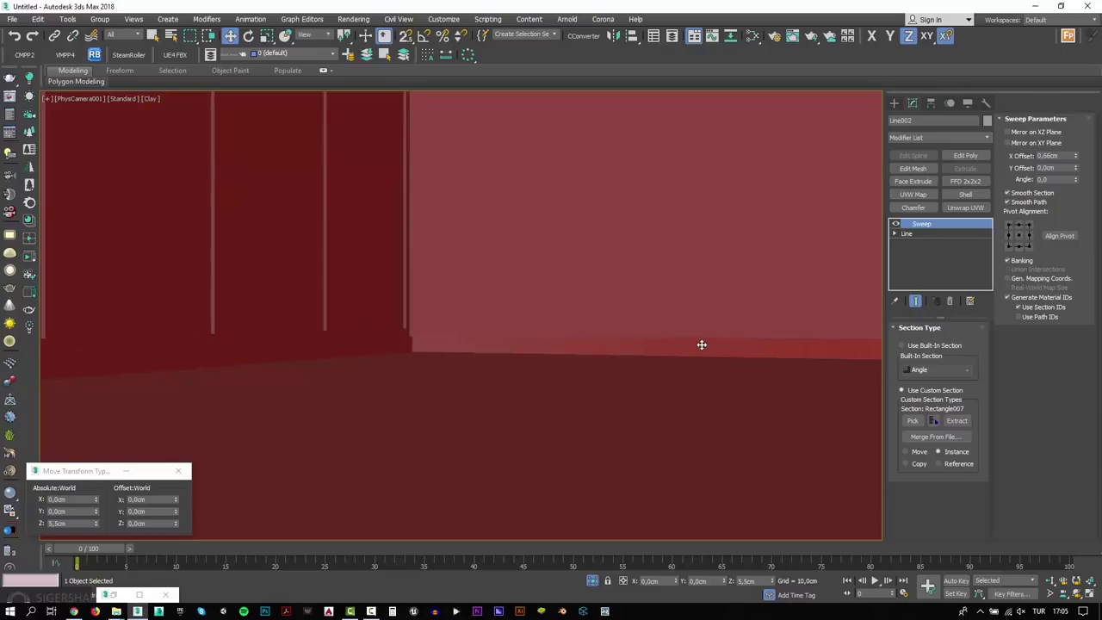
key("F4")
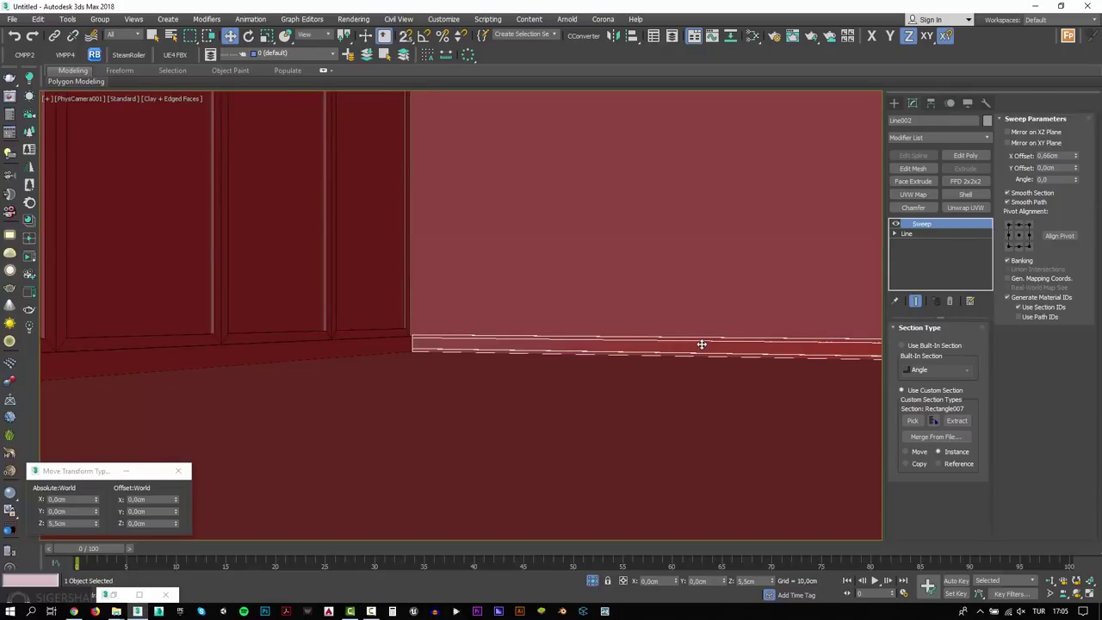
Step: Flip the baseboard profile to face the room and view the whole room from above
left_click(1049, 134)
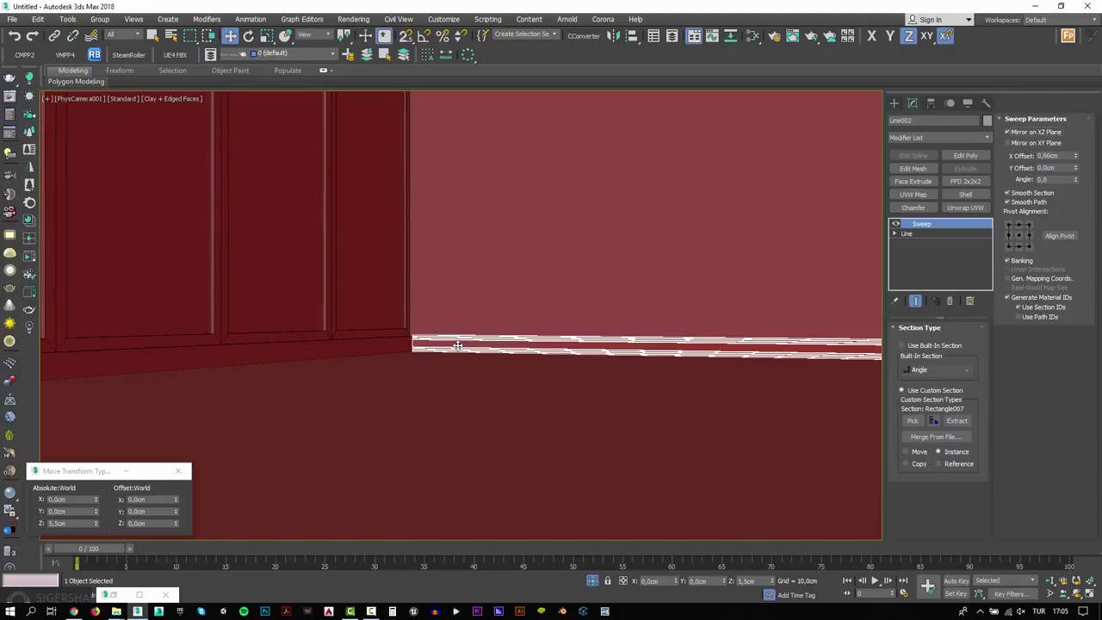
key("p")
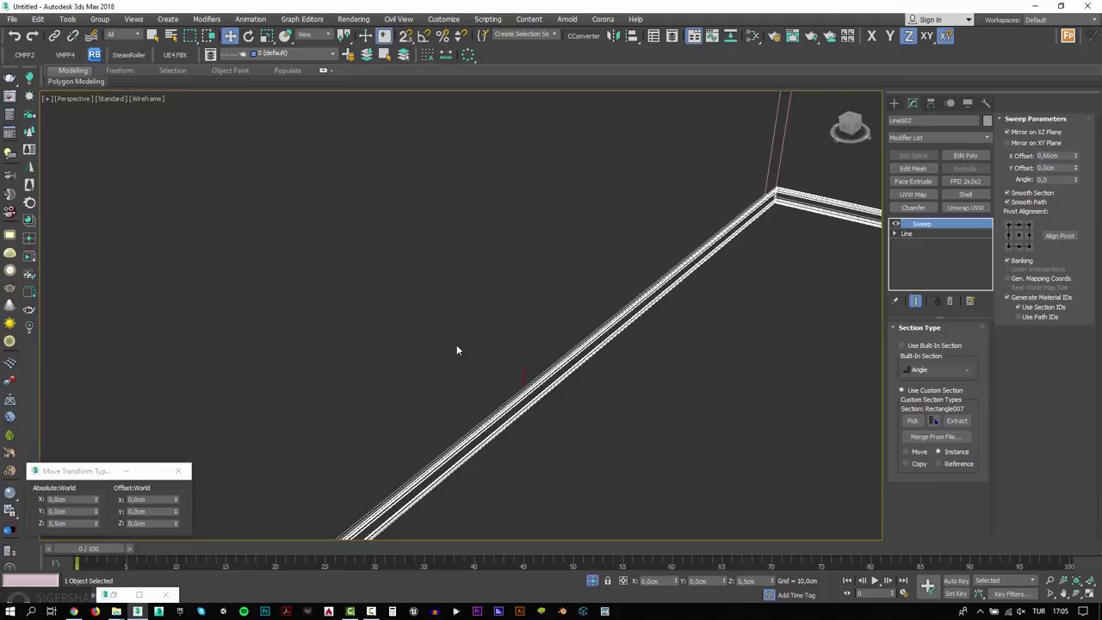
scroll(456, 350, "down", 5)
middle_click_drag(456, 349, 467, 233, "alt")
scroll(467, 233, "down", 3)
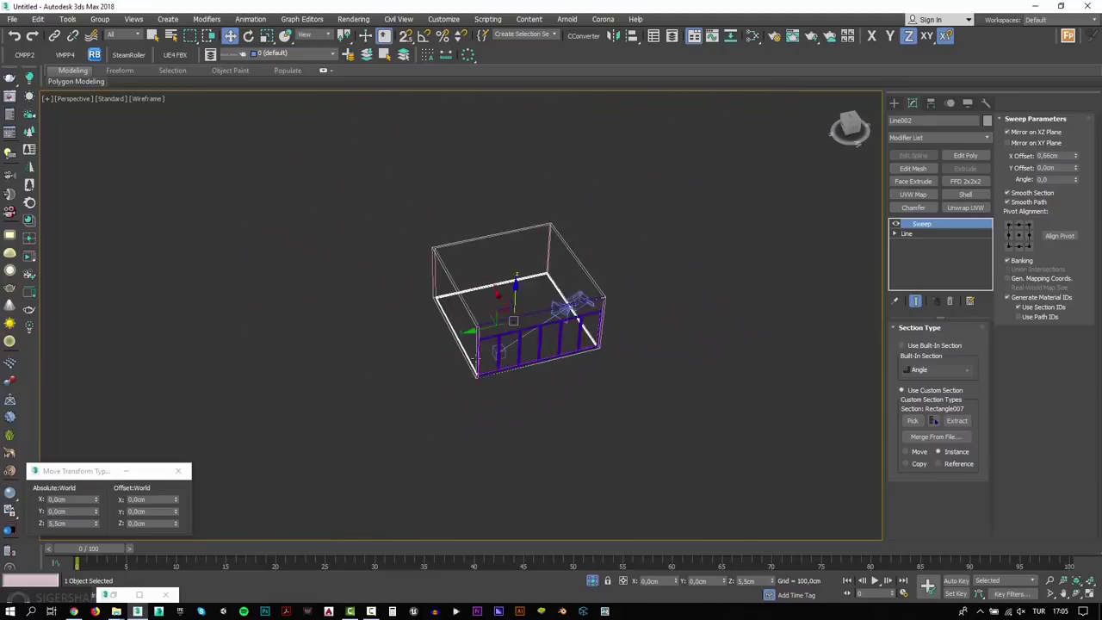
scroll(456, 354, "down", 1)
scroll(465, 360, "up", 2)
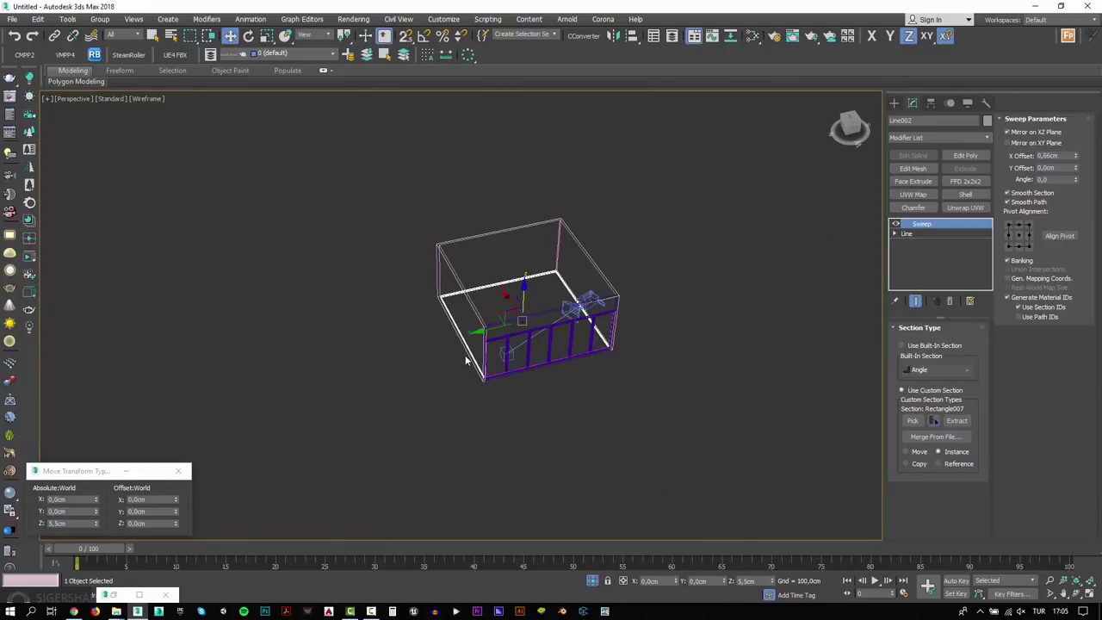
Step: Zoom in close to inspect the baseboard sweep along the wall
left_click(1049, 581)
mouse_move(608, 388)
left_mouse_down()
mouse_move(492, 310)
mouse_move(439, 358)
mouse_move(511, 273)
mouse_move(591, 209)
mouse_move(570, 275)
left_mouse_up()
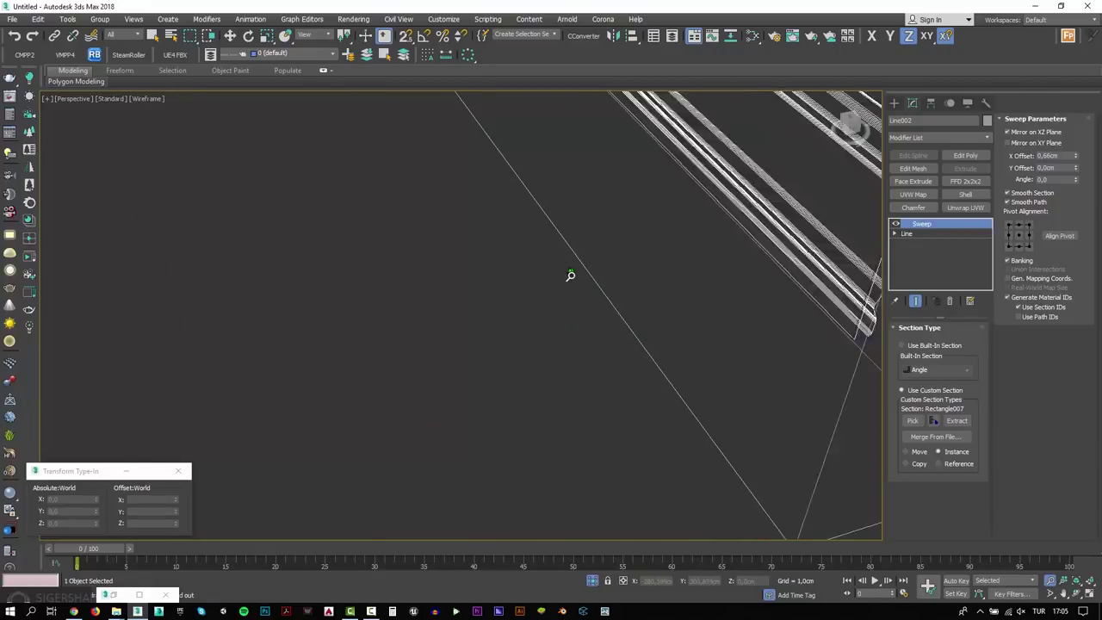
scroll(570, 274, "down", 2)
scroll(568, 276, "down", 1)
scroll(556, 279, "down", 2)
scroll(534, 287, "down", 1)
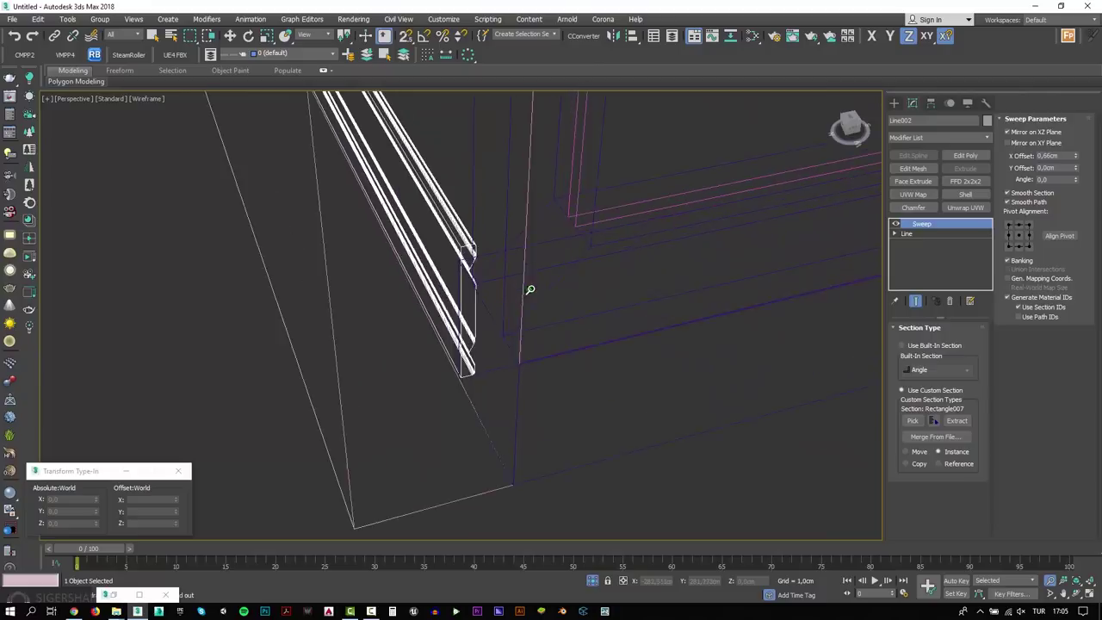
scroll(530, 289, "up", 1)
scroll(531, 288, "up", 1)
Step: Set Rectangle006's Extrude Amount to 11 cm in the camera view
key("c")
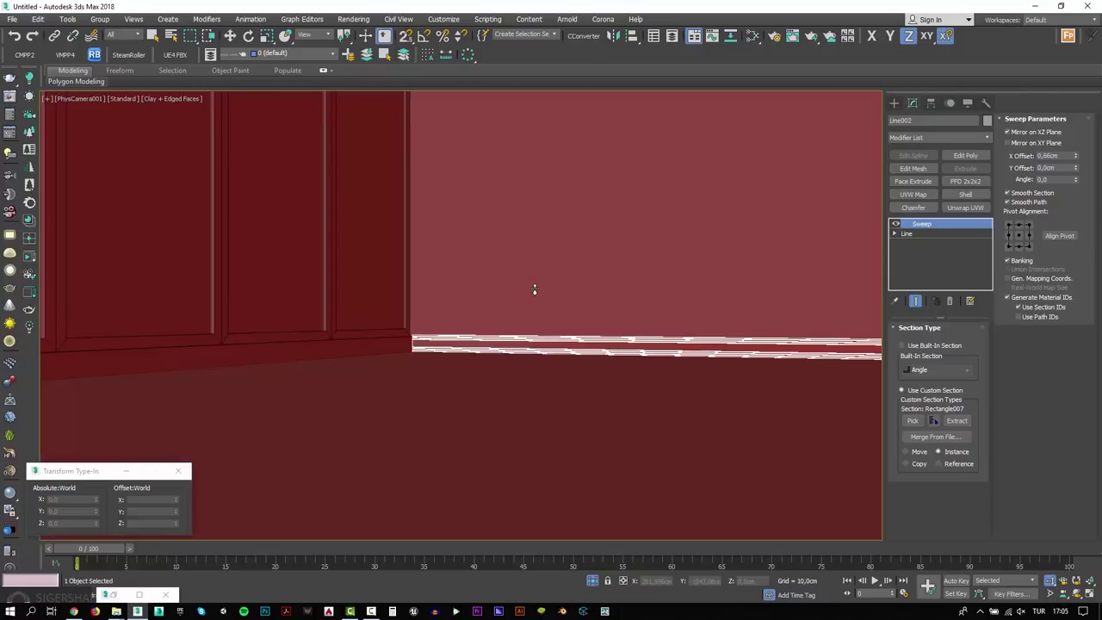
key("w")
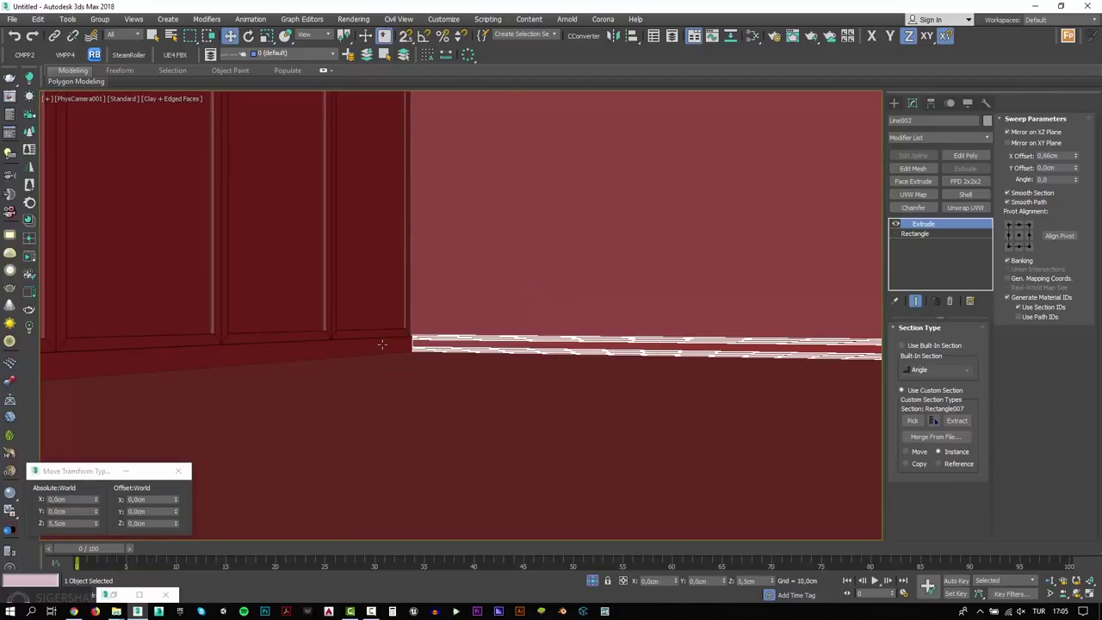
left_click(381, 344)
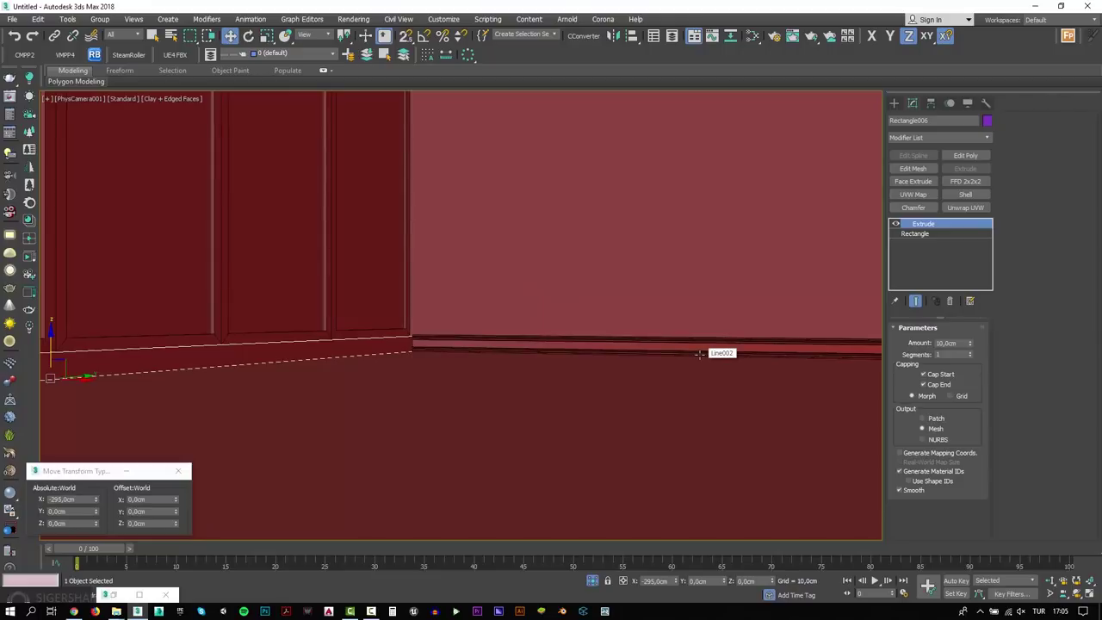
double_click(951, 344)
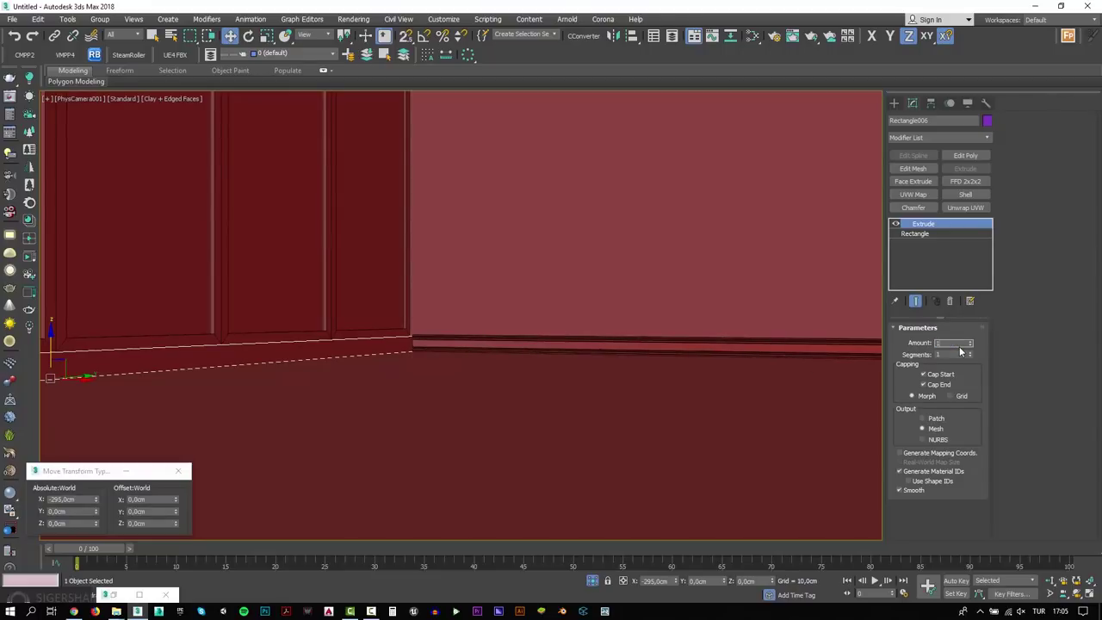
type("11")
key("Tab")
Step: Raise Plane001 and Rectangle006 by a Z offset of 1 cm, then deselect
left_click(307, 297)
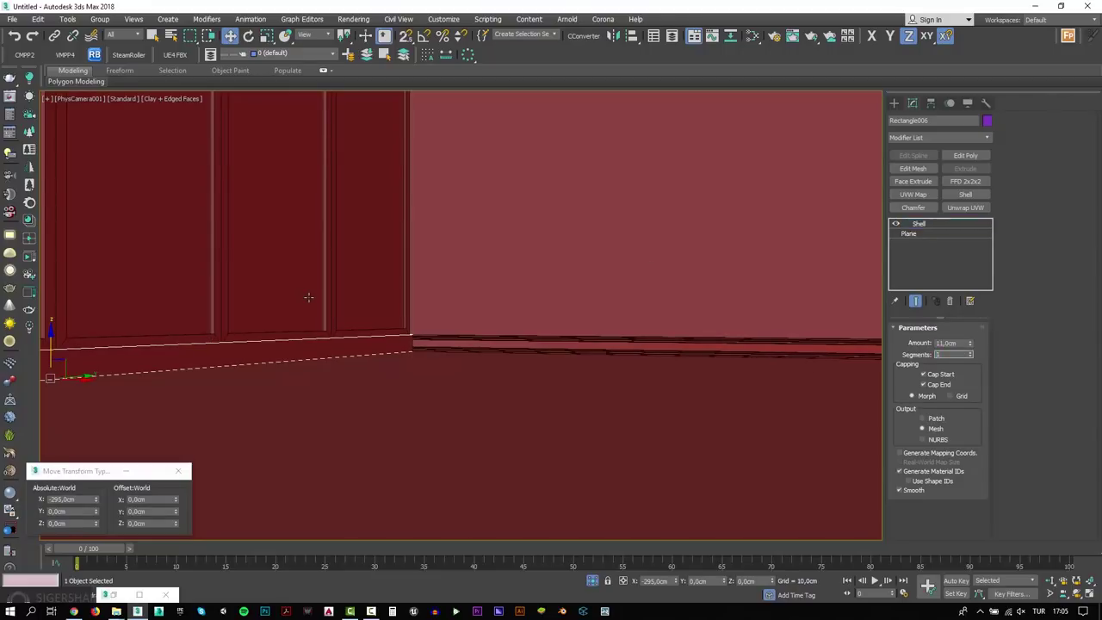
left_click(254, 334, "ctrl")
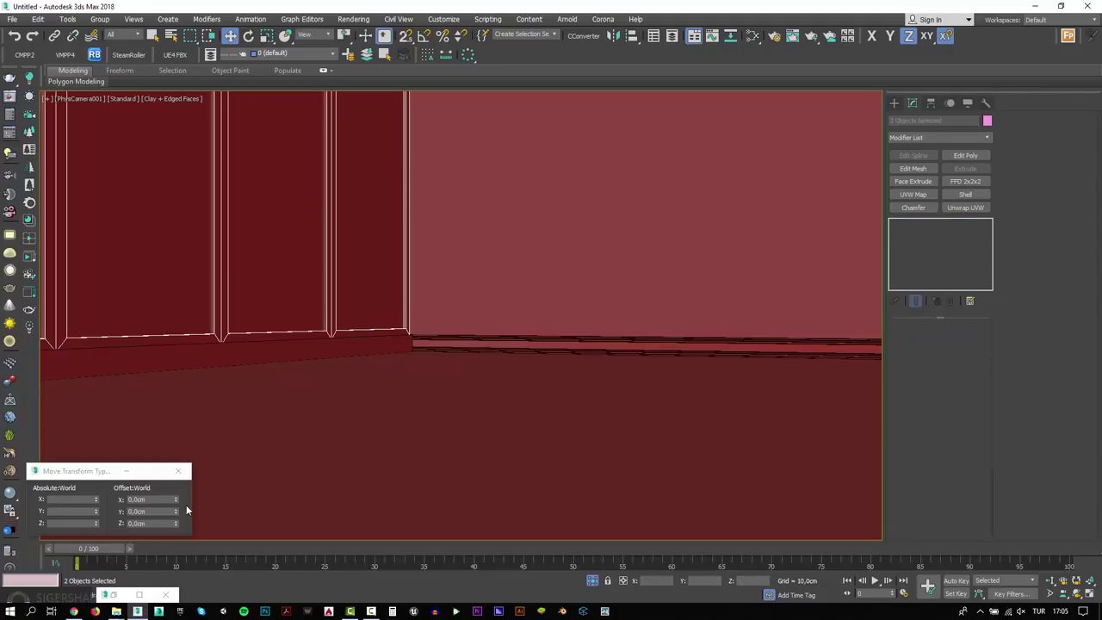
left_click(163, 523)
key("Return")
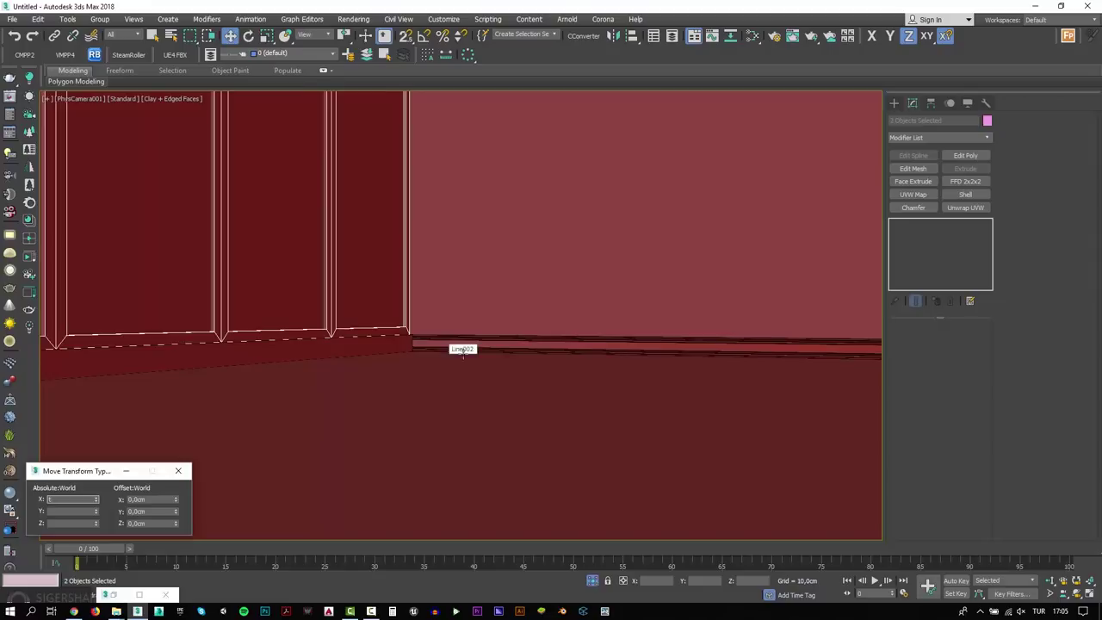
left_click_drag(457, 348, 468, 352)
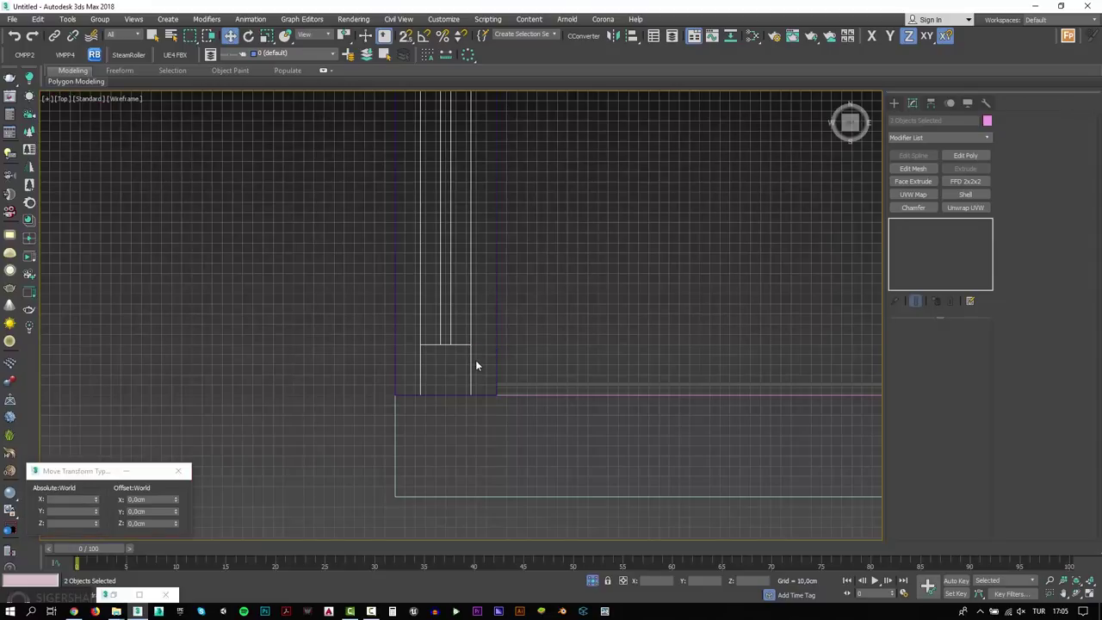
left_click(696, 314)
scroll(677, 362, "down", 3)
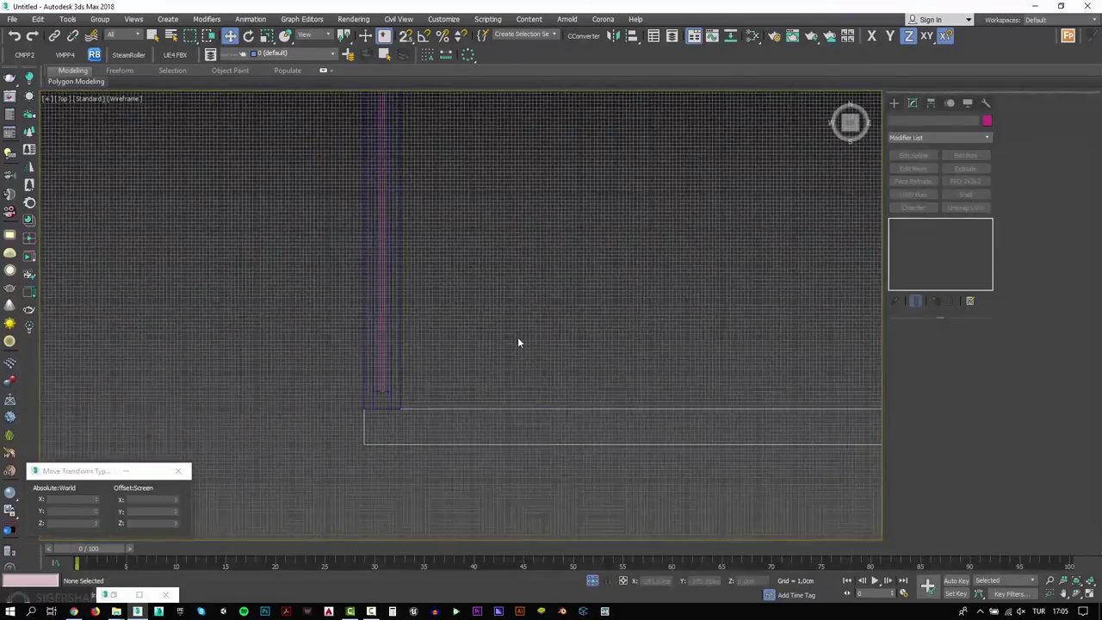
scroll(517, 337, "down", 3)
scroll(568, 361, "down", 1)
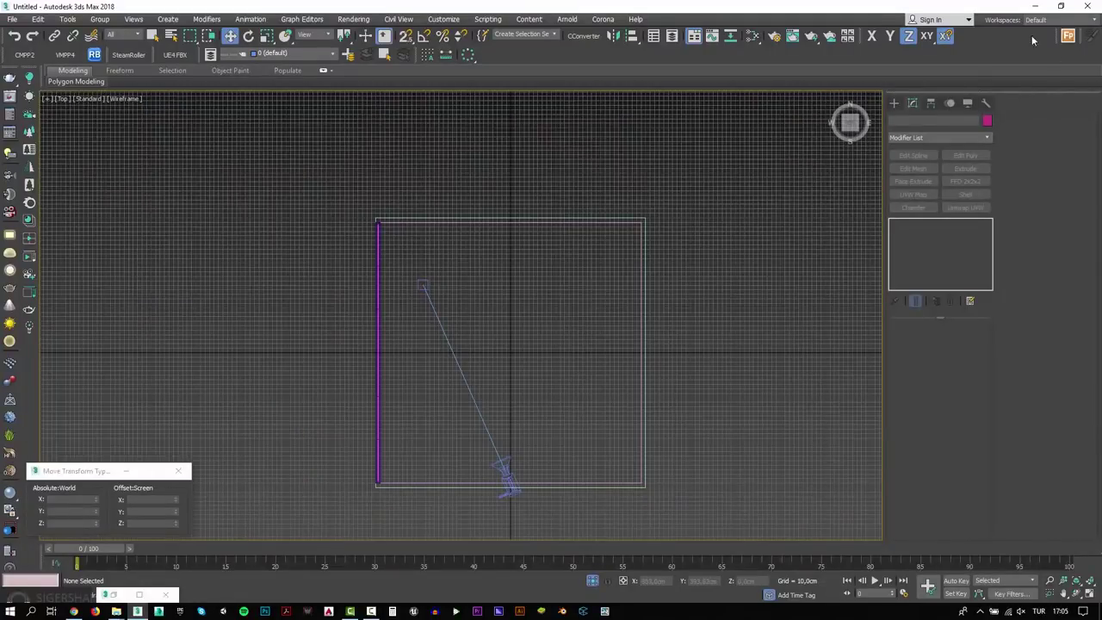
Step: Create a Corona Sun in the Top view, aimed into the room
left_click(894, 102)
left_click(922, 120)
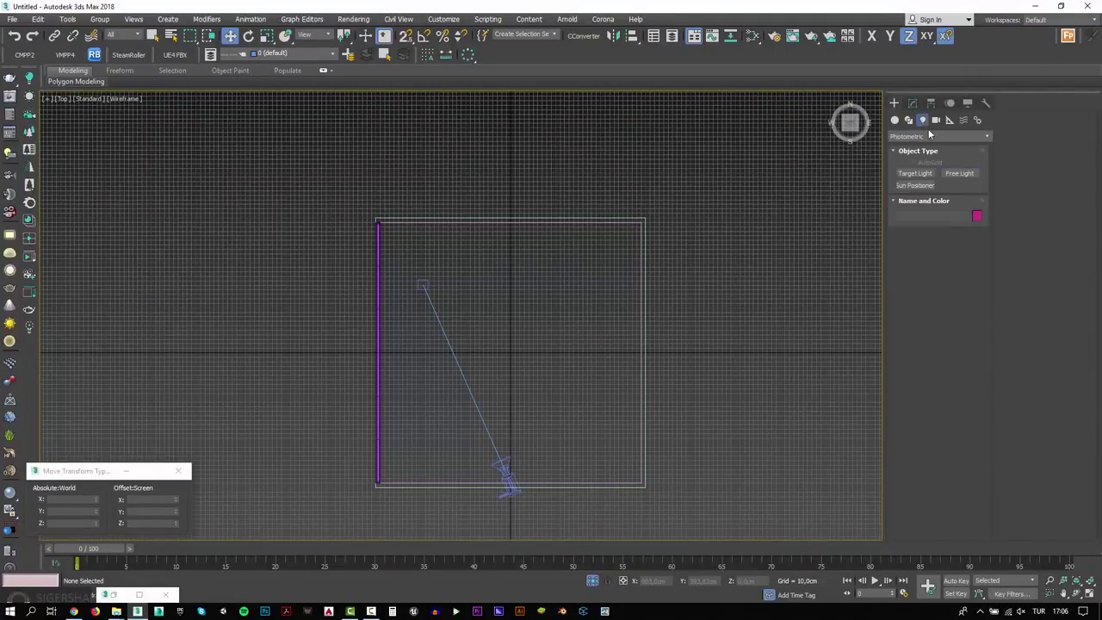
left_click(929, 136)
left_click(912, 170)
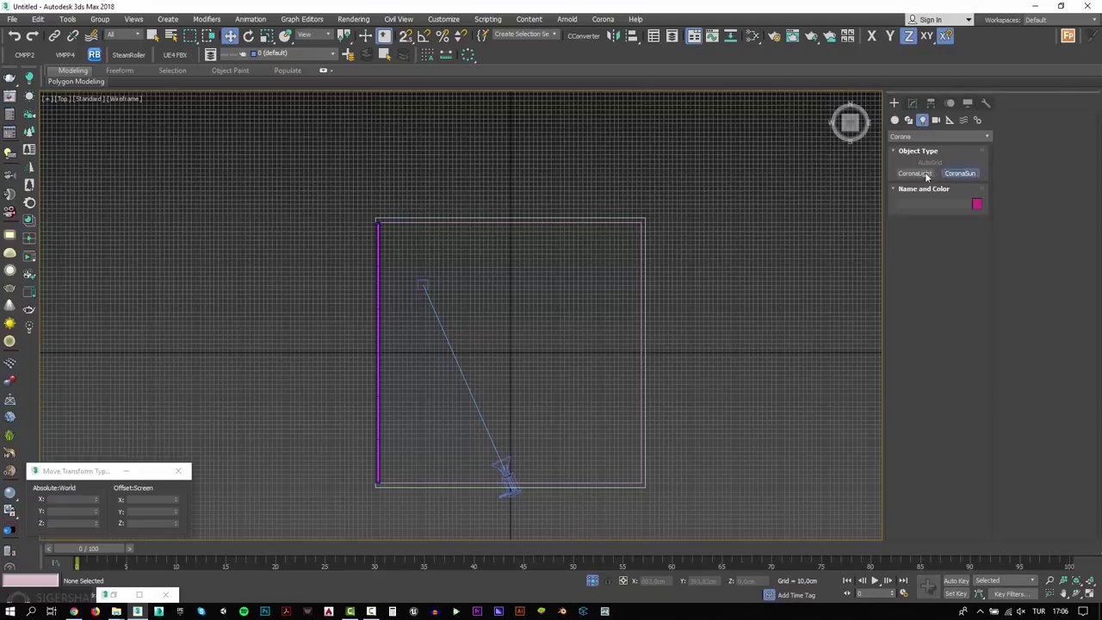
left_click(960, 173)
middle_click_drag(628, 235, 750, 199)
left_click(1050, 580)
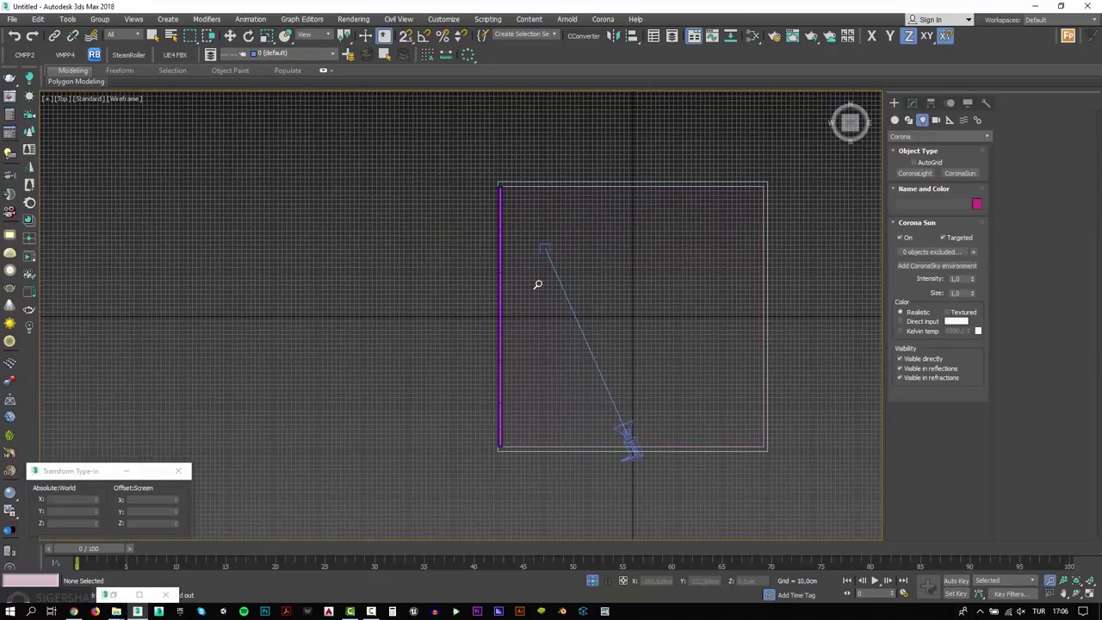
left_click_drag(539, 285, 565, 302)
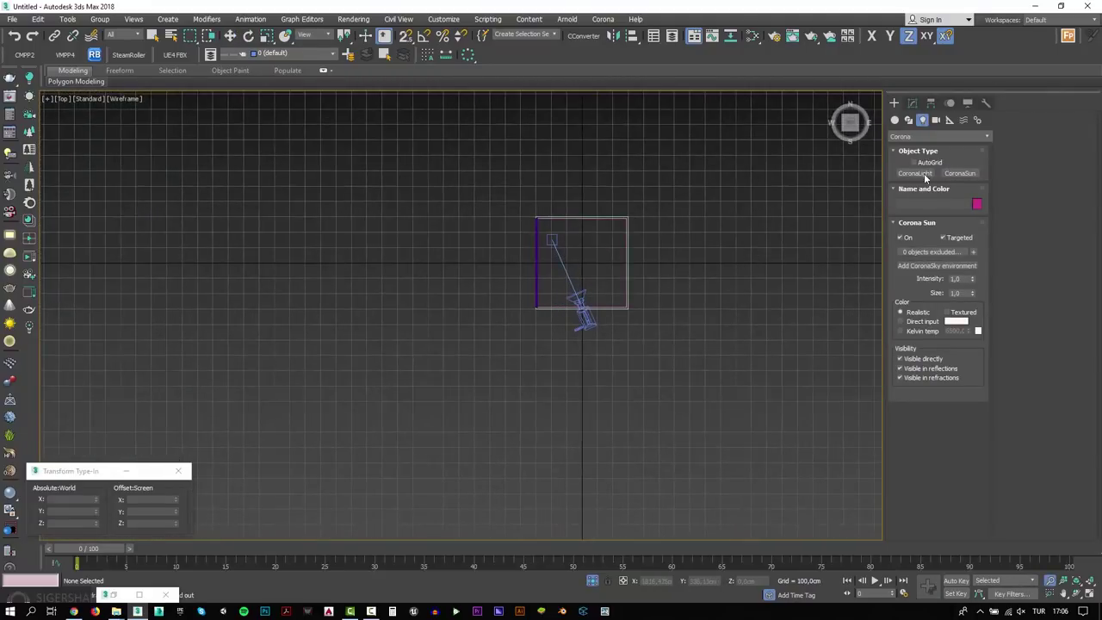
left_click(960, 173)
left_click_drag(265, 410, 597, 227)
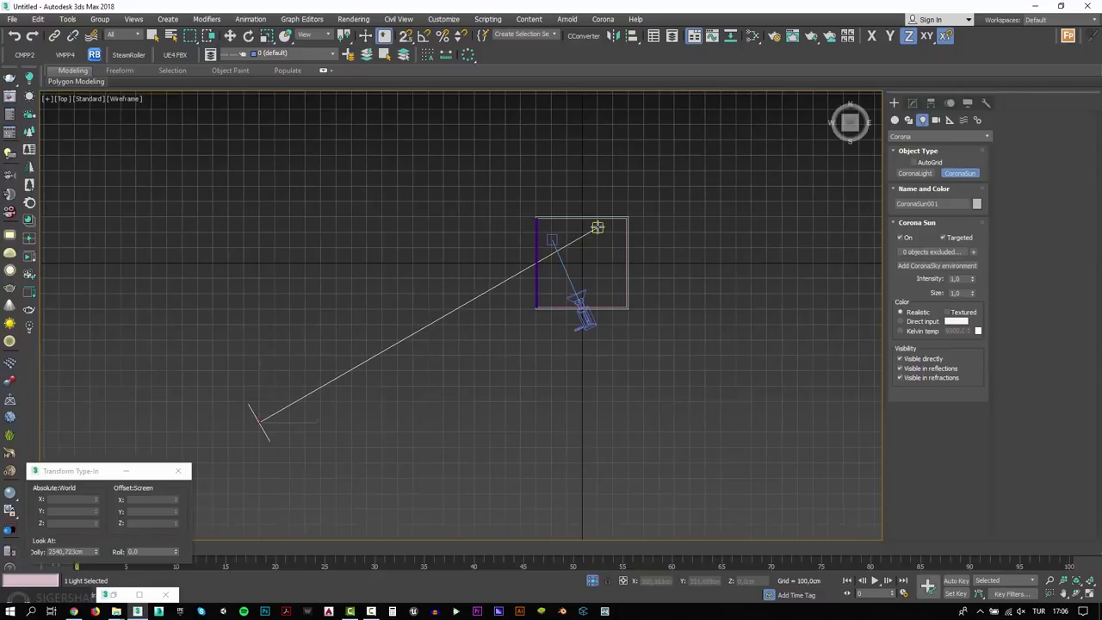
Step: Raise the sun high above the room in the Front view
key("f")
key("z")
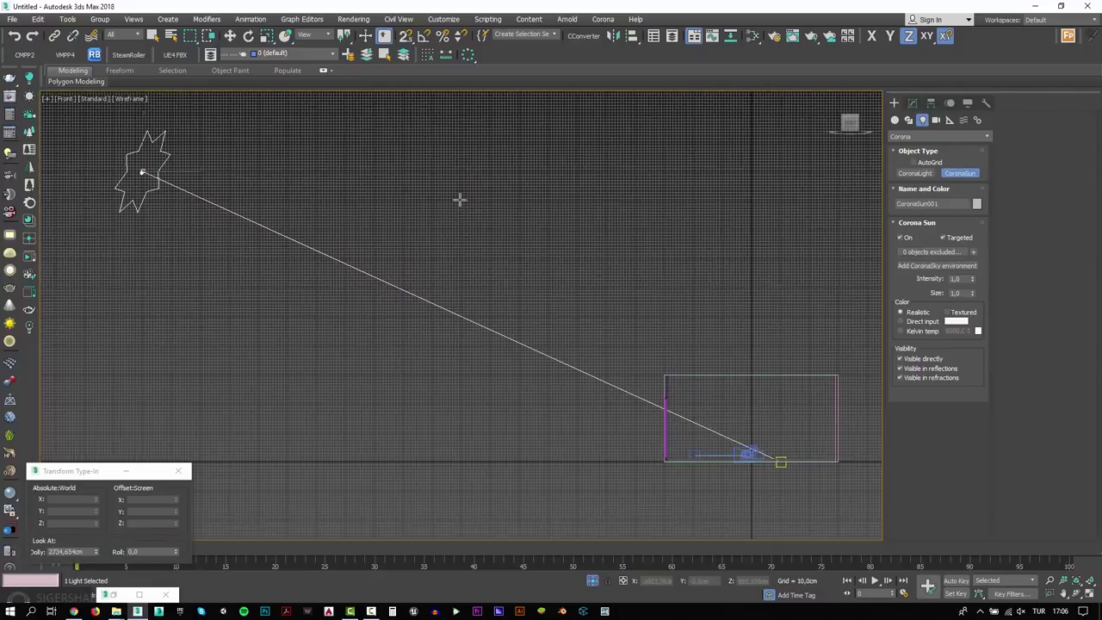
key("w")
left_click_drag(142, 244, 280, 88)
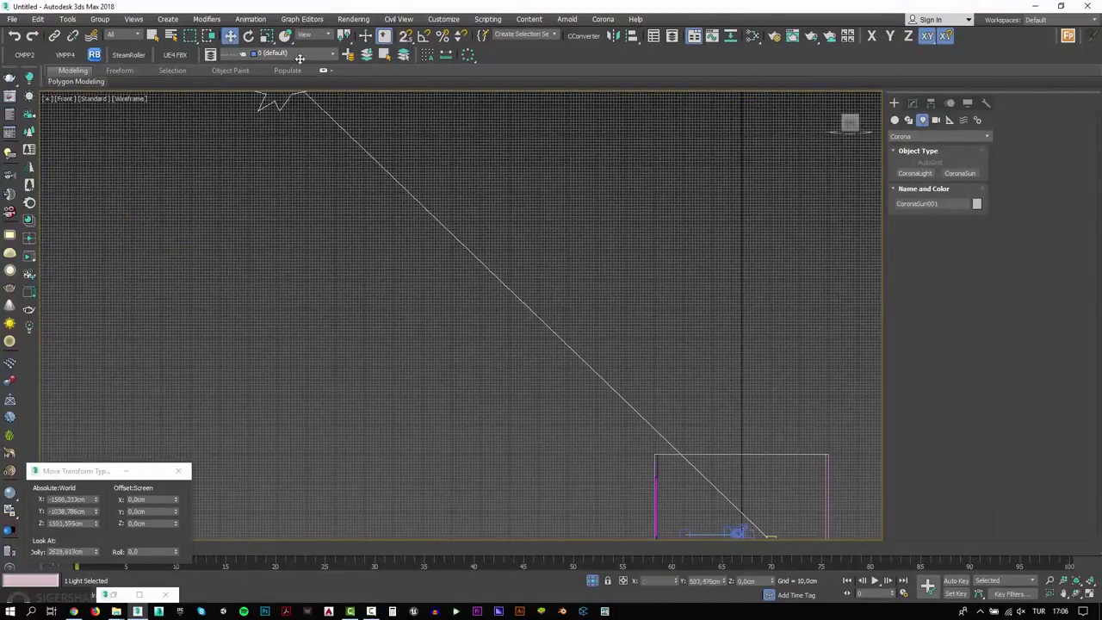
Step: Set the CoronaSun001 intensity to 0,3 and return to the camera view
left_click(912, 104)
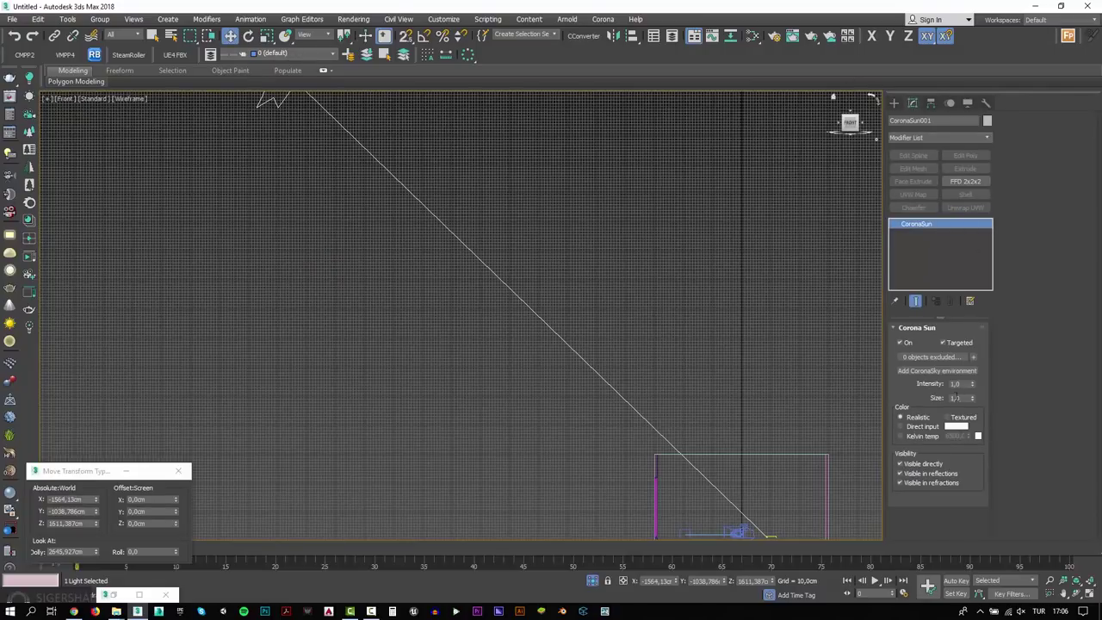
left_click(956, 383)
type("0,3")
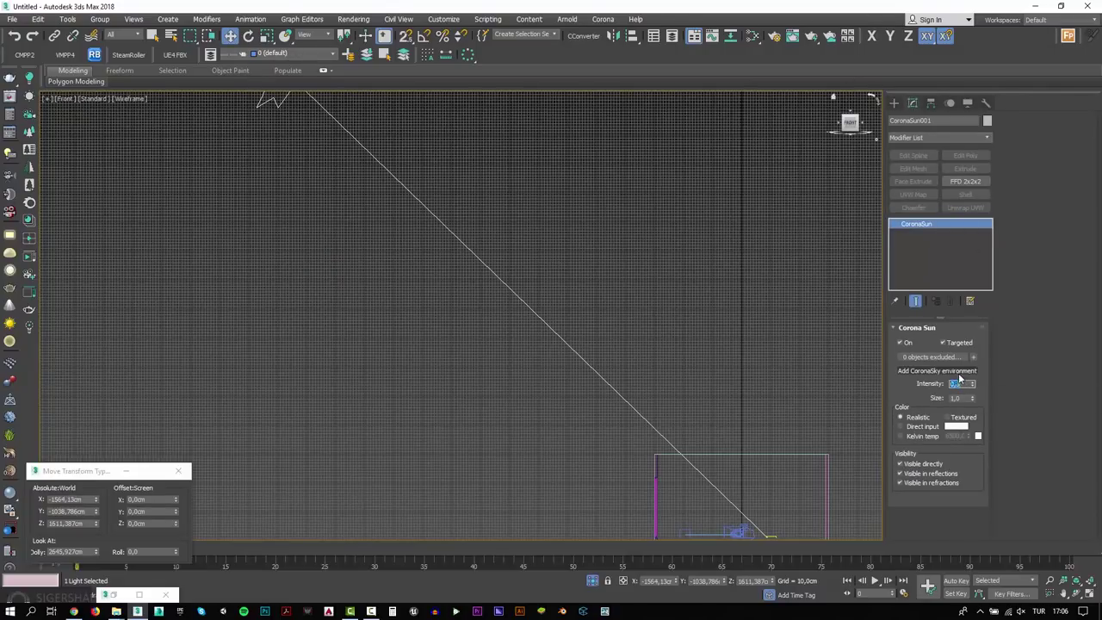
key("Tab")
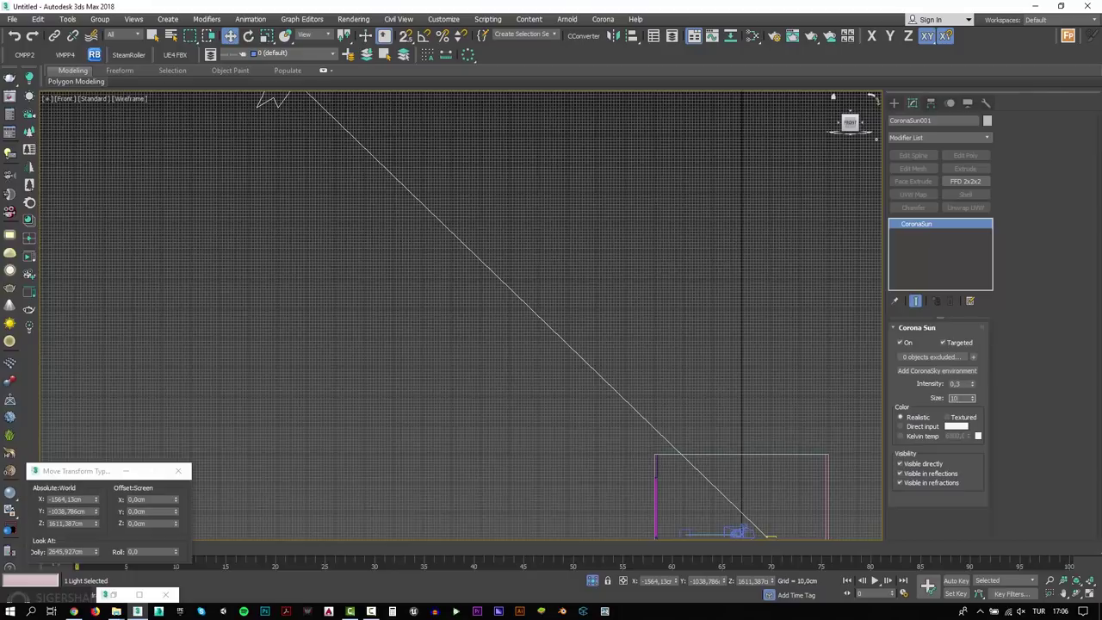
left_click(726, 301)
key("c")
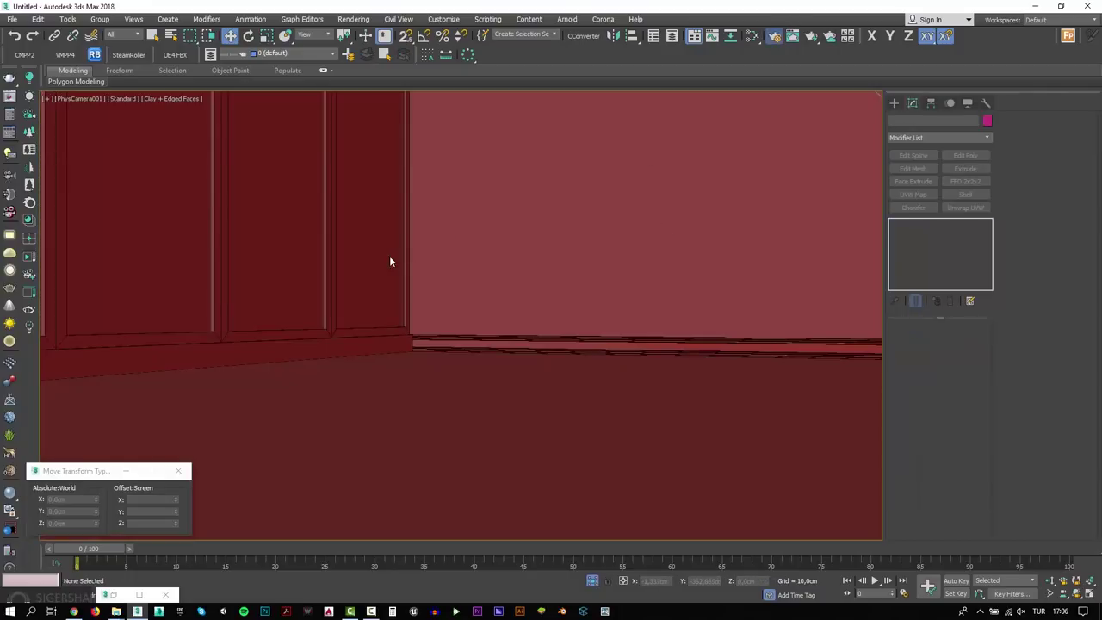
Step: Open Corona Render Setup with F10 and start an interactive render
key("F10")
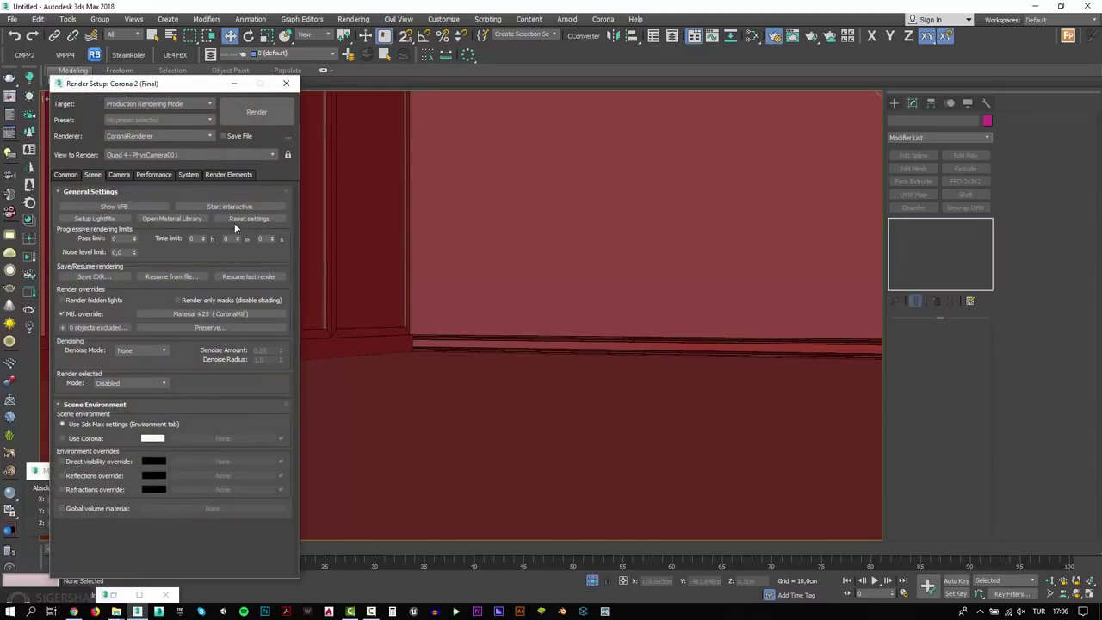
left_click(227, 205)
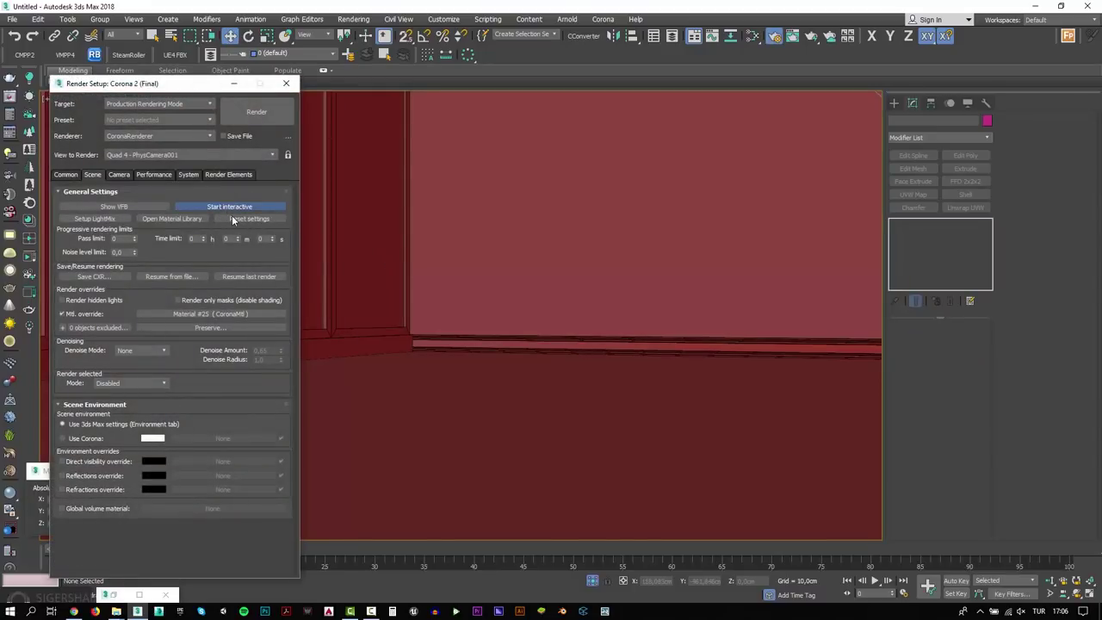
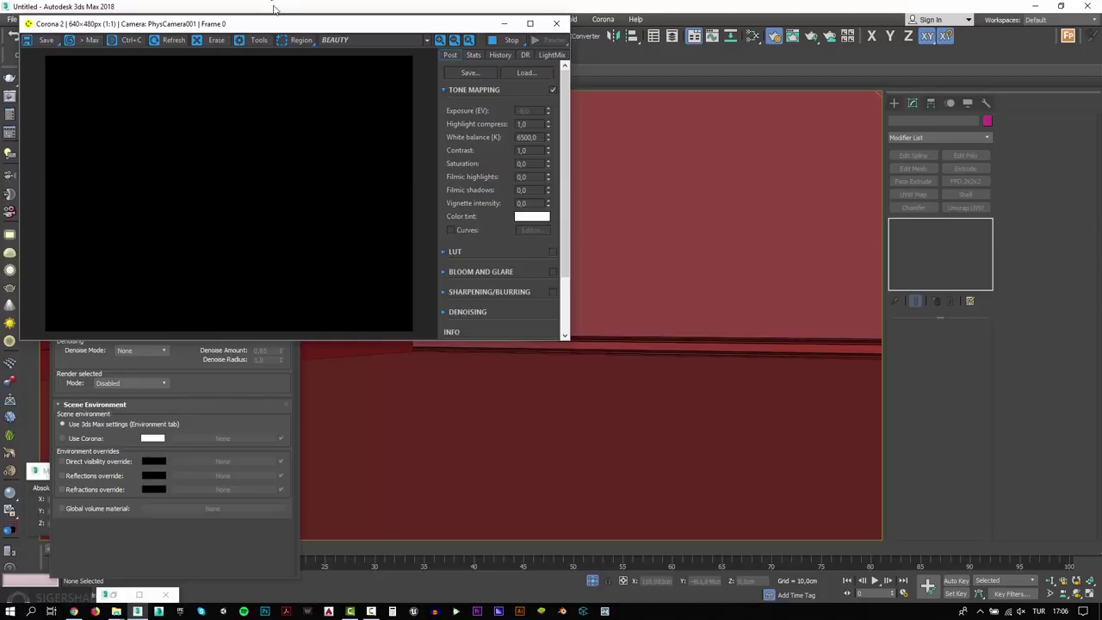
Step: Set the scene's exposure control to no exposure control in Environment and Effects
left_click_drag(283, 26, 648, 129)
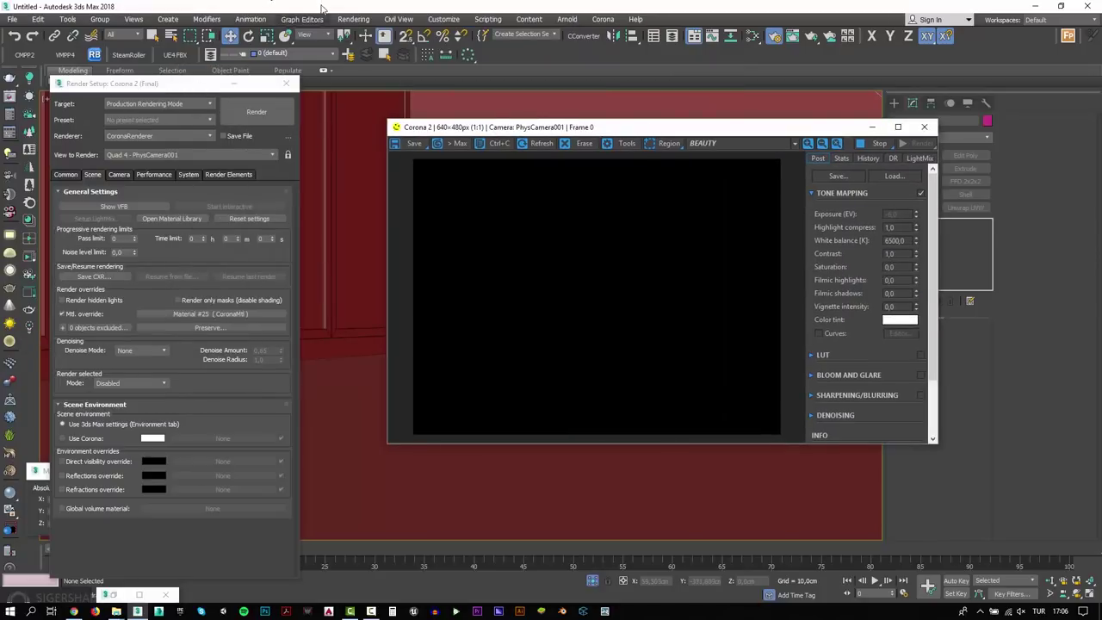
key("8")
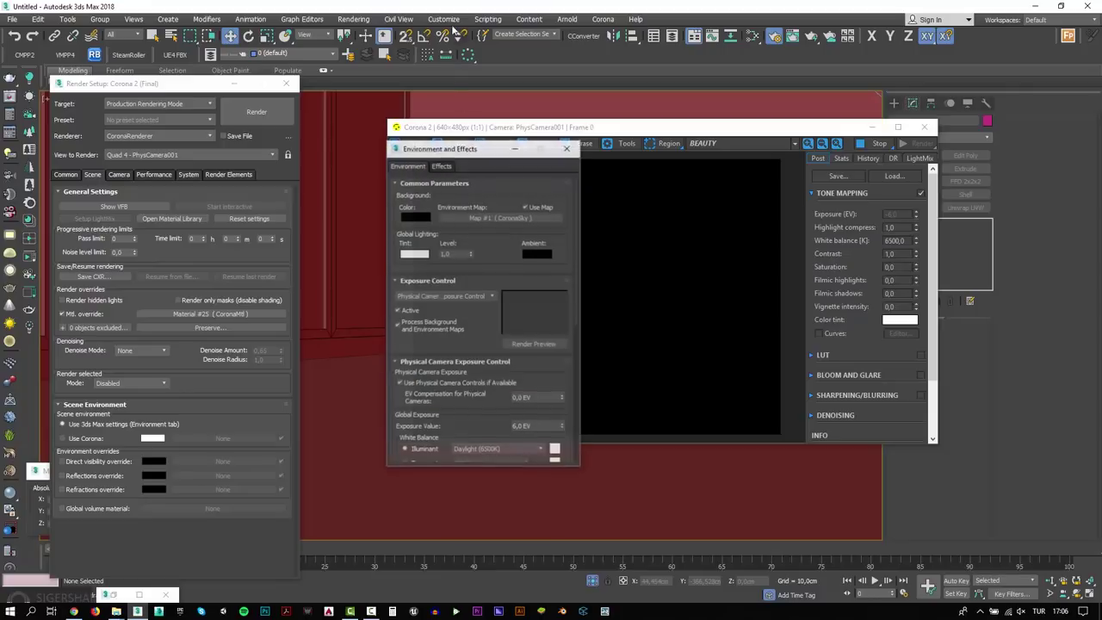
left_click(448, 296)
left_click(441, 303)
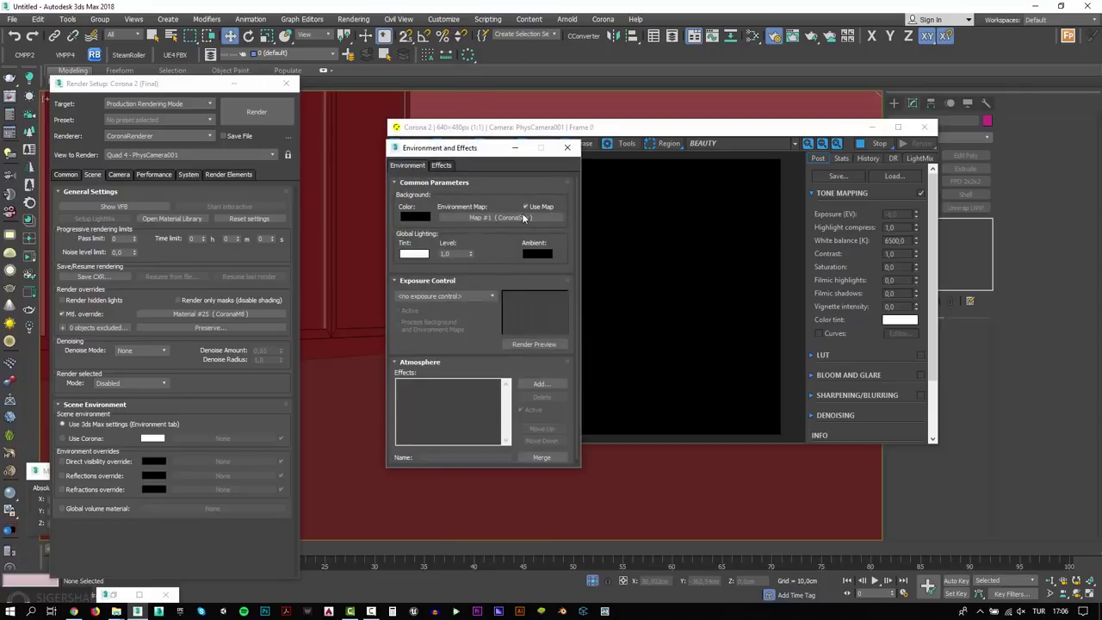
left_click(515, 149)
middle_click_drag(353, 222, 340, 229)
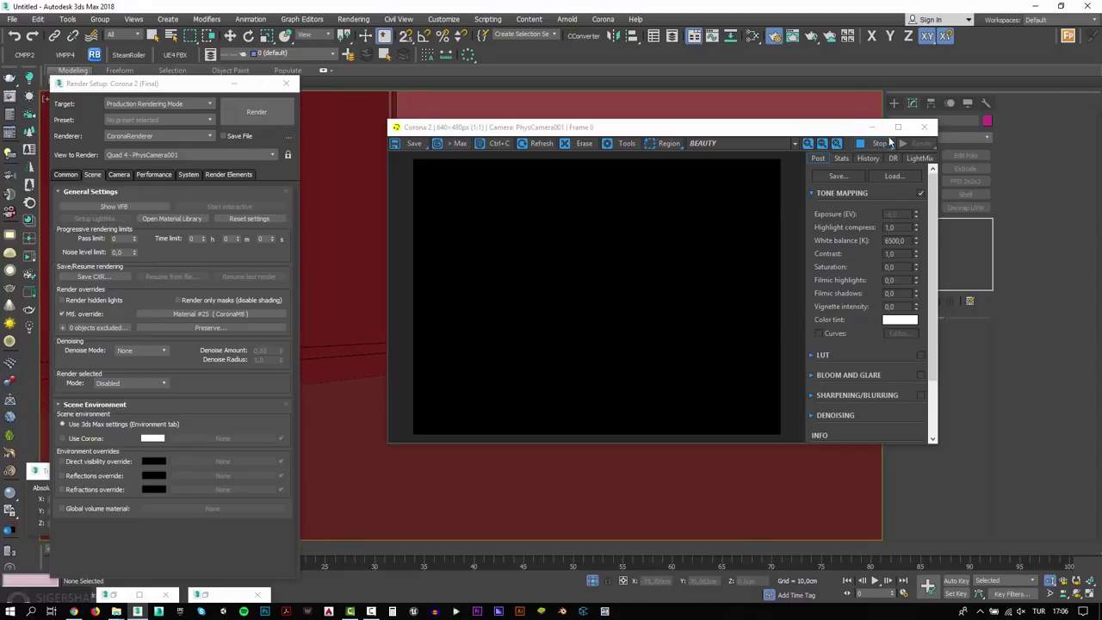
Step: Select the camera, switch to the PhysCamera001 view and start an interactive render
left_click(924, 127)
key("t")
scroll(602, 284, "down", 5)
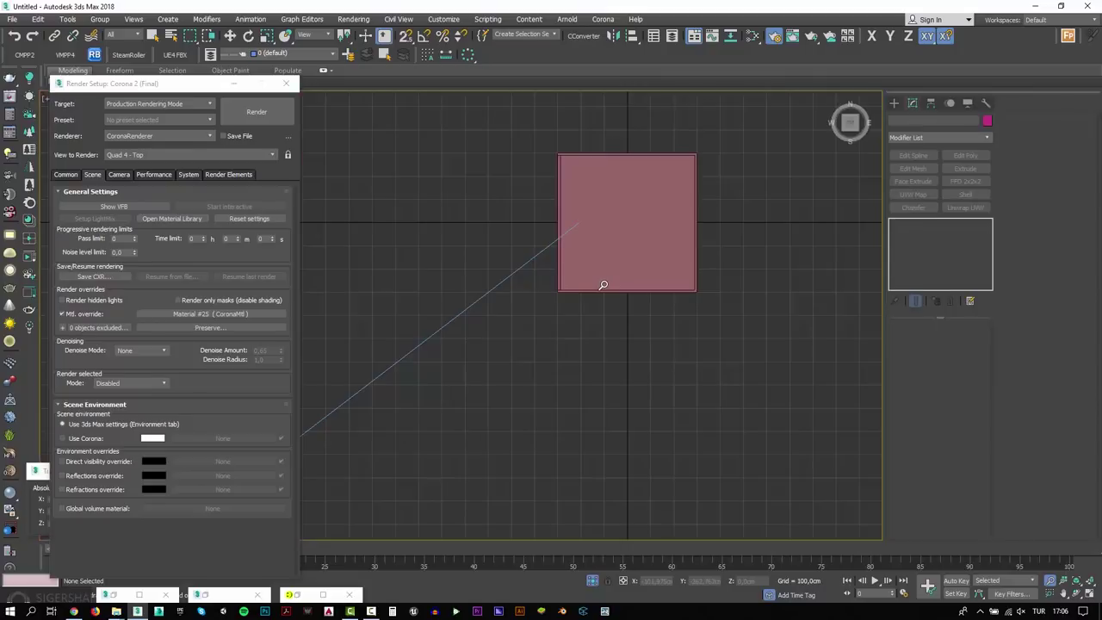
key("F3")
middle_click_drag(603, 285, 611, 311)
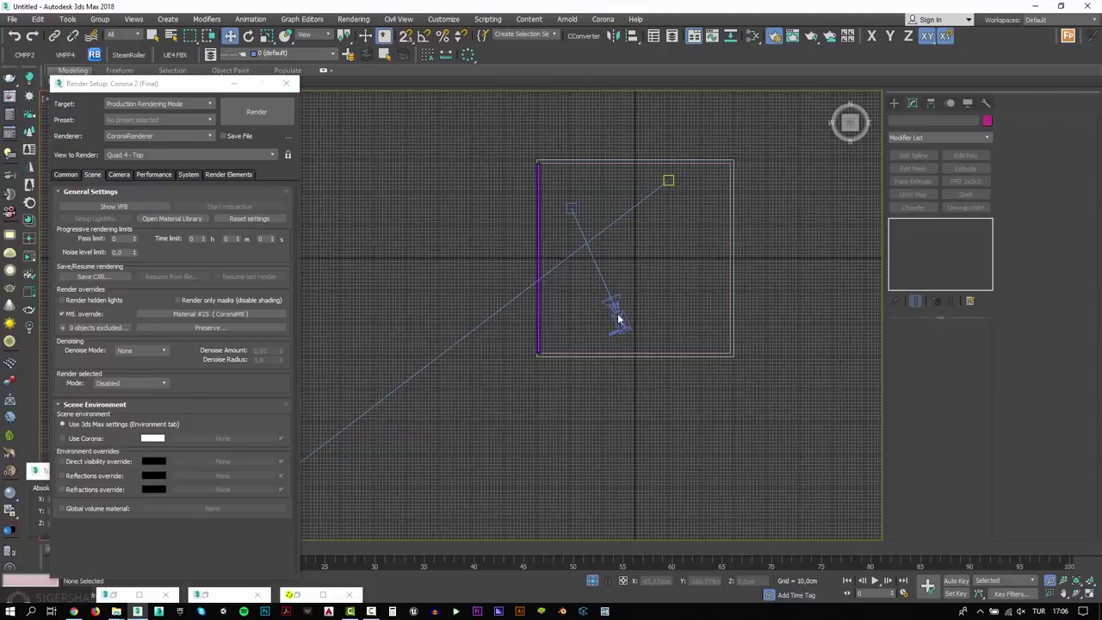
key("w")
left_click(615, 313)
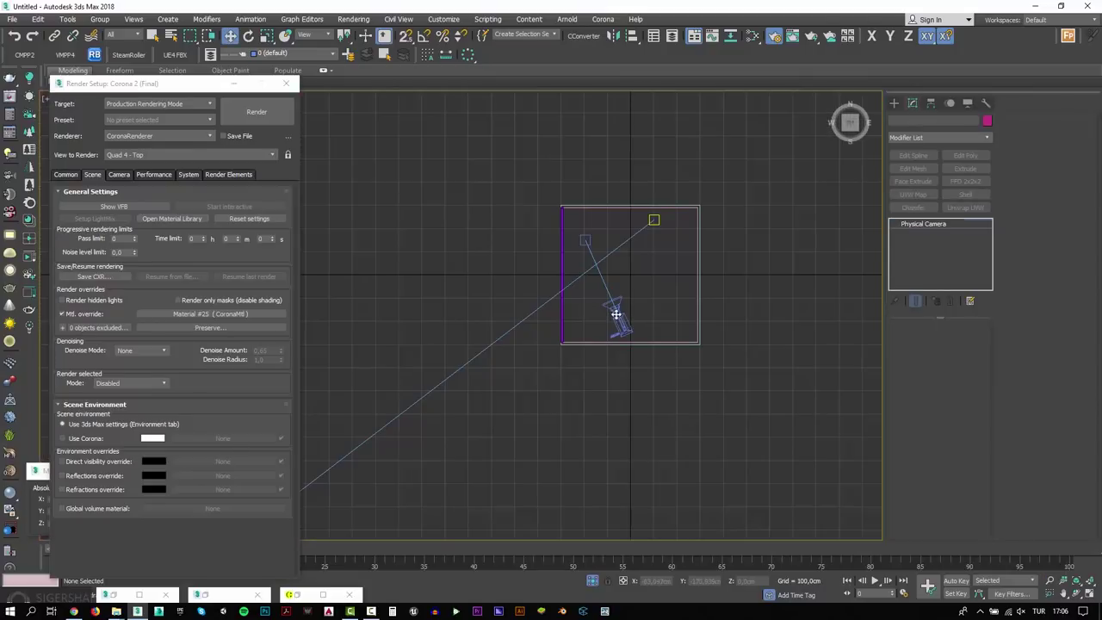
key("c")
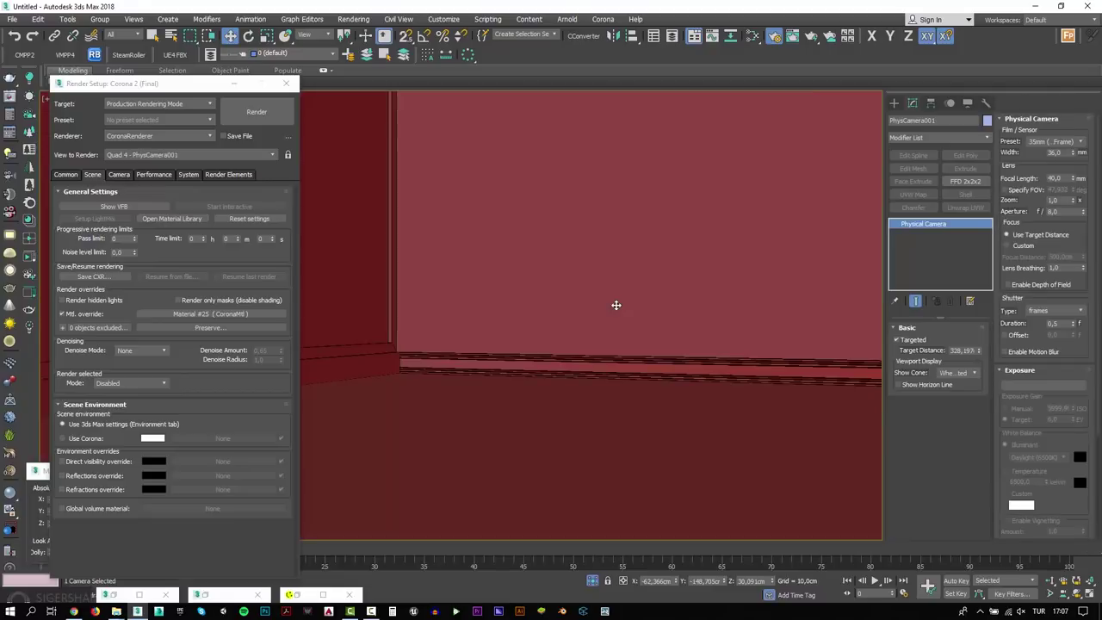
key("shift+q")
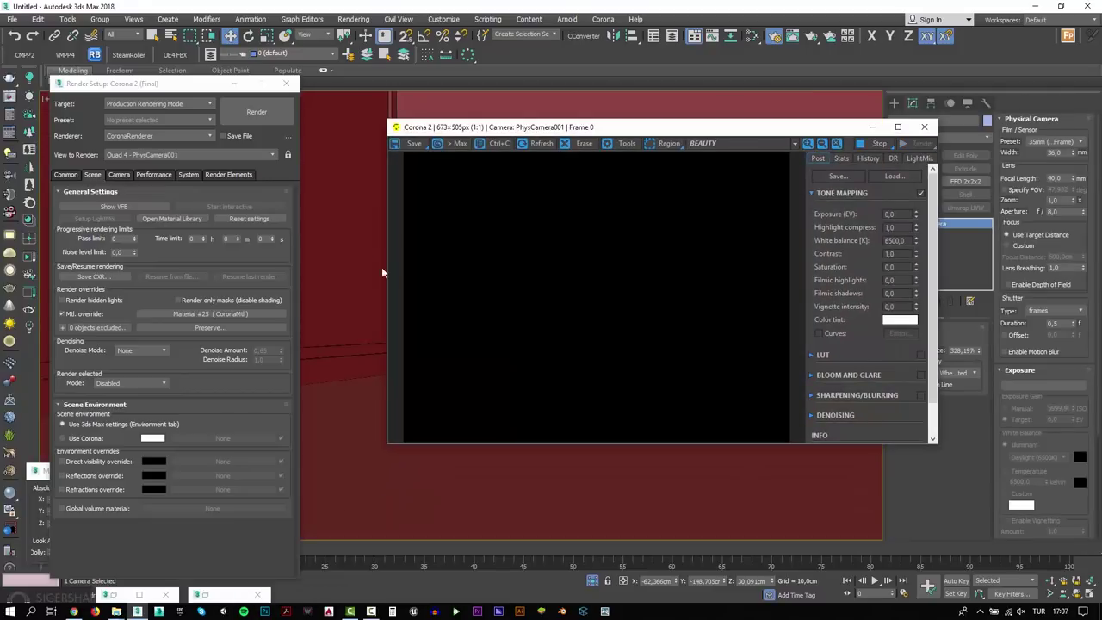
Step: Rename Plane001 to glass, exclude it from the material override, and maximize the render
left_click(351, 259)
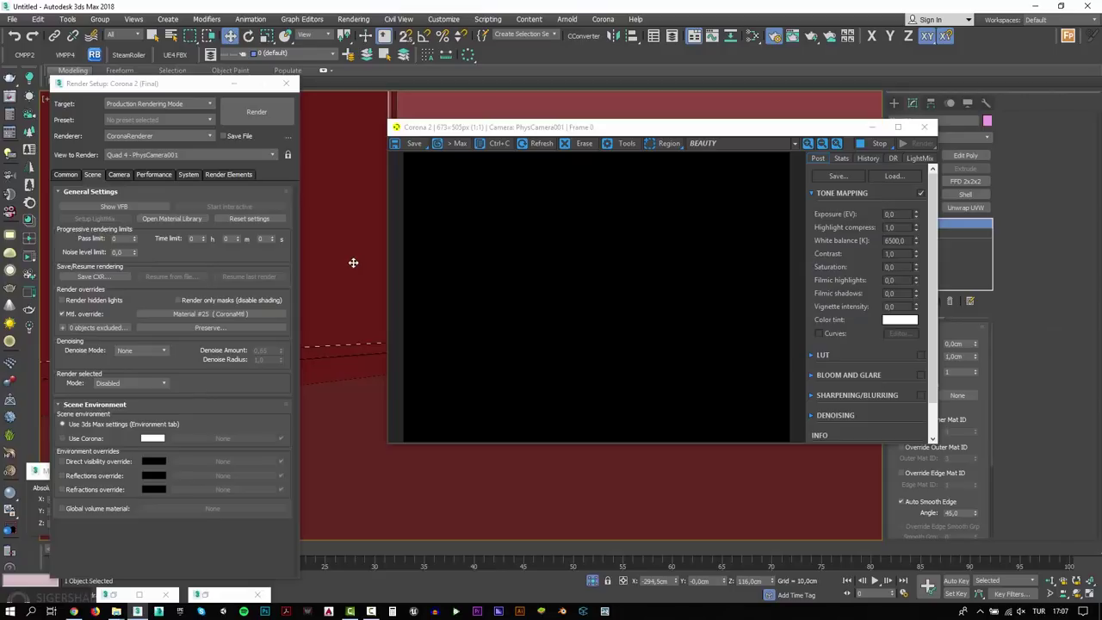
left_click_drag(723, 129, 704, 209)
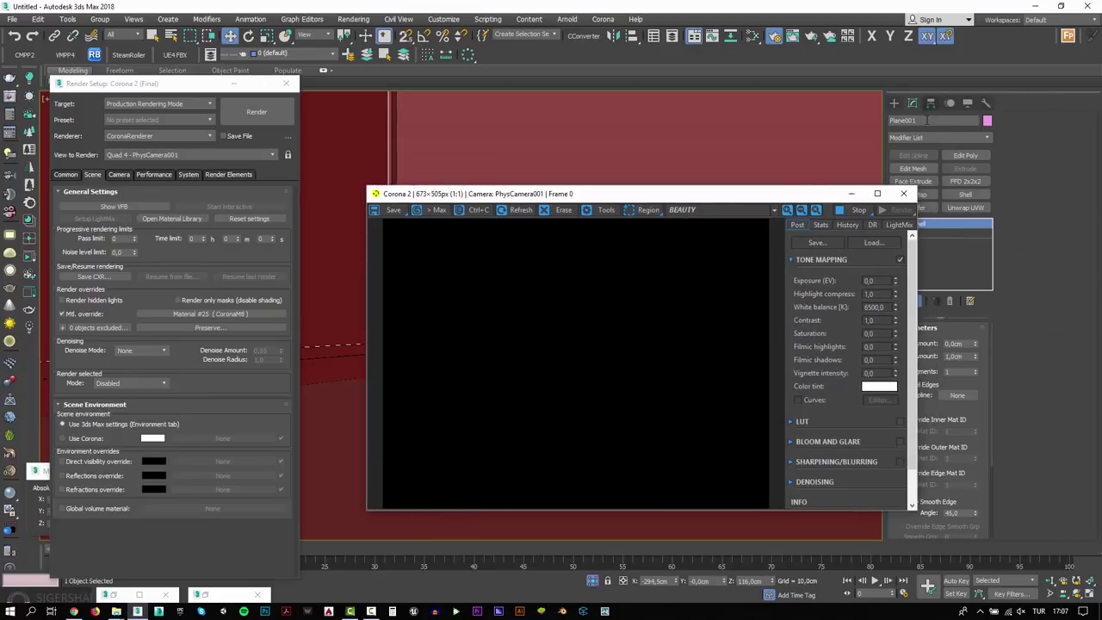
left_click(927, 120)
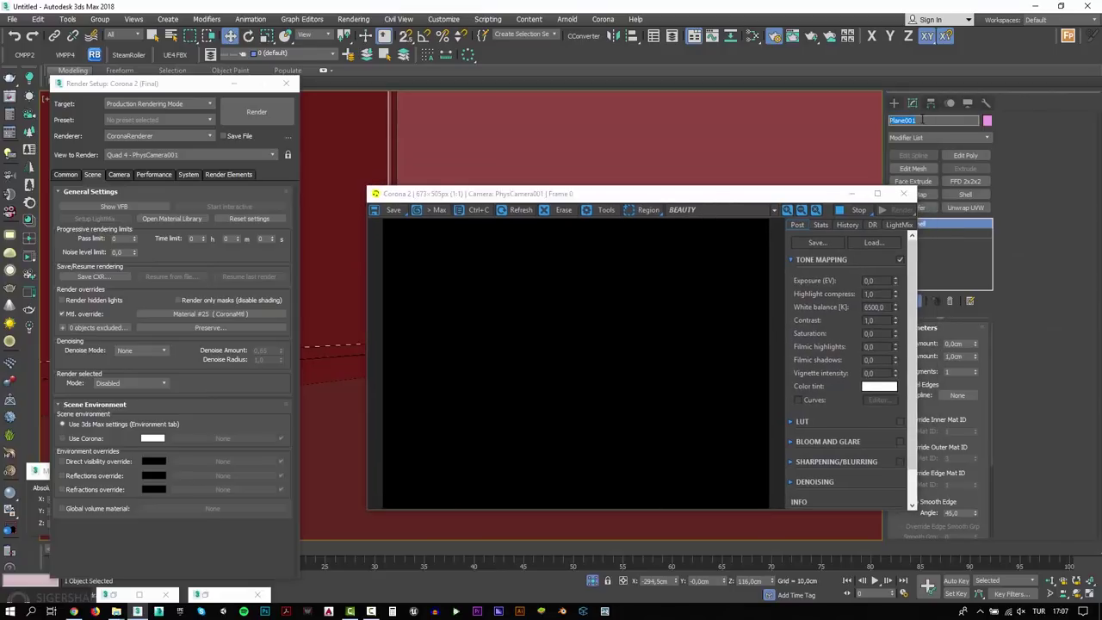
type("p")
type("ss")
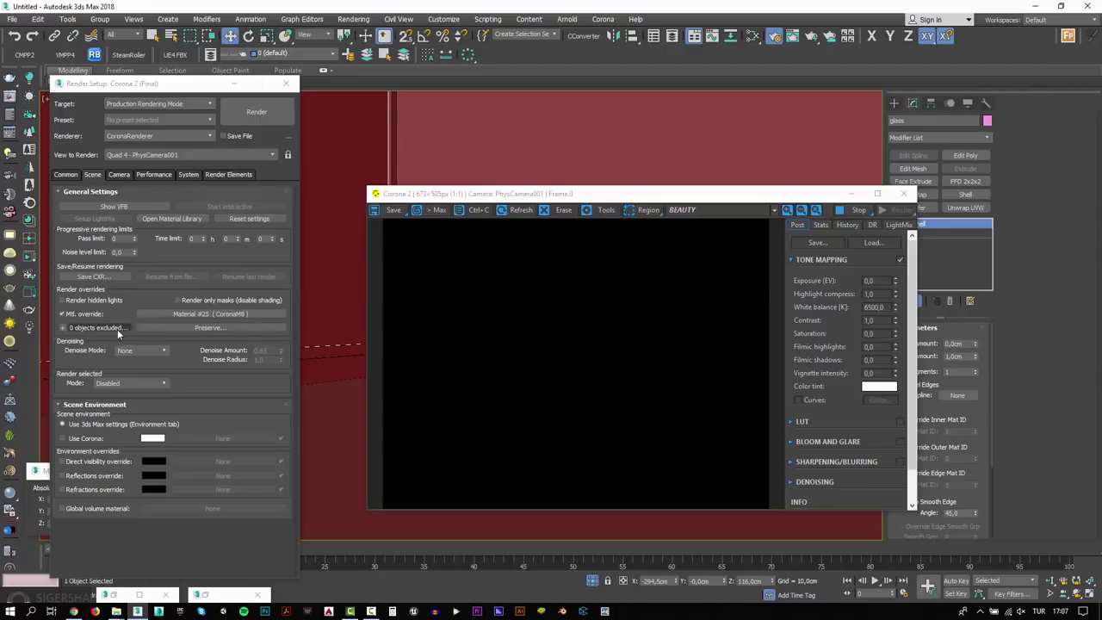
left_click(62, 330)
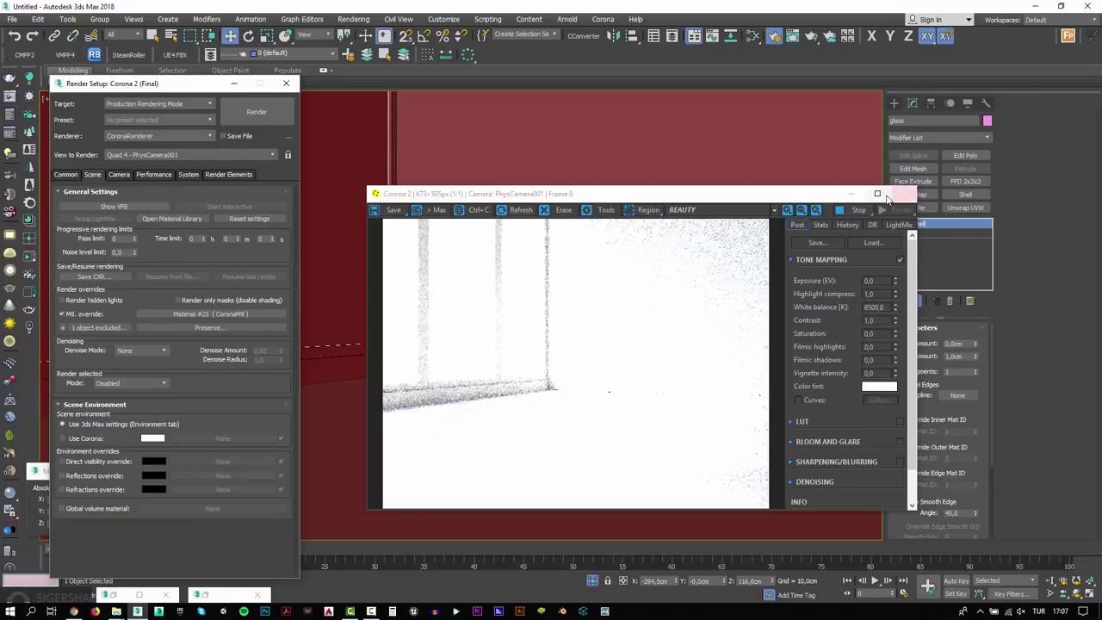
left_click(876, 193)
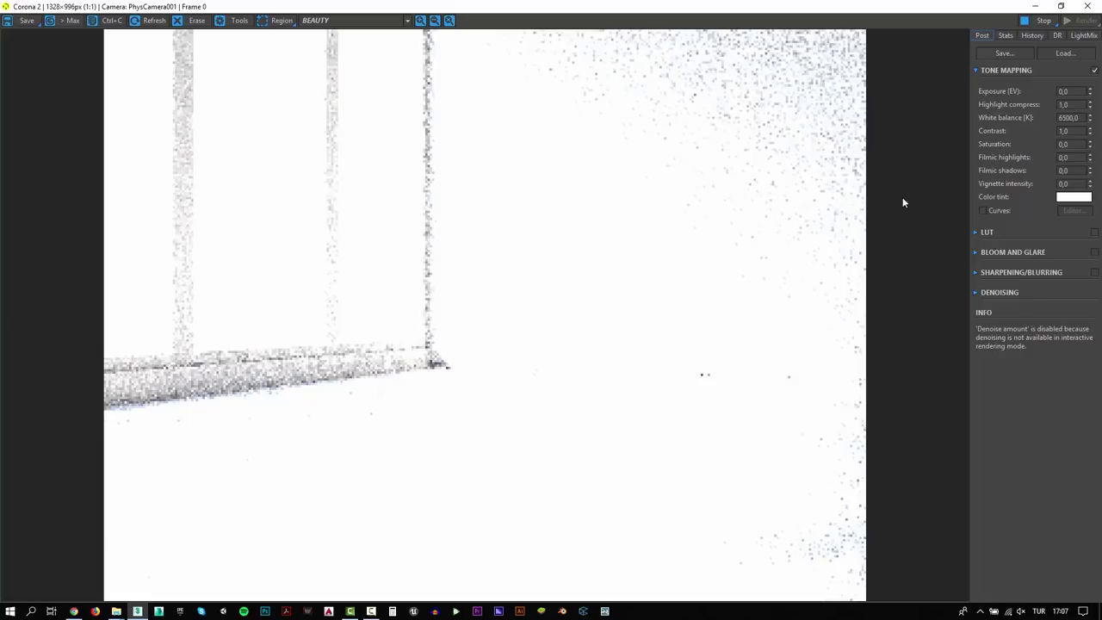
Step: Disable Gamma/LUT Correction in the Preferences Gamma and LUT settings
left_click(1036, 7)
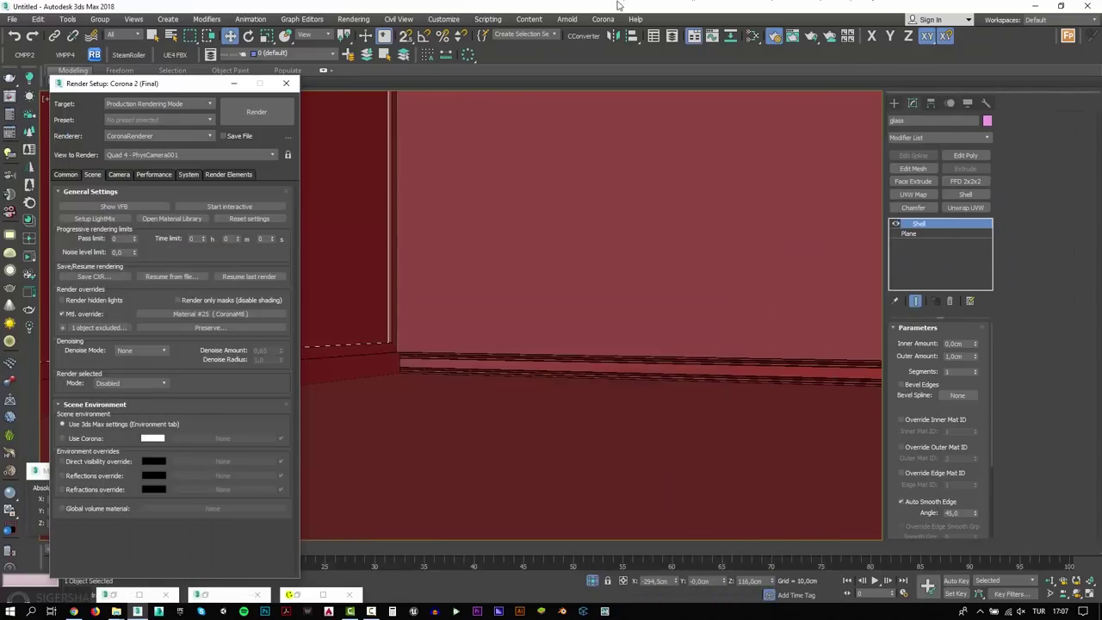
left_click(440, 19)
left_click(451, 201)
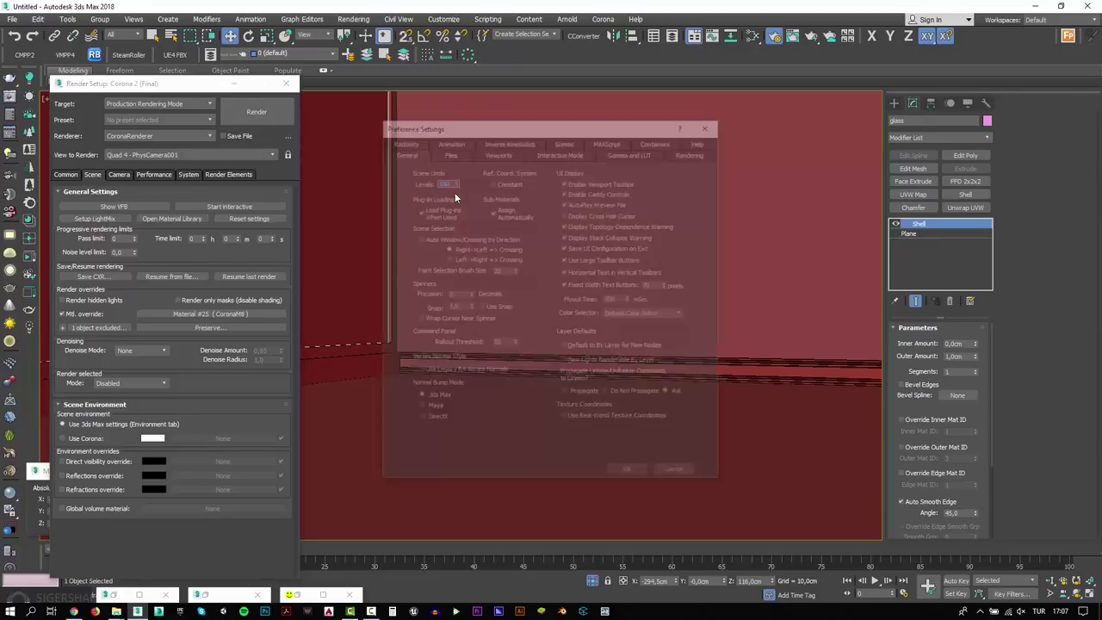
left_click(628, 153)
left_click(437, 182)
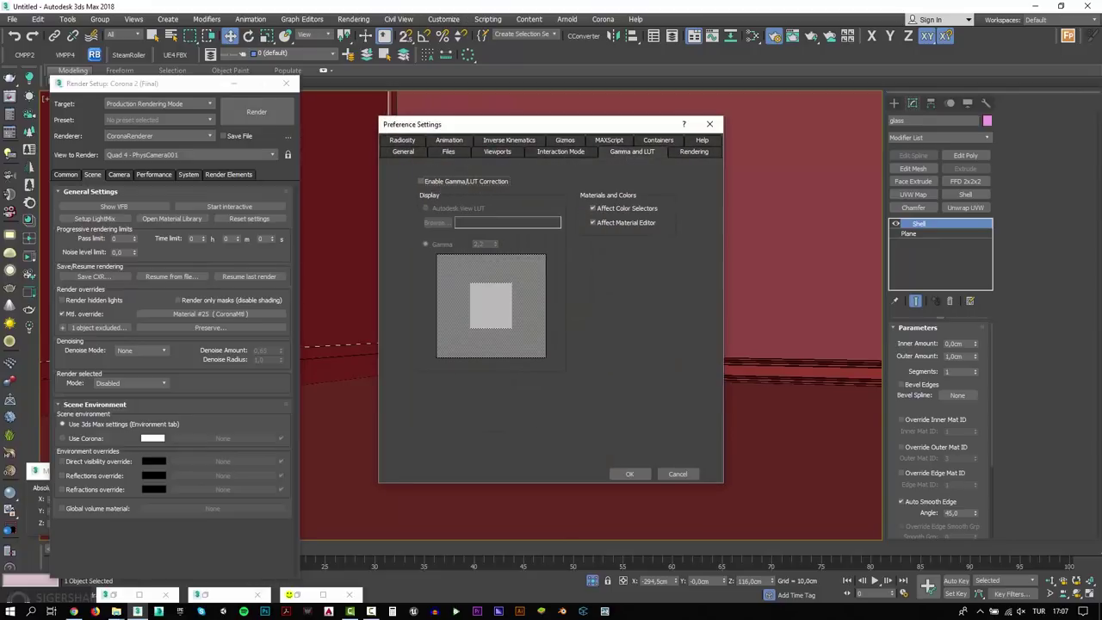
left_click(628, 474)
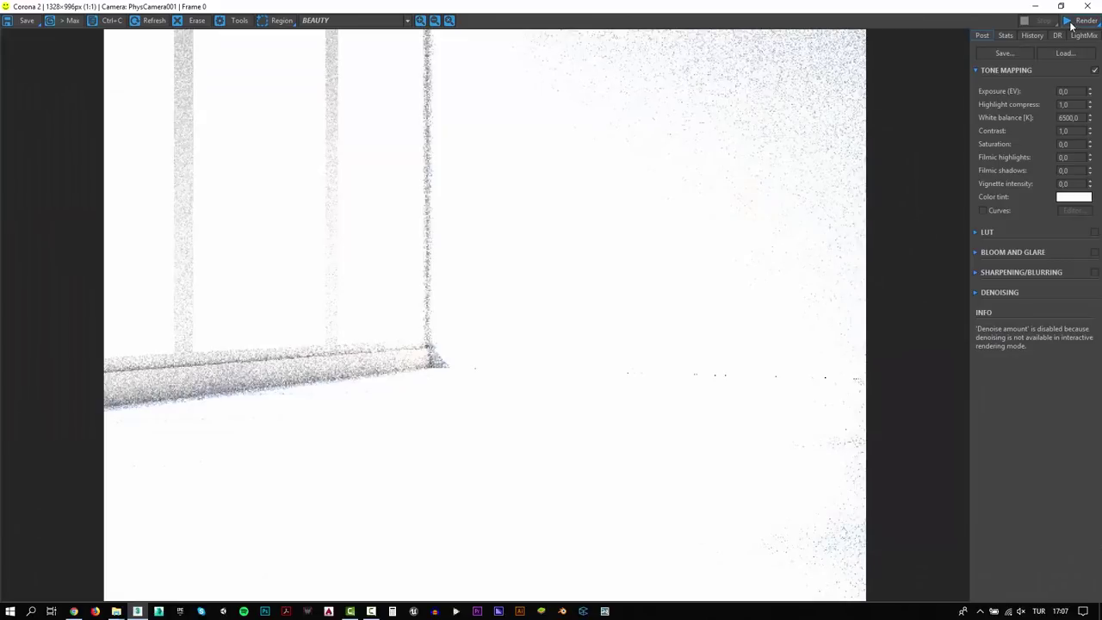
Step: Restart the render and set highlight compress 500, white balance 5500 K and contrast 3
left_click(1072, 22)
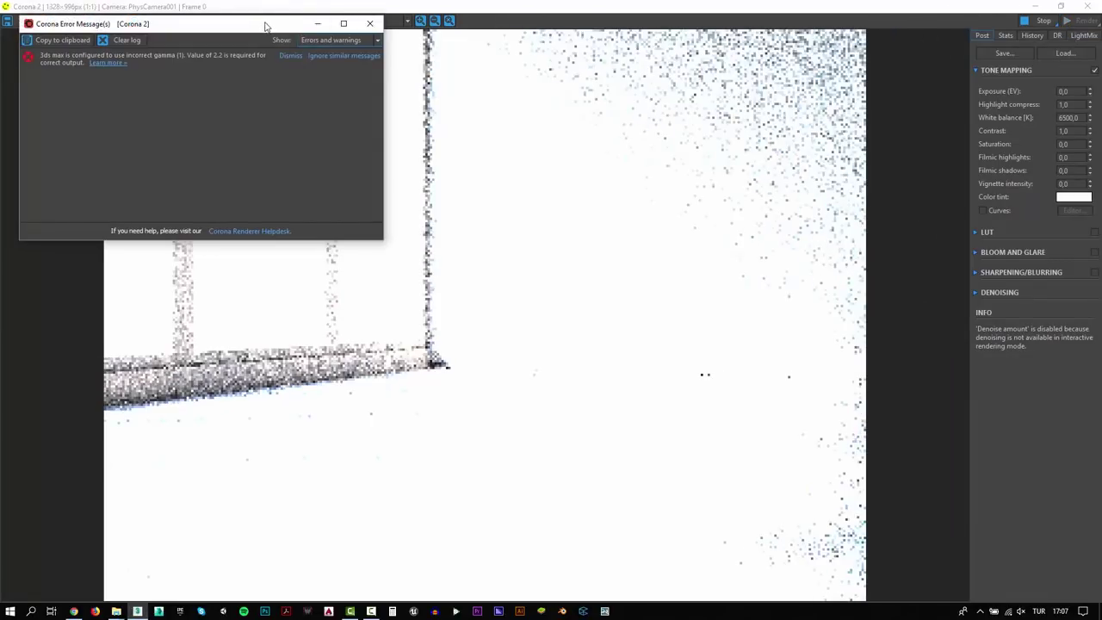
left_click(317, 23)
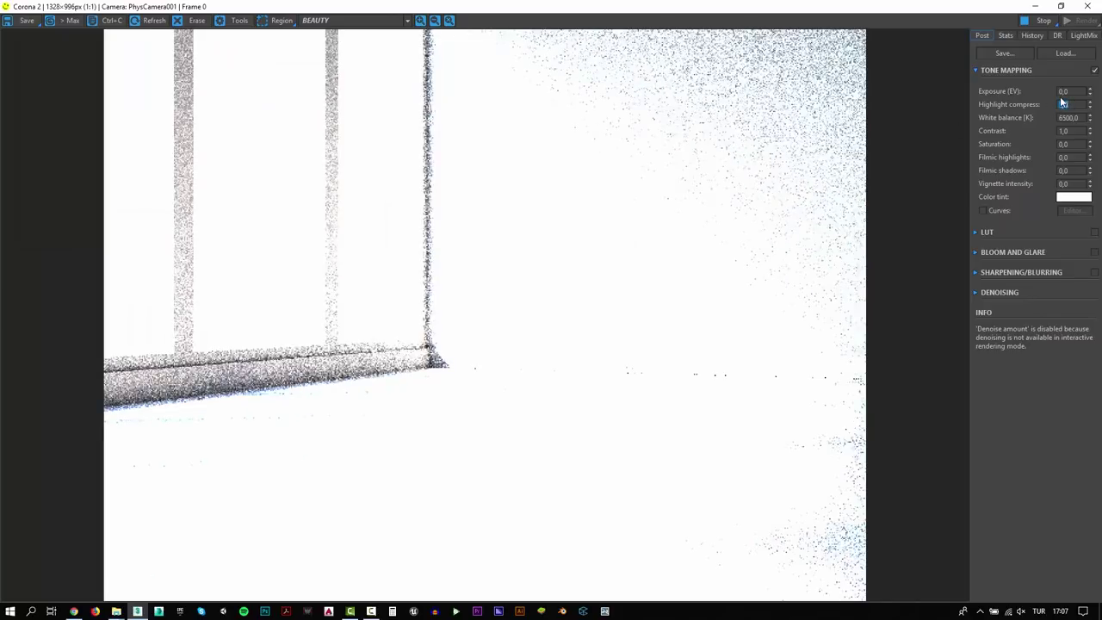
key("Return")
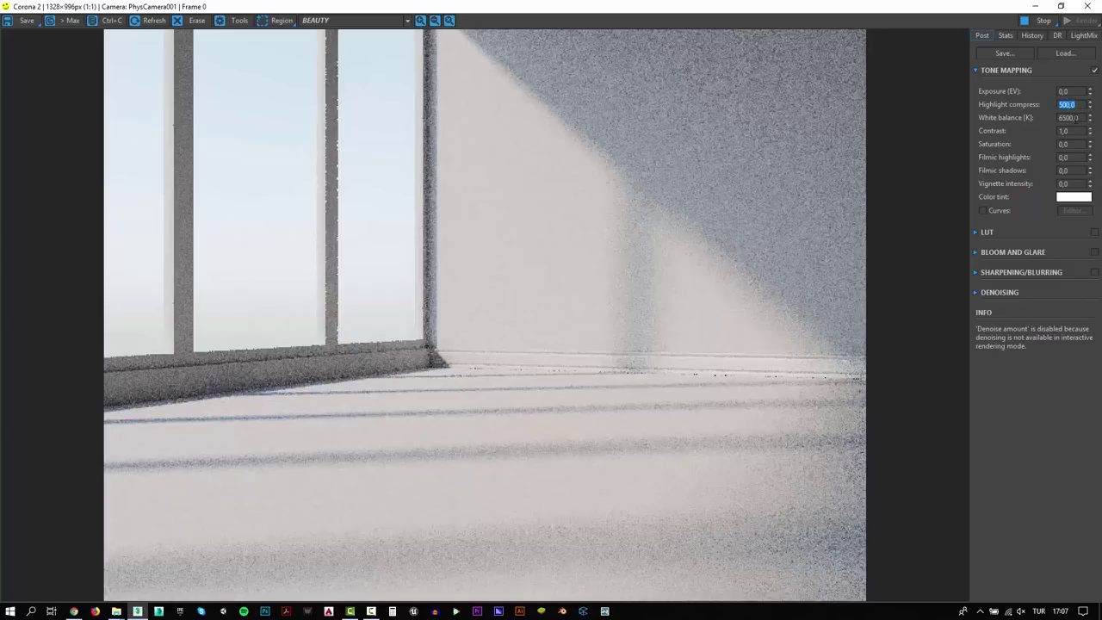
double_click(1074, 118)
type("55")
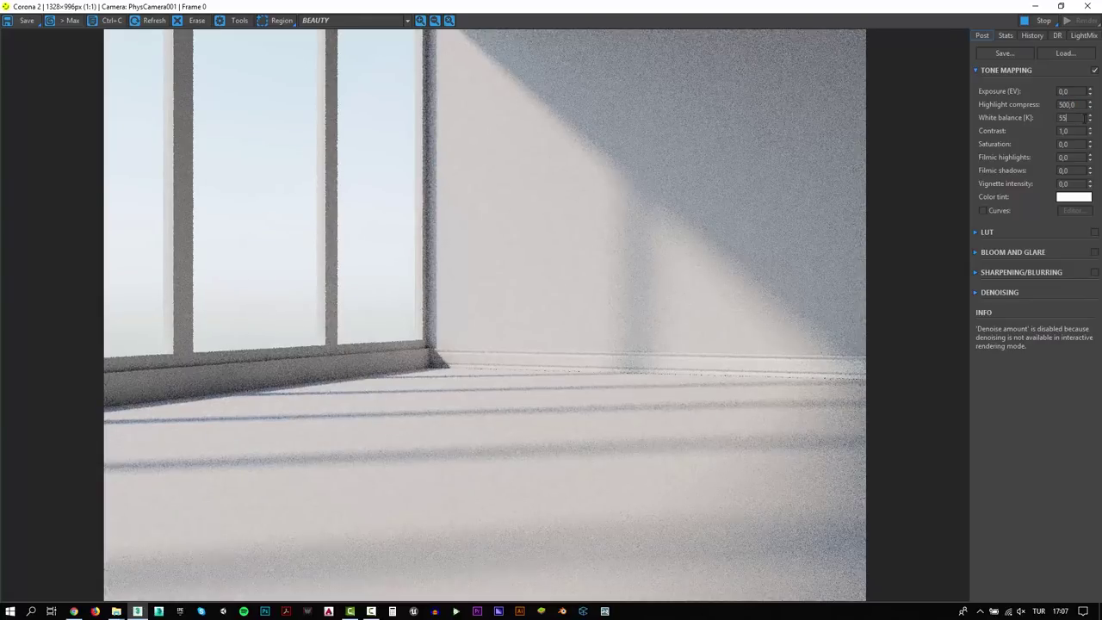
key("Return")
key("Tab")
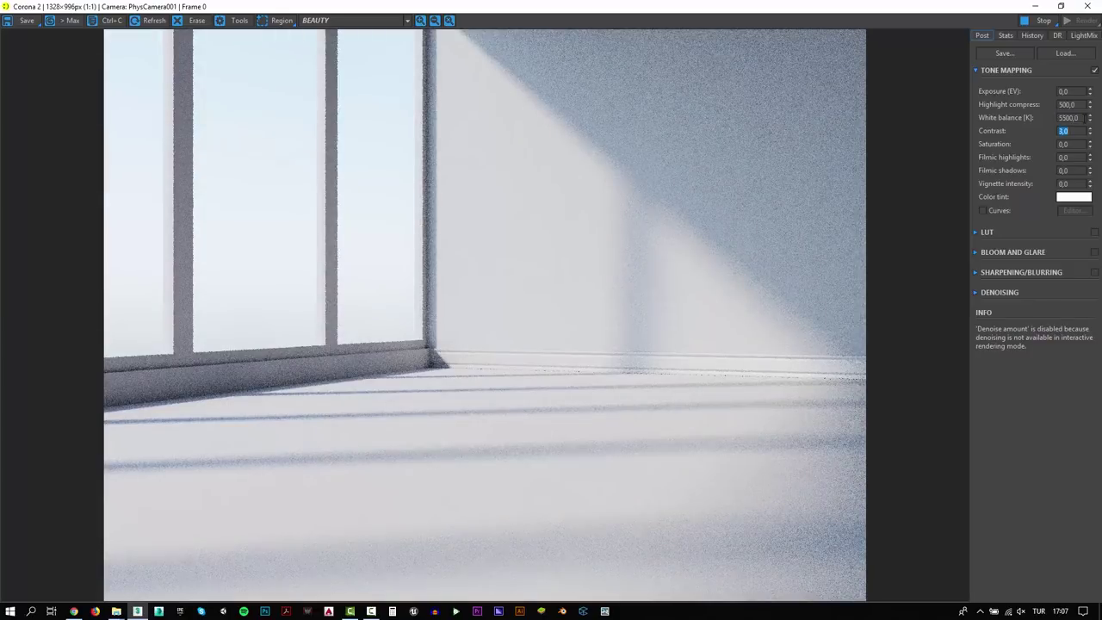
left_click(1035, 6)
right_click(484, 357)
Step: Hide the glass pane and check the render of the baseboard
left_click(497, 303)
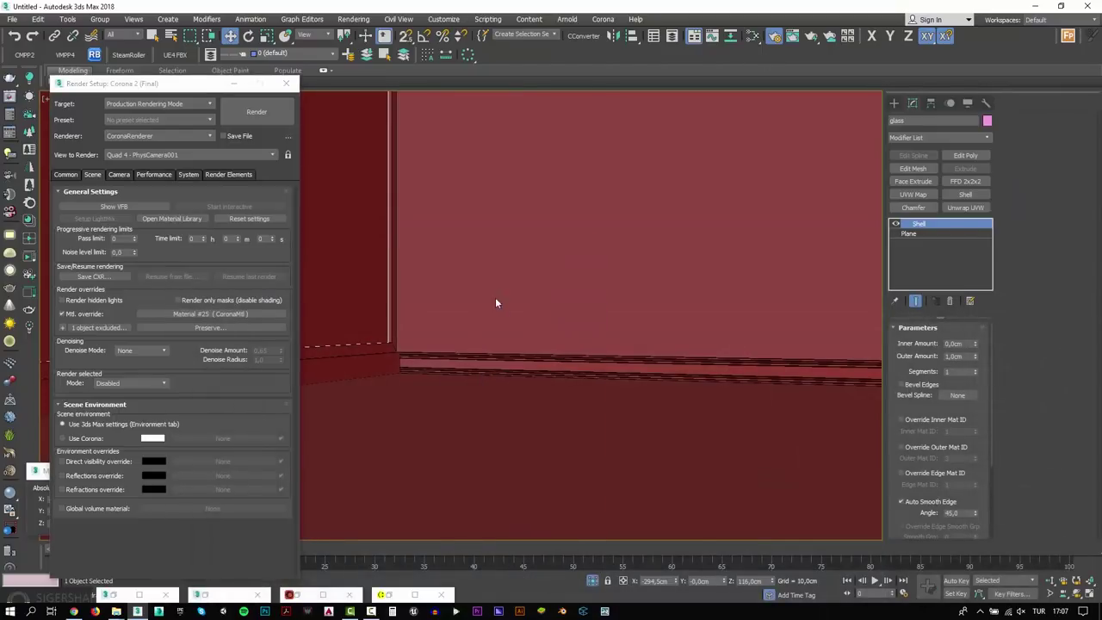
left_click(525, 364)
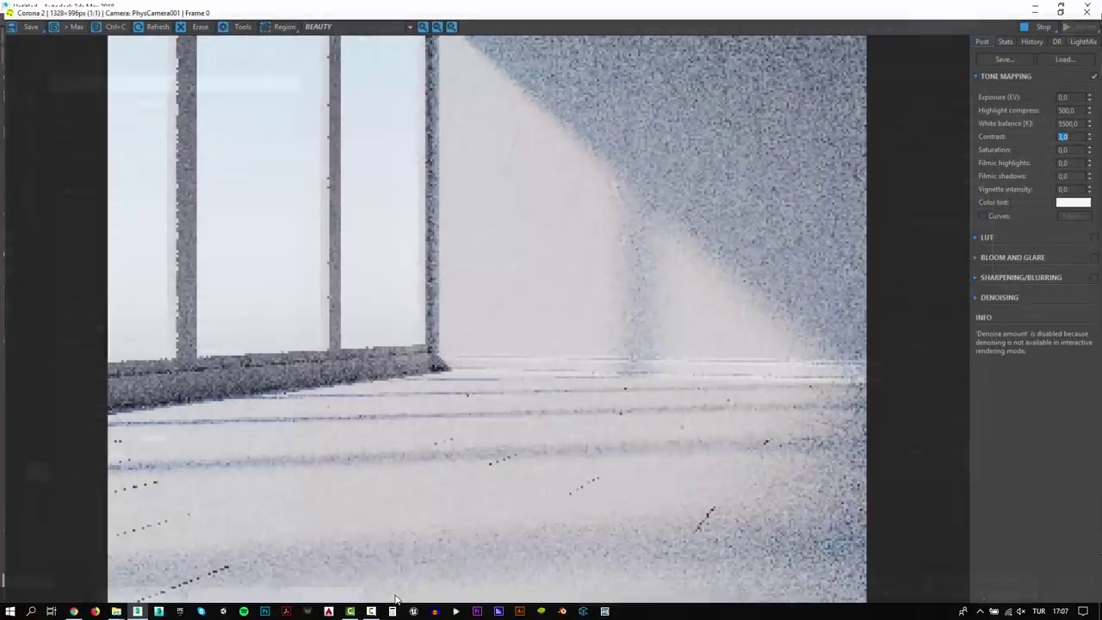
left_click(396, 596)
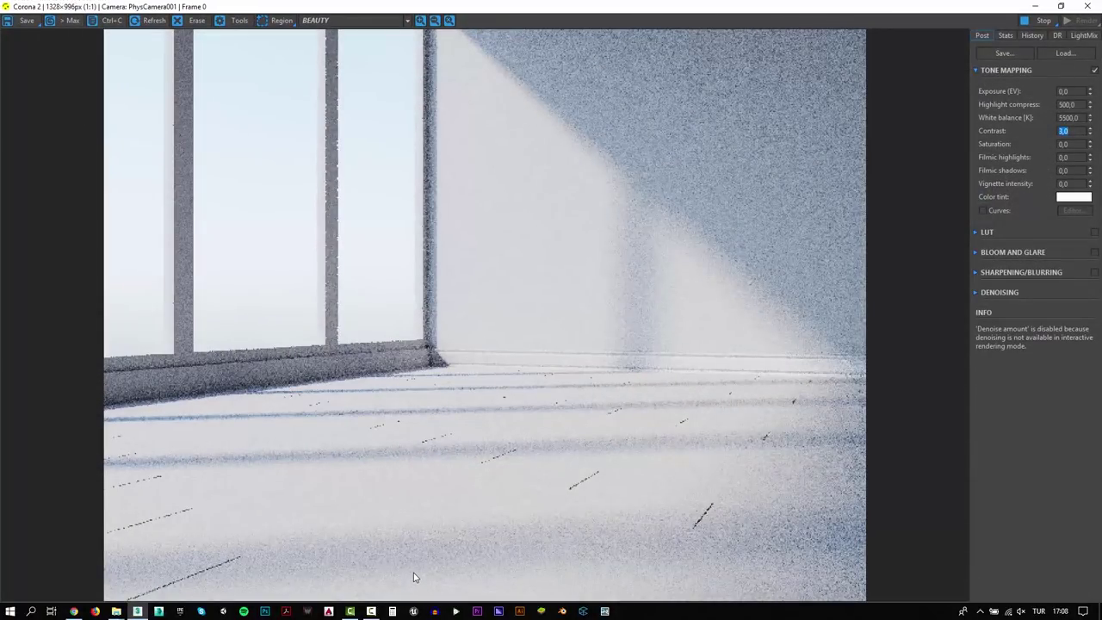
left_click(1035, 7)
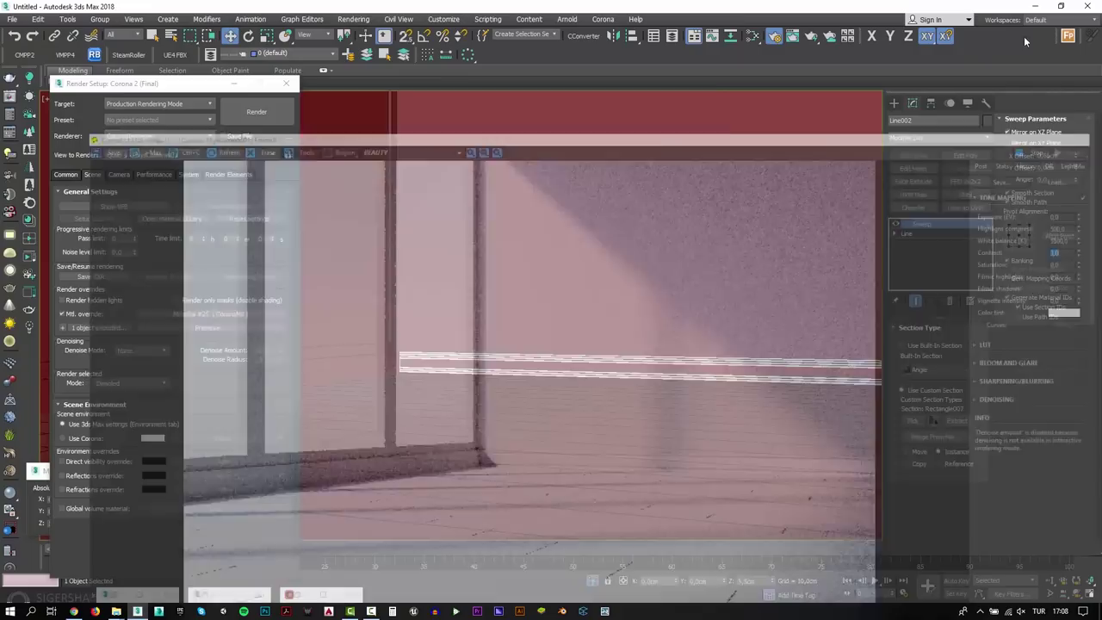
middle_click_drag(559, 289, 558, 258)
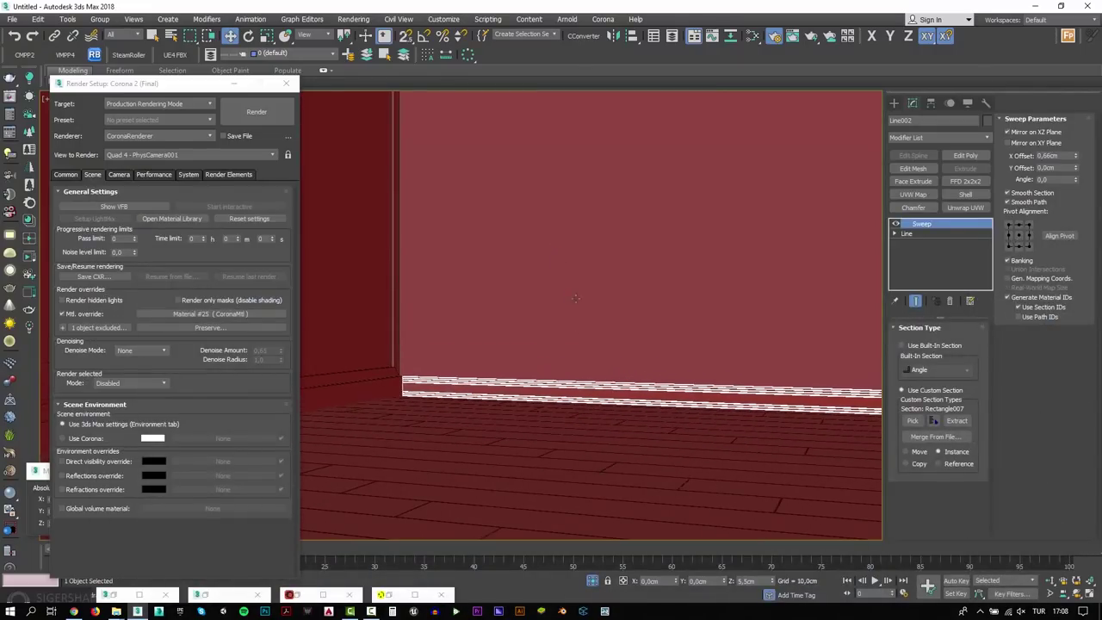
Step: Set the floor's plank direction to 90 degrees and preview it in the render
left_click(587, 445)
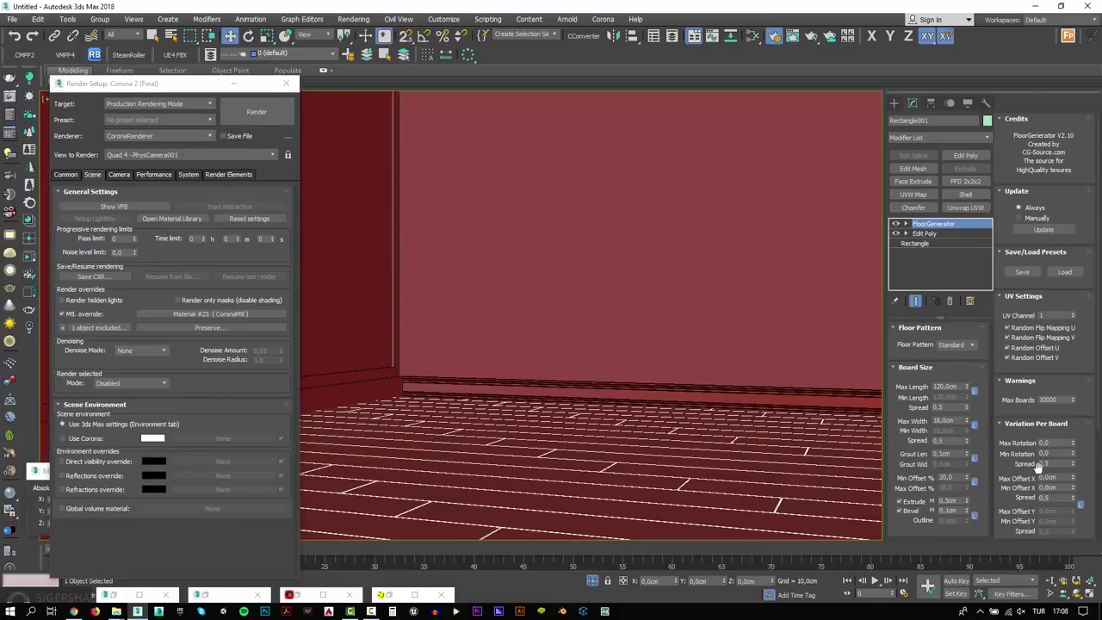
scroll(1014, 465, "down", 3)
scroll(1024, 413, "down", 2)
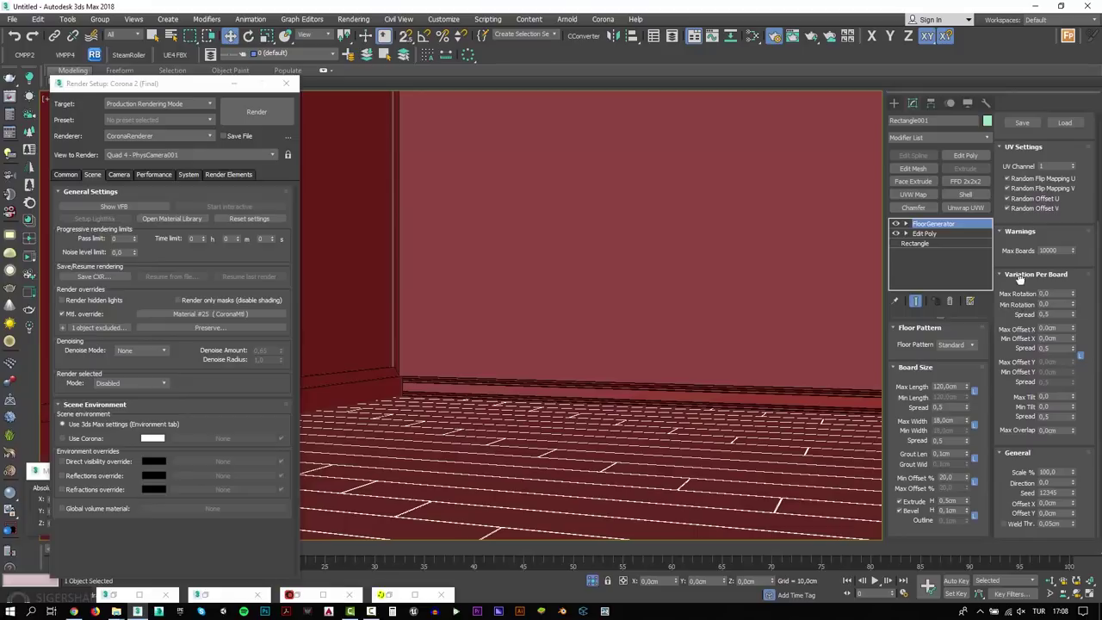
left_click(1053, 483)
type("90")
key("Return")
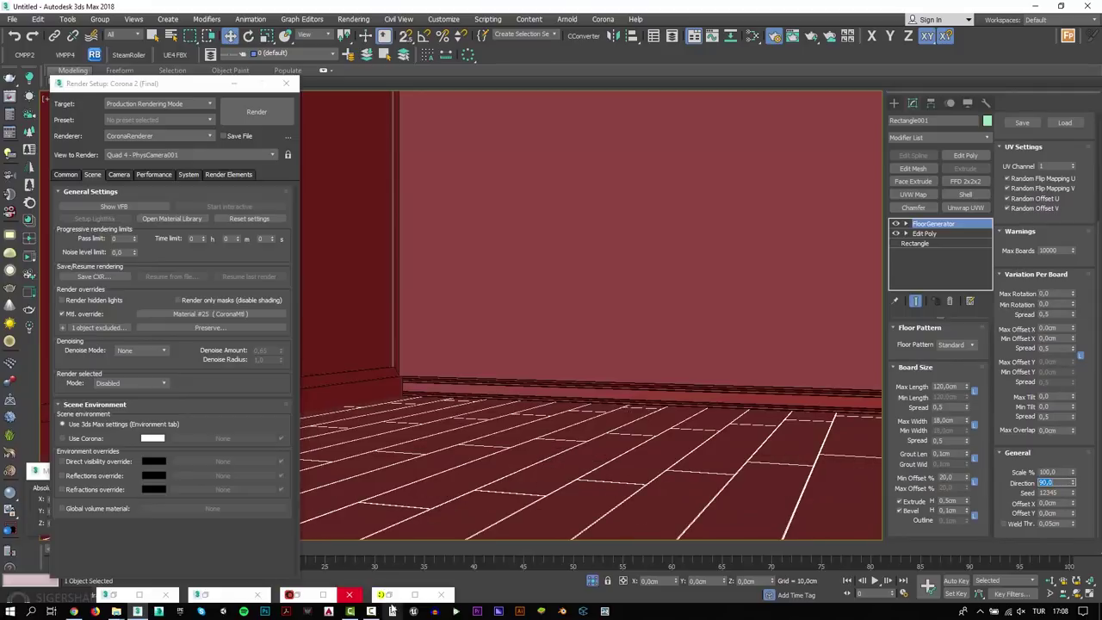
left_click(392, 610)
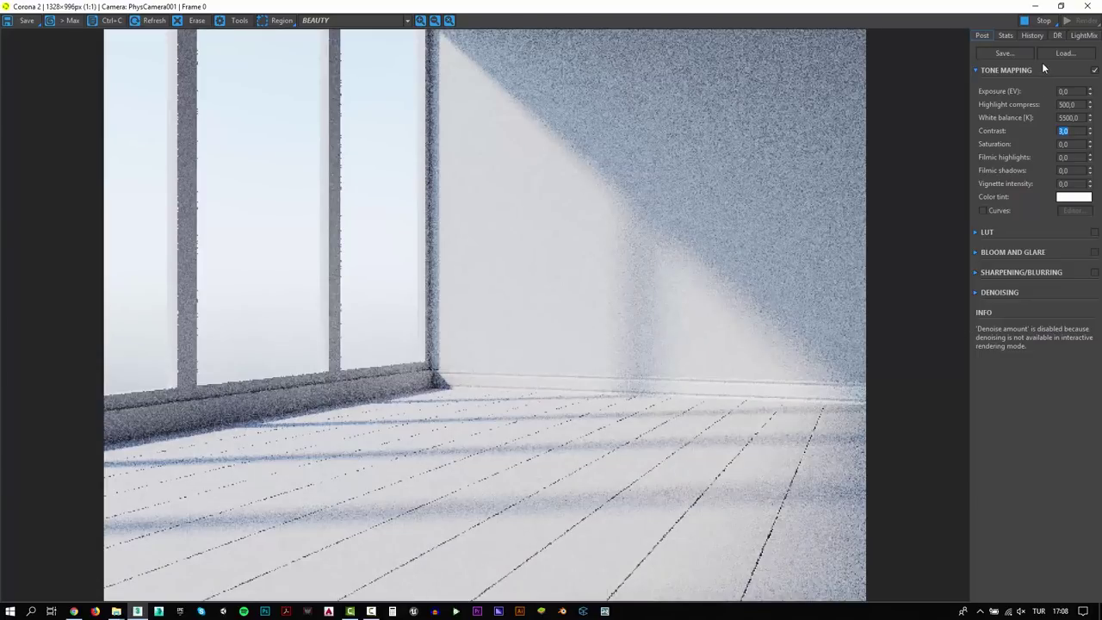
left_click(1035, 6)
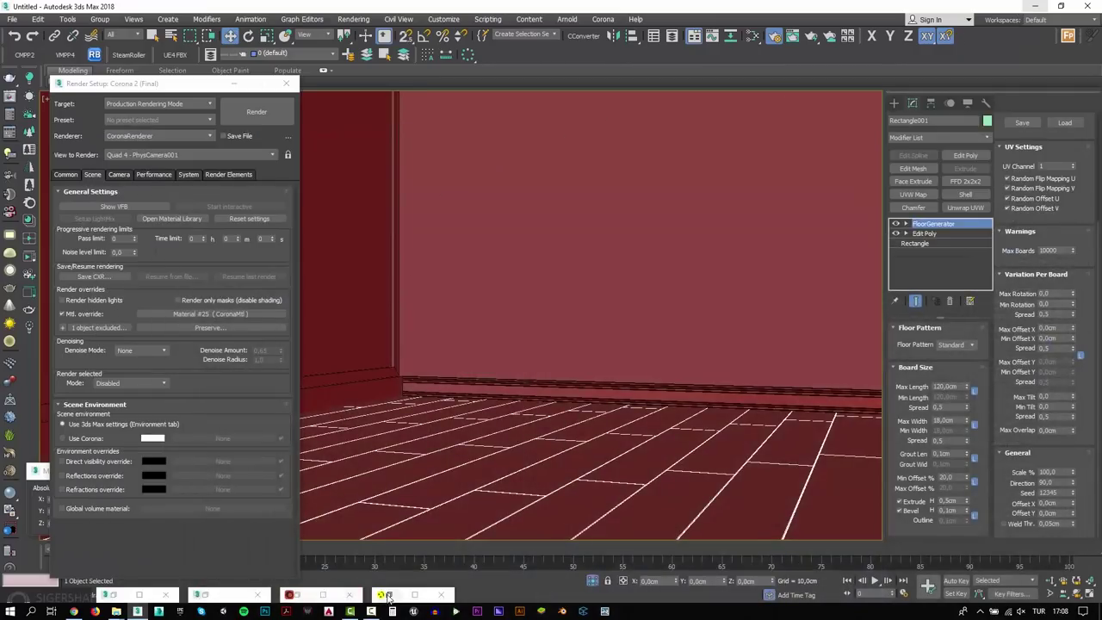
left_click(386, 596)
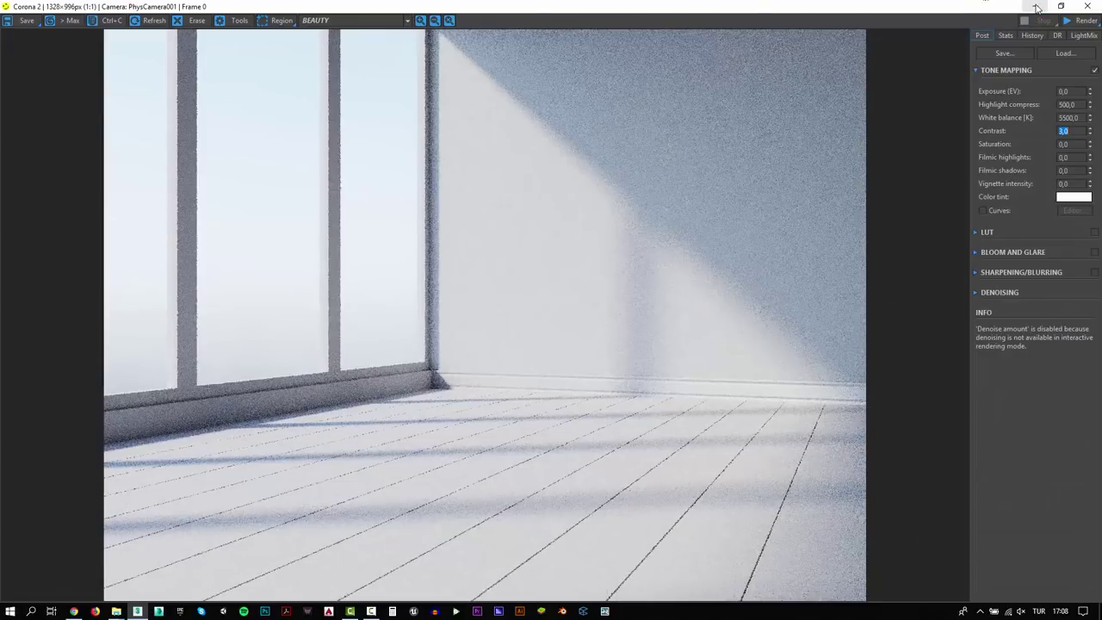
left_click(1036, 6)
Step: Chamfer the wall panelling with 0,25cm amount, 2 segments, smoothing only chamfers
left_click(291, 74)
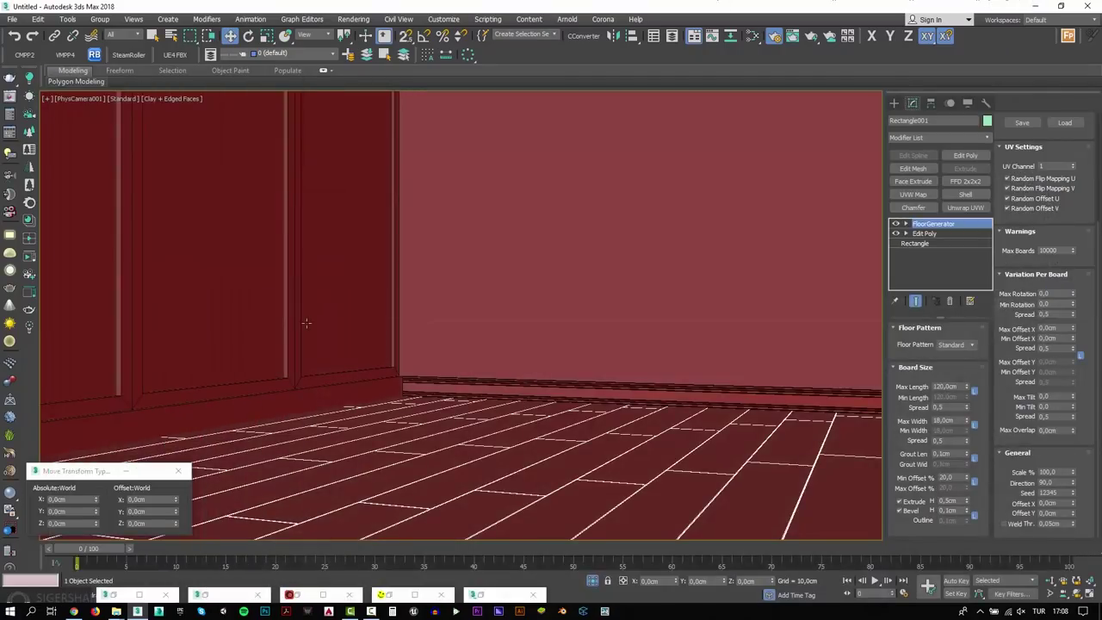
left_click(290, 315)
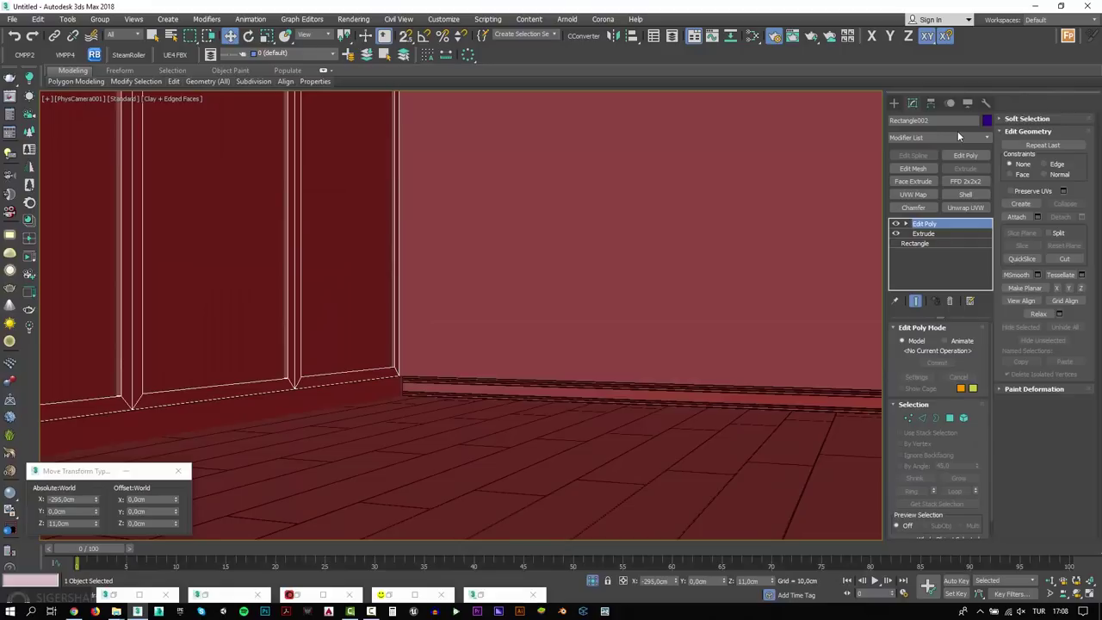
left_click(912, 207)
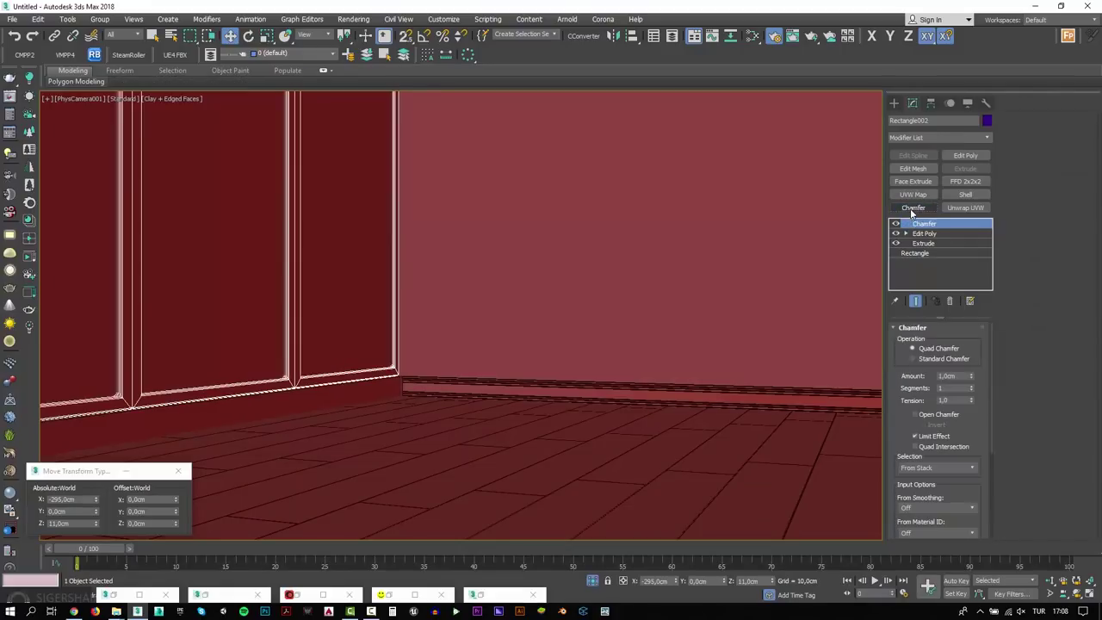
double_click(951, 376)
type(",25")
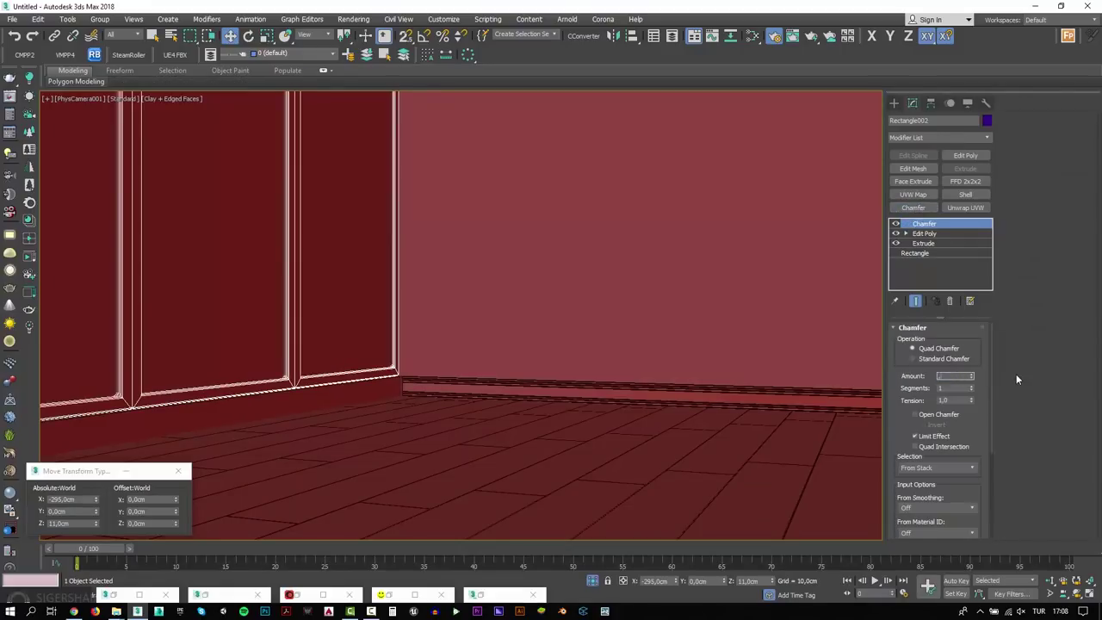
key("Tab")
type("2")
key("Tab")
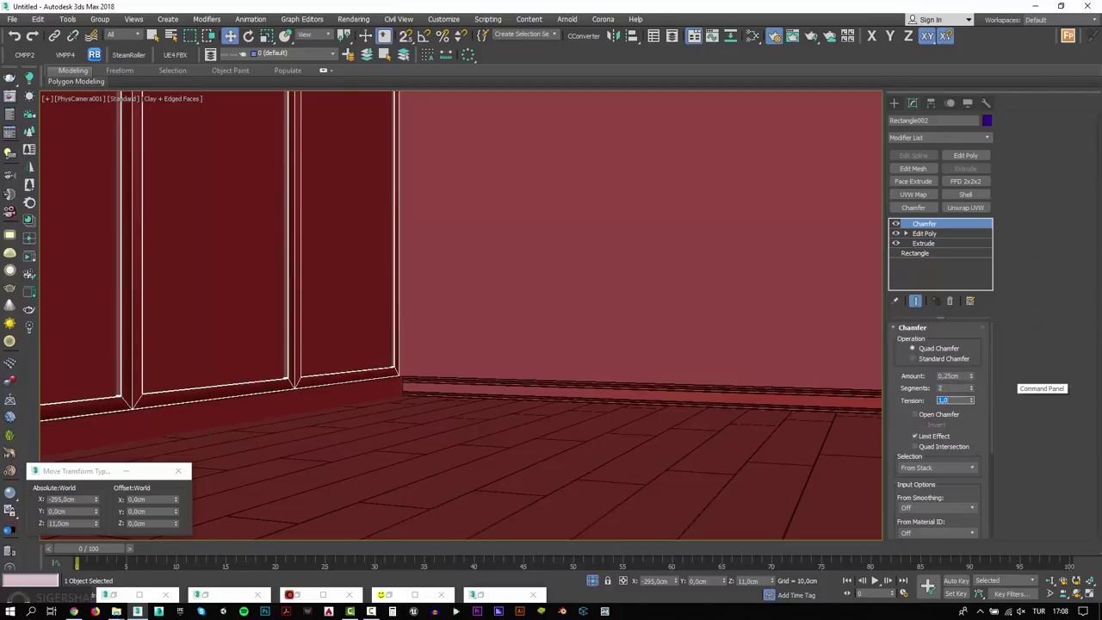
scroll(912, 430, "down", 3)
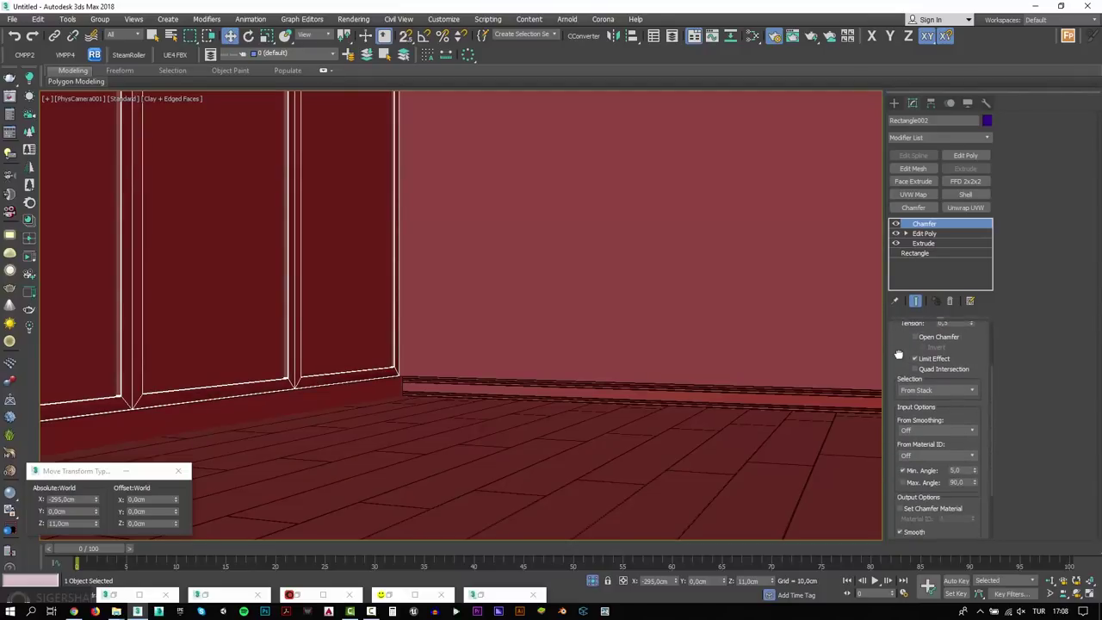
scroll(912, 482, "down", 2)
scroll(896, 468, "down", 2)
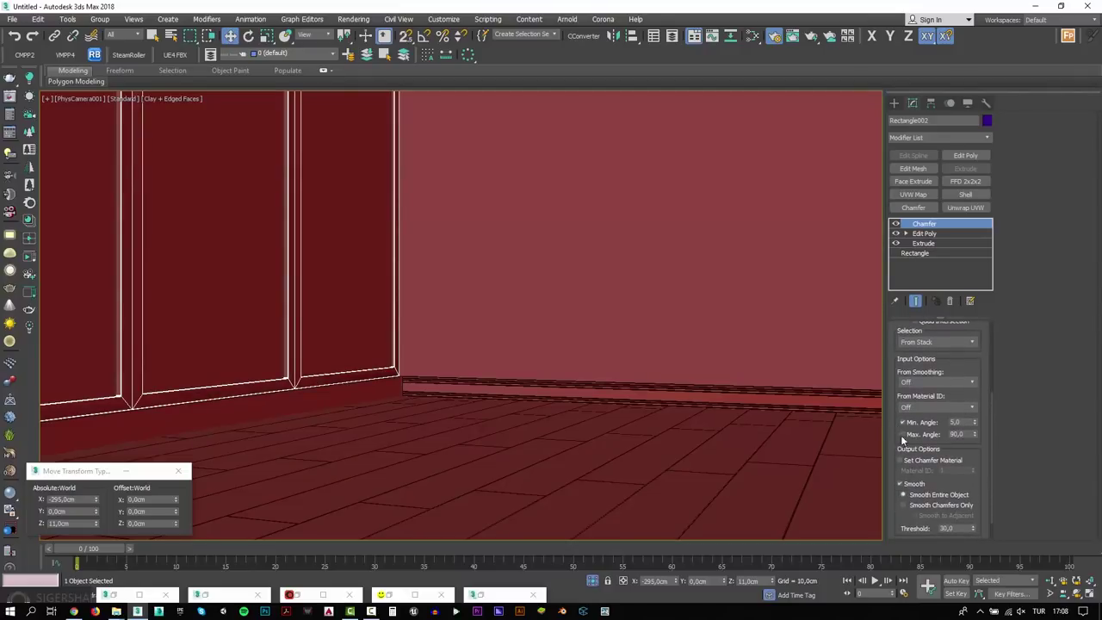
left_click(917, 505)
Step: Add a Smooth modifier to the baseboard sweep
left_click(832, 400)
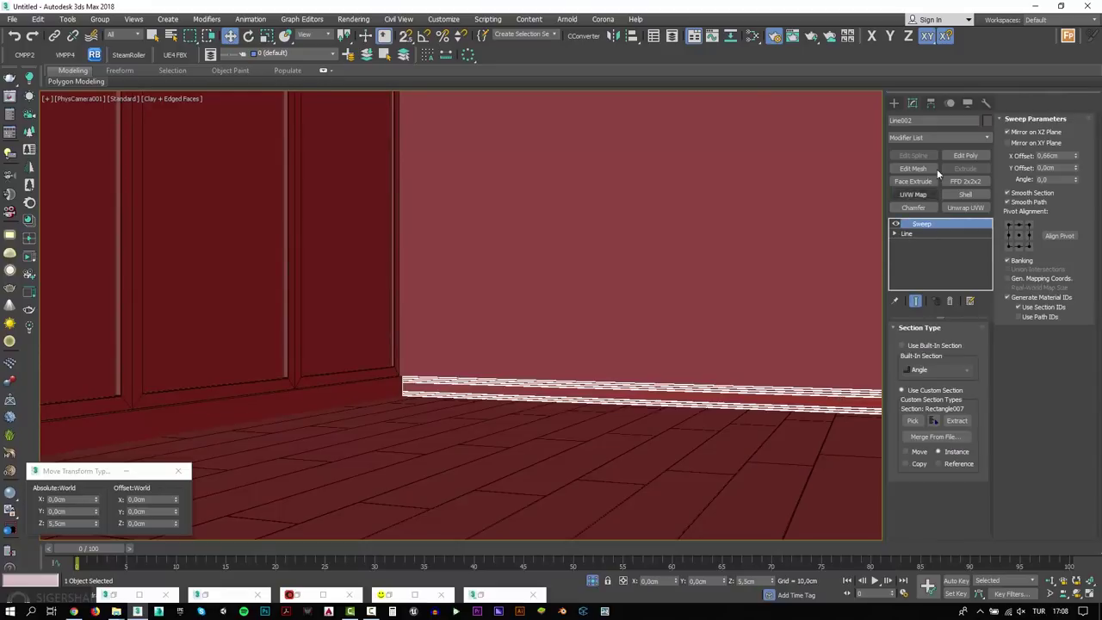
left_click(944, 135)
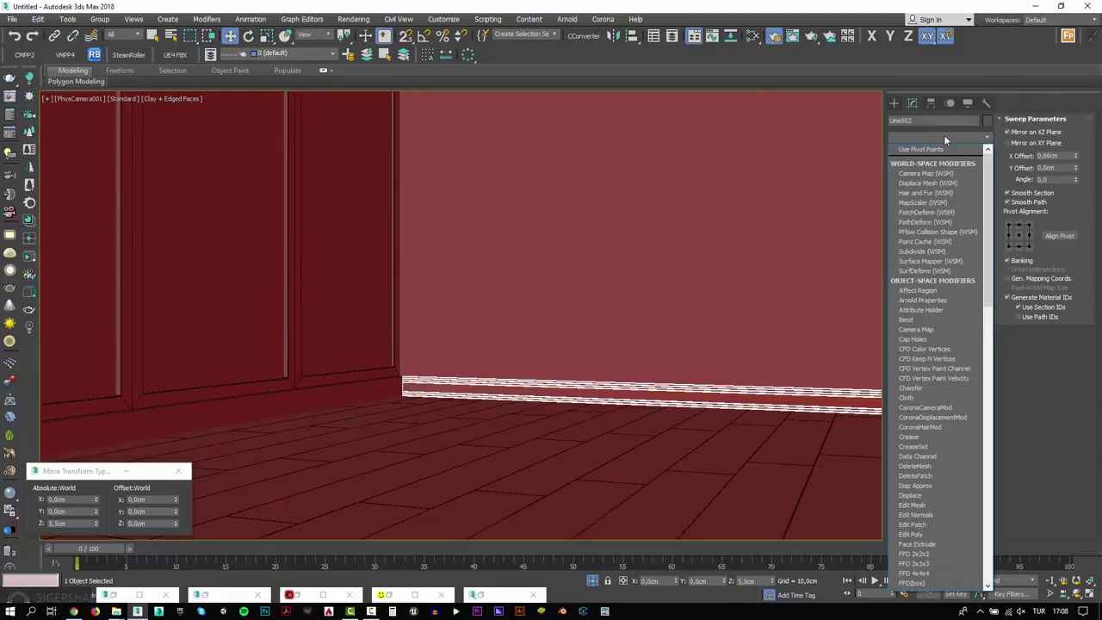
type("smooth")
key("Return")
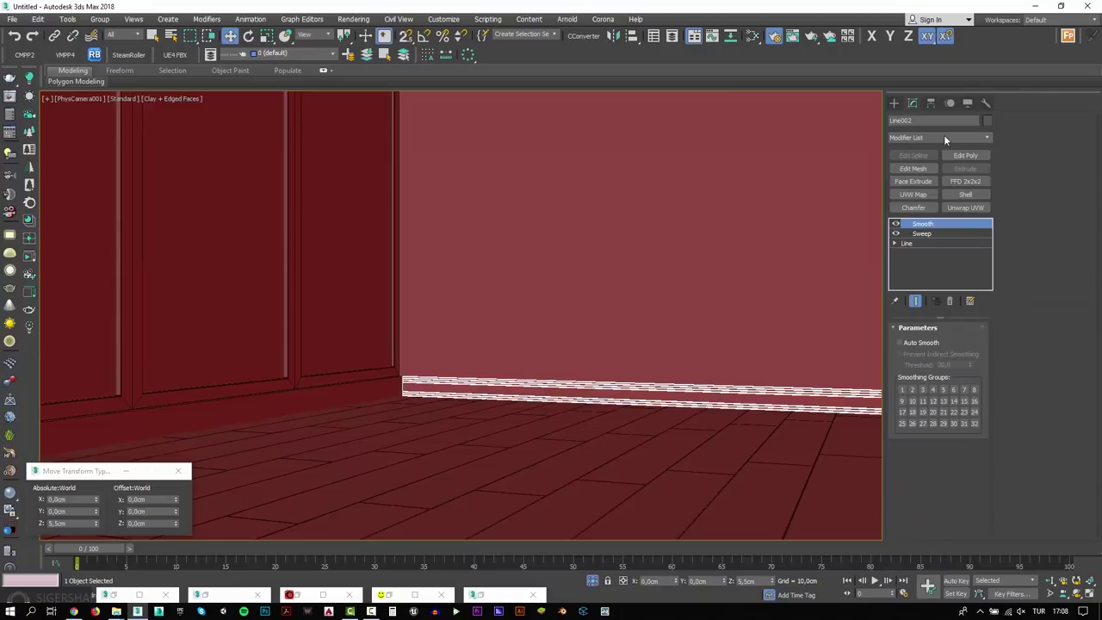
Step: Show the safe frame and set the render output size to HDTV 1920x1080
key("shift+f")
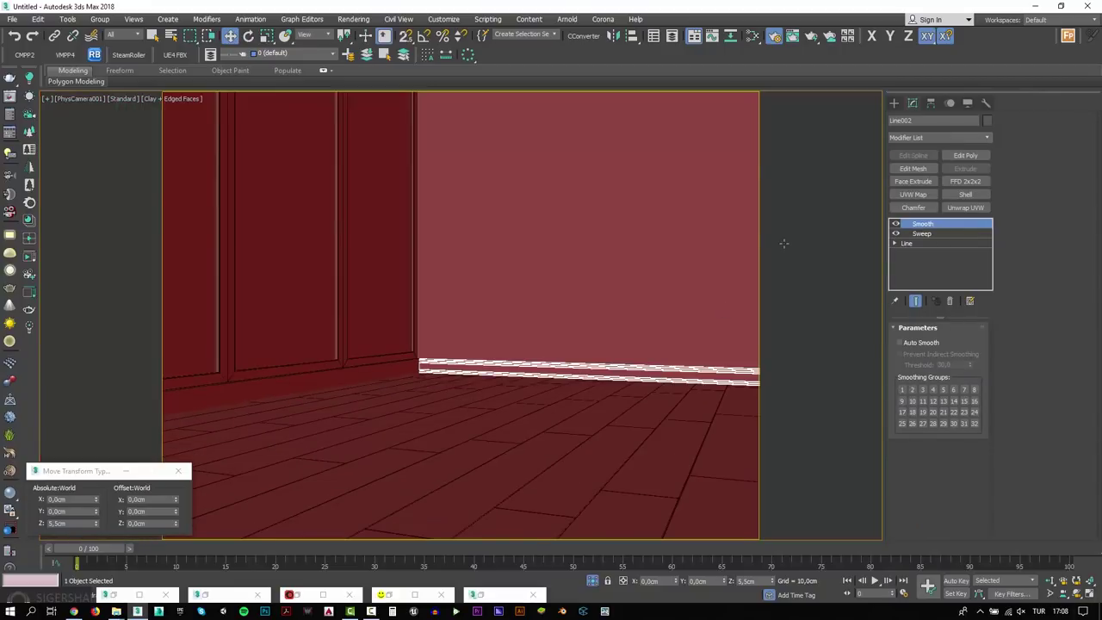
left_click(774, 37)
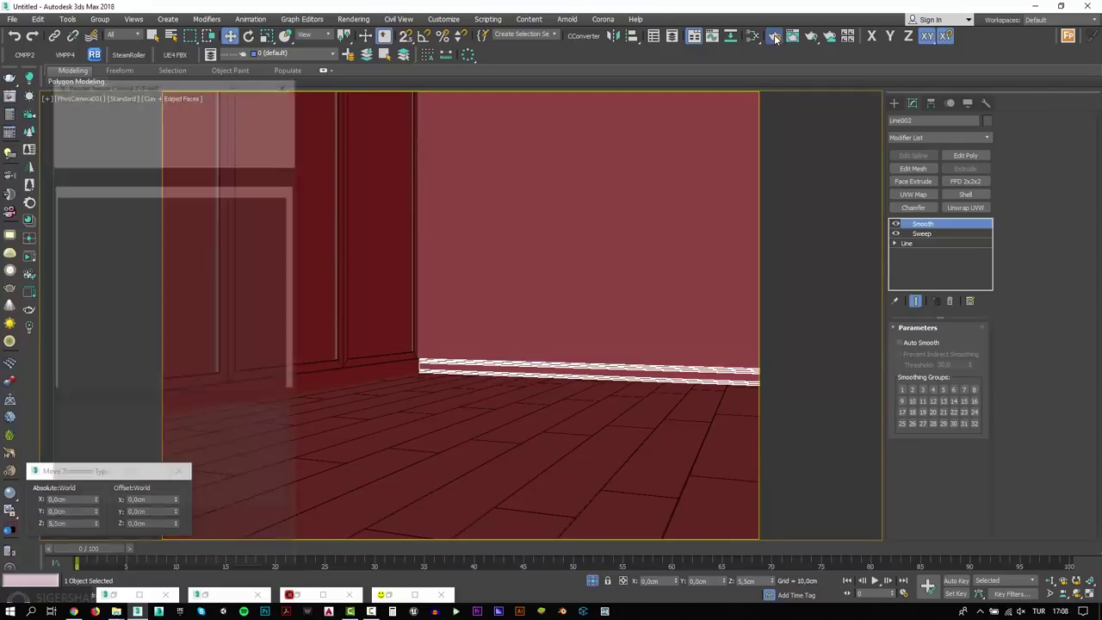
left_click(74, 176)
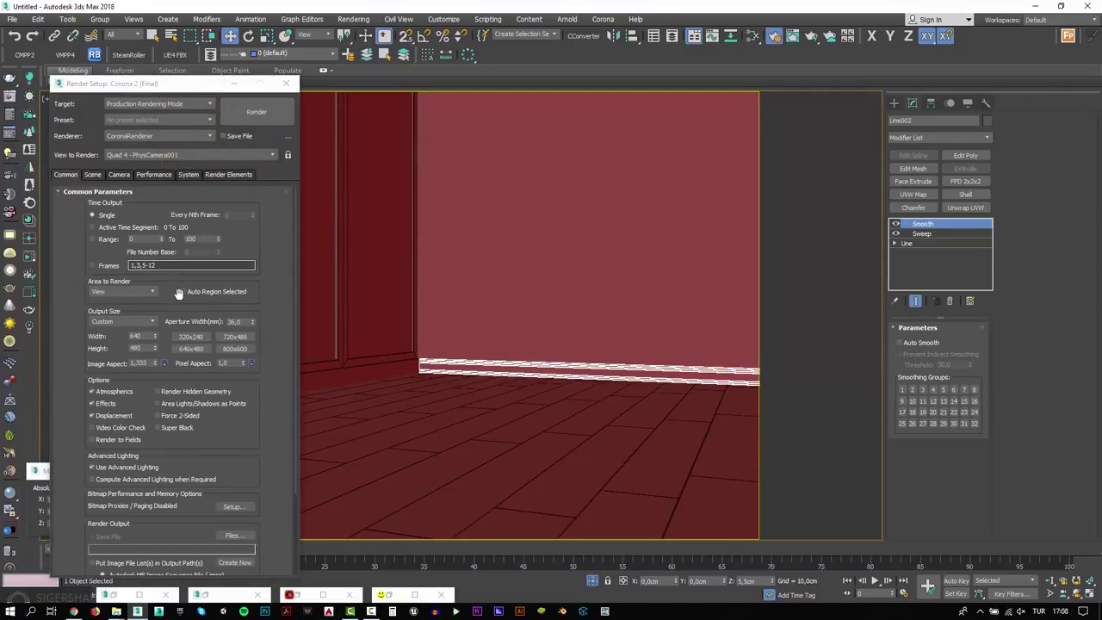
left_click(129, 321)
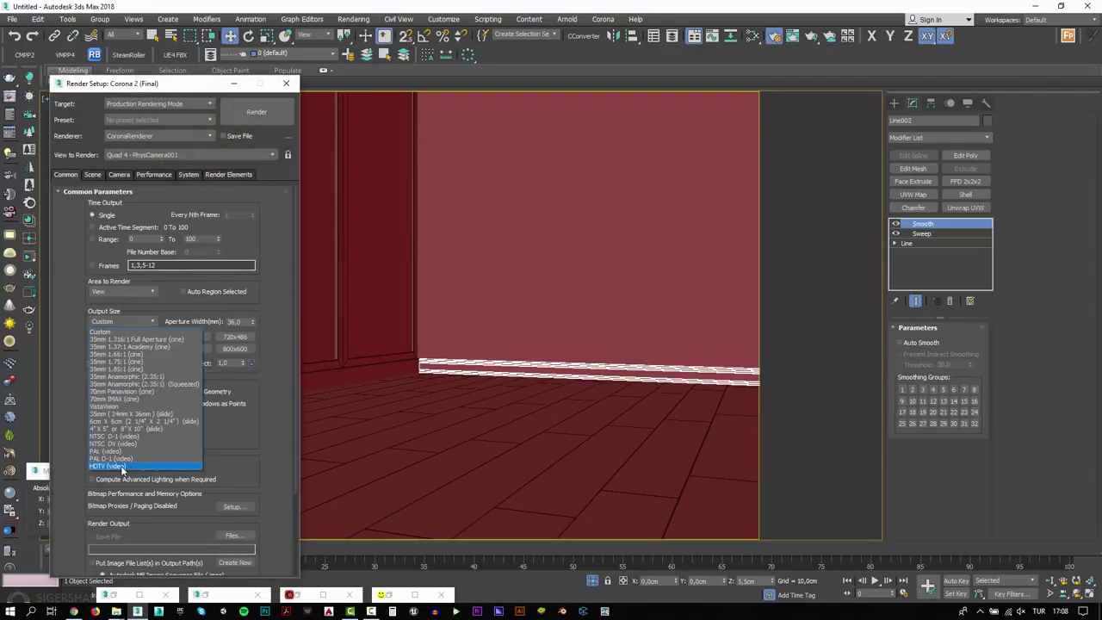
left_click(111, 459)
left_click(284, 83)
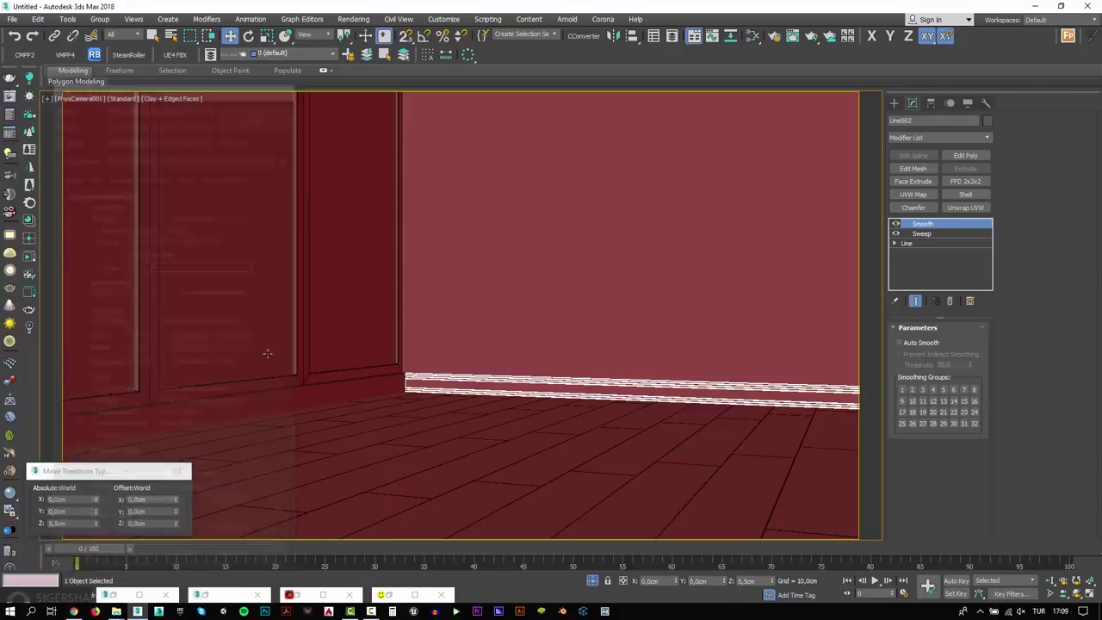
Step: Orbit the camera to look along the baseboard corner and open the render window
left_click(1079, 596)
left_click_drag(460, 322, 510, 325)
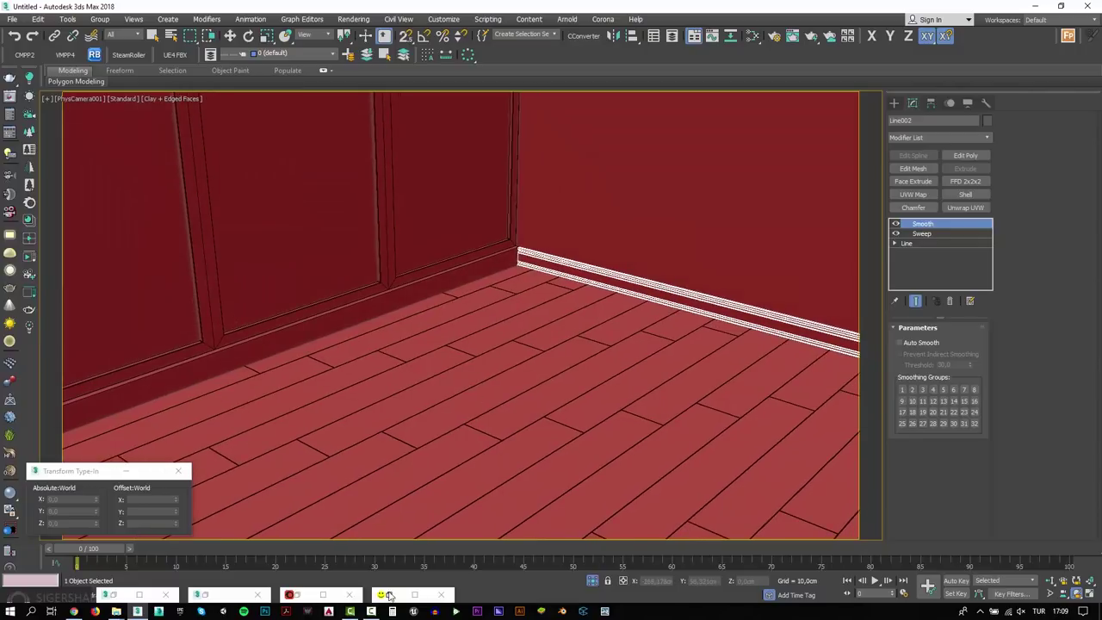
left_click(415, 595)
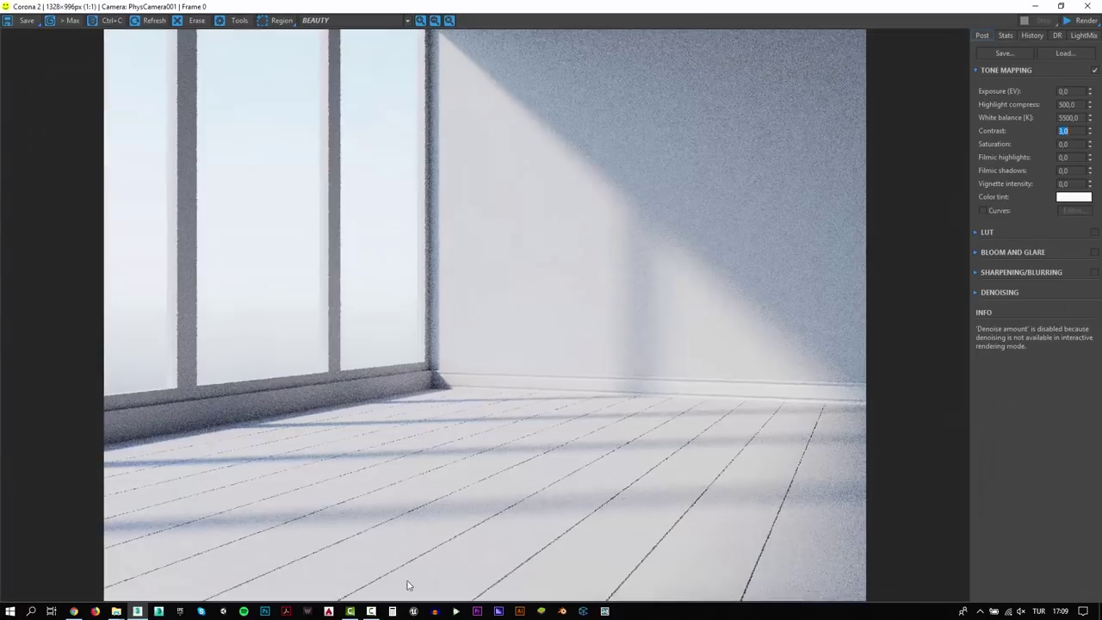
Step: Restart the render and settle the exposure at -0,50 after trying -2, -1 and 0
left_click(1081, 20)
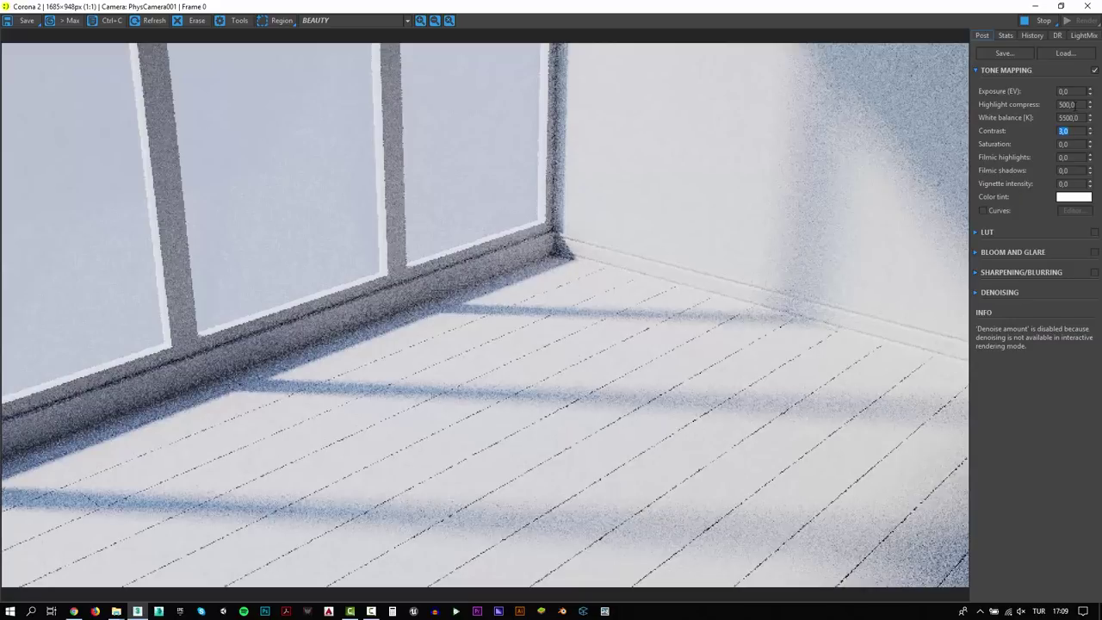
left_click(1065, 91)
type("-2")
key("Return")
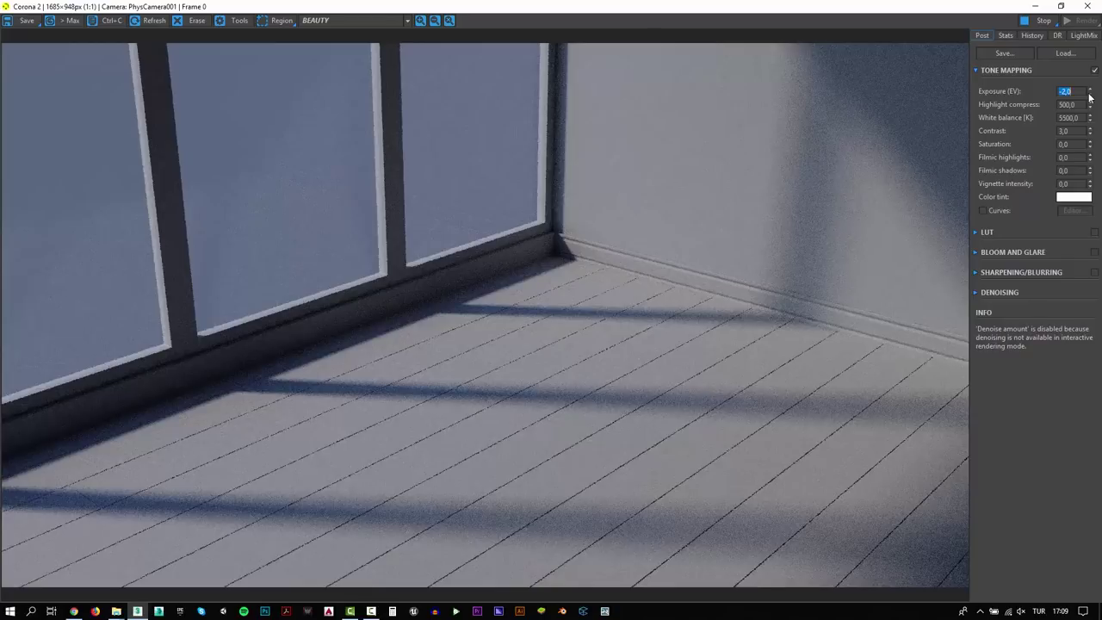
type("-1")
key("Return")
type("-")
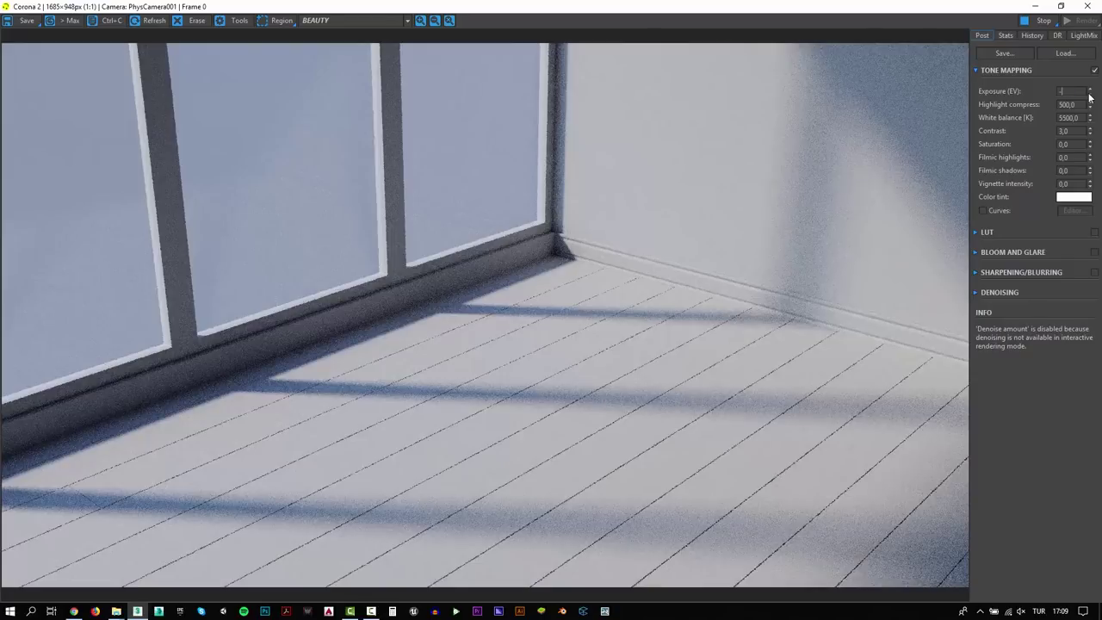
type(",5")
key("Return")
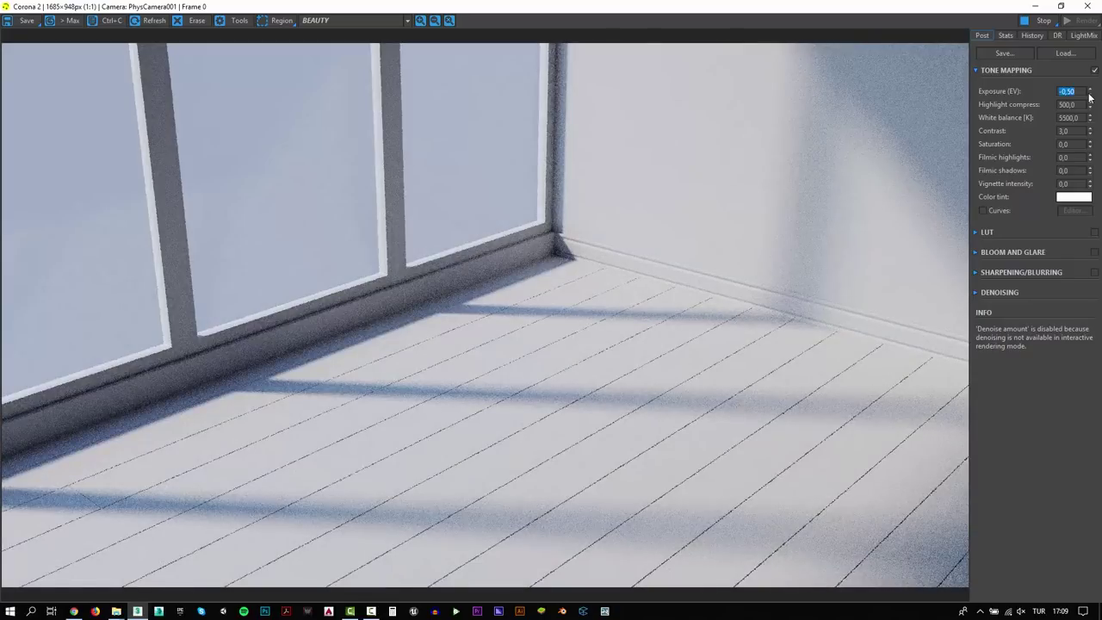
type("0")
key("Return")
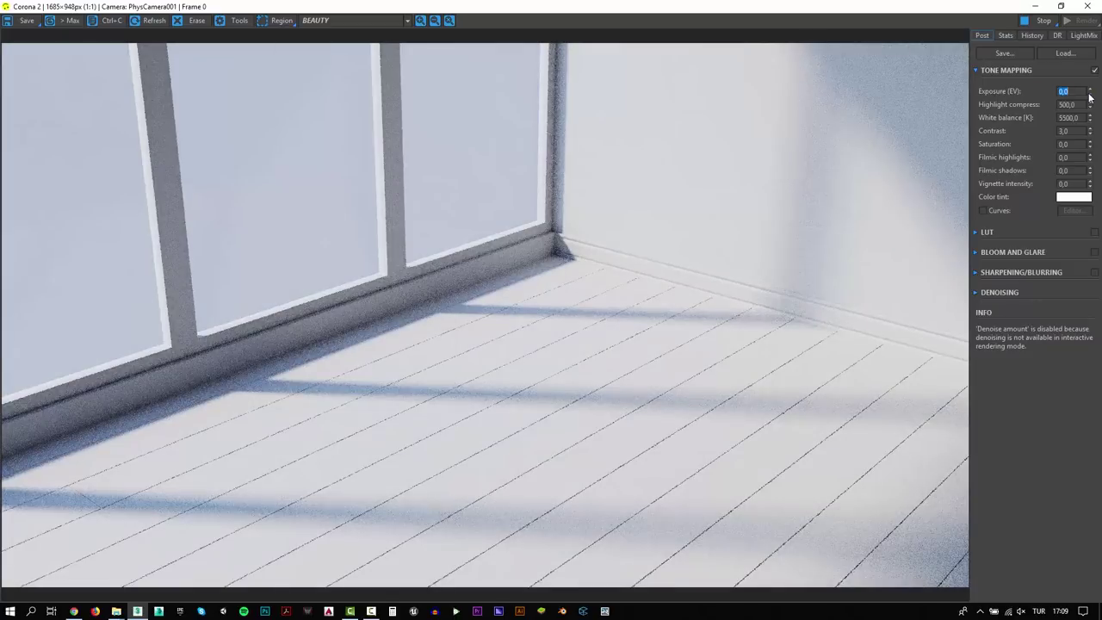
type("-0,5")
key("Return")
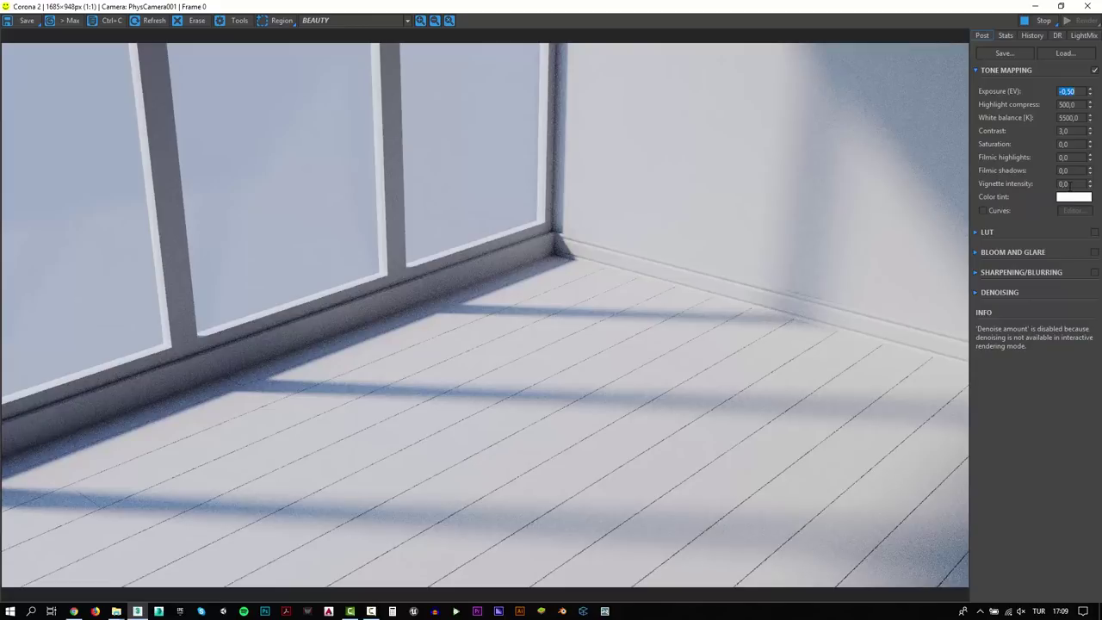
Step: Set filmic shadows to 0,5 and saturation to -0,15, then return to the scene
left_click(1065, 171)
type("0,5")
left_click(1082, 145)
type("-0,15")
key("Return")
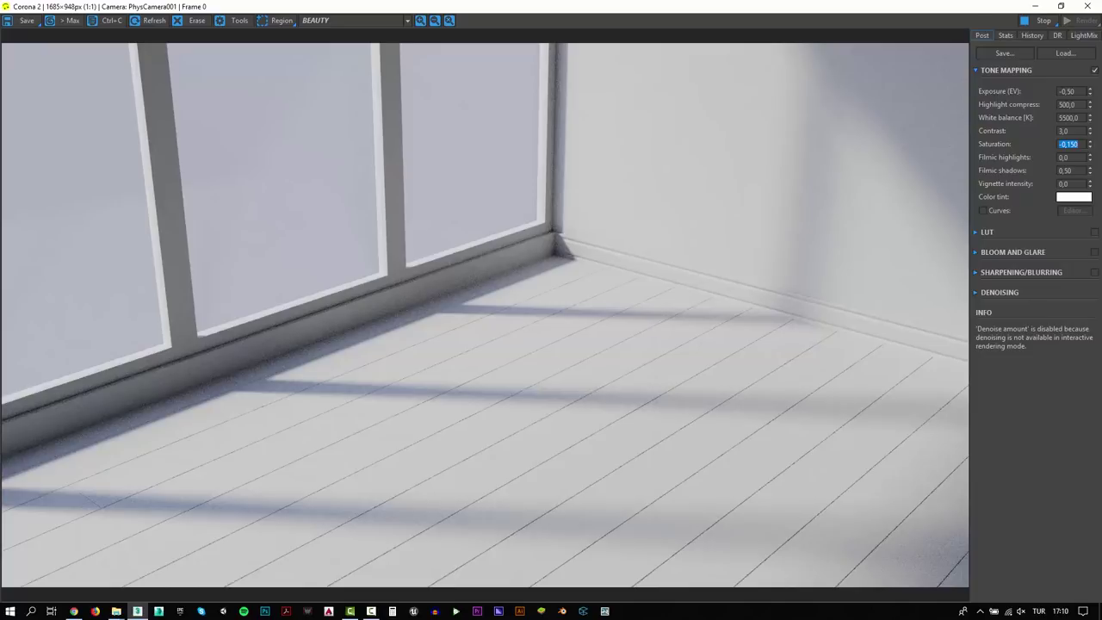
left_click(1035, 9)
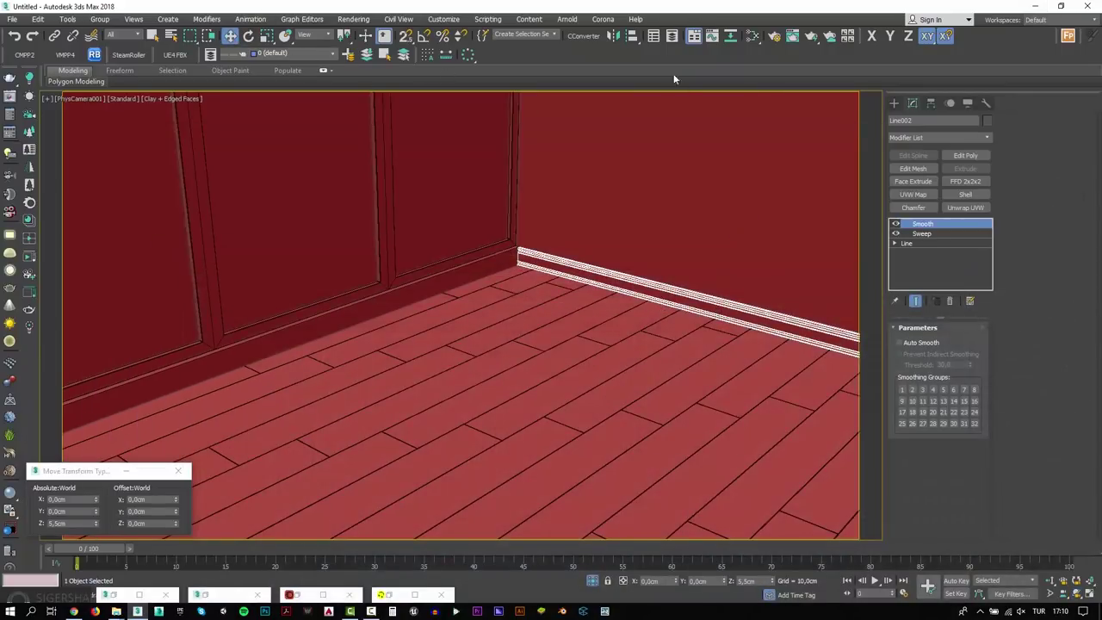
Step: Raise the Line002 skirting to Z 6,1cm by aligning its Z position to another object
left_click(631, 36)
left_click(640, 319)
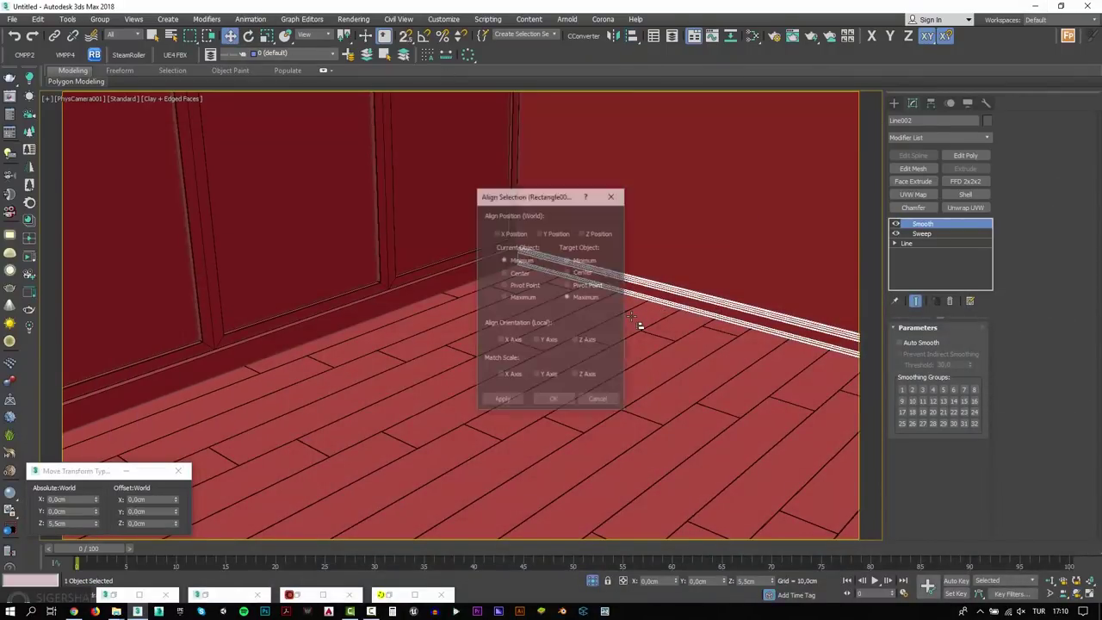
left_click(588, 233)
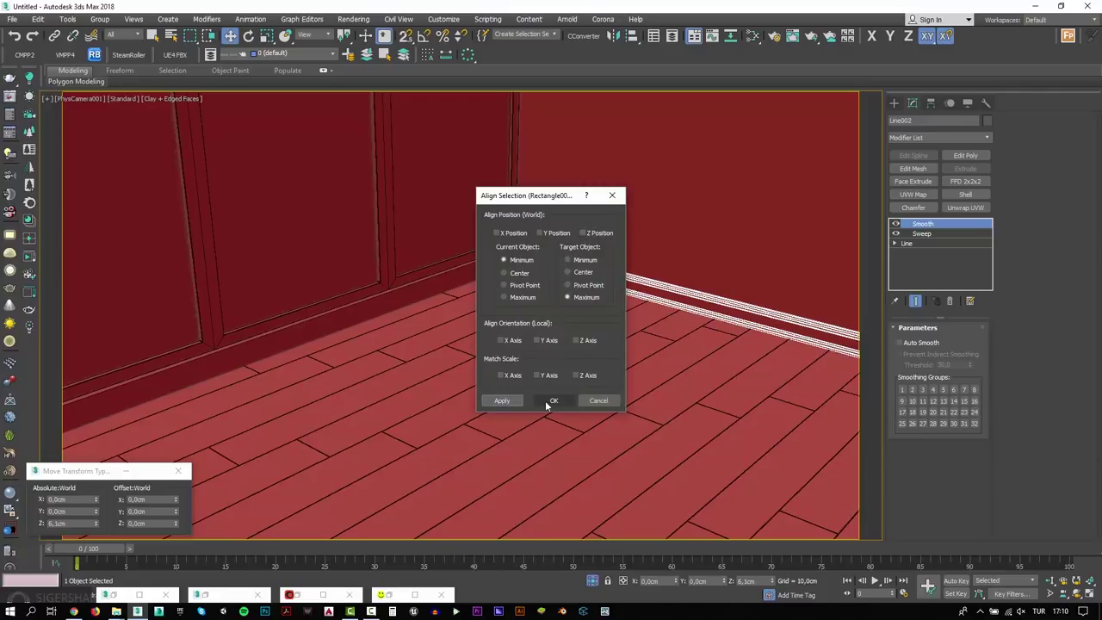
left_click(553, 401)
Step: Set the left-wall skirting's extrude amount to 12cm
left_click(504, 258)
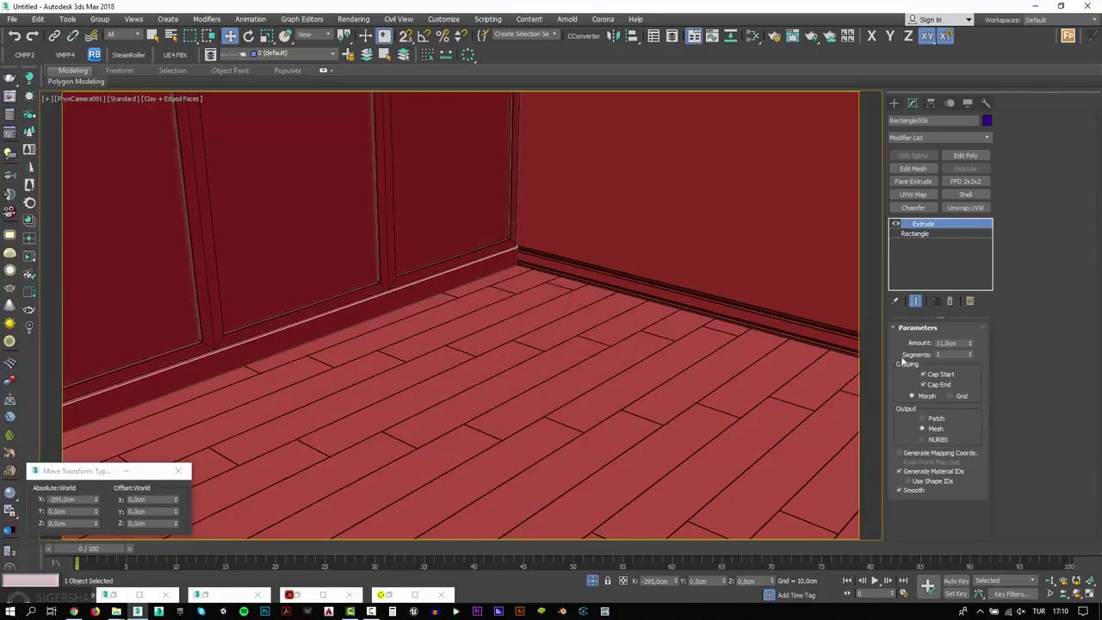
double_click(956, 343)
type("12")
key("Tab")
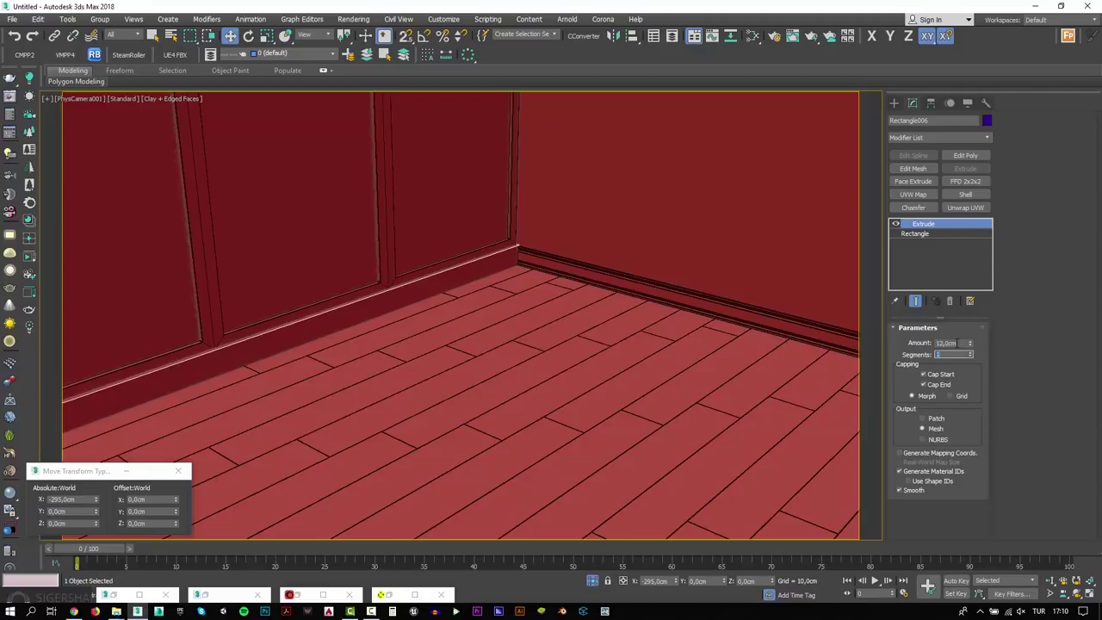
Step: Select the wall panels plus a second object and adjust their vertical offset
left_click(509, 243)
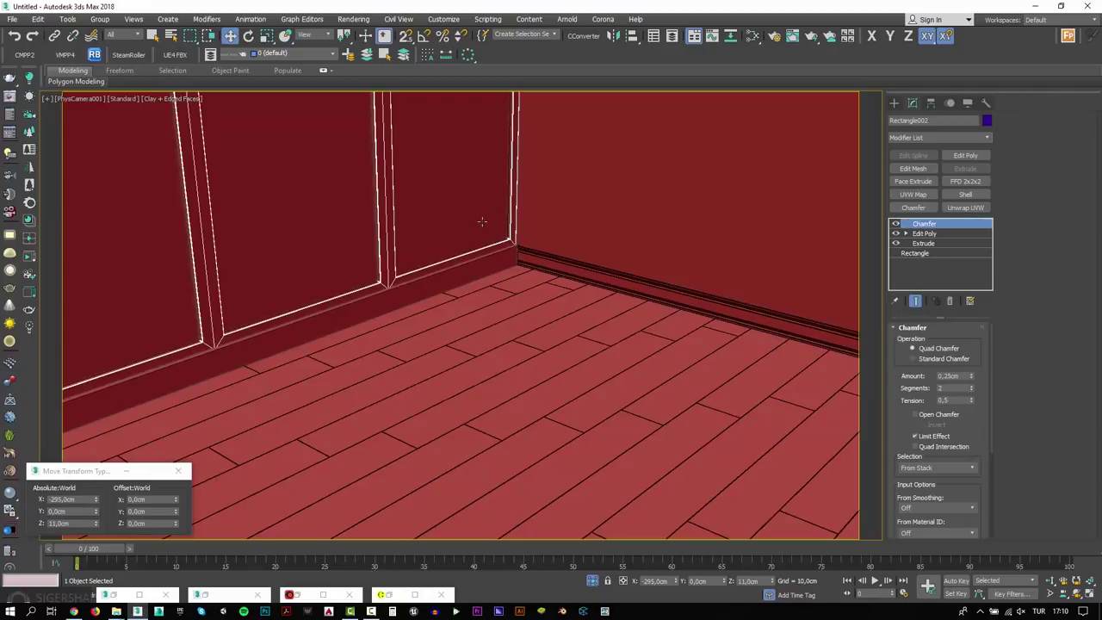
left_click(482, 222, "ctrl")
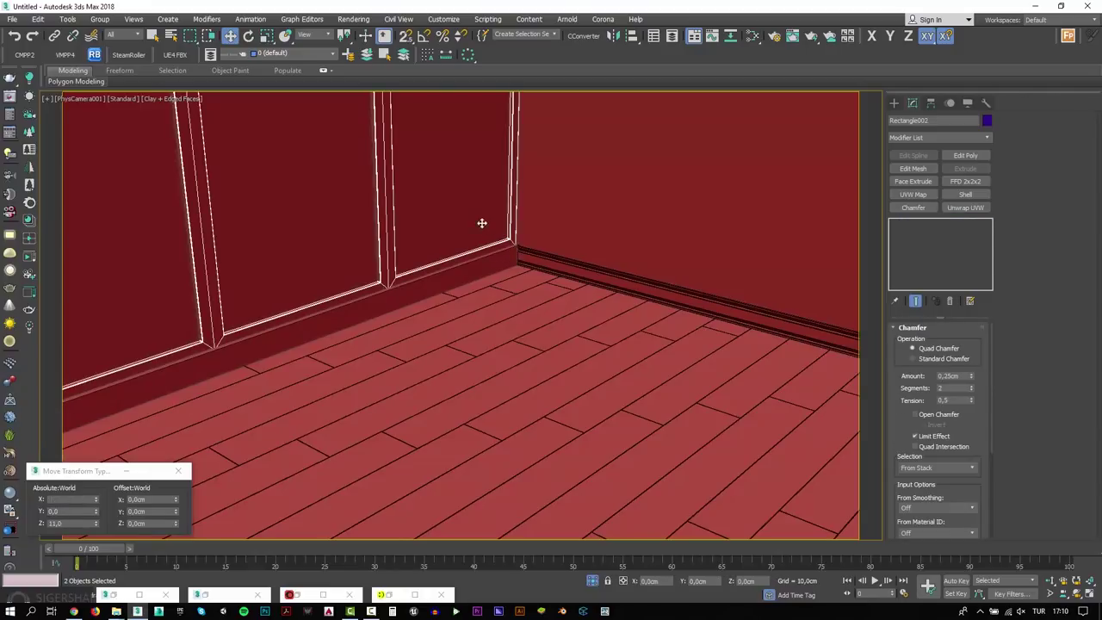
left_click(154, 523)
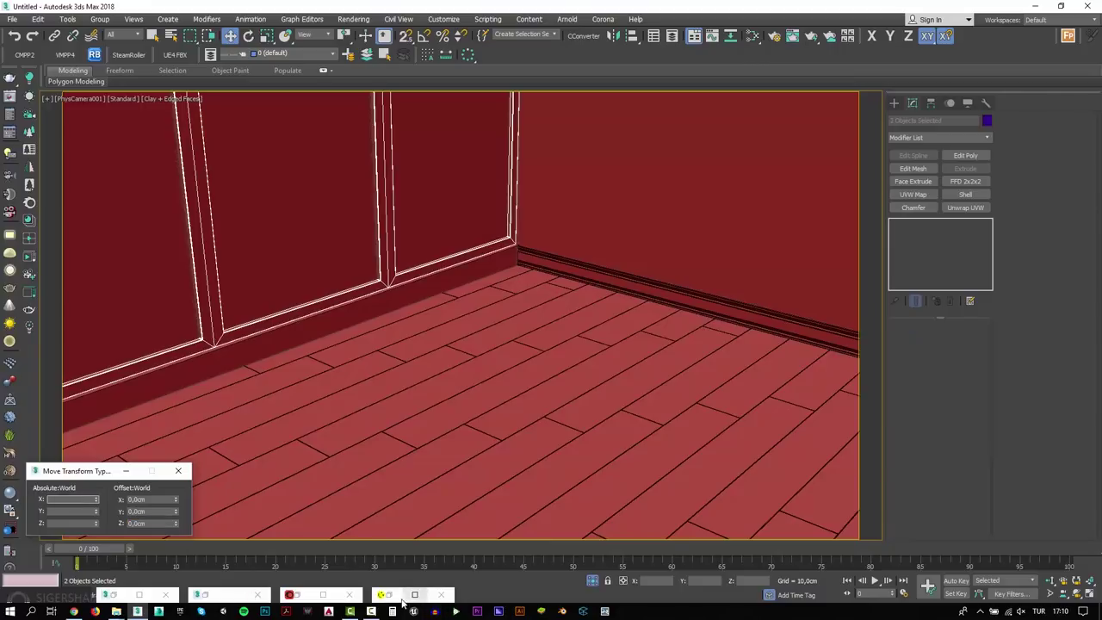
left_click(392, 597)
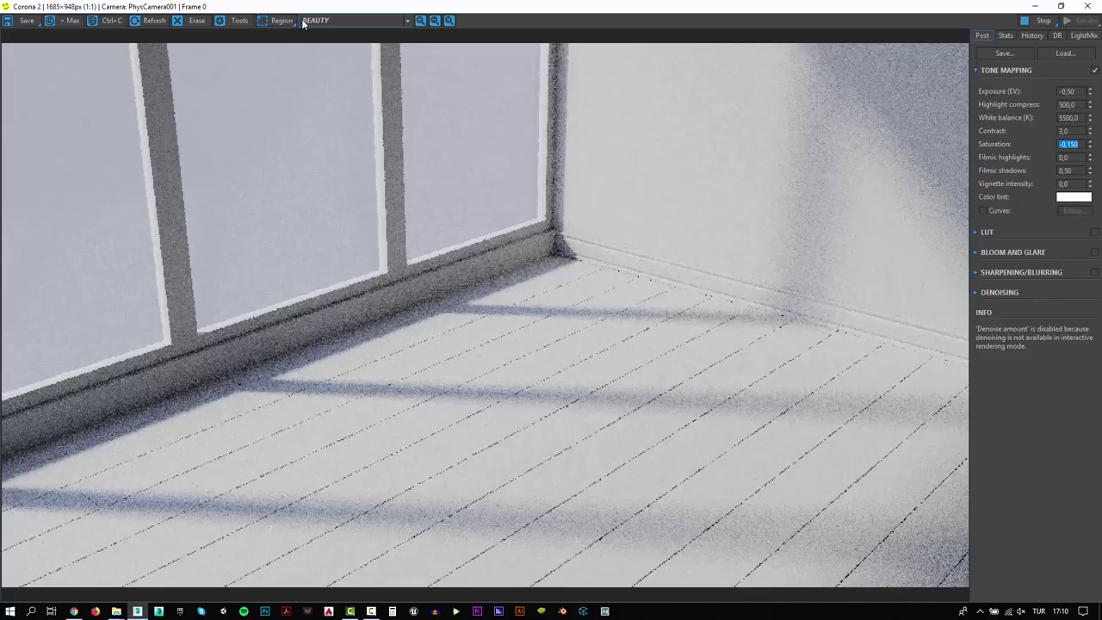
Step: Enable Bloom and Glare and Sharpening/Blurring in the Corona post settings
left_click(1095, 253)
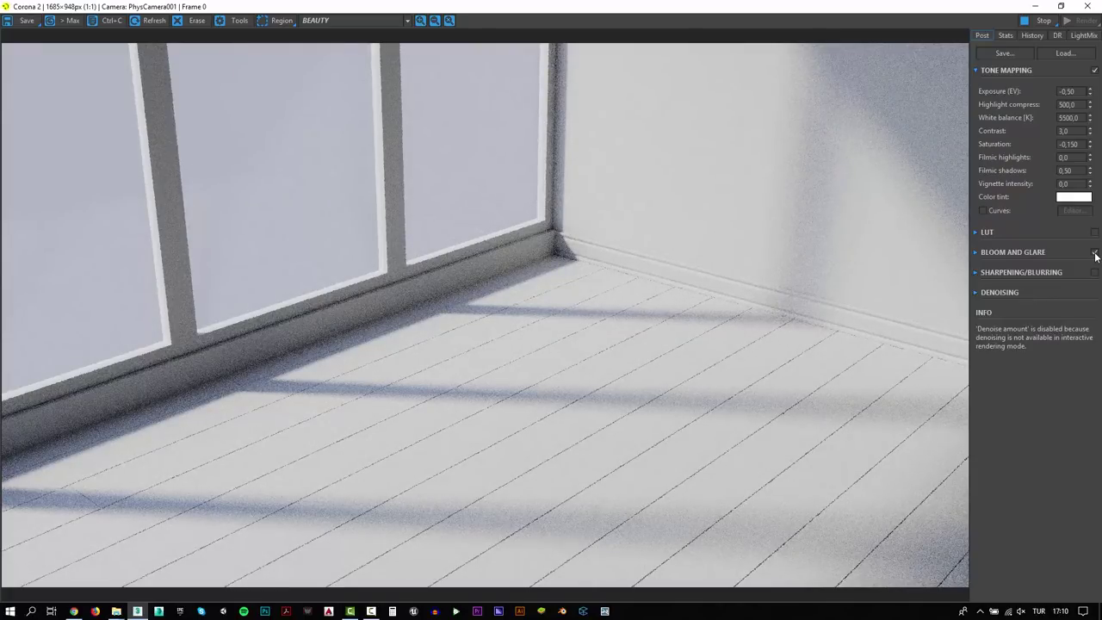
left_click(1094, 272)
left_click(993, 275)
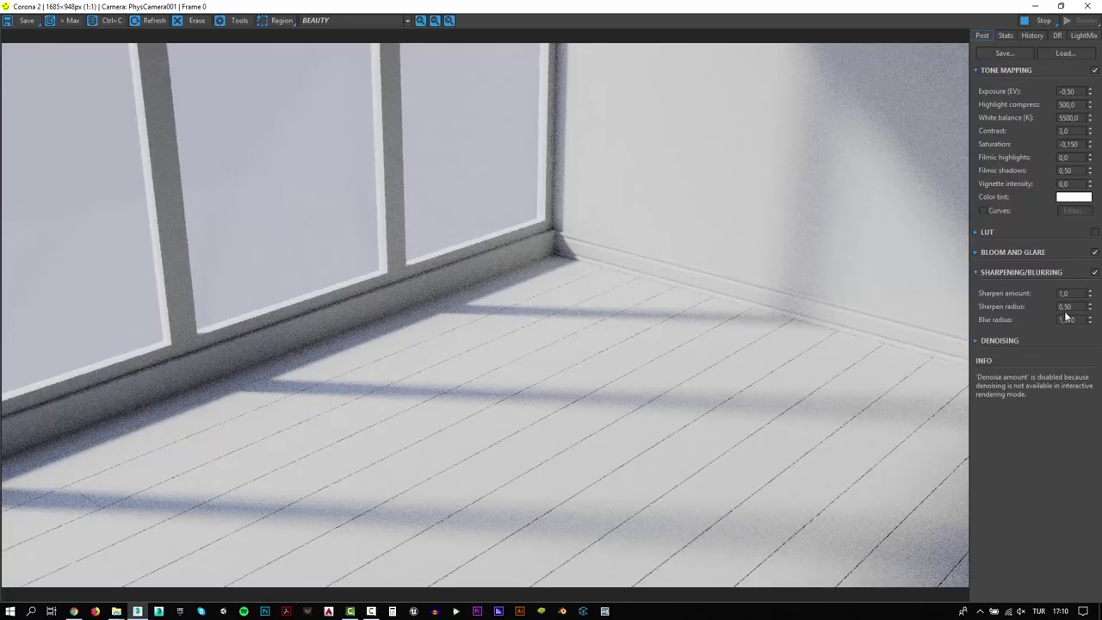
Step: Keep the sharpen radius at 0,50 and set the blur radius to 0
double_click(1076, 306)
type("0")
key("Return")
type("0,5")
key("Return")
double_click(1077, 319)
type("0")
key("Return")
Step: Enable the LUT, browse presets, apply SC_S315_n6, and stop interactive rendering
left_click(1094, 232)
left_click(974, 232)
left_click(1030, 266)
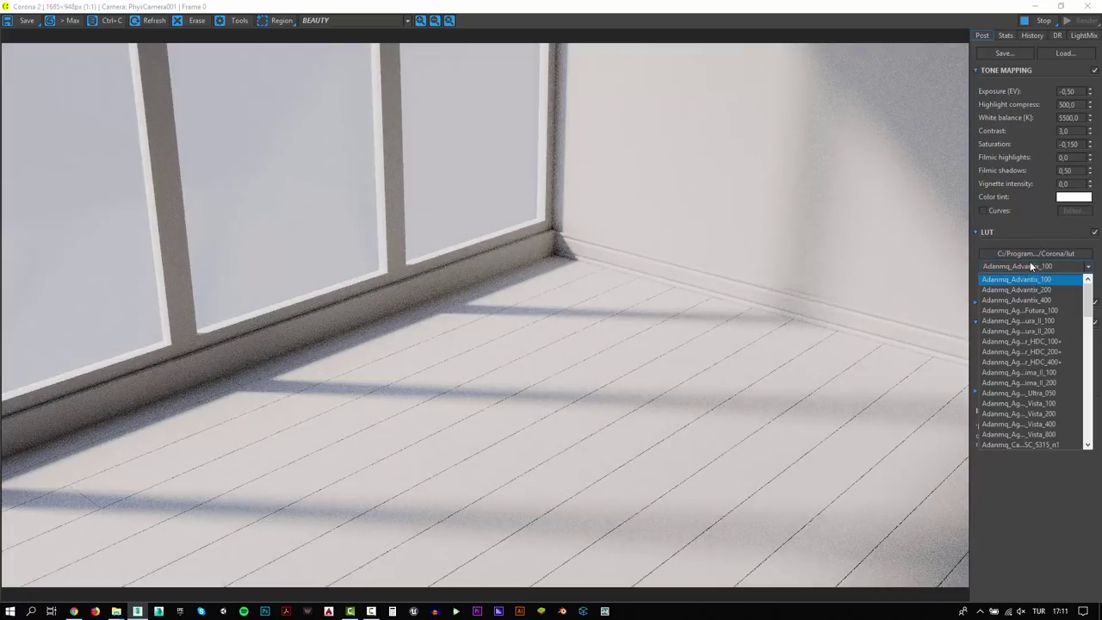
key("Down")
key("Down")
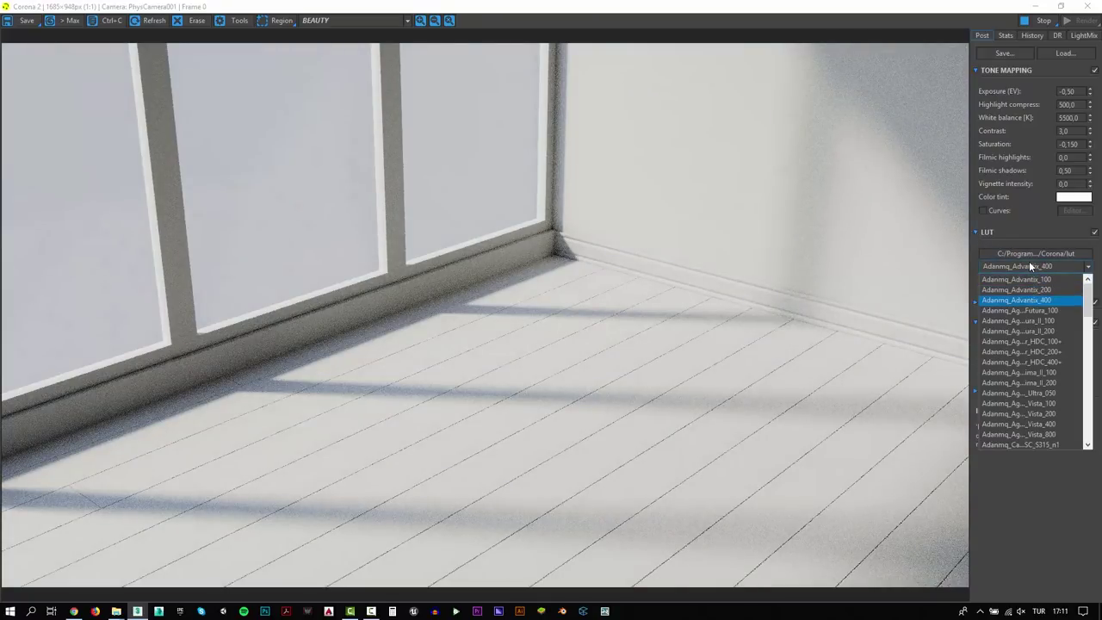
key("Down")
key("Down")
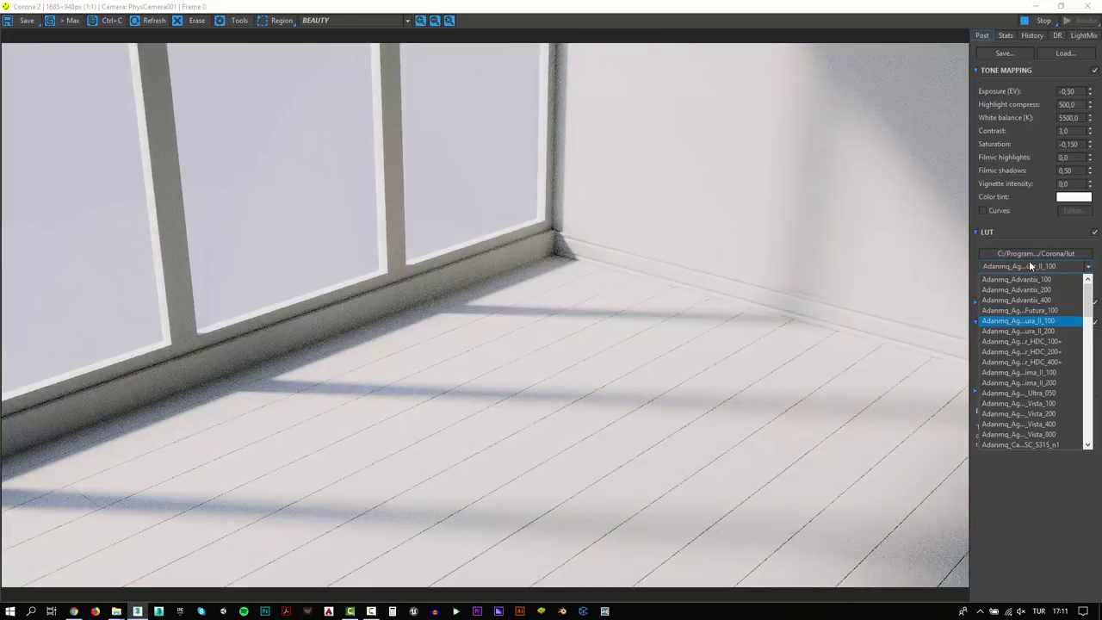
key("Down")
key("Down")
key("Down")
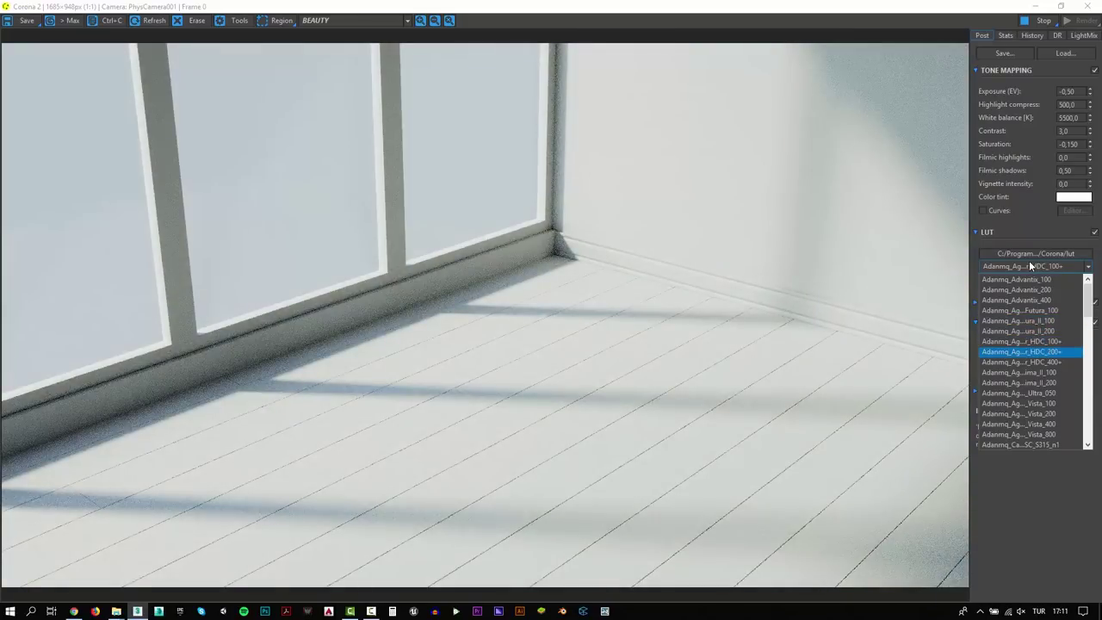
key("Down")
key("Down")
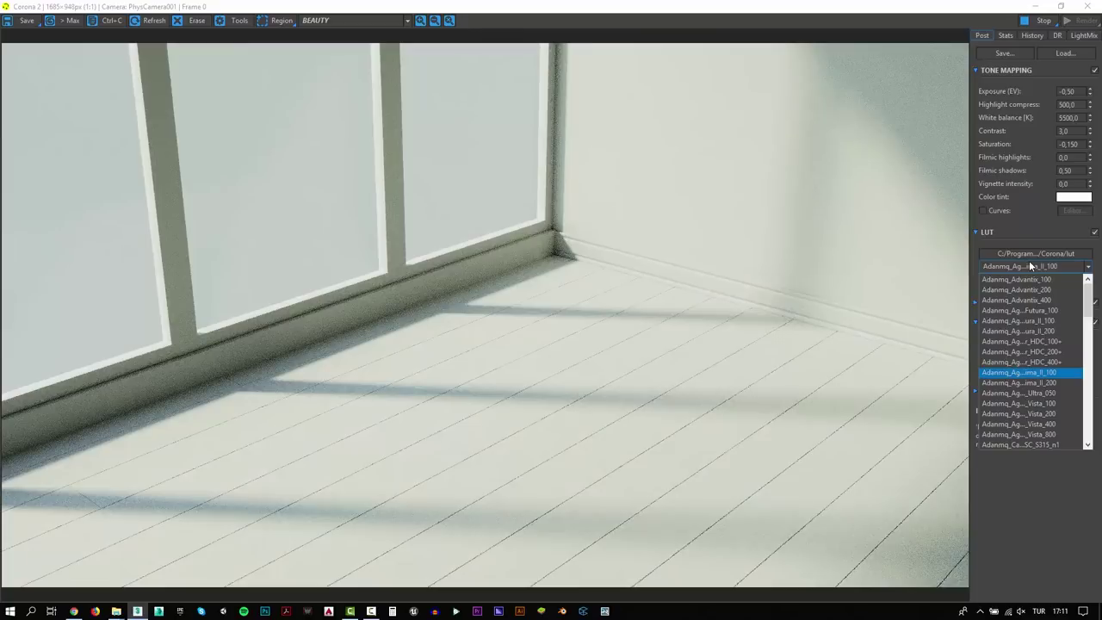
key("Down")
key("Down")
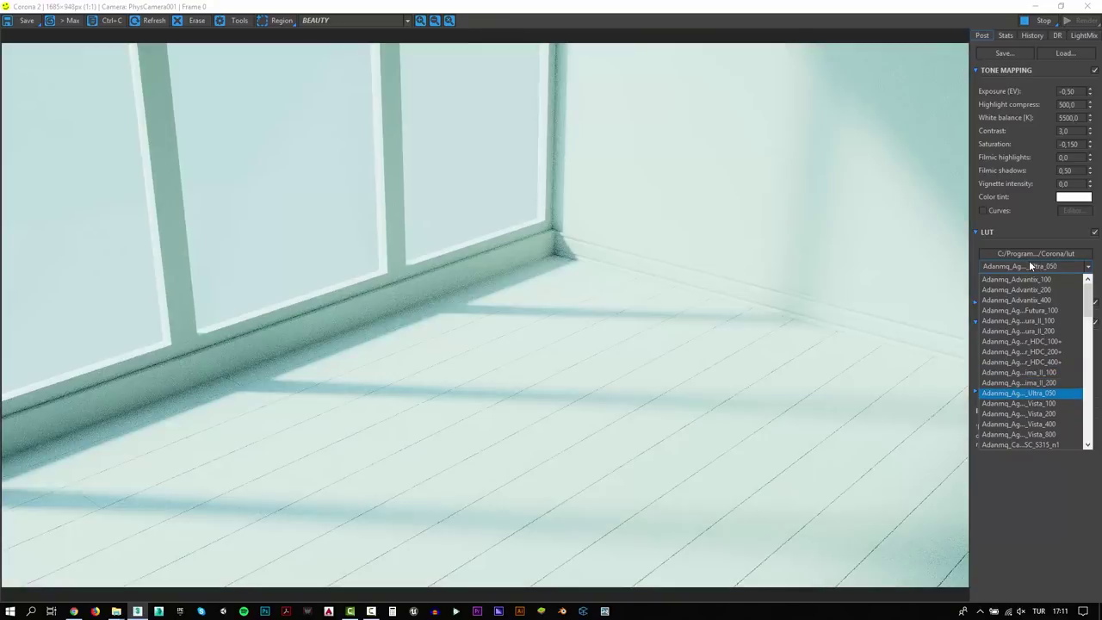
key("Down")
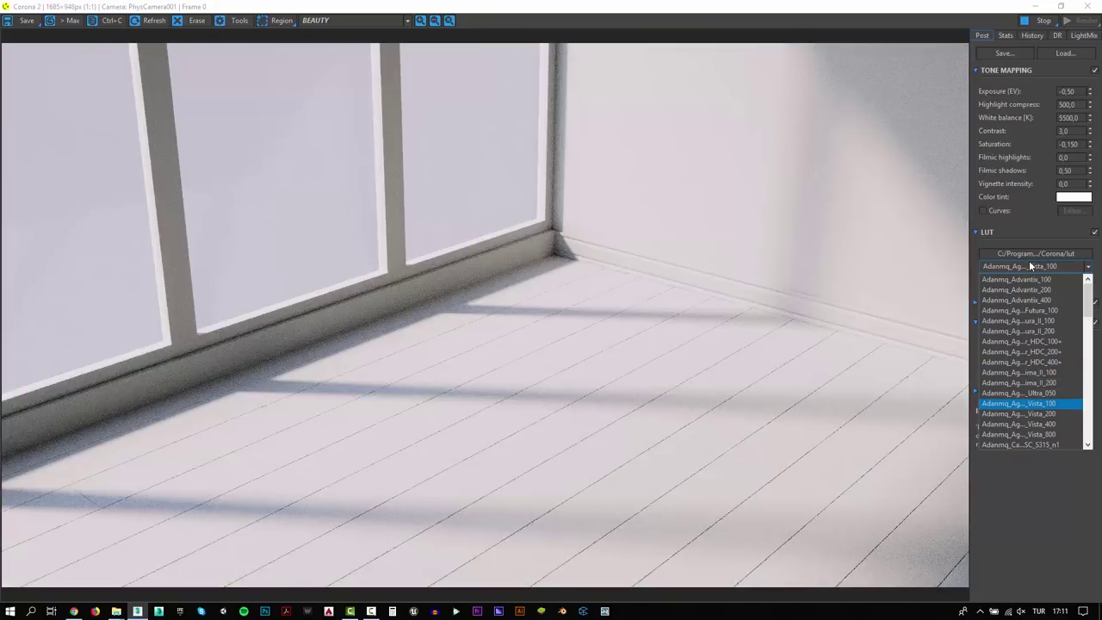
key("Down")
key("Down")
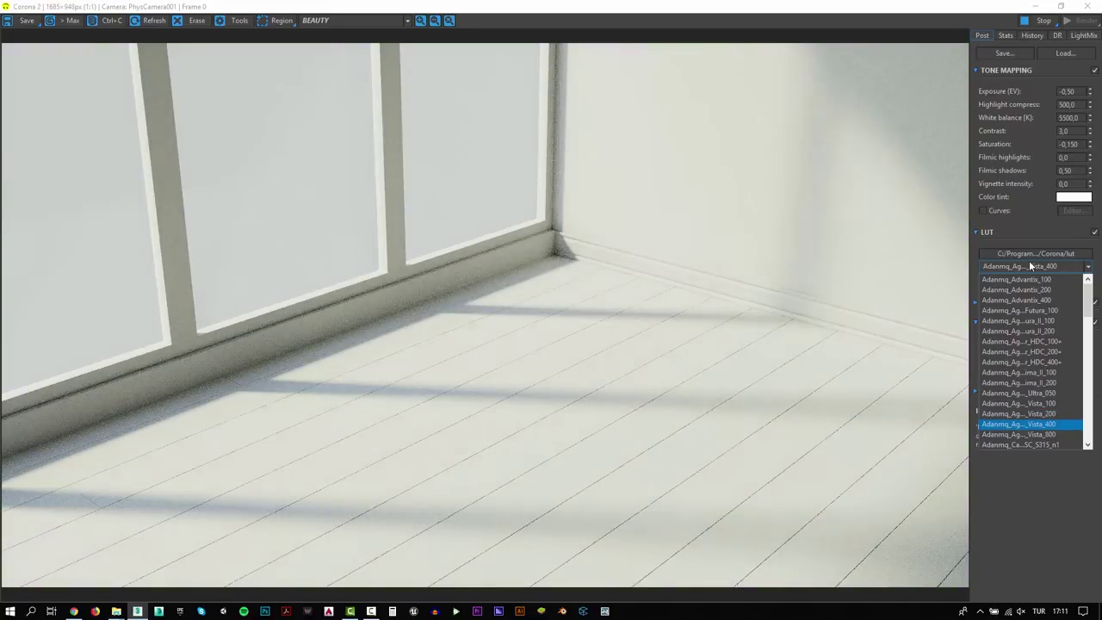
key("Down")
key("Down")
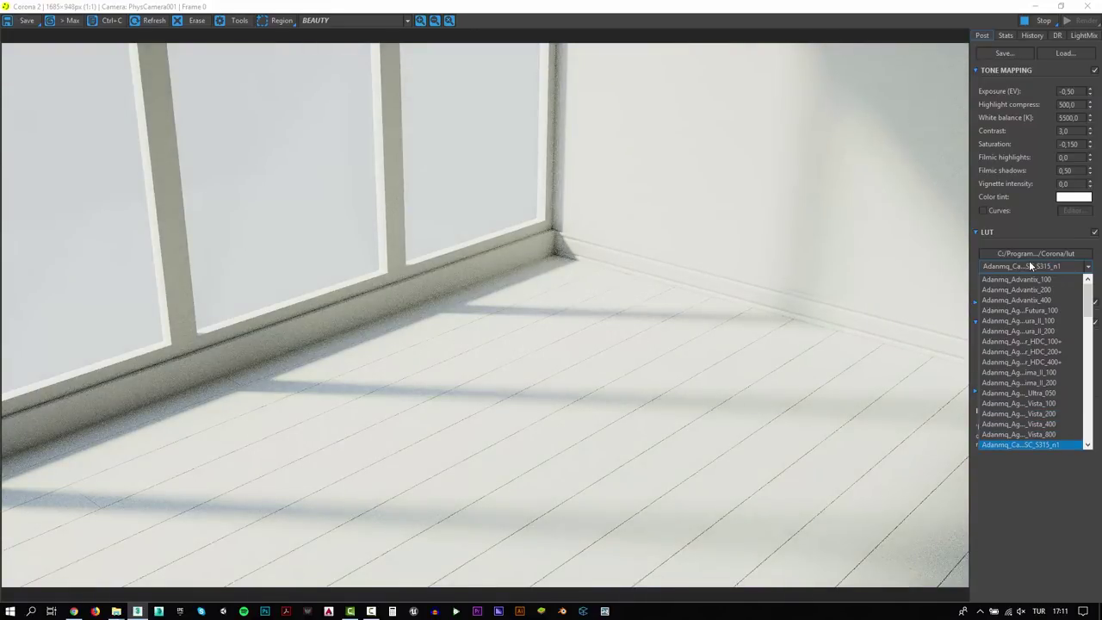
key("Down")
key("Down")
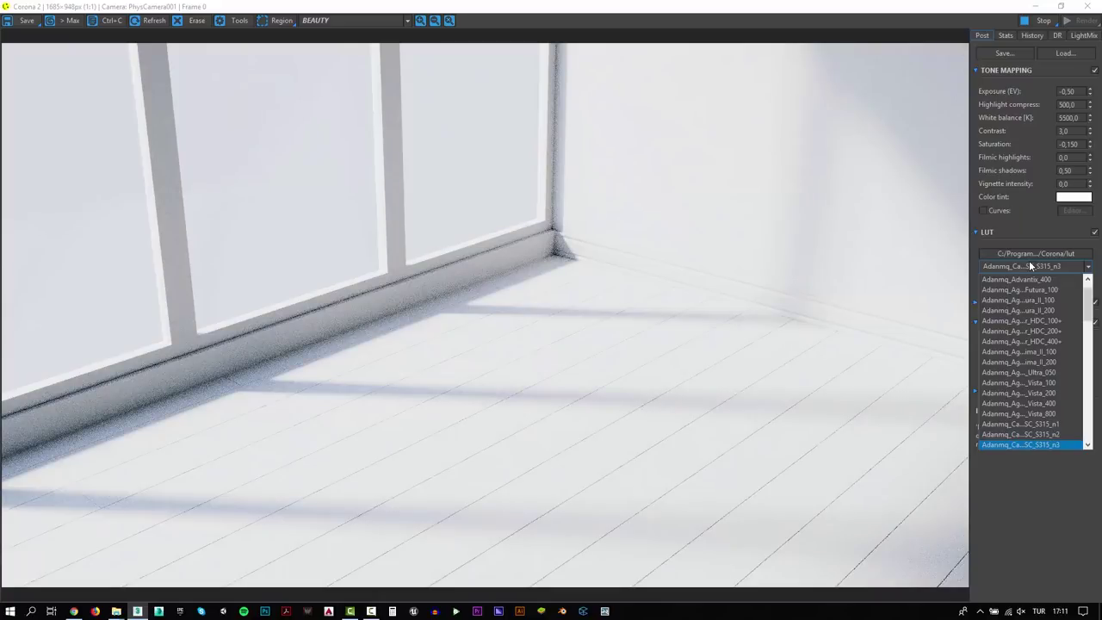
key("Down")
key("Down")
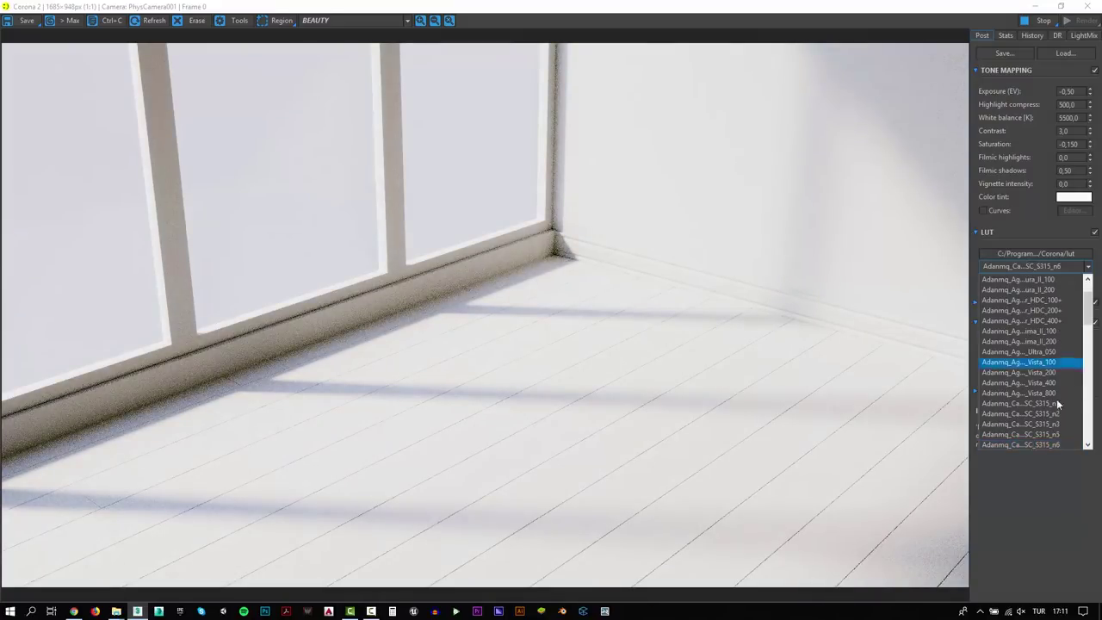
left_click(1050, 444)
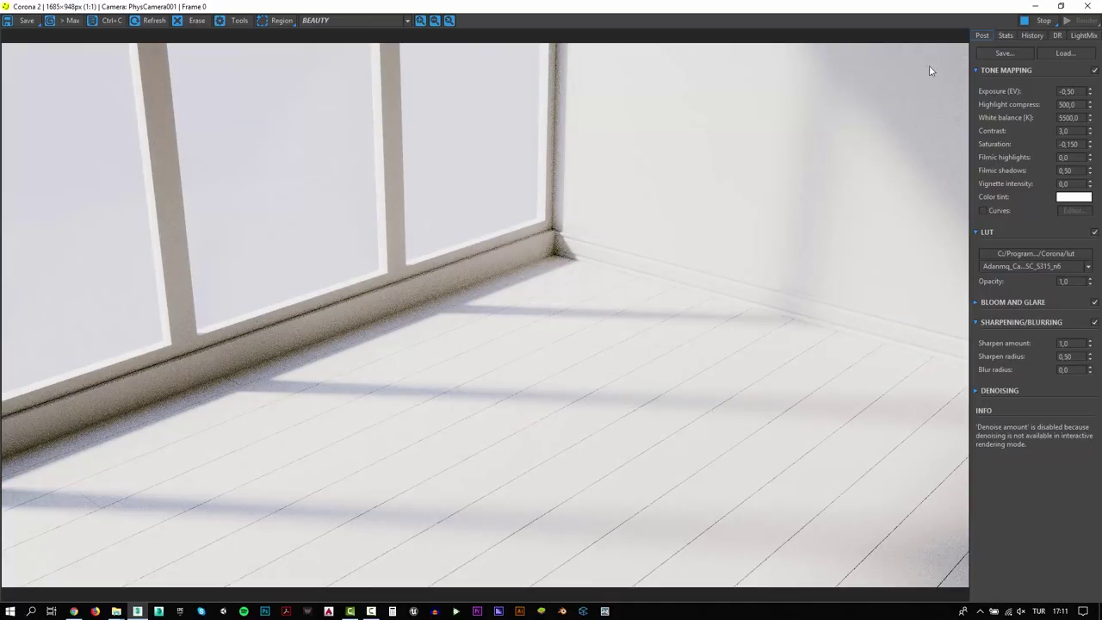
left_click(1038, 20)
Step: Select the floor object and rename it 'floor'
left_click(1032, 7)
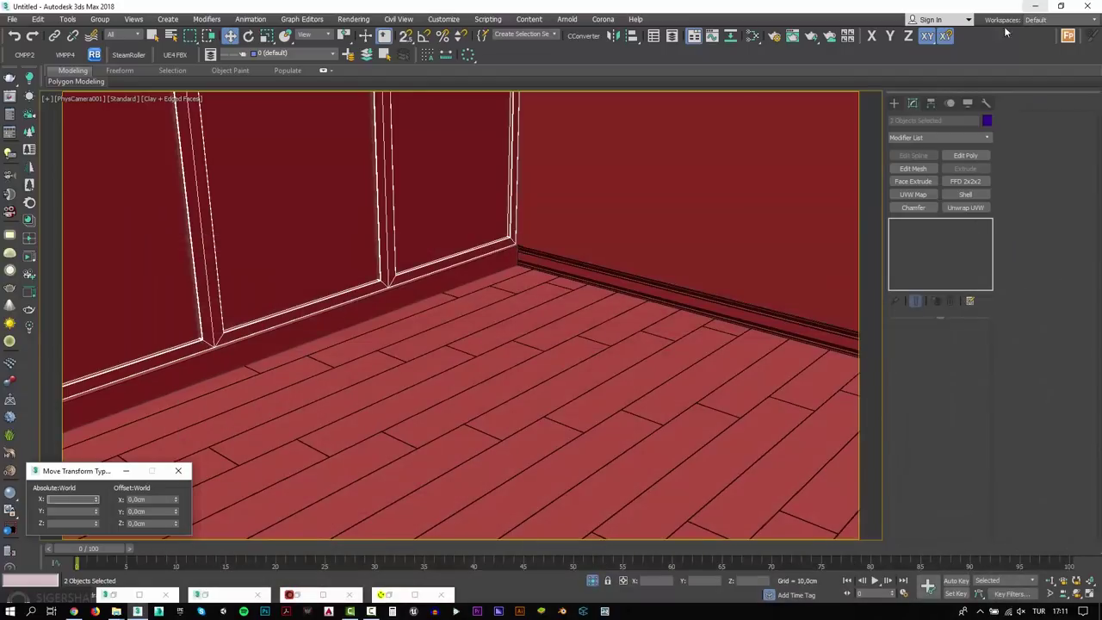
left_click(667, 360)
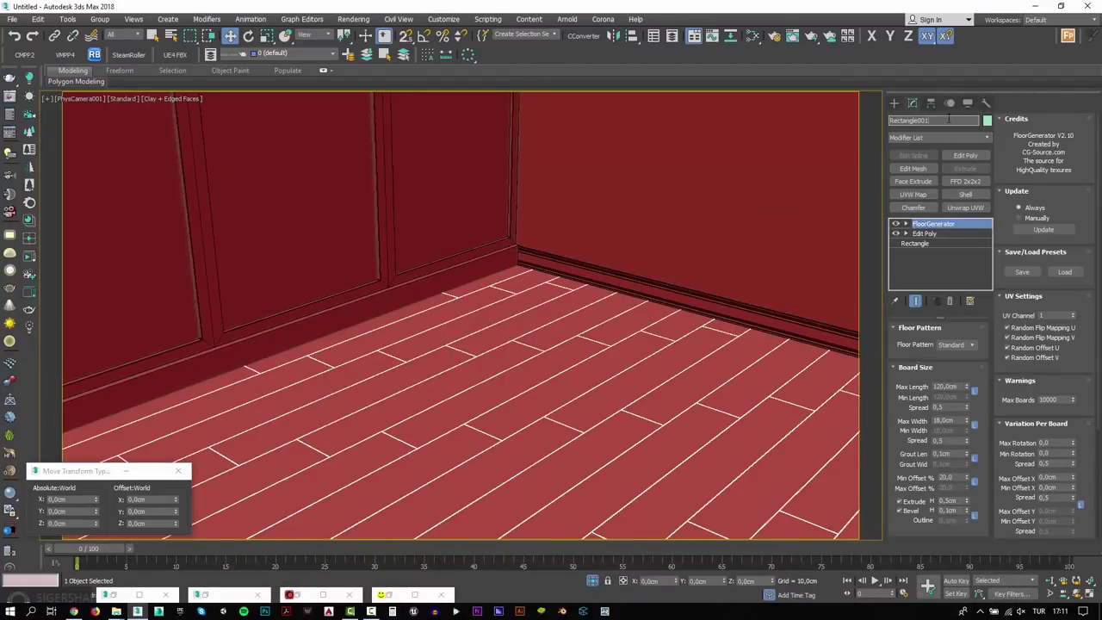
double_click(948, 119)
type("floor")
Step: Browse the Corona parquet presets and preview Oak Light 2, then close the library
left_click(31, 57)
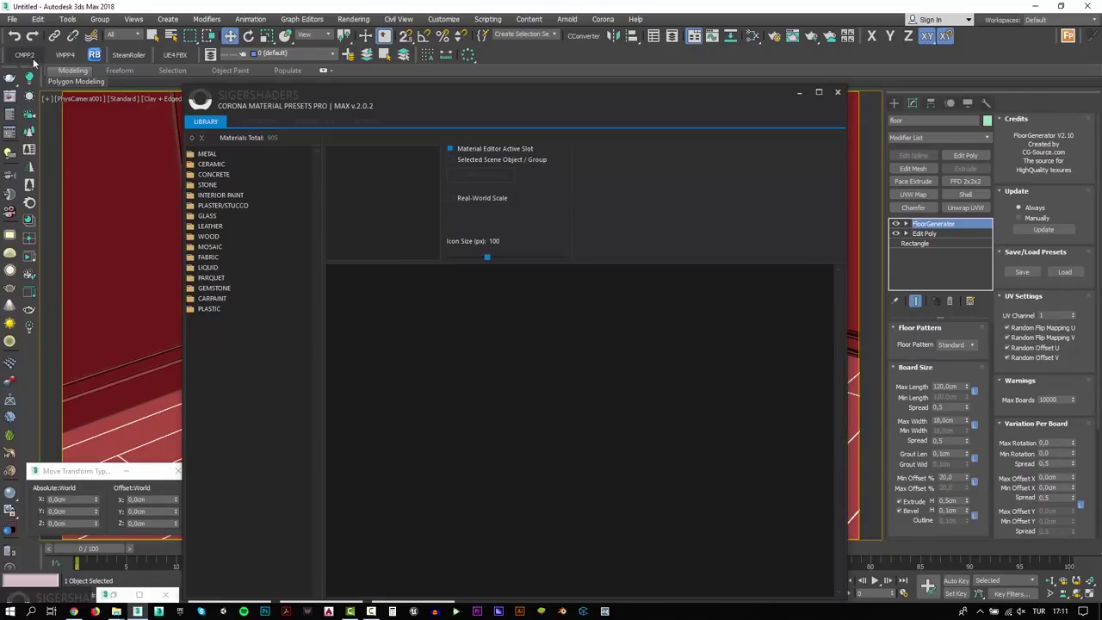
left_click(216, 280)
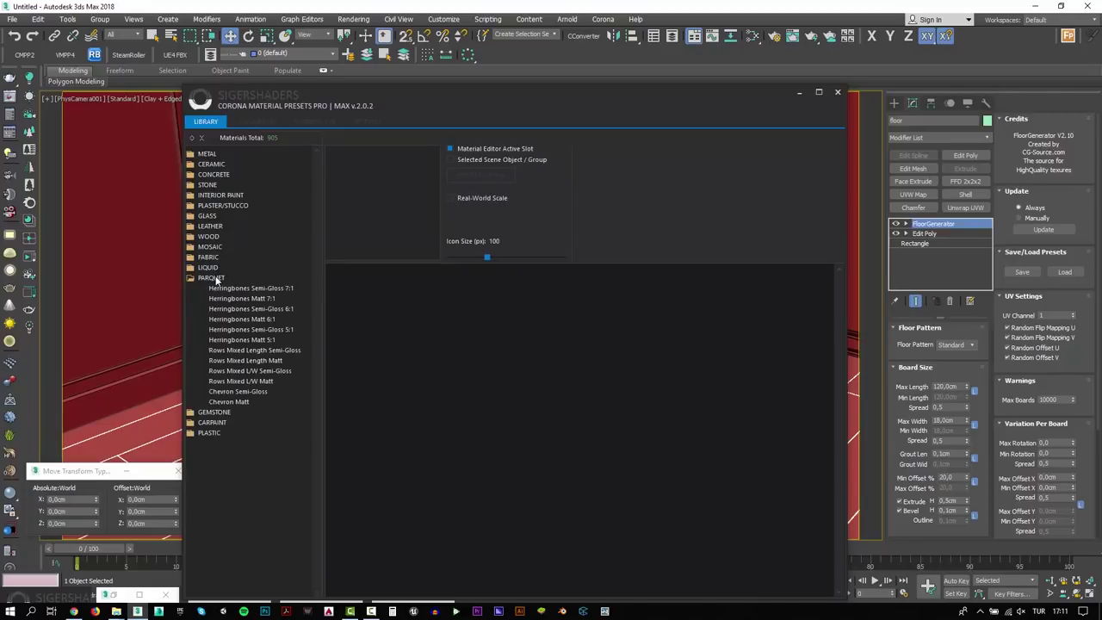
left_click(233, 361)
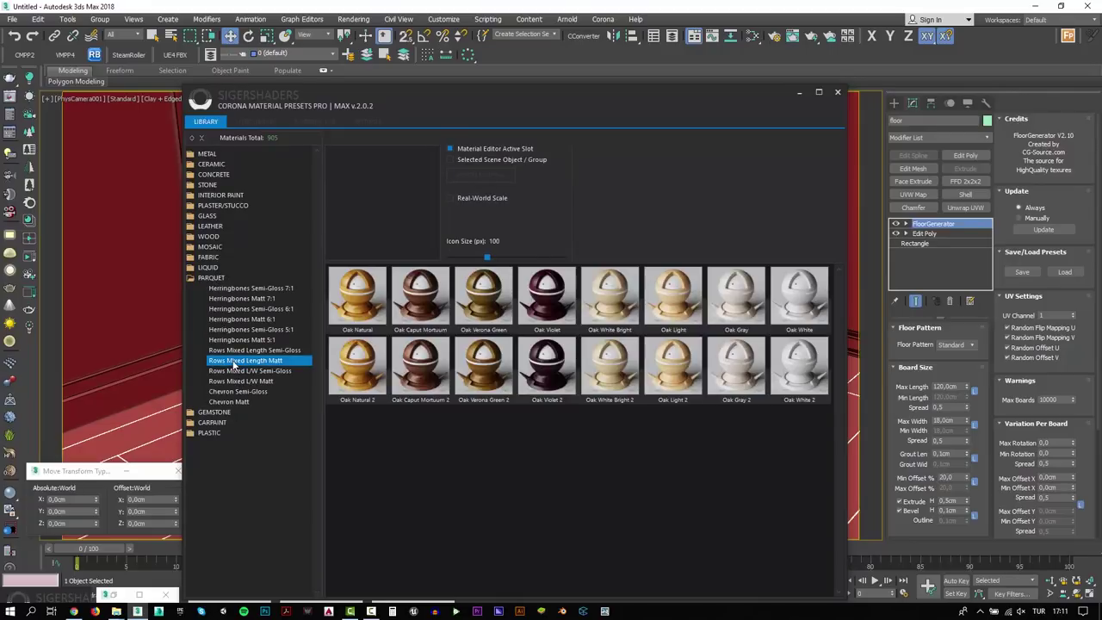
left_click(682, 367)
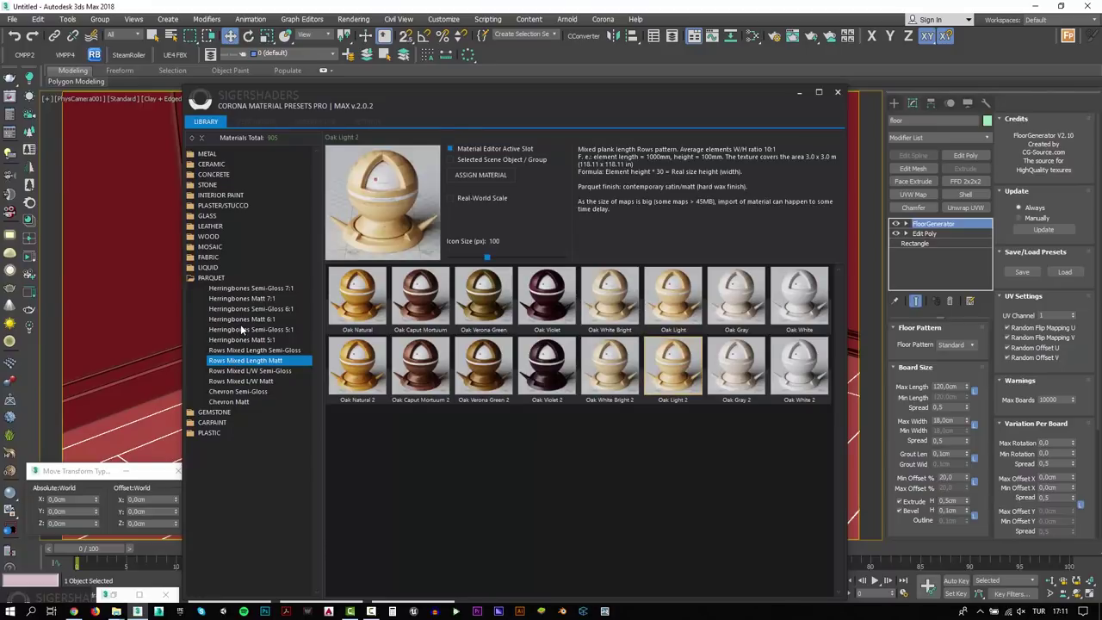
left_click(838, 94)
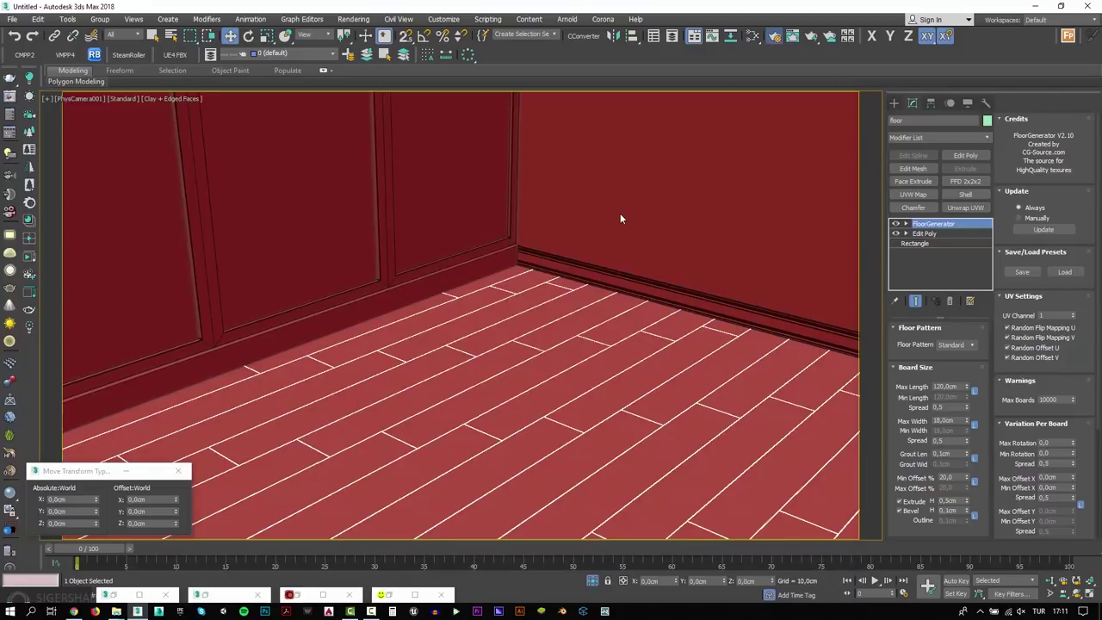
Step: Open Render Setup's Scene settings and switch the viewport to default shading
key("F10")
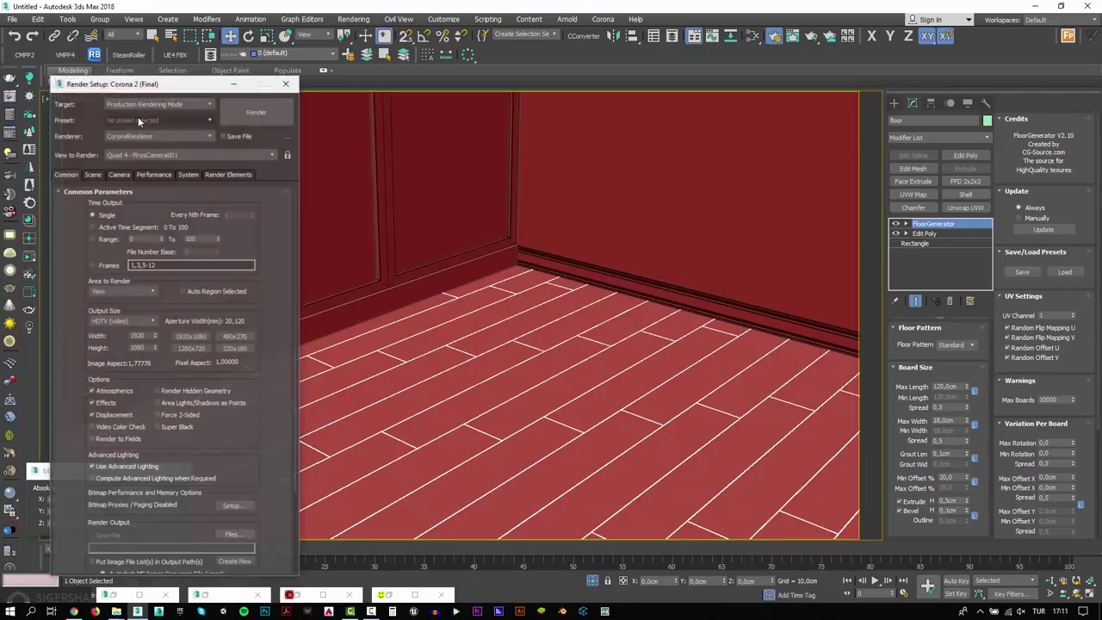
left_click_drag(138, 79, 198, 159)
left_click(172, 99)
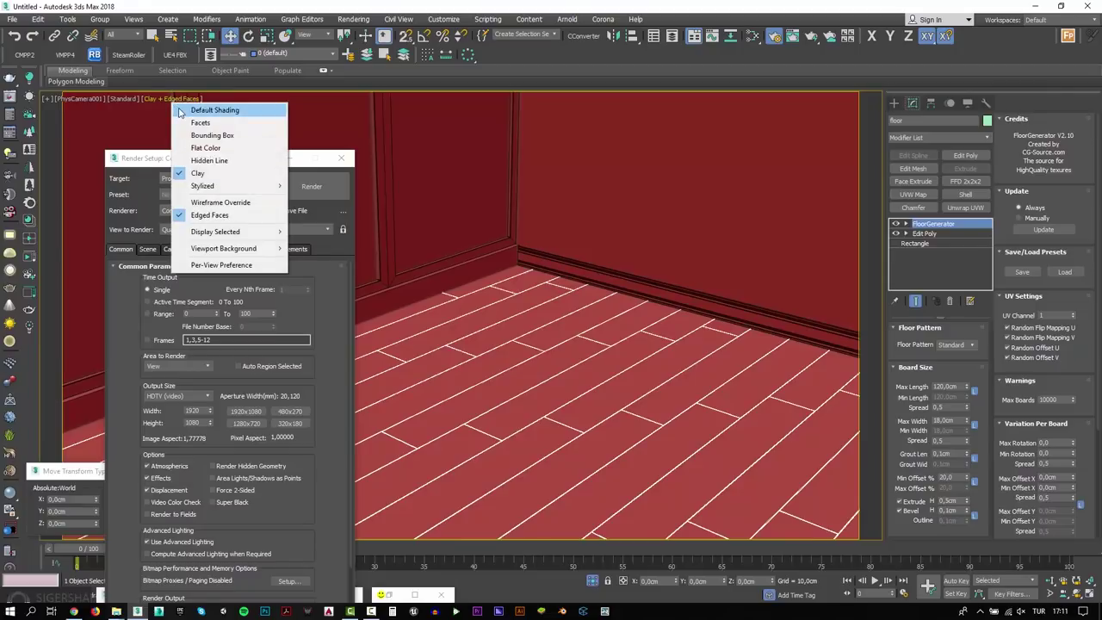
left_click(185, 108)
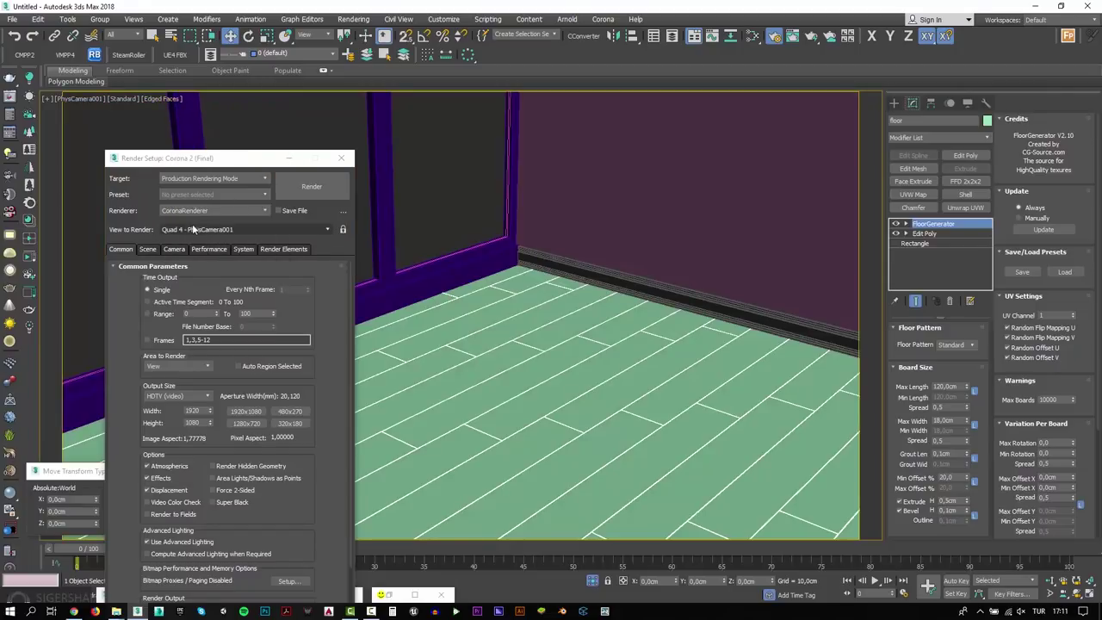
left_click(150, 249)
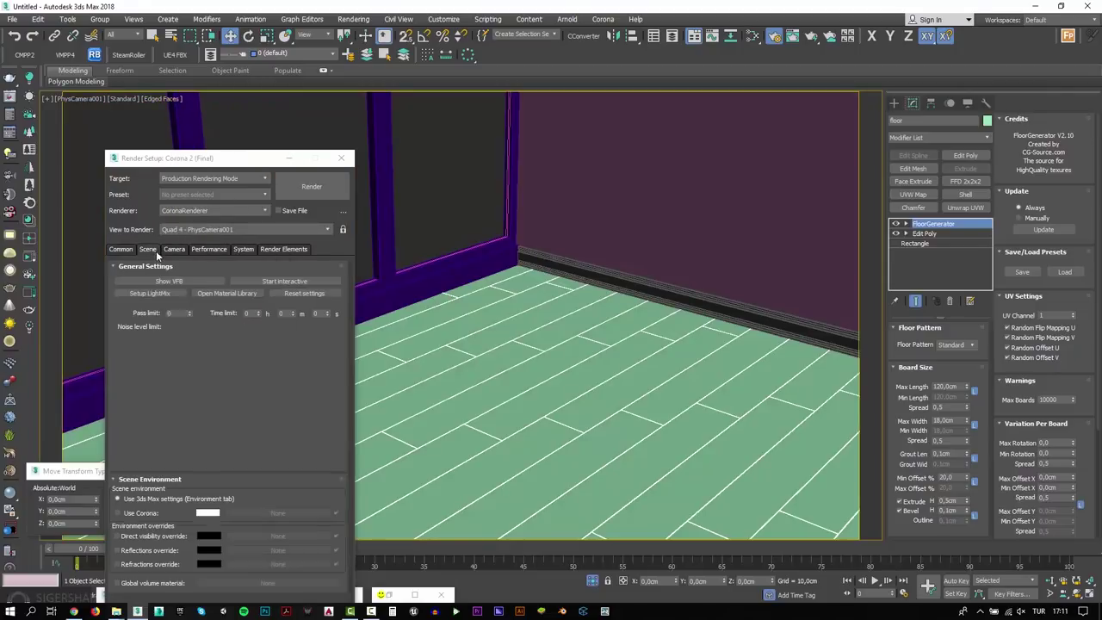
Step: Assign the Corona library's Walnut Semigloss wood material to the floor
left_click(250, 294)
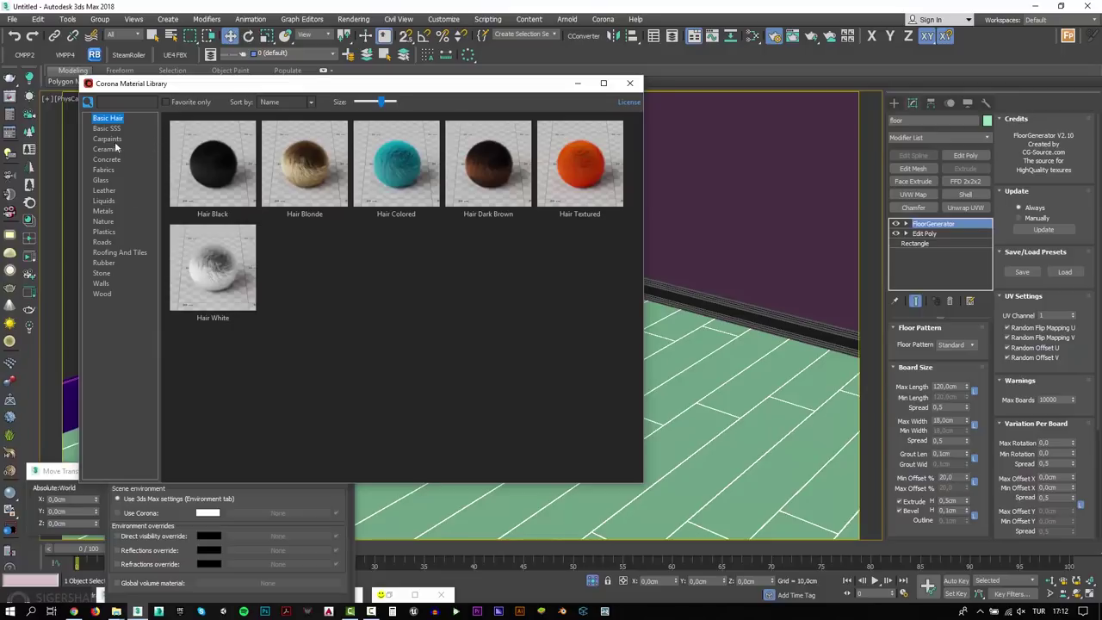
left_click(102, 294)
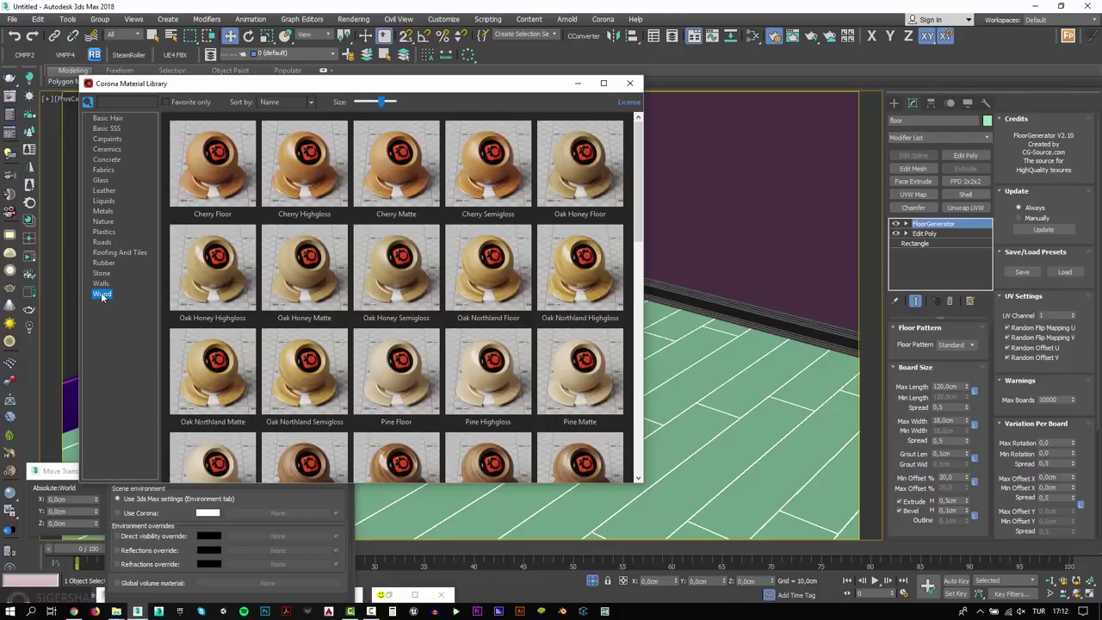
scroll(639, 195, "down", 1)
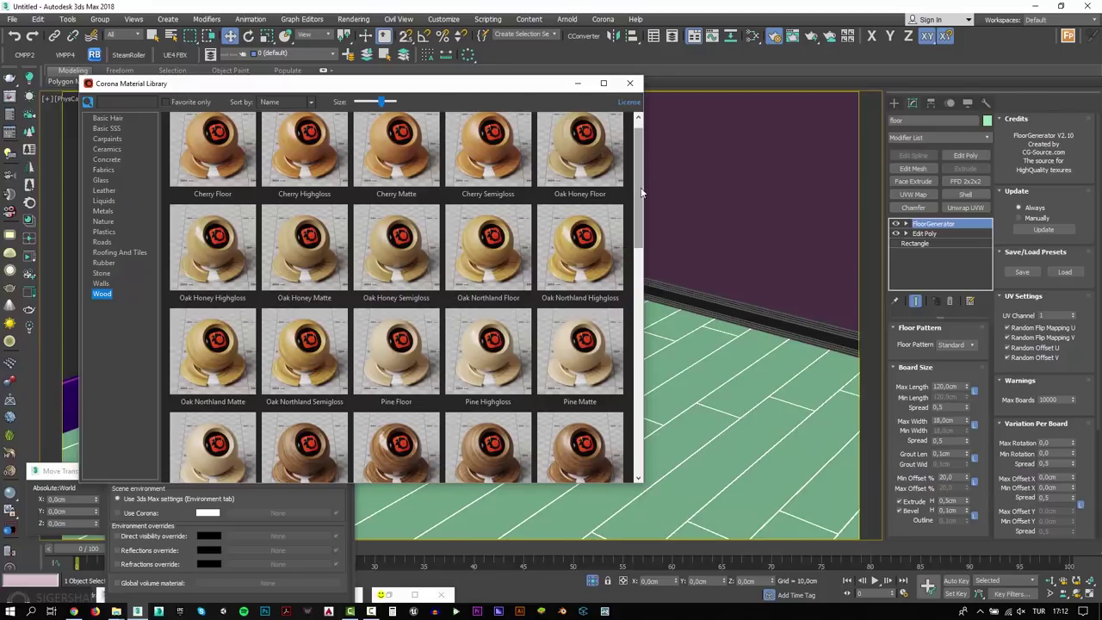
left_click_drag(638, 185, 639, 264)
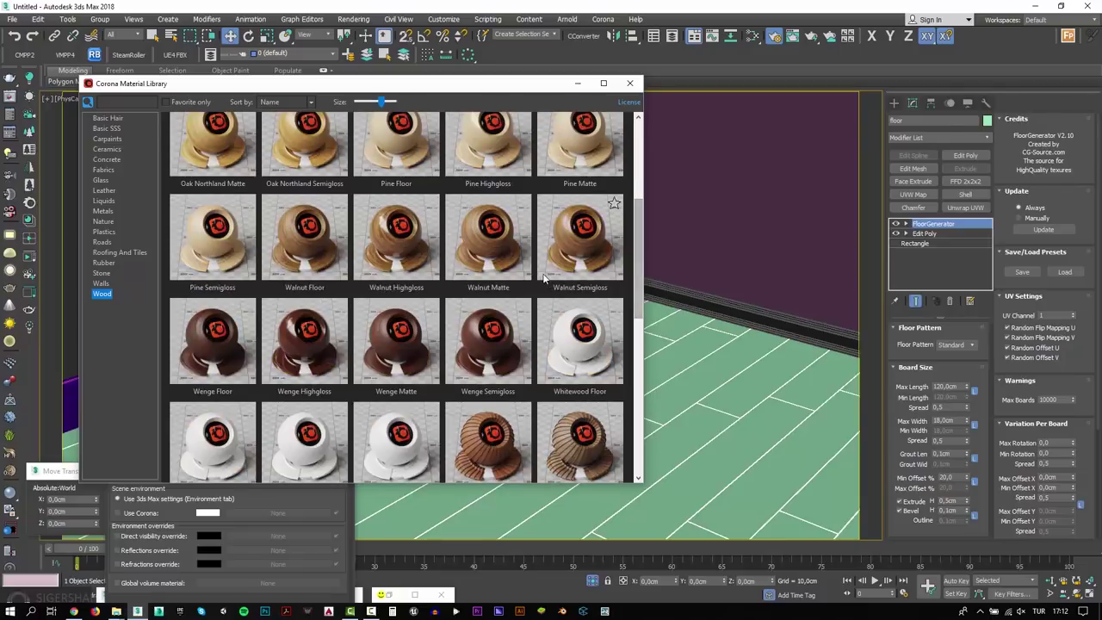
right_click(566, 222)
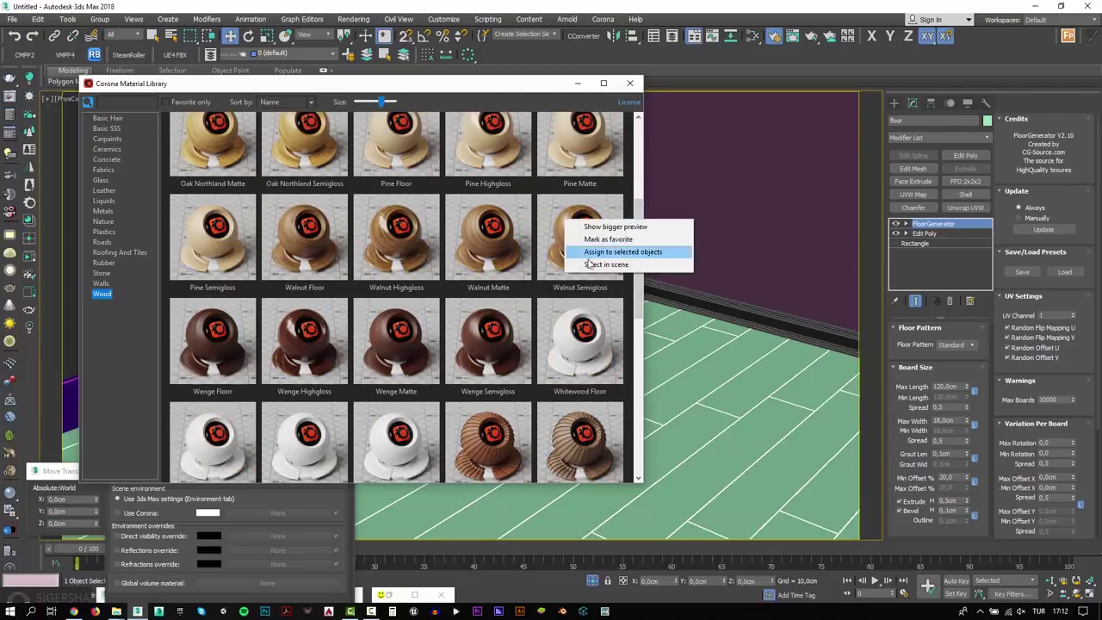
left_click(586, 251)
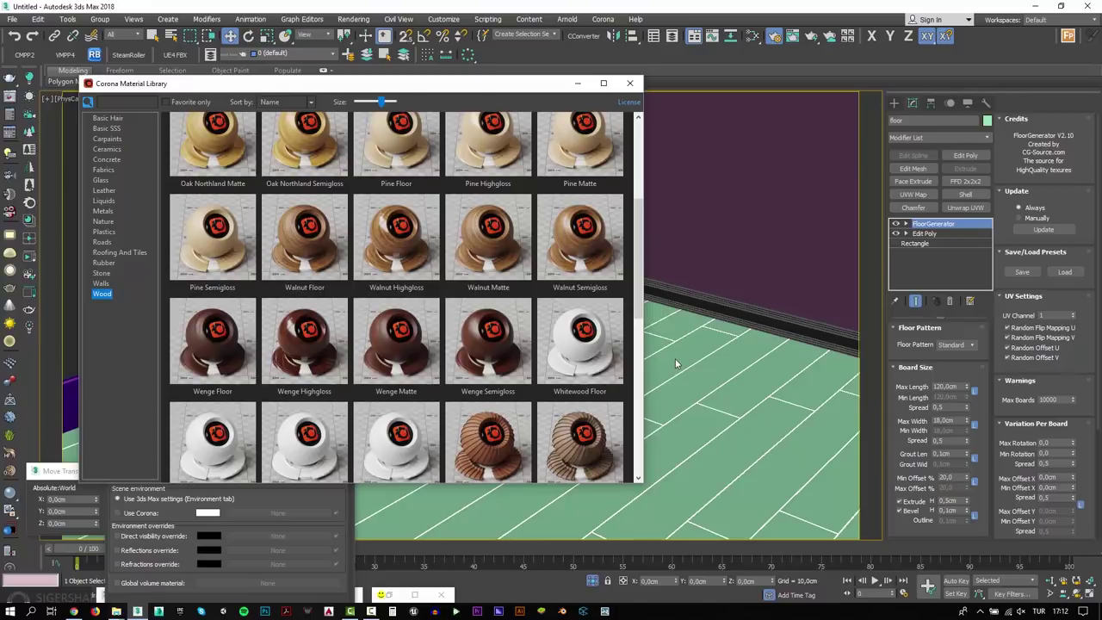
left_click(752, 36)
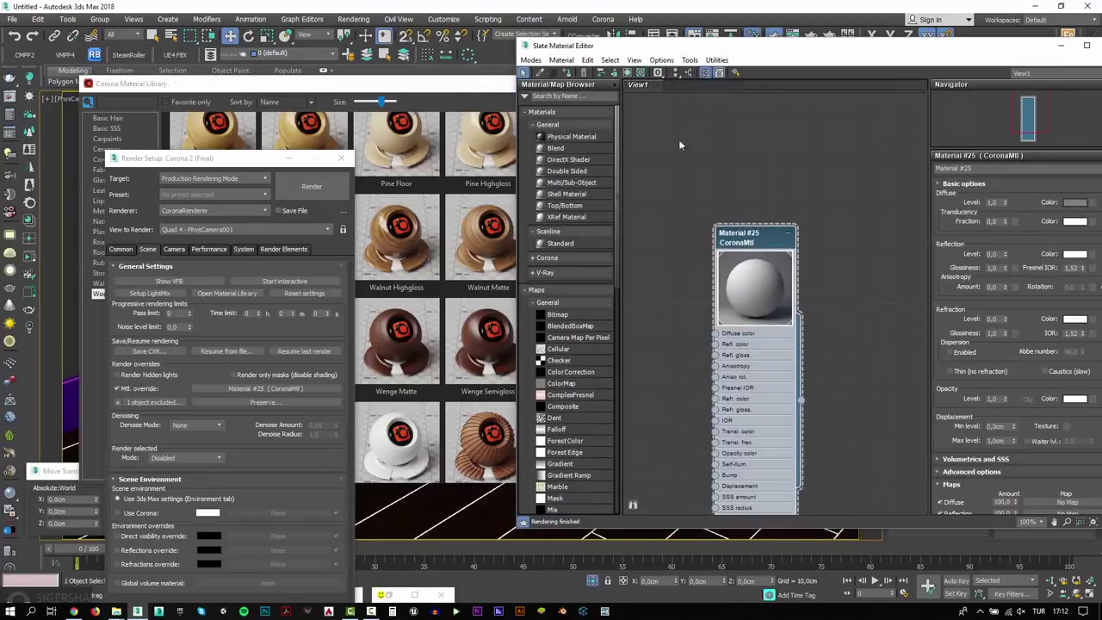
Step: Pick the floor's walnut material into Slate and arrange its bitmap nodes
left_click(497, 83)
left_click(577, 86)
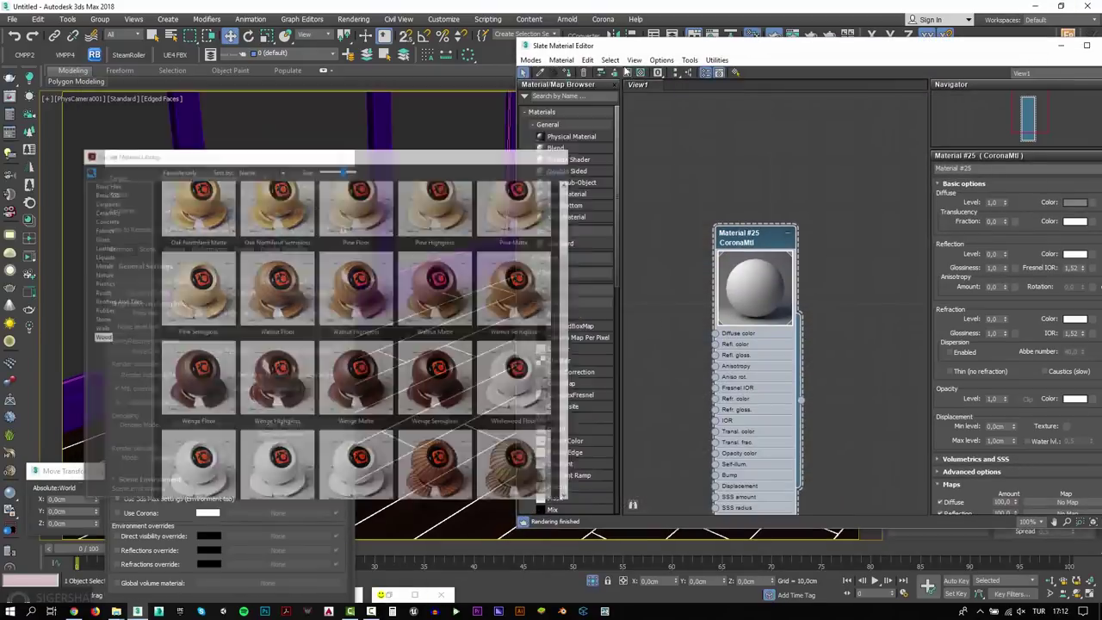
left_click_drag(681, 48, 749, 56)
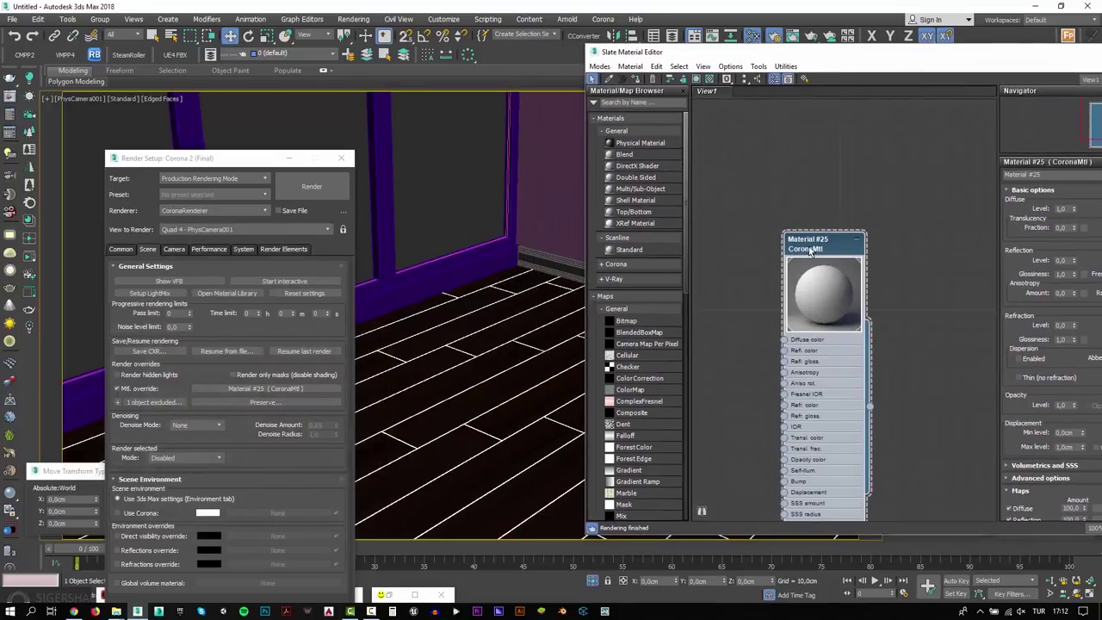
left_click_drag(811, 253, 960, 218)
left_click(610, 78)
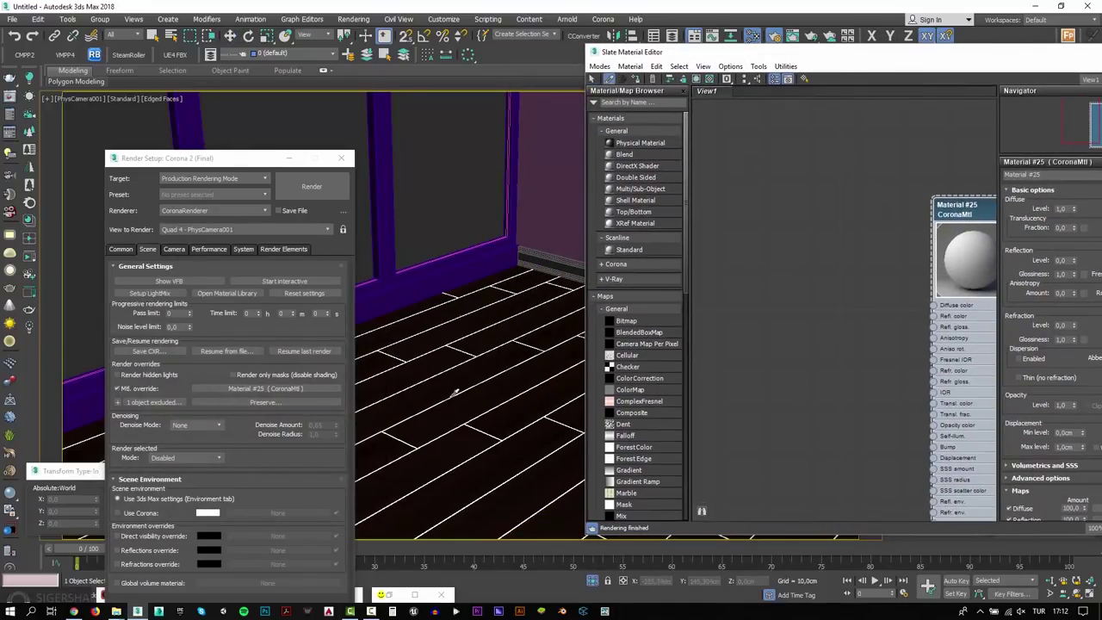
left_click(467, 400)
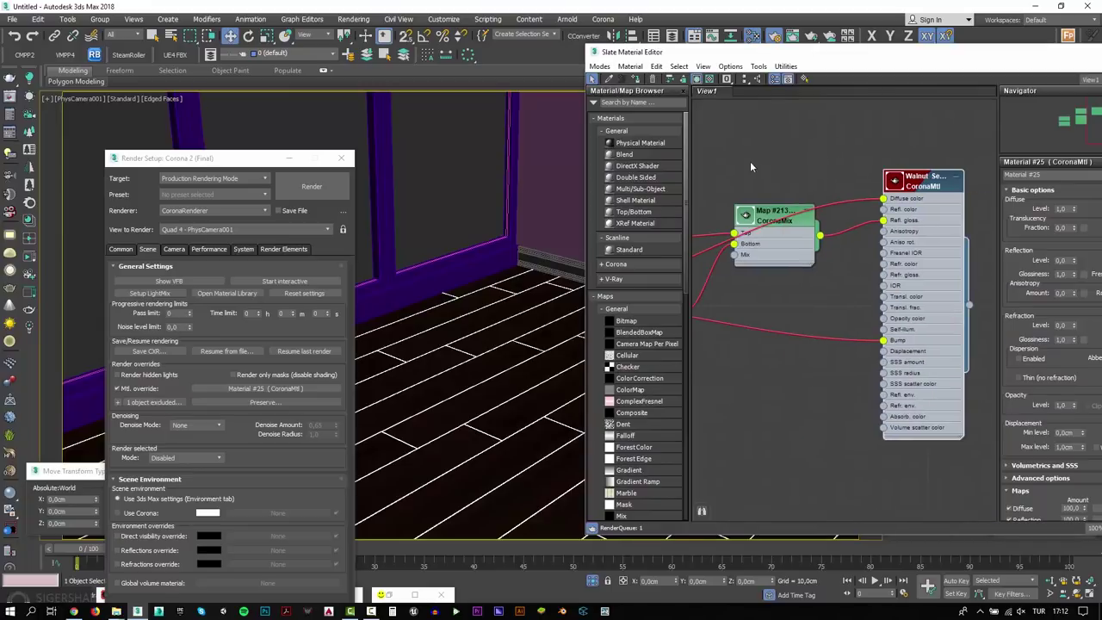
middle_click_drag(750, 161, 813, 184)
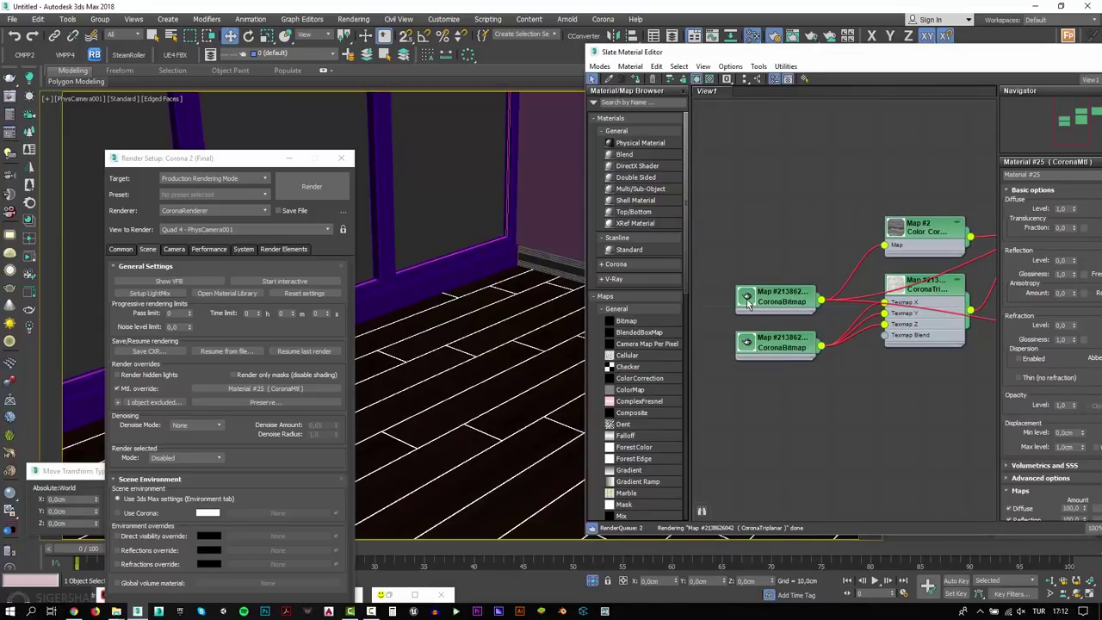
left_click_drag(764, 298, 740, 217)
Step: Show the wood texture in the viewport, then undock and minimize the material editor
left_click(927, 231)
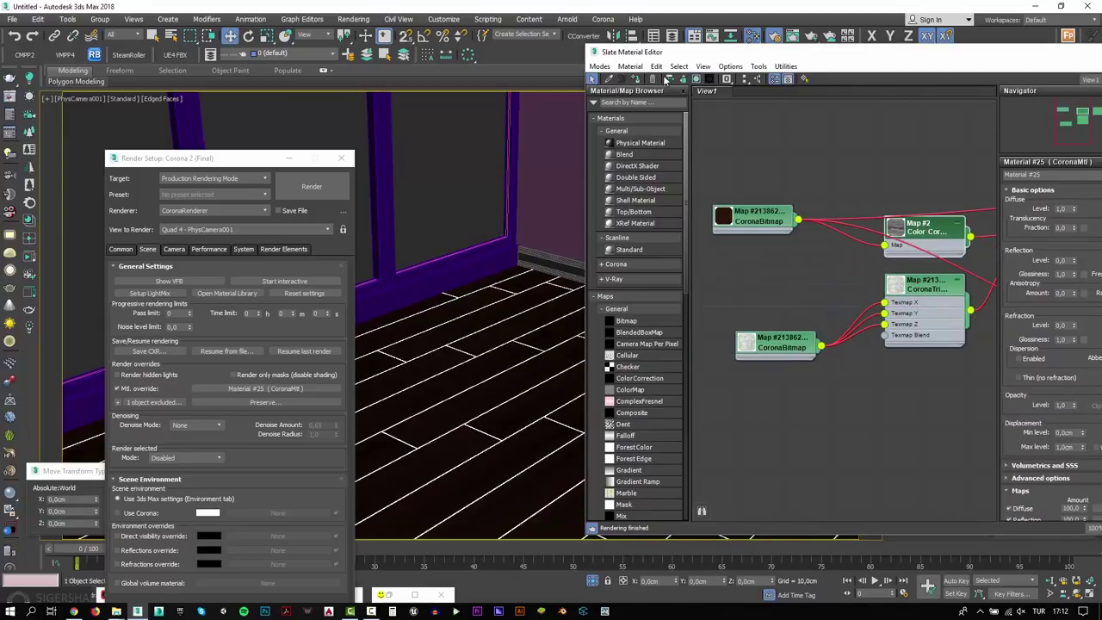
left_click(697, 79)
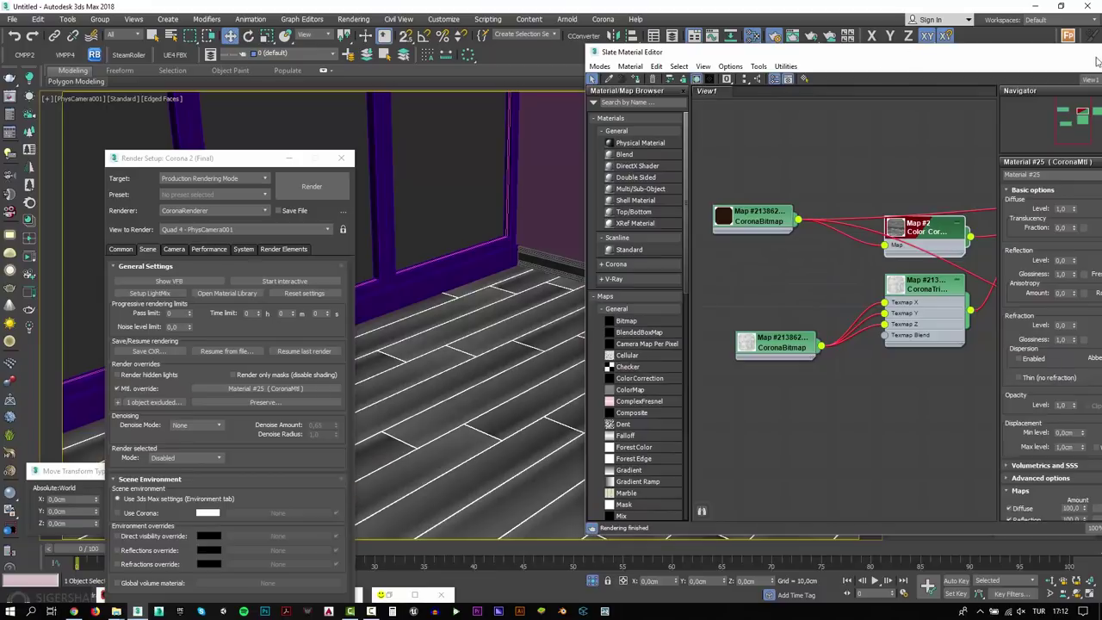
double_click(1025, 53)
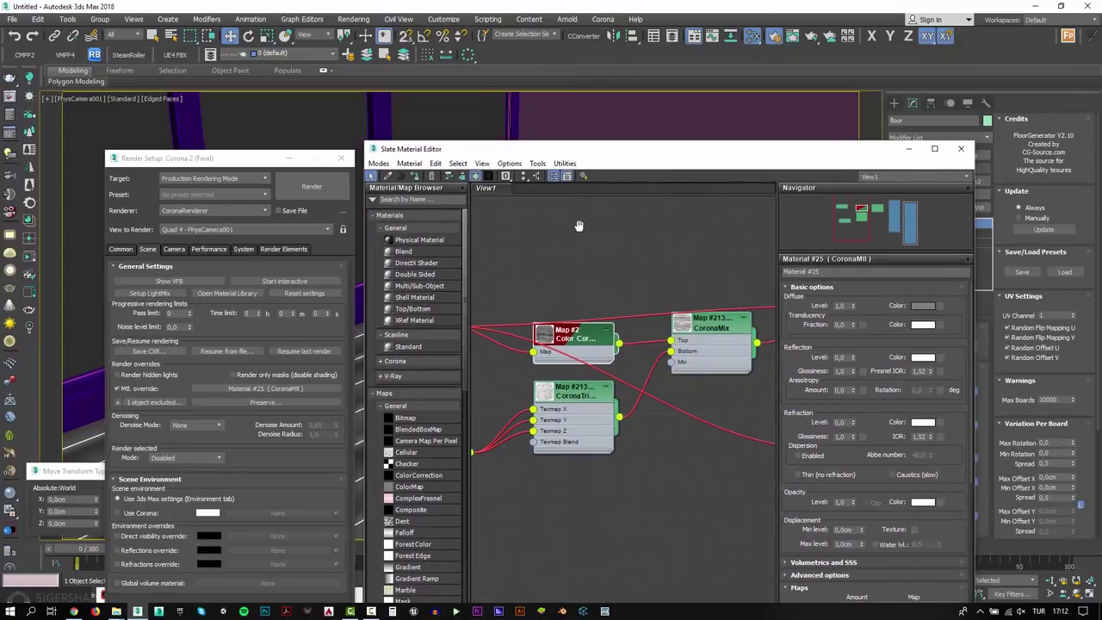
left_click(910, 149)
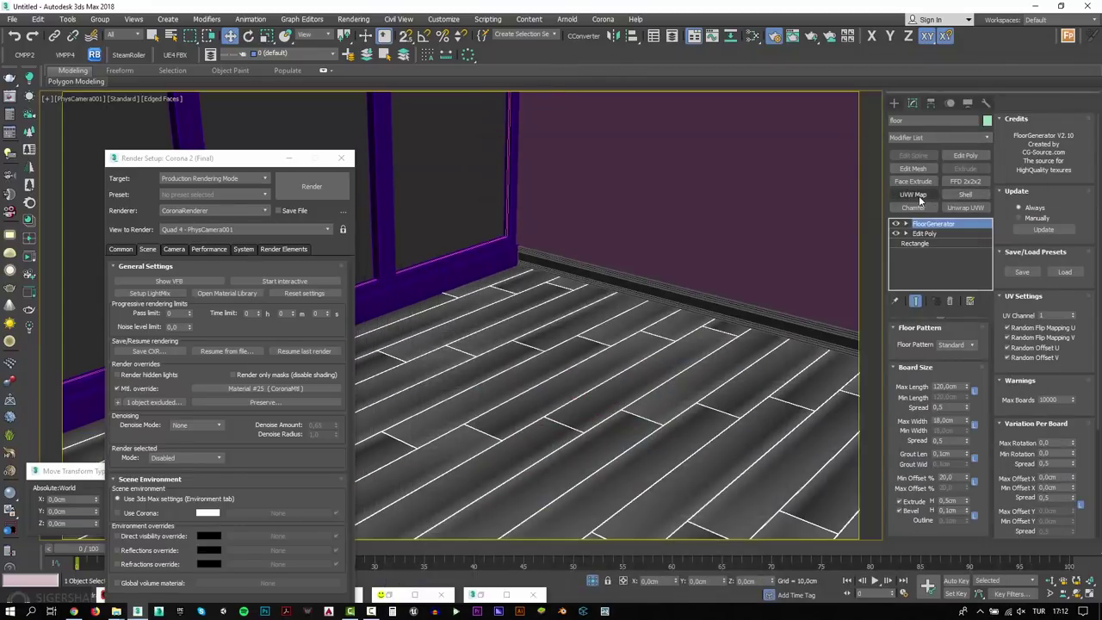
Step: Add a UVW Map modifier to the floor and briefly try Real-World Map Size
left_click(914, 195)
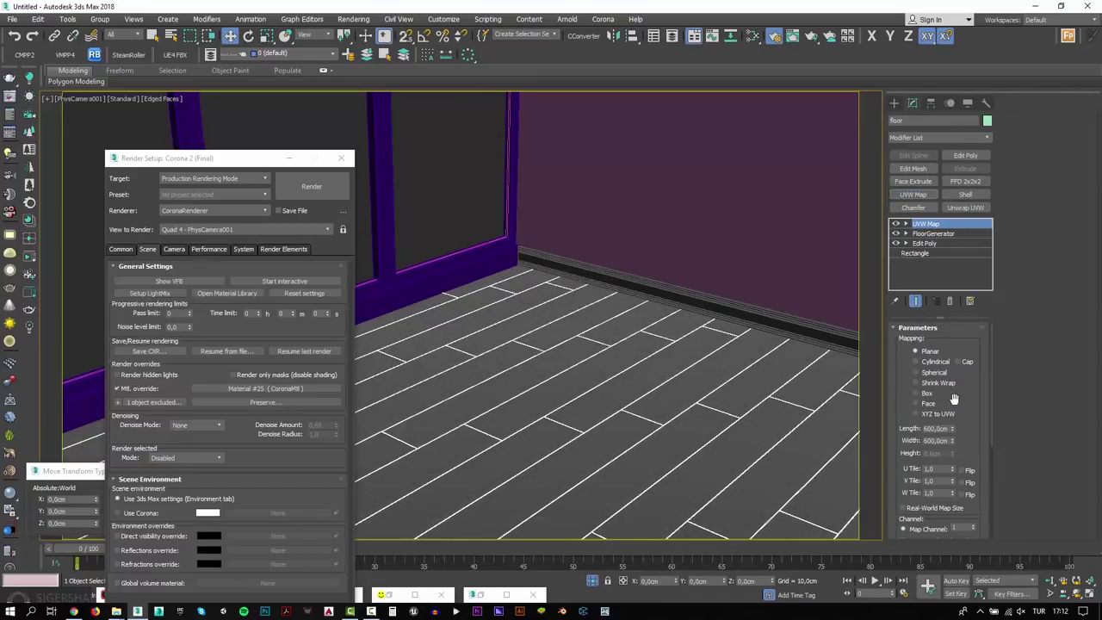
left_click(942, 509)
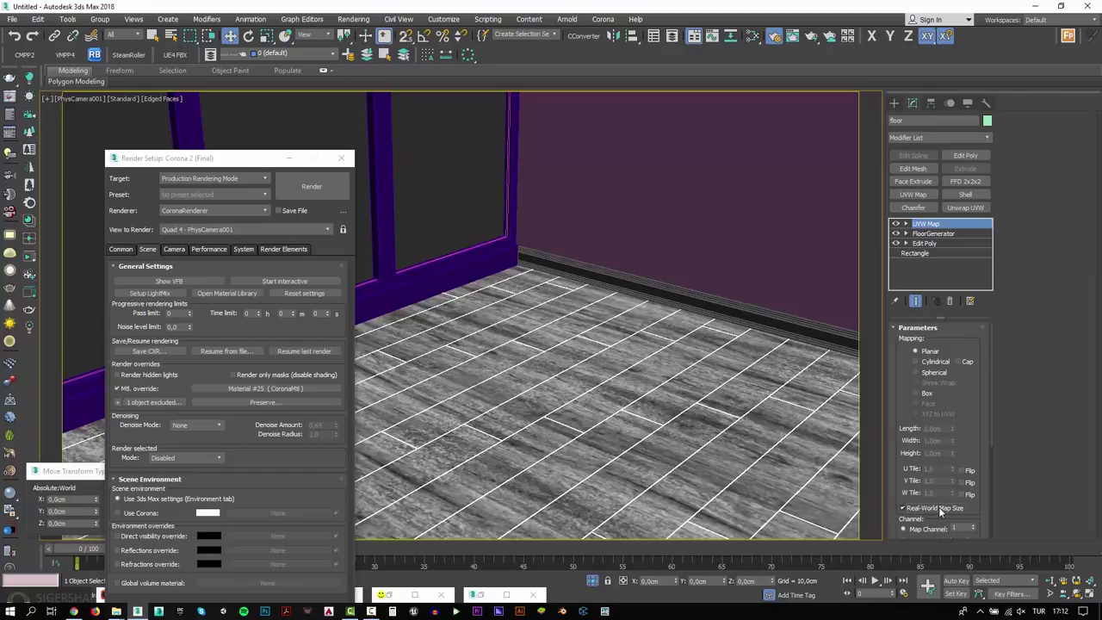
mouse_move(901, 406)
left_mouse_down()
mouse_move(893, 290)
mouse_move(896, 396)
left_mouse_up()
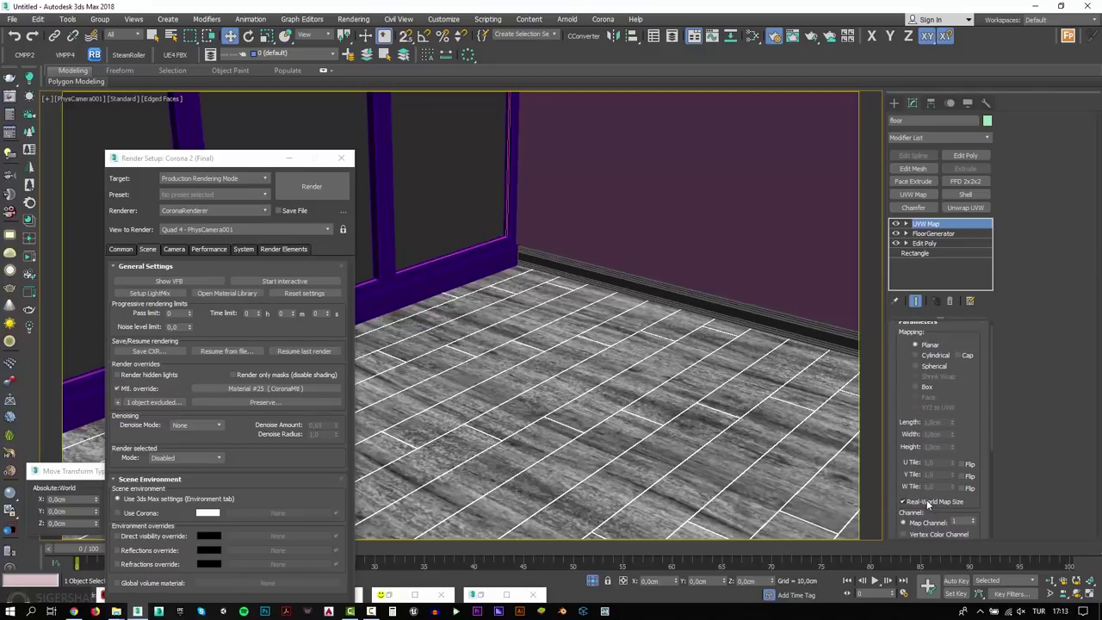
left_click(927, 499)
Step: Try UVW Map length and width values of 6, 60 and 10 cm
double_click(937, 422)
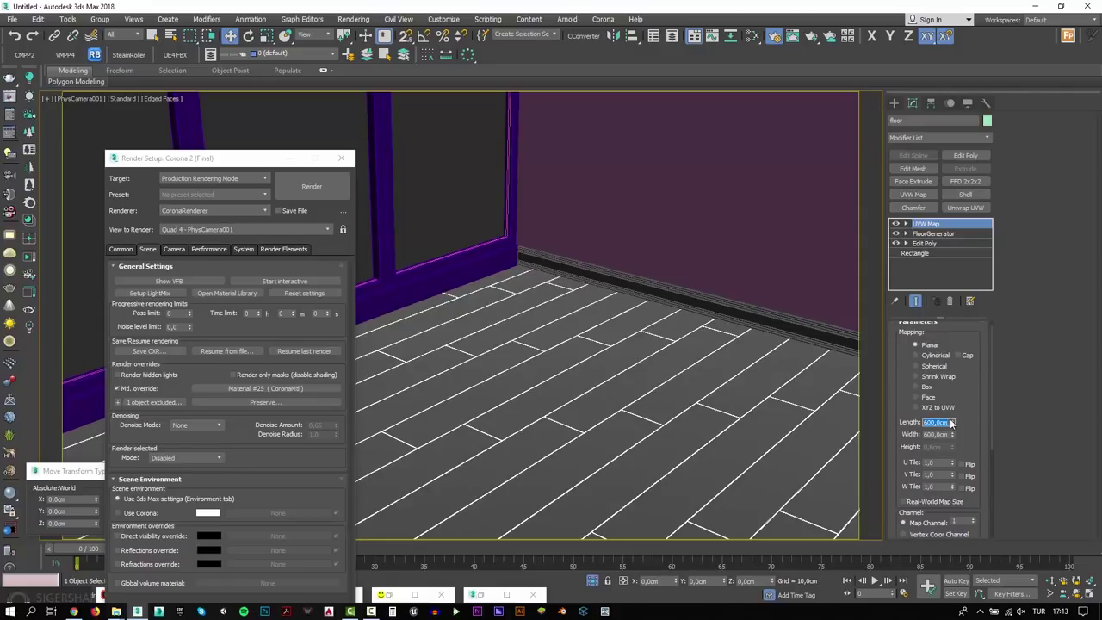
type("6")
key("Tab")
type("6")
key("Tab")
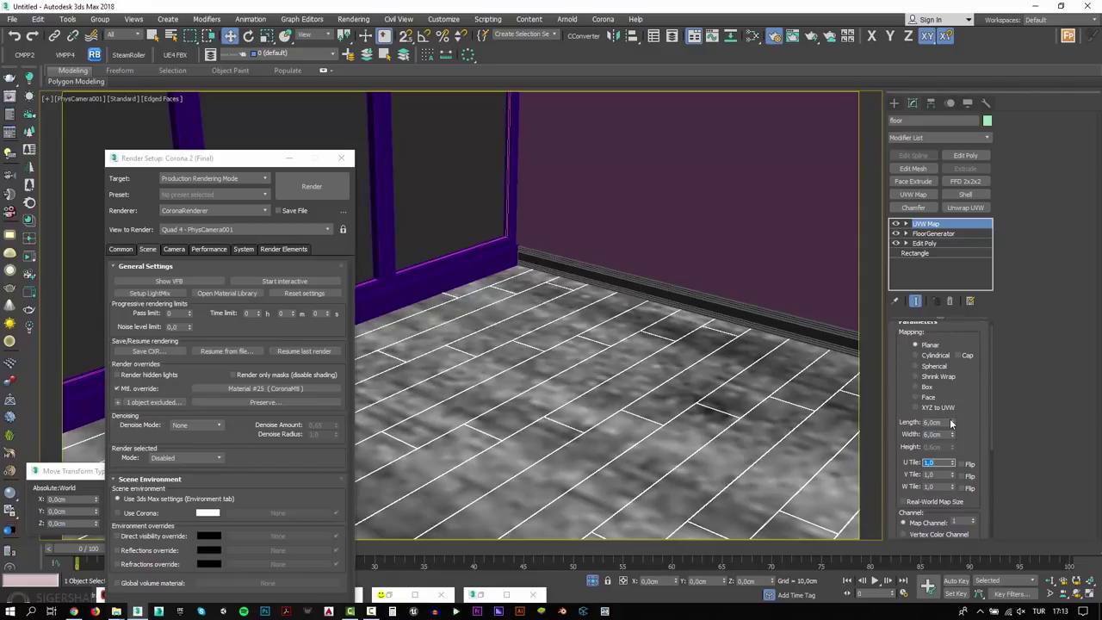
key("shift+Tab")
key("shift+Tab")
type("60")
key("Tab")
type("60")
key("Tab")
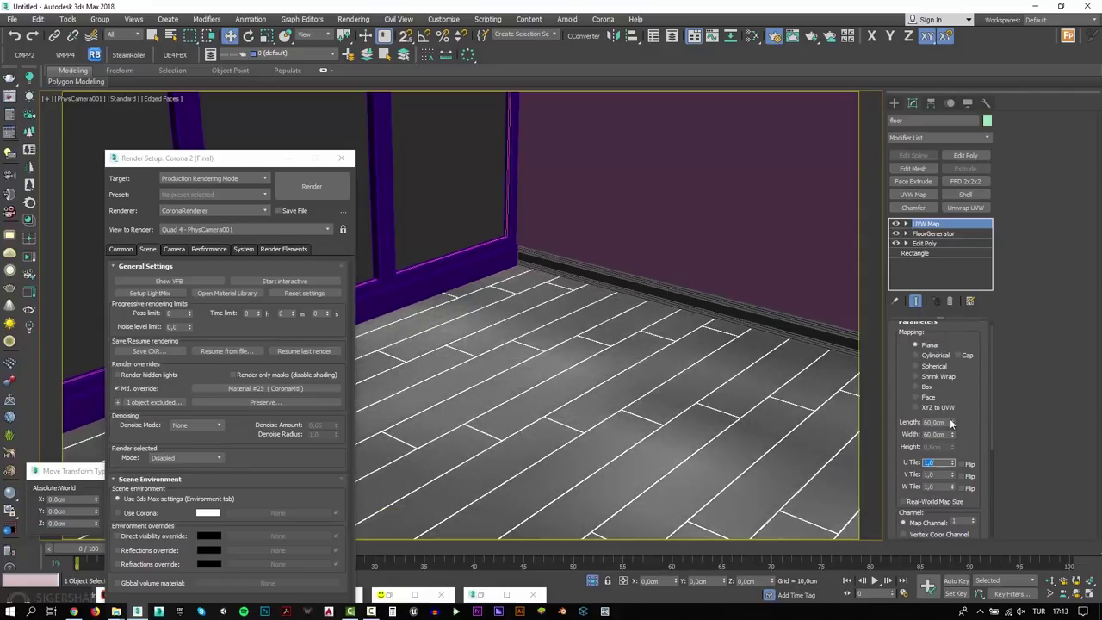
key("shift+Tab")
key("shift+Tab")
type("10")
key("Tab")
type("10")
Step: Set the mapping size to 100 then 600 cm, and re-enable Real-World Map Size
key("Tab")
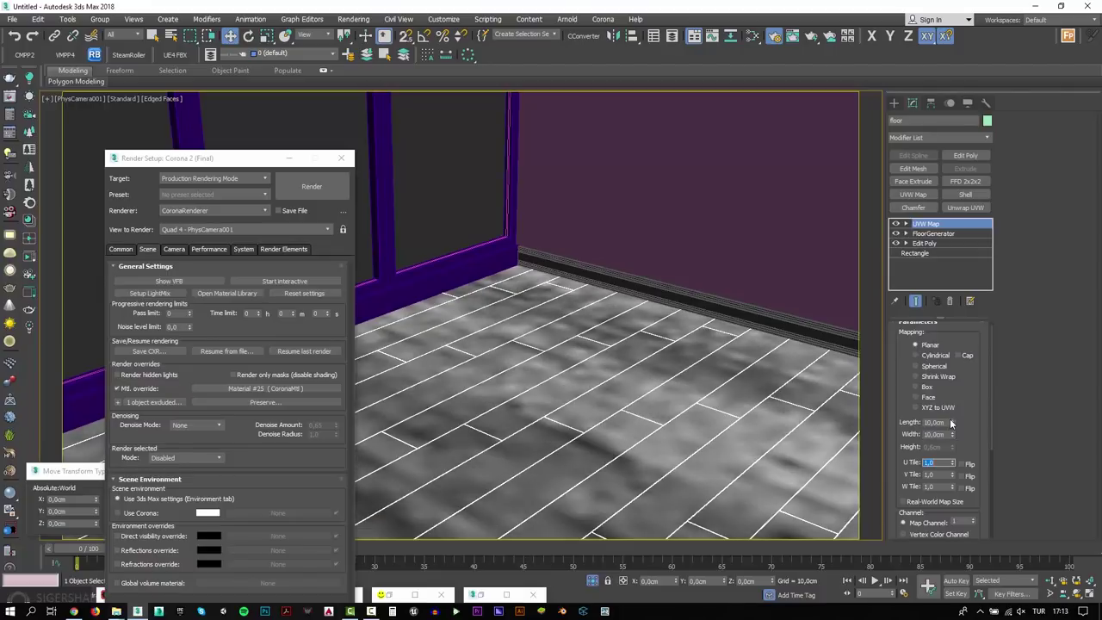
key("shift+Tab")
key("shift+Tab")
type("100")
key("Tab")
type("10")
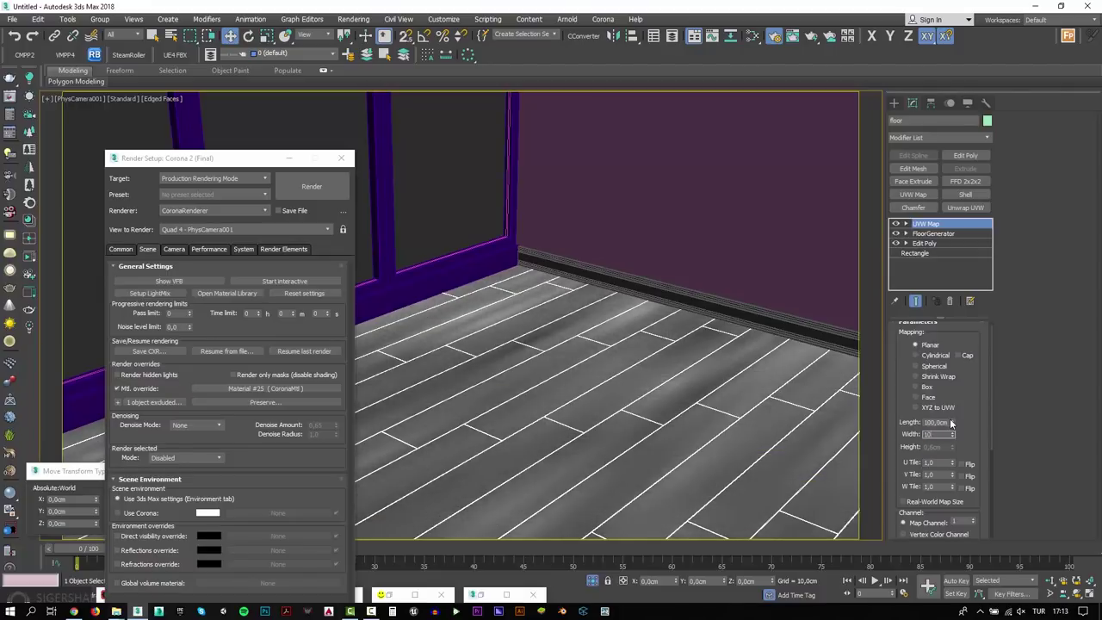
type("0")
key("Tab")
key("shift+Tab")
key("shift+Tab")
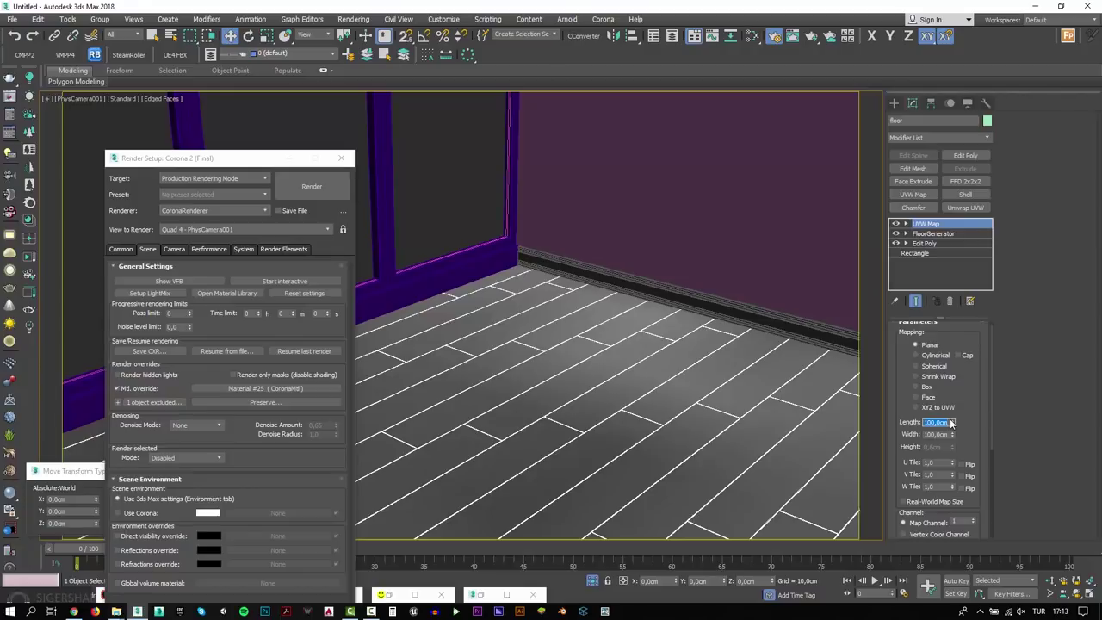
type("600")
key("Tab")
type("600")
key("Tab")
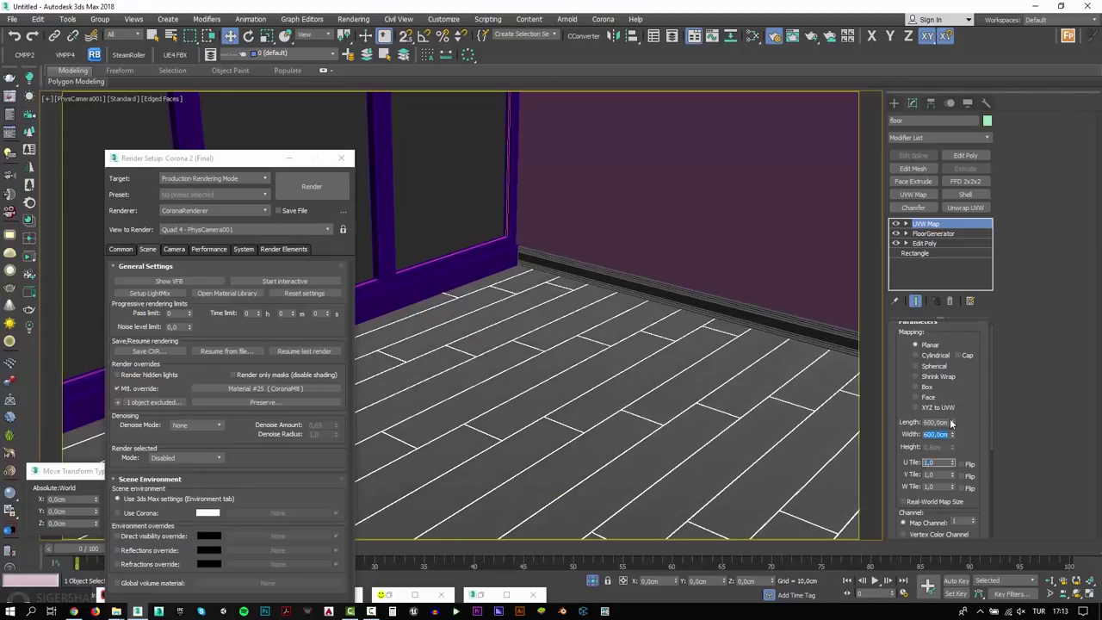
key("shift+Tab")
key("shift+Tab")
left_click(909, 502)
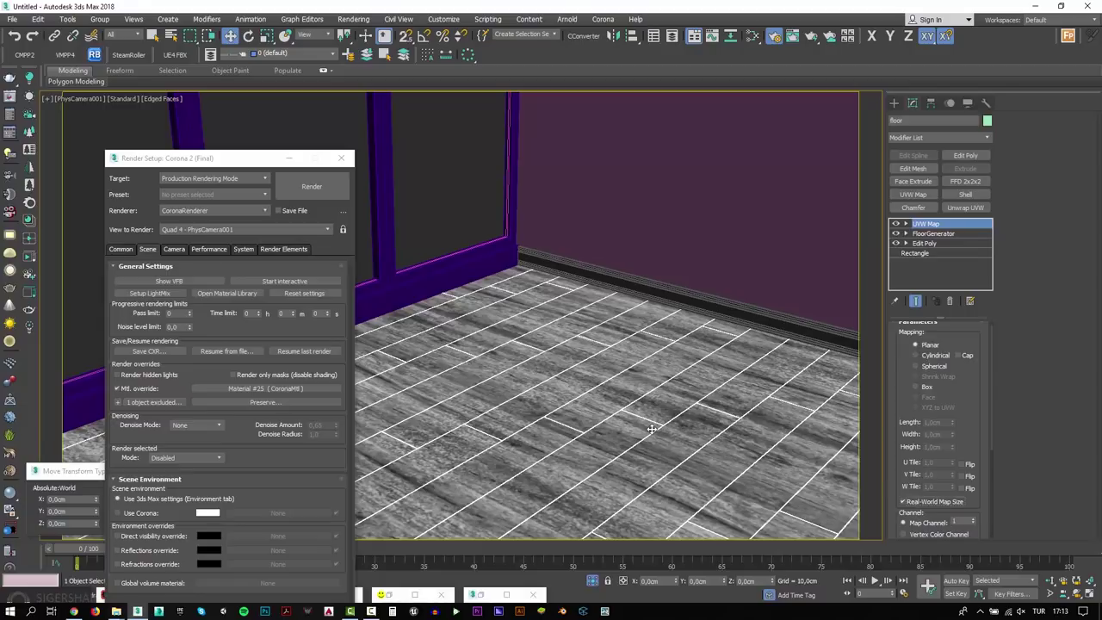
Step: Rotate the floor bitmap 90° in W, exclude another object from the override, and render
left_click(775, 35)
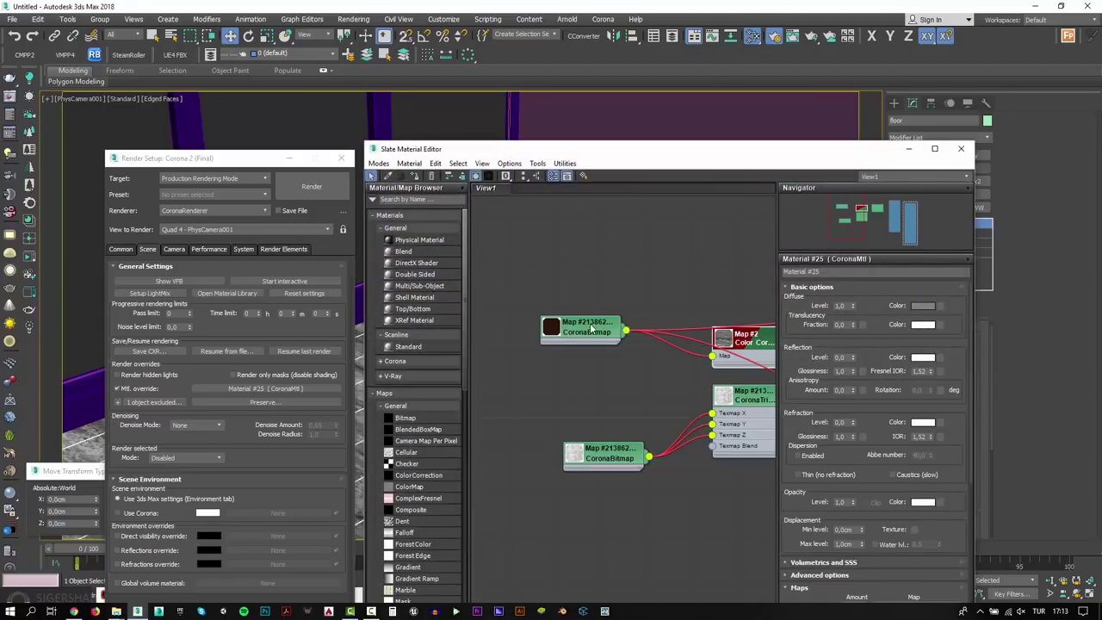
double_click(696, 348)
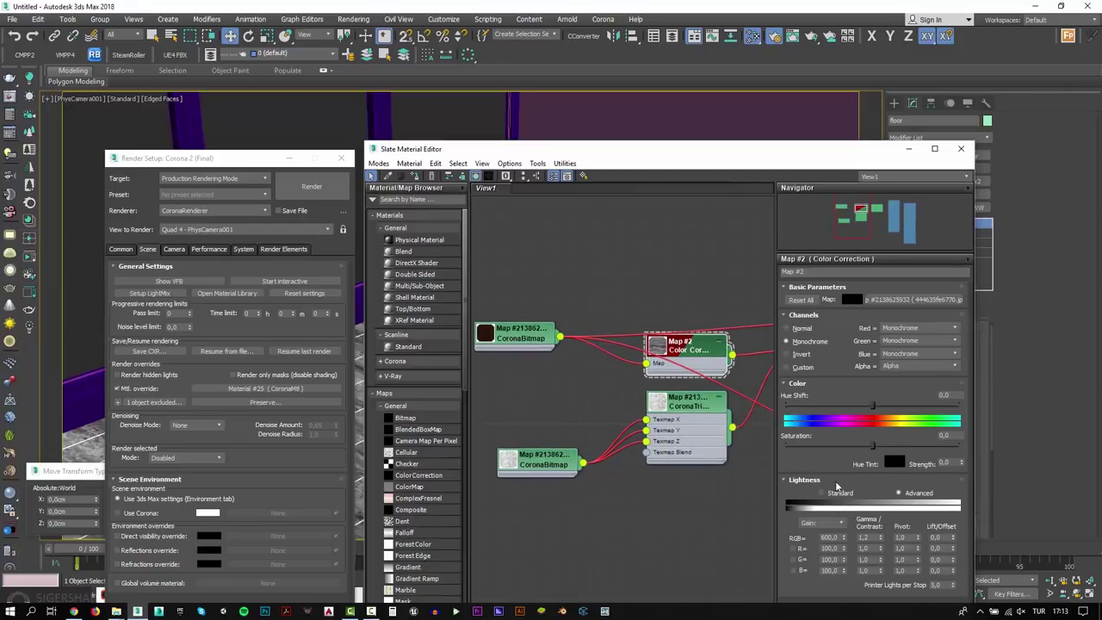
double_click(517, 336)
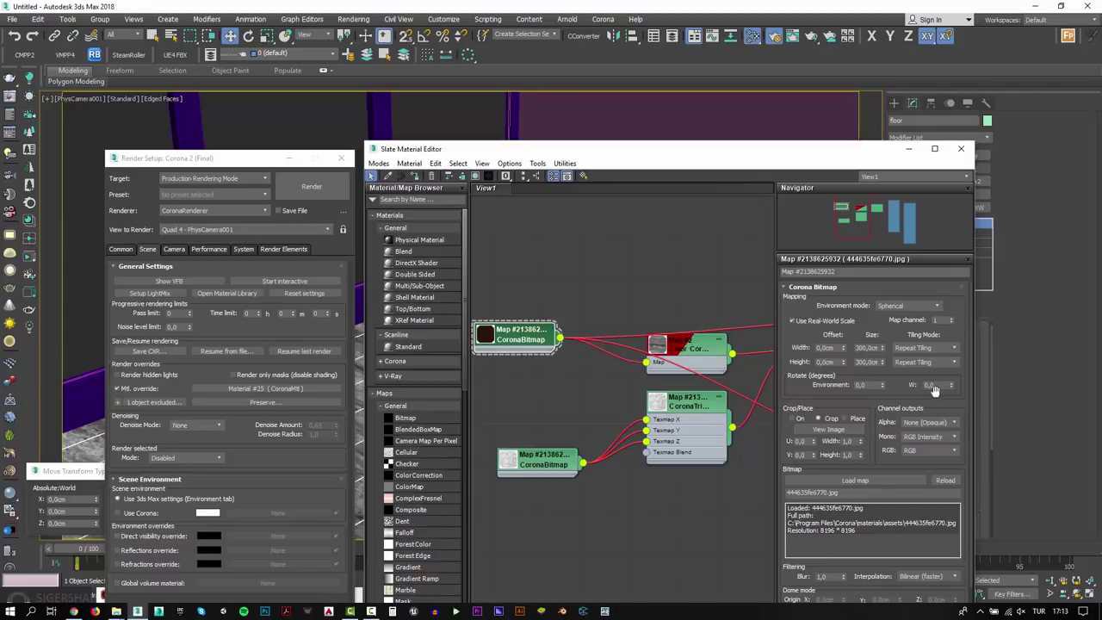
left_click_drag(731, 161, 813, 166)
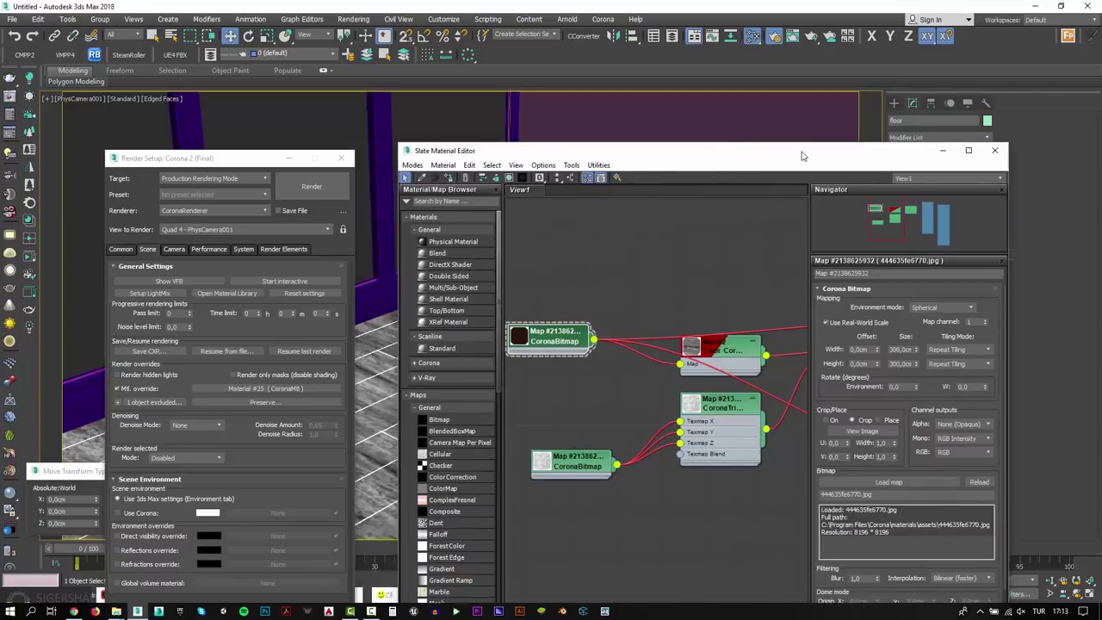
double_click(1016, 390)
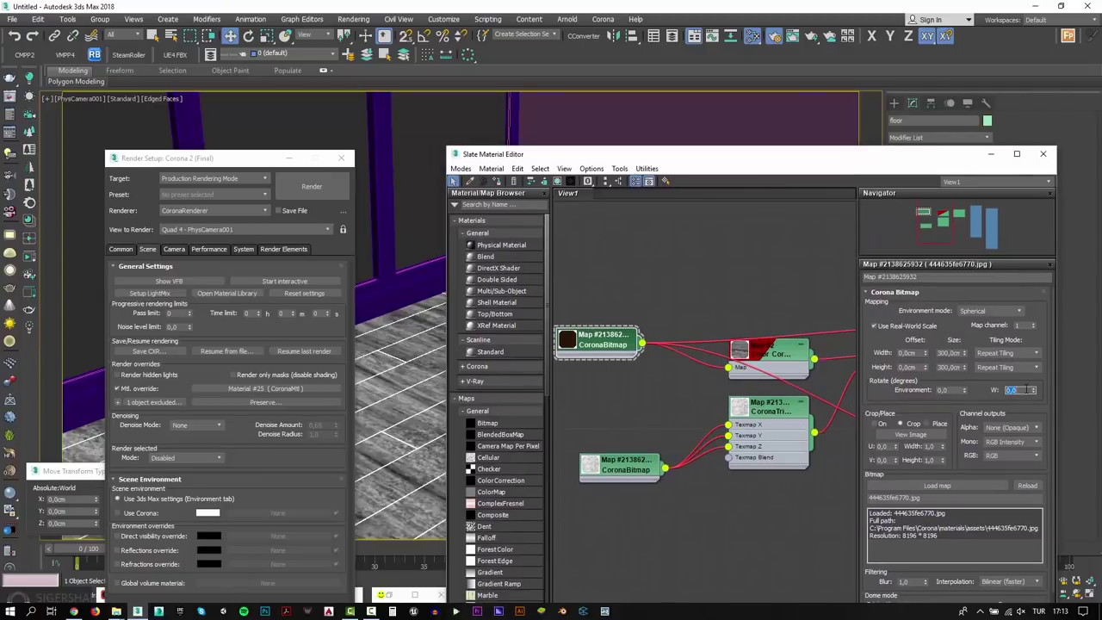
type("90")
key("Return")
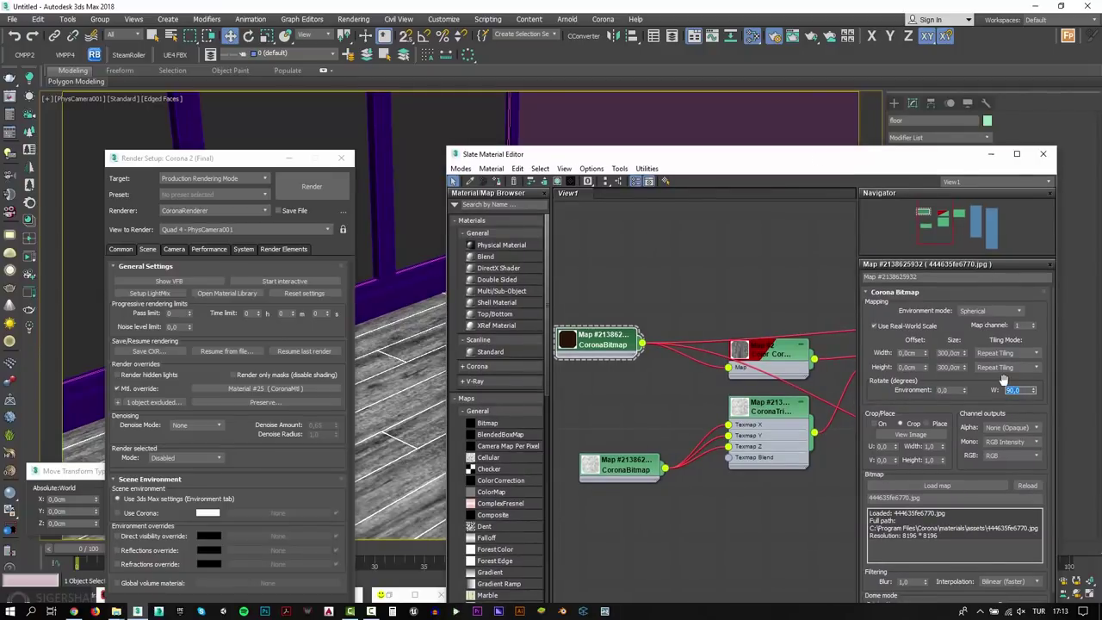
left_click(990, 154)
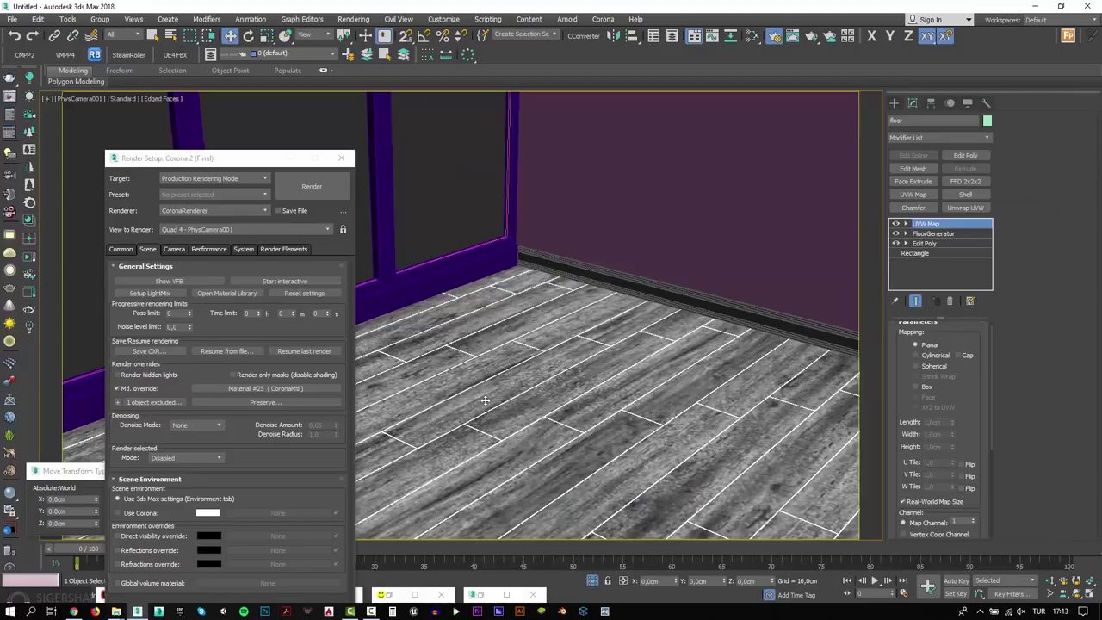
left_click(116, 402)
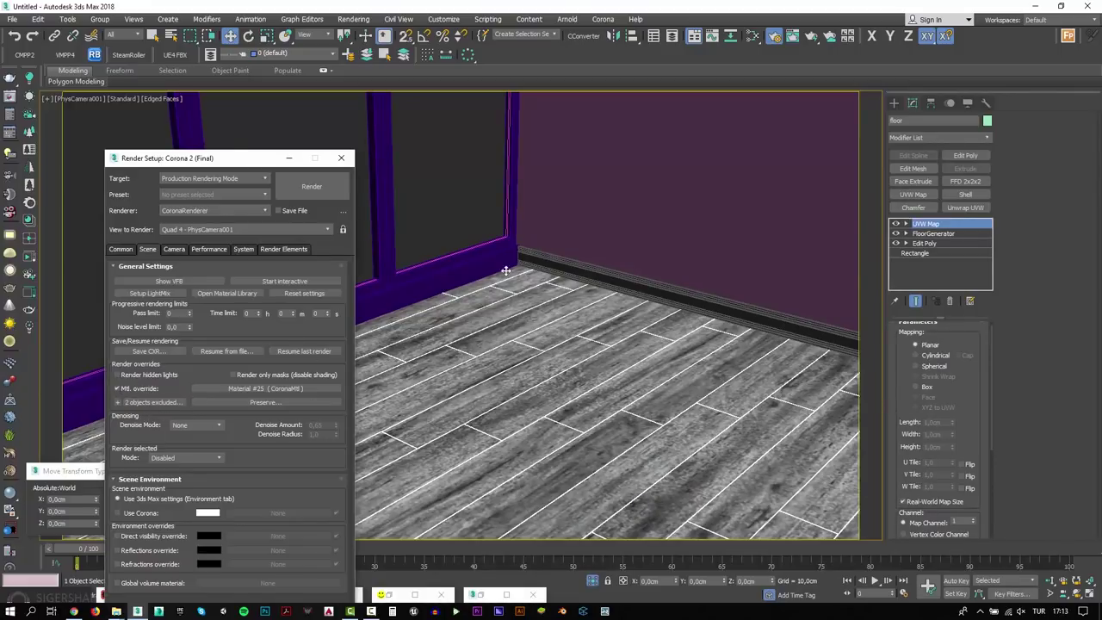
left_click(390, 596)
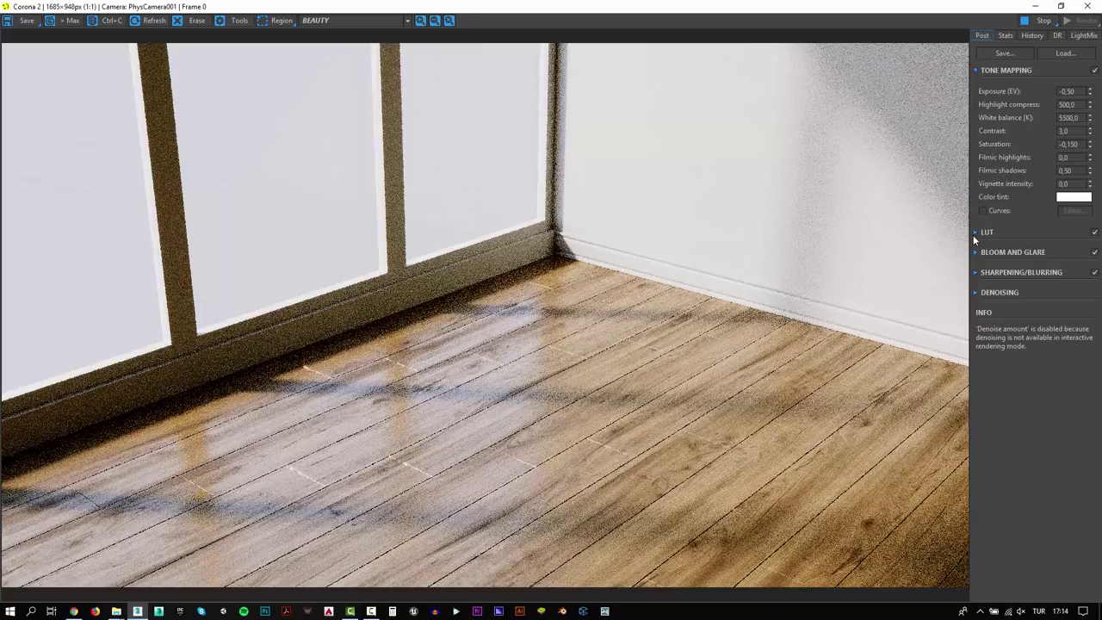
Step: Expand the LUT settings on the Corona frame buffer's Post tab
left_click(975, 231)
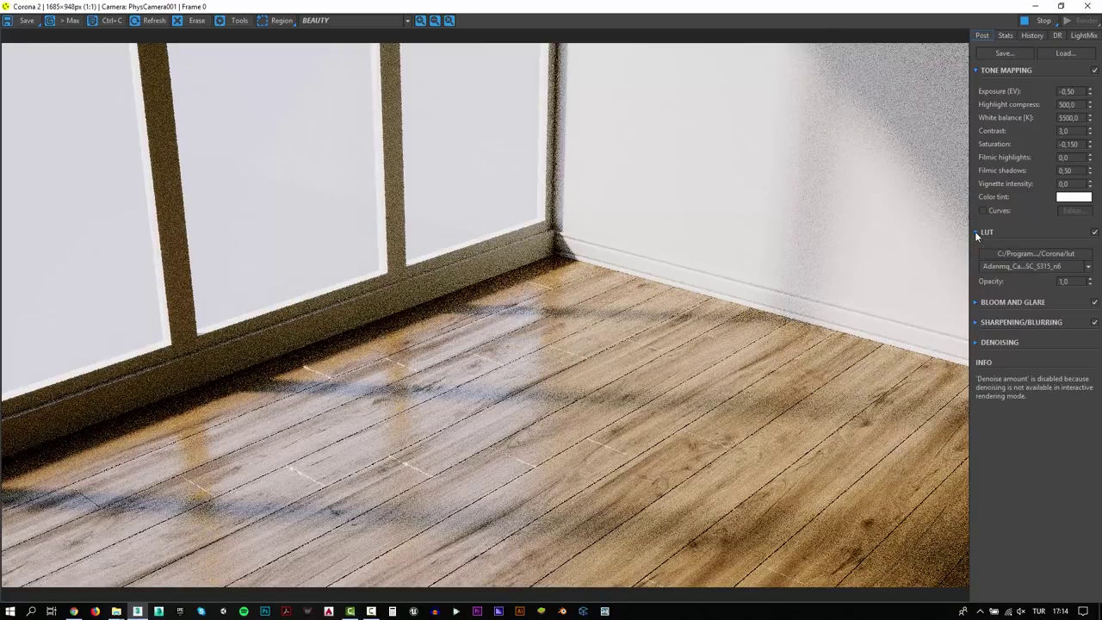
Step: Grade the render with the Adanmq_Contraste_Hard LUT and stop rendering
left_click(1030, 267)
key("Down")
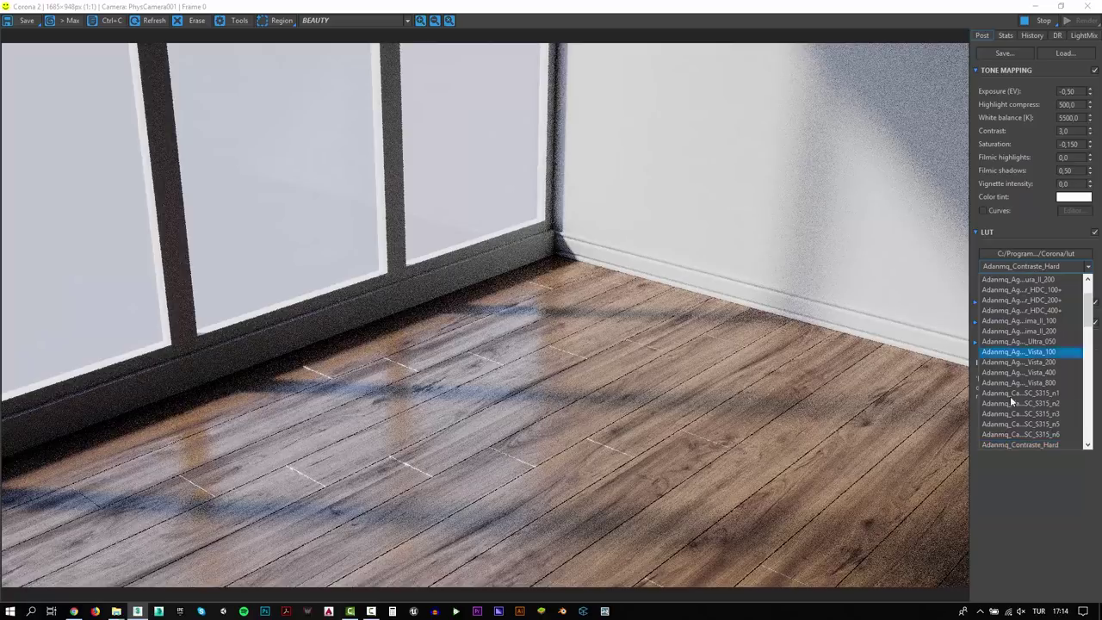
left_click(1014, 445)
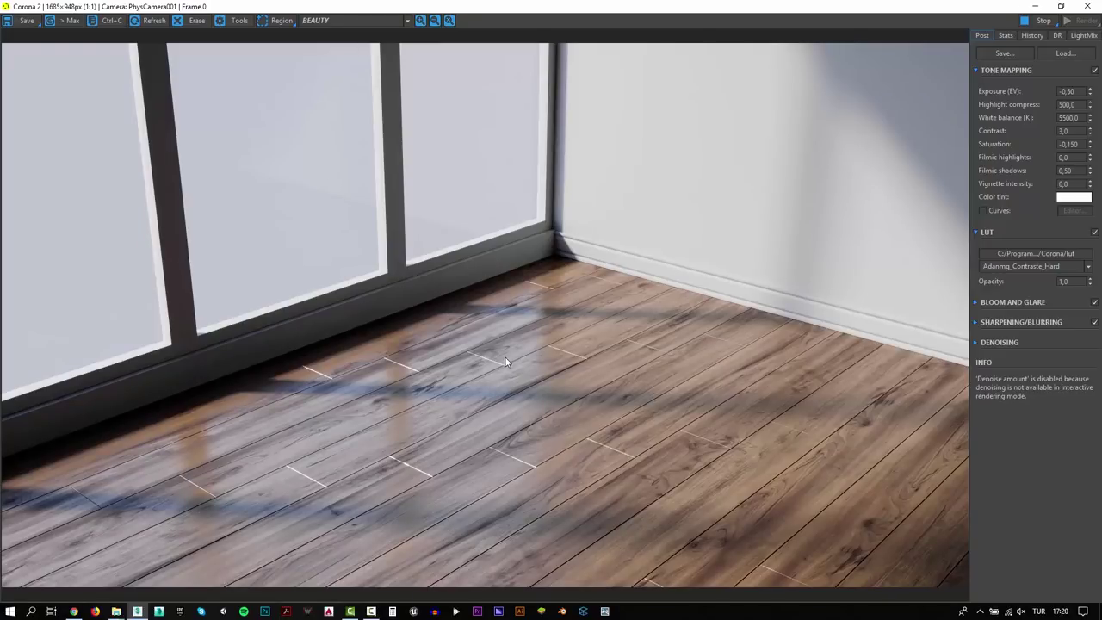
left_click(1044, 21)
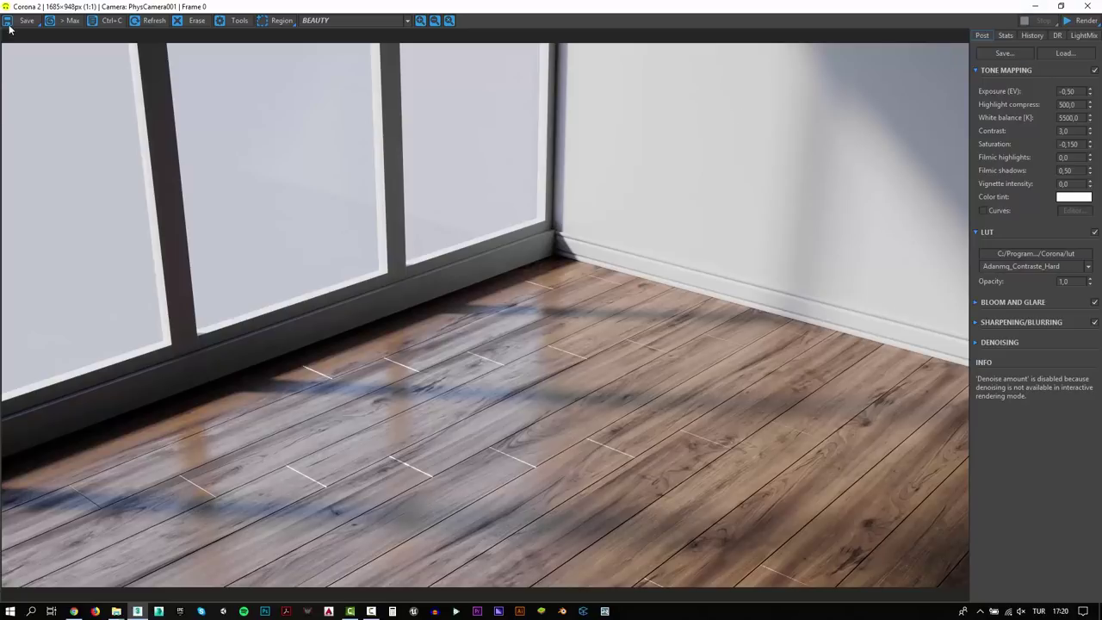